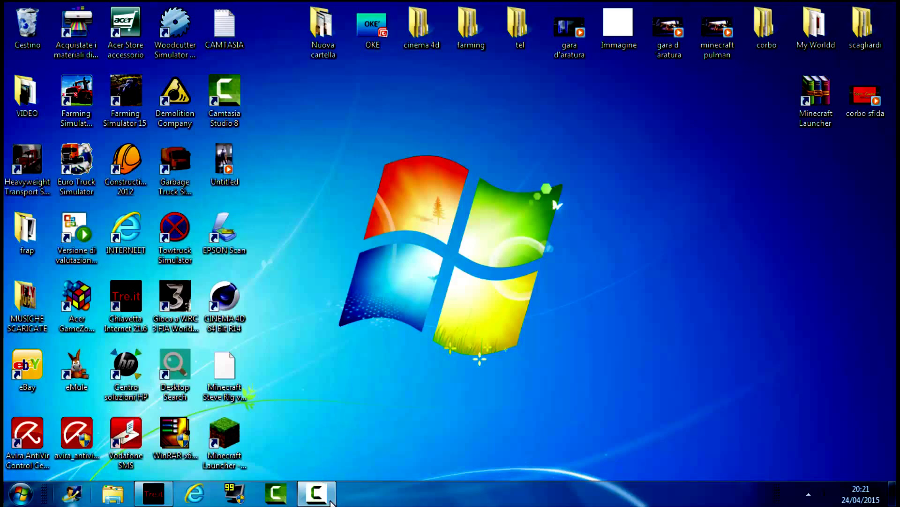
- Launch CINEMA 4D R14 Studio from its desktop shortcut
click(332, 501)
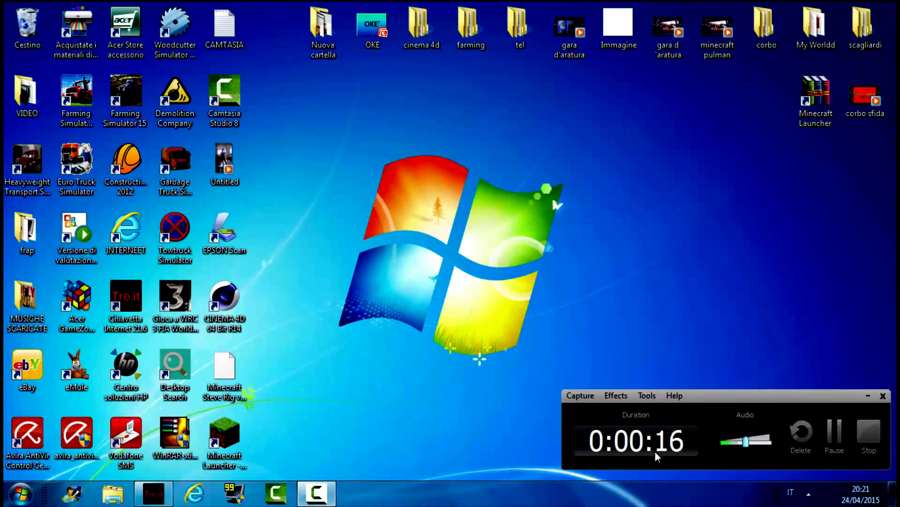
click(868, 395)
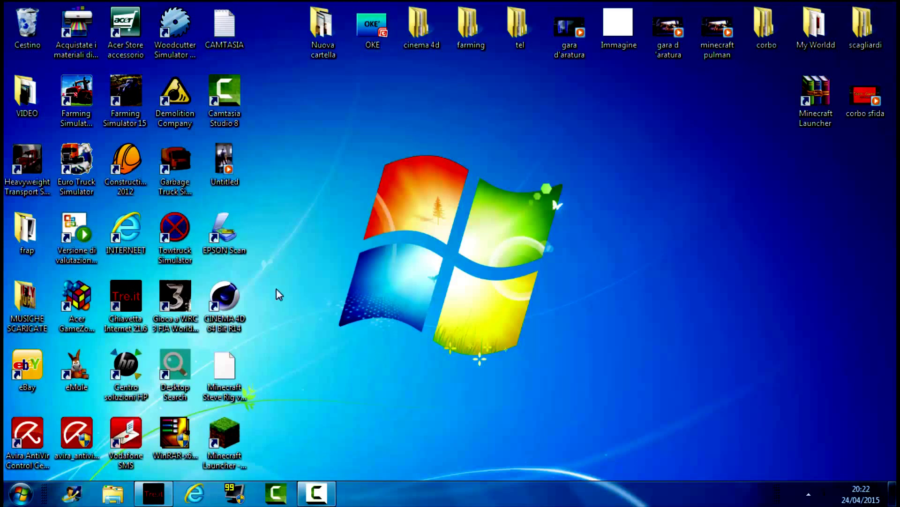
double_click(224, 314)
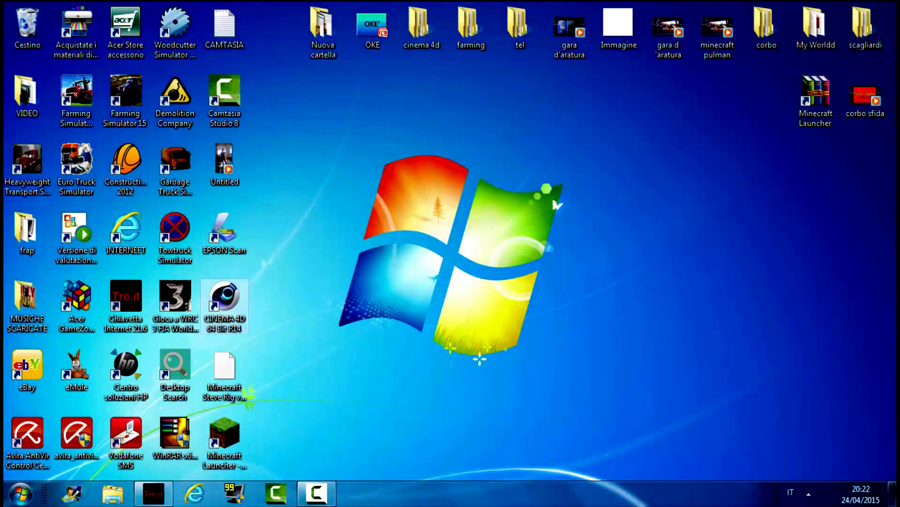
right_click(223, 309)
click(294, 185)
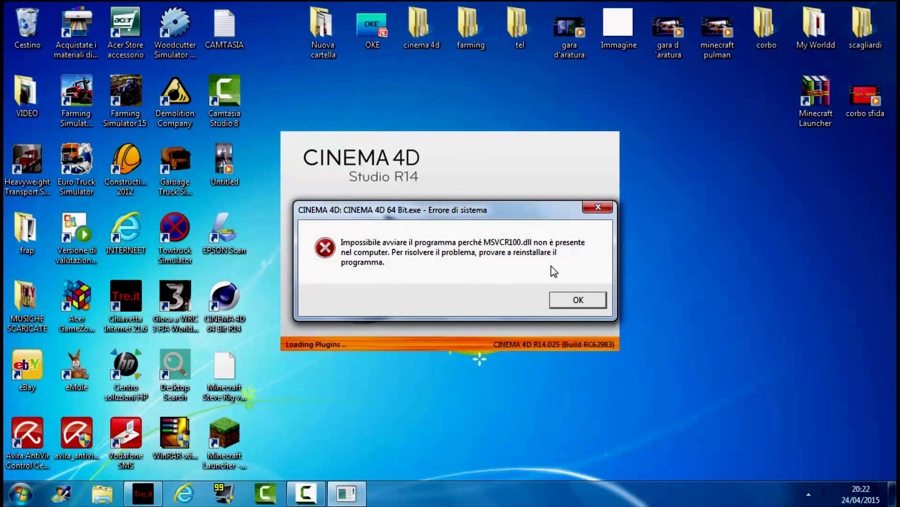
- Dismiss the MSVCR100/MSVCP100 missing-DLL error messages shown during startup
click(601, 204)
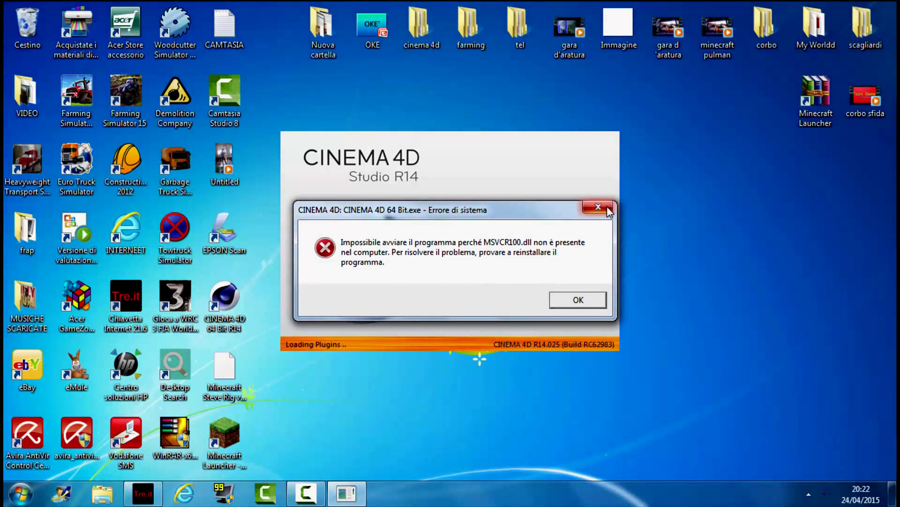
click(606, 207)
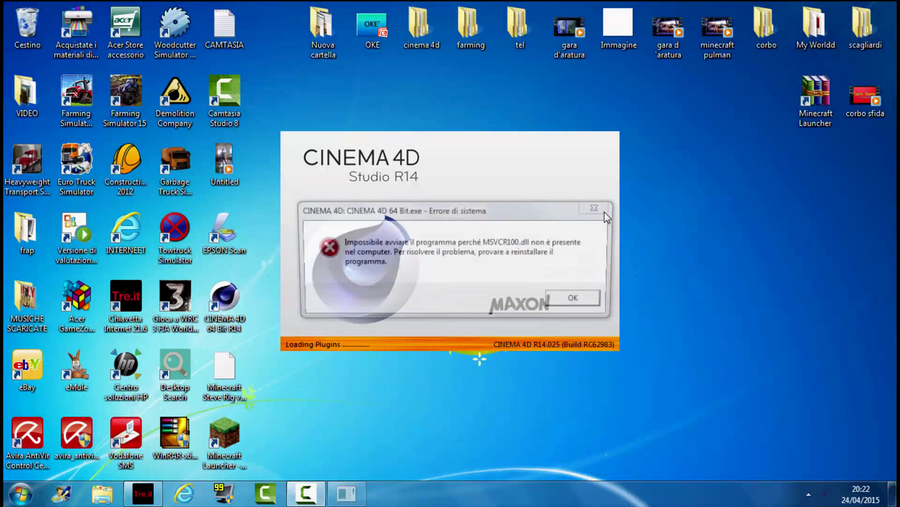
click(595, 207)
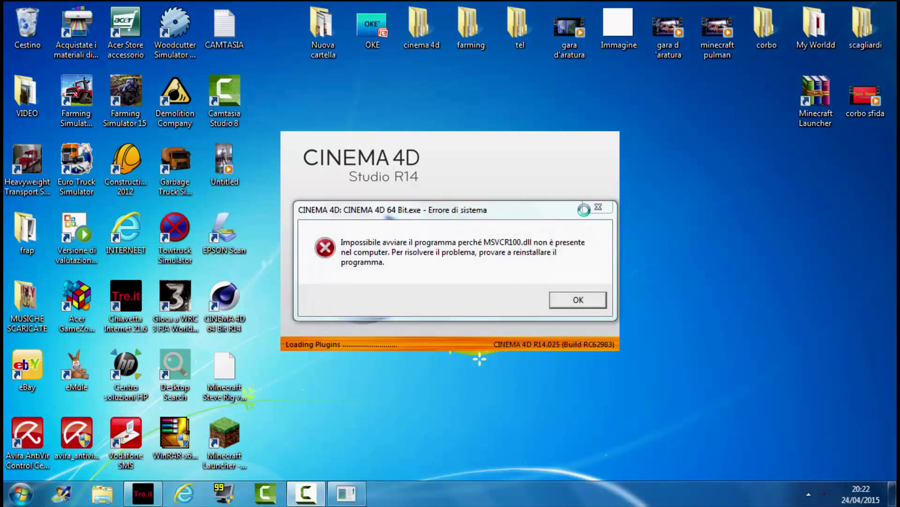
click(604, 209)
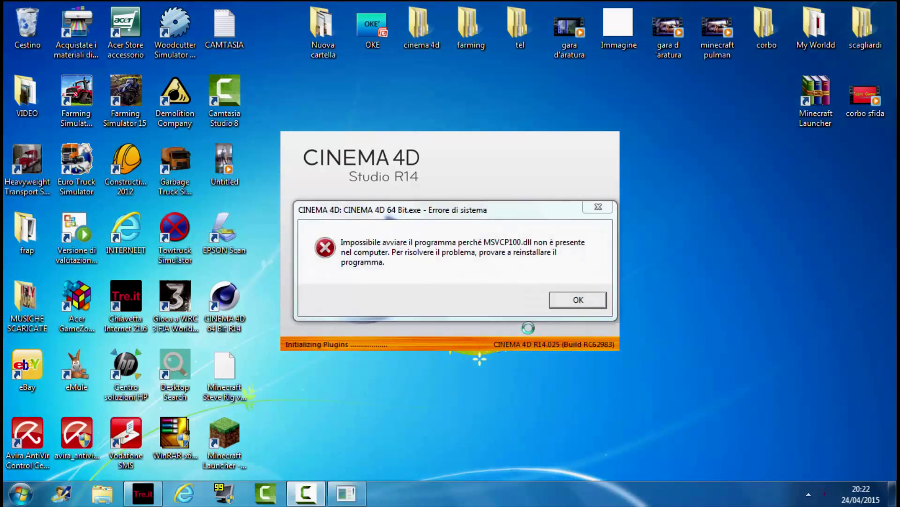
- Dismiss the final MSVCP100.dll error and close the MAXON Online Updater without updating
click(594, 207)
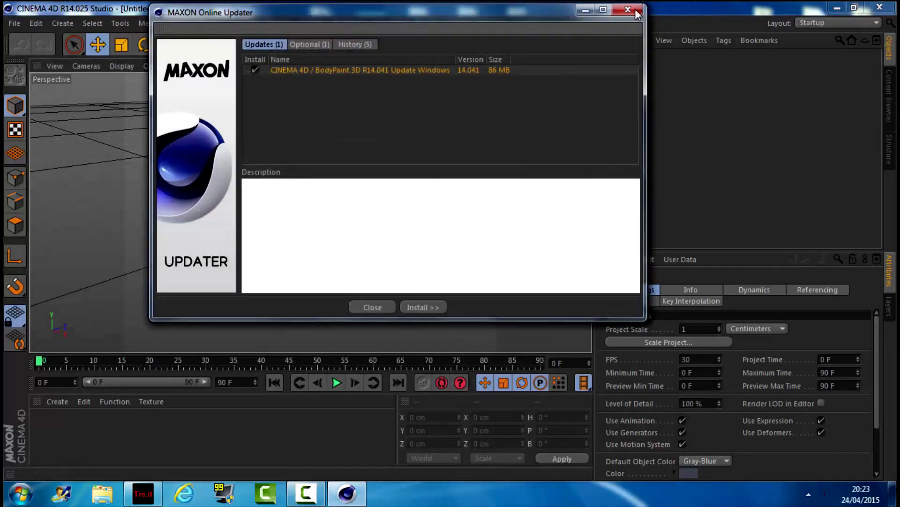
click(629, 10)
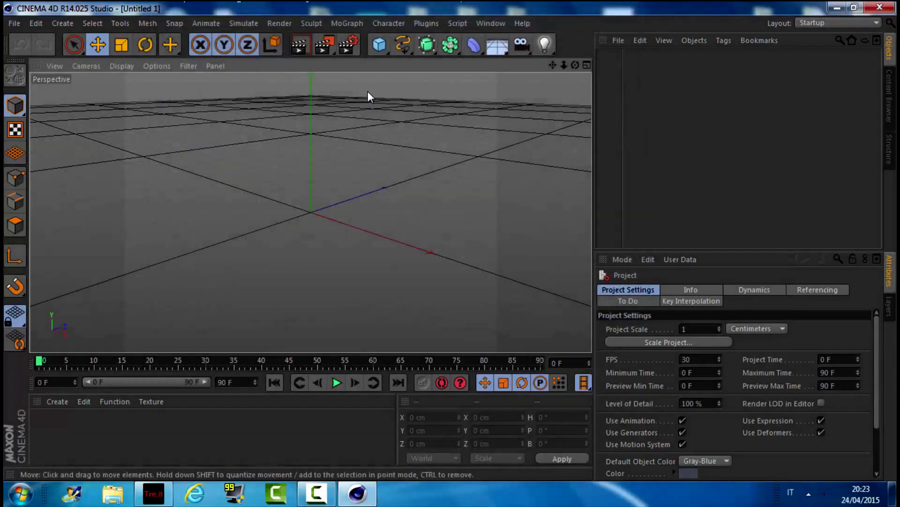
- Add a 100 cm sphere and move it right of the origin using the axis locks
click(381, 51)
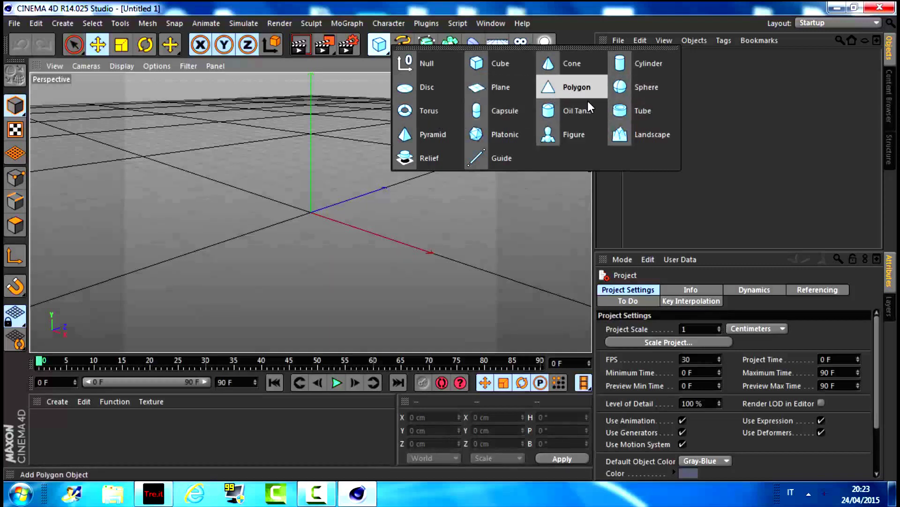
click(634, 92)
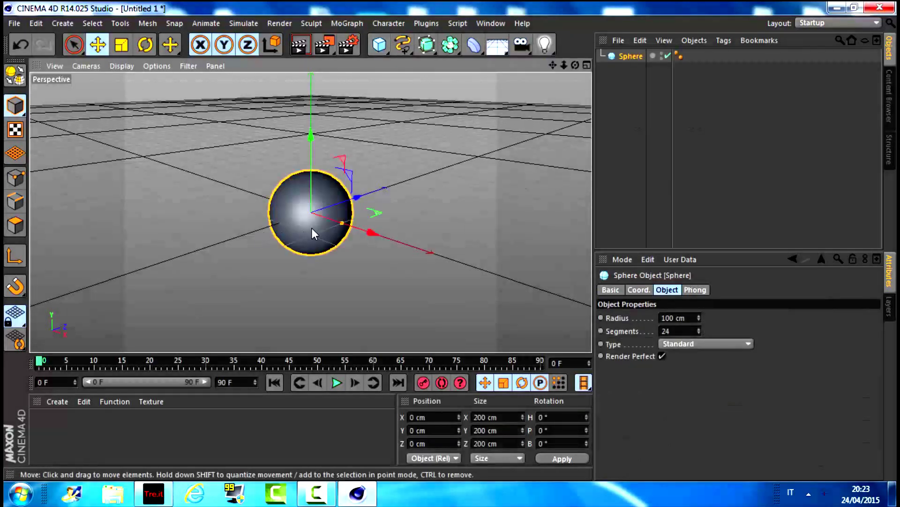
mouse_move(288, 210)
mouse_down()
mouse_move(283, 183)
mouse_move(359, 173)
mouse_up()
click(210, 43)
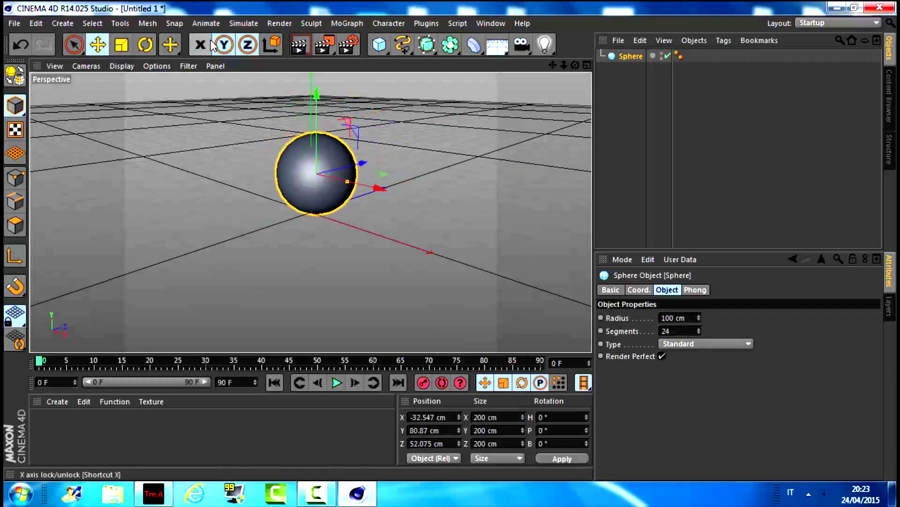
click(200, 44)
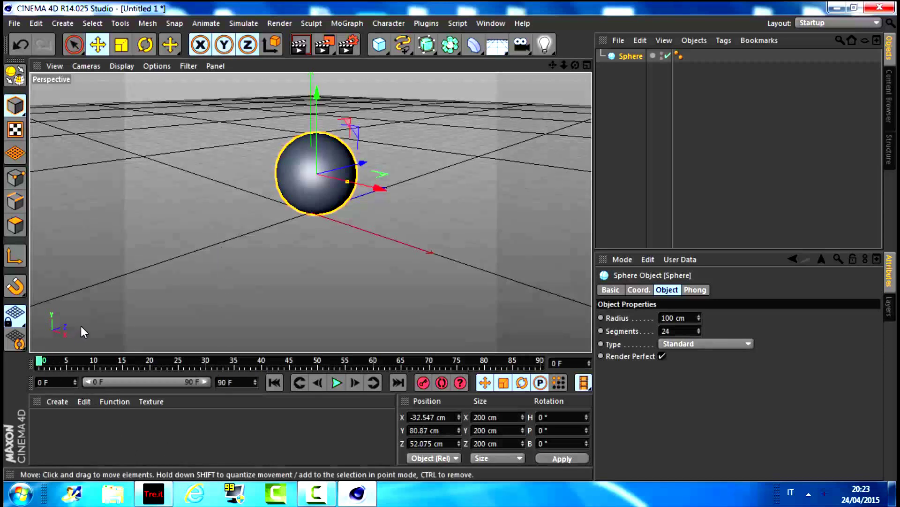
mouse_move(358, 171)
mouse_down()
mouse_move(310, 150)
mouse_move(352, 227)
mouse_move(416, 241)
mouse_up()
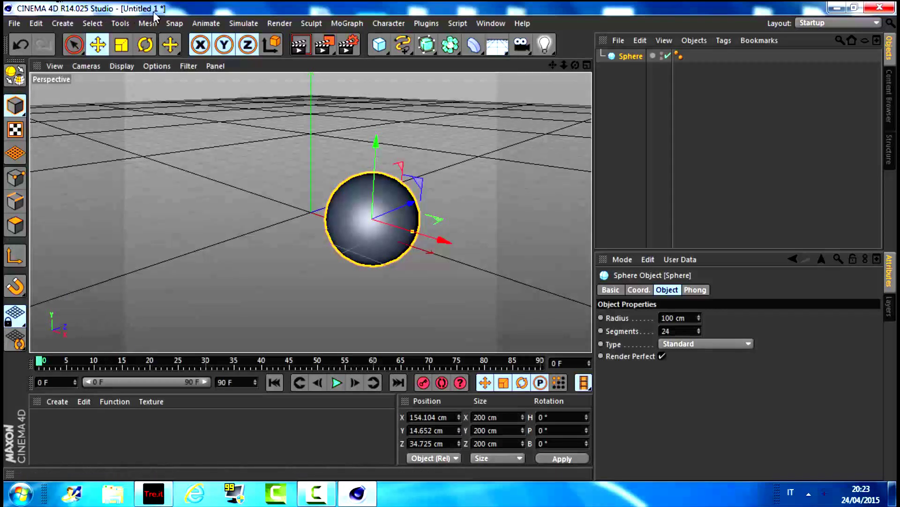
click(474, 44)
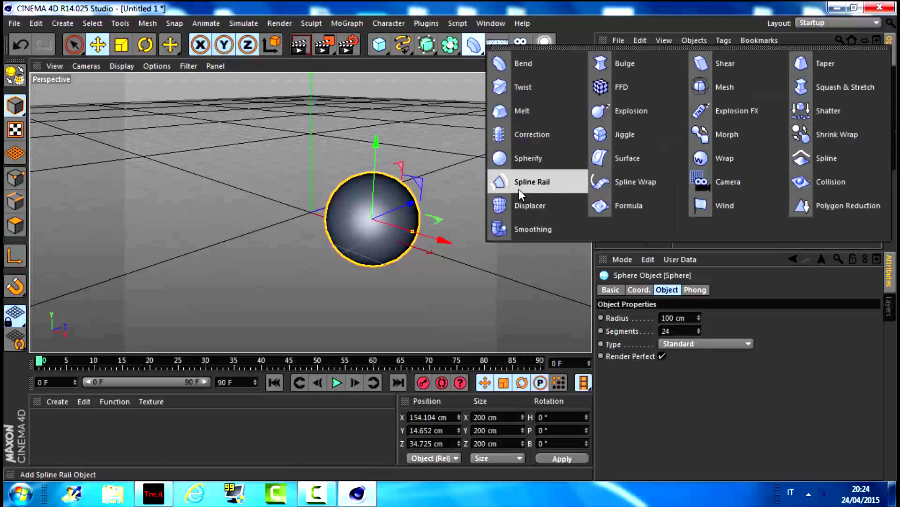
click(430, 103)
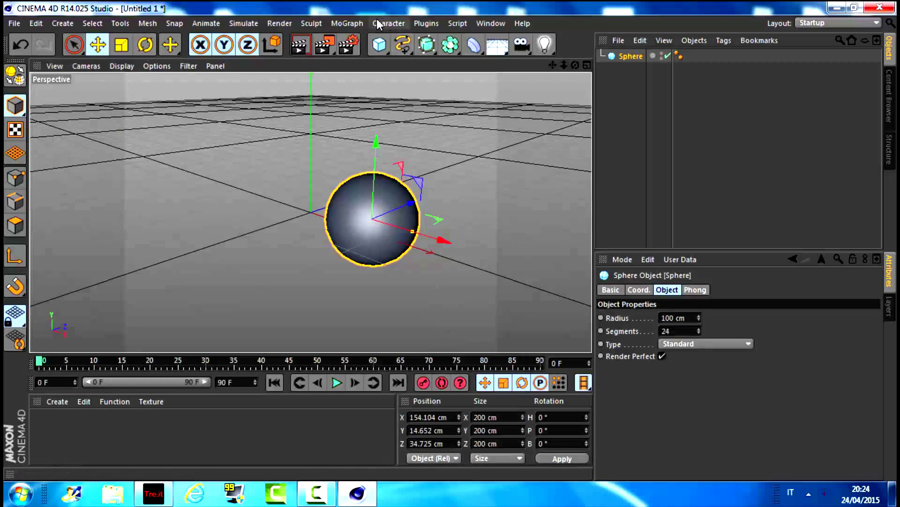
- Create material Mat coloured RGB 170/255/0 and drag it onto the sphere
double_click(108, 440)
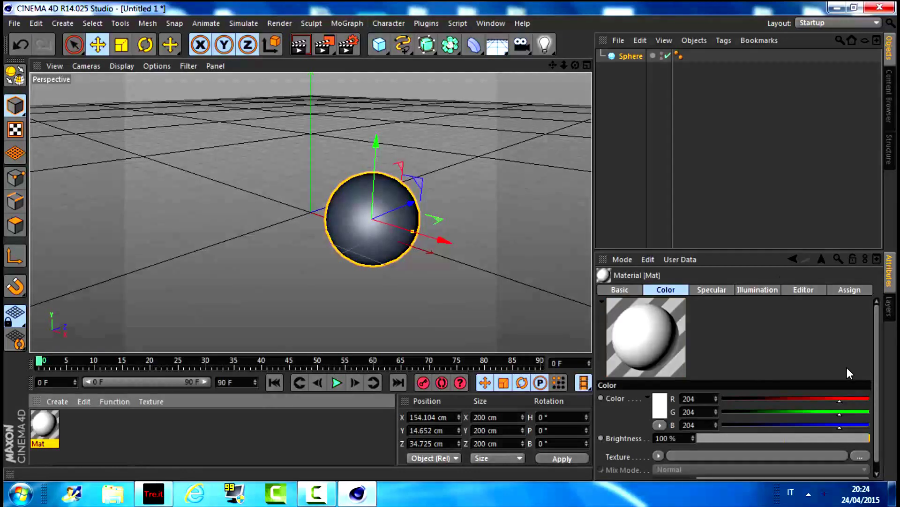
drag(848, 404, 759, 404)
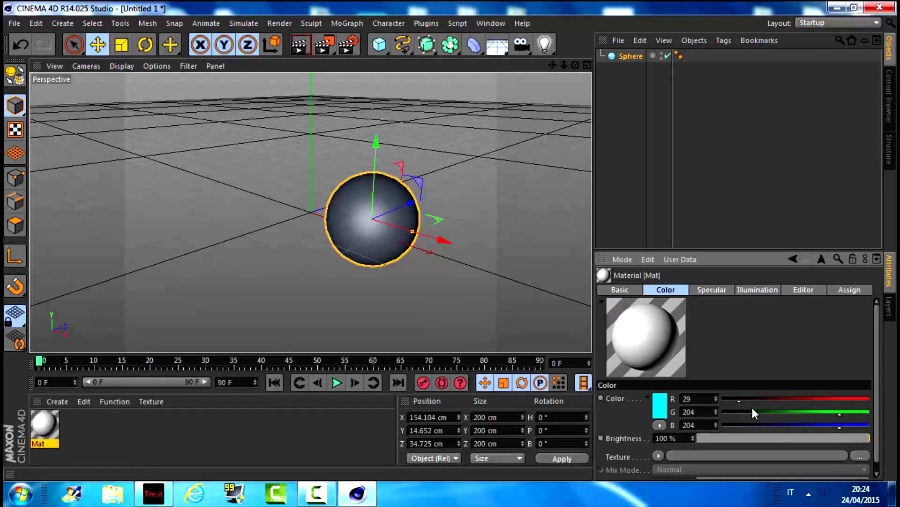
mouse_move(852, 412)
mouse_down()
mouse_move(791, 413)
mouse_move(834, 425)
mouse_up()
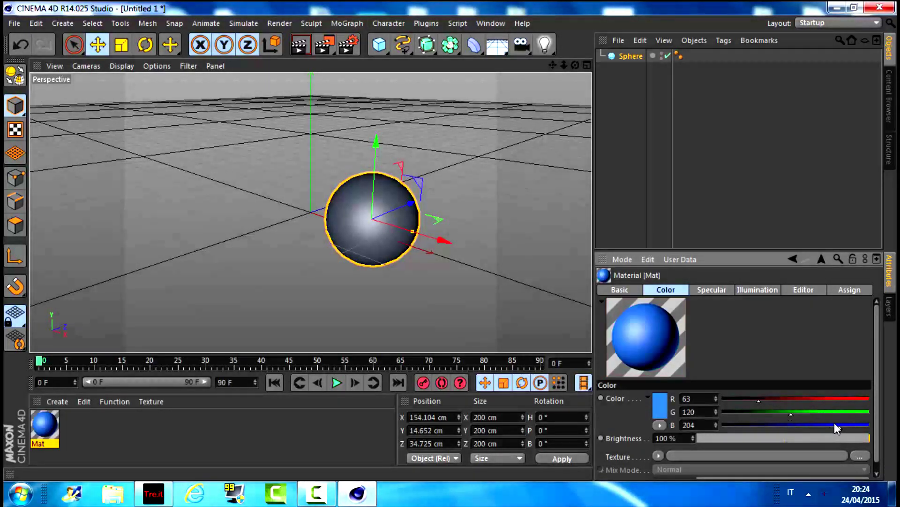
click(662, 407)
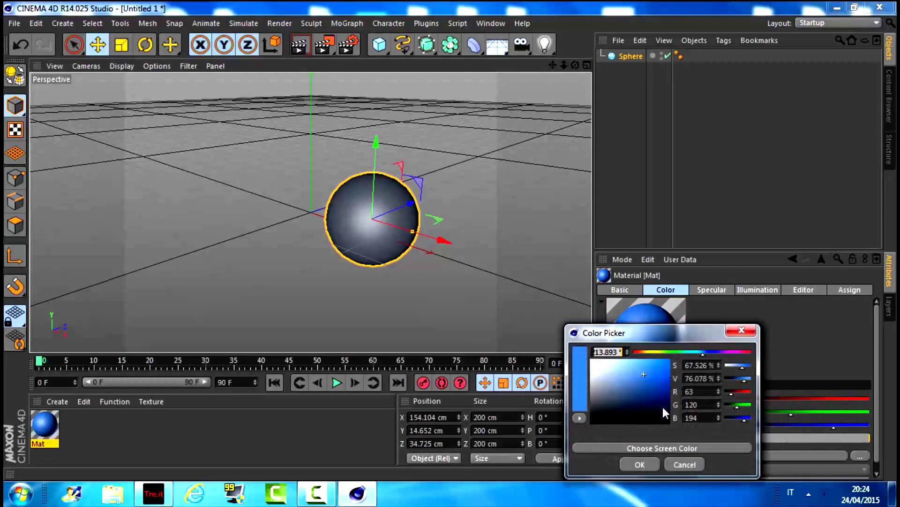
drag(713, 350, 661, 355)
drag(667, 389, 691, 337)
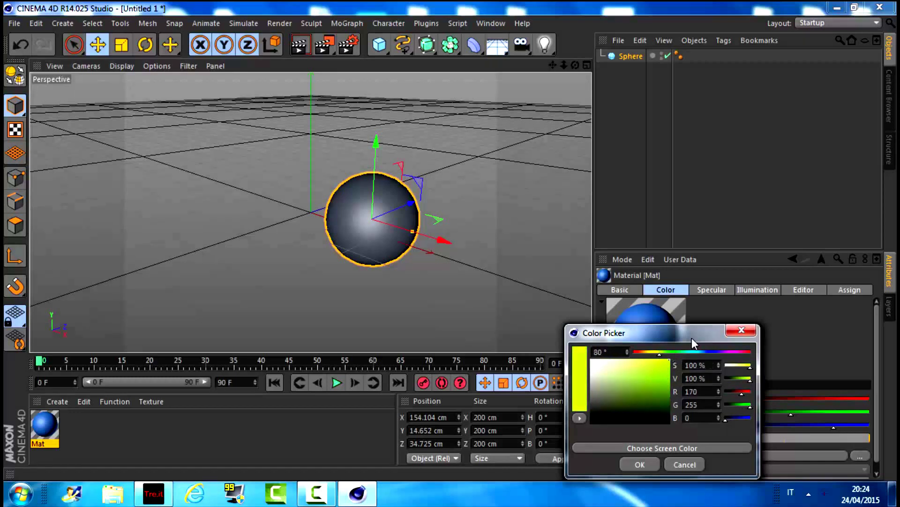
click(649, 467)
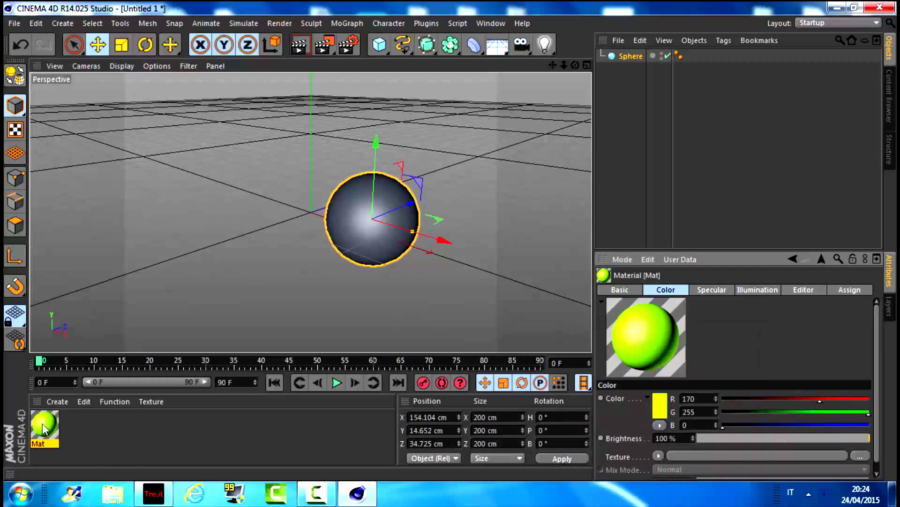
mouse_move(44, 426)
mouse_down()
mouse_move(169, 263)
mouse_move(360, 211)
mouse_up()
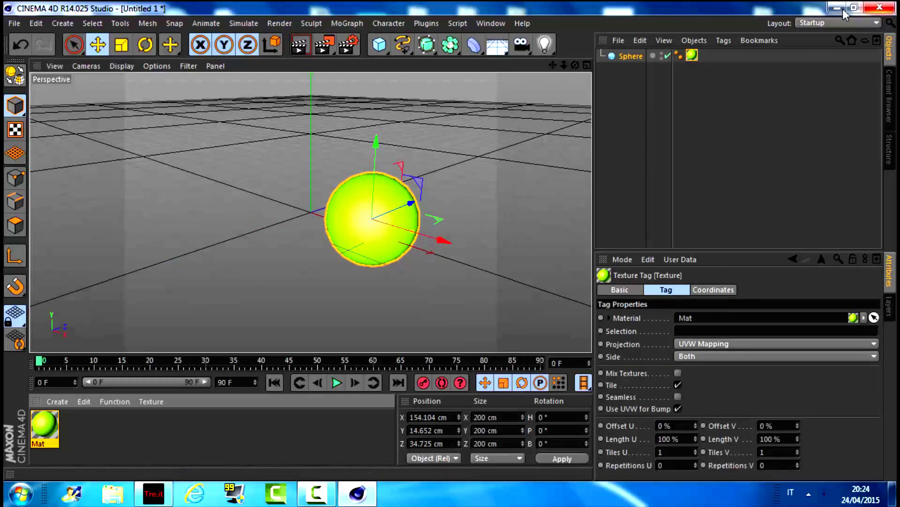
- Lift the sphere slightly, then rotate it to roughly H 620.6° and B 449.4°
click(193, 248)
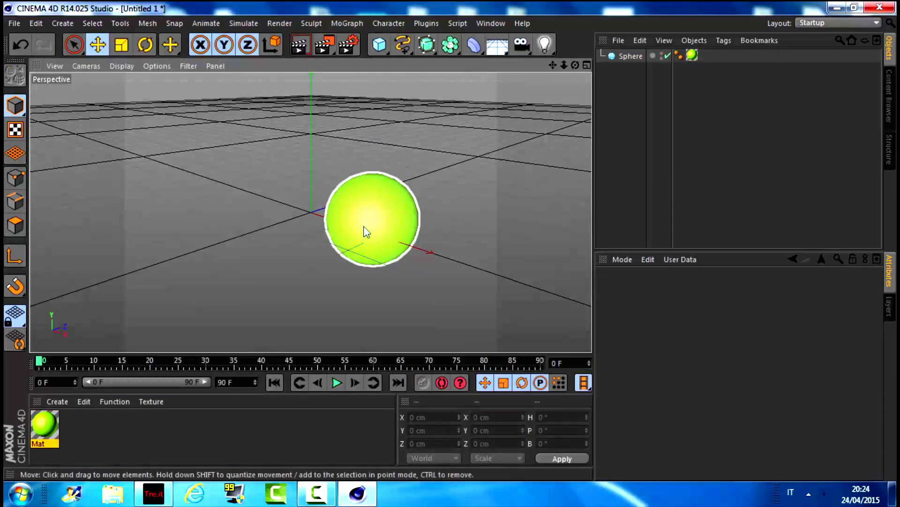
drag(367, 227, 371, 199)
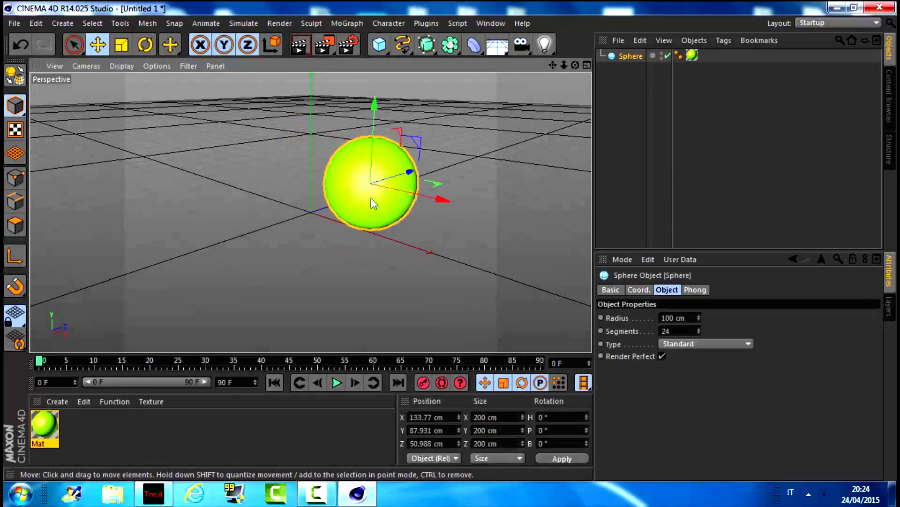
click(145, 45)
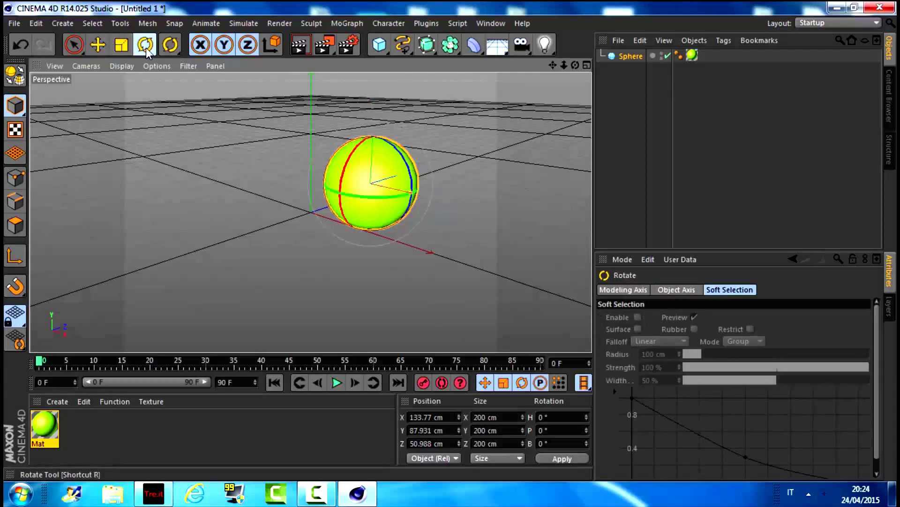
mouse_move(403, 159)
mouse_down()
mouse_move(264, 135)
mouse_move(316, 199)
mouse_up()
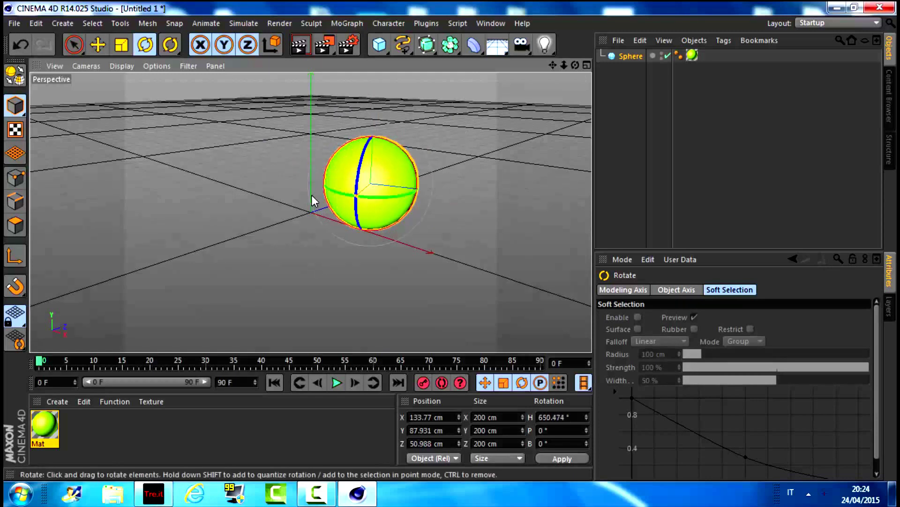
mouse_move(370, 192)
mouse_down()
mouse_move(340, 281)
mouse_move(342, 198)
mouse_move(423, 179)
mouse_move(347, 205)
mouse_up()
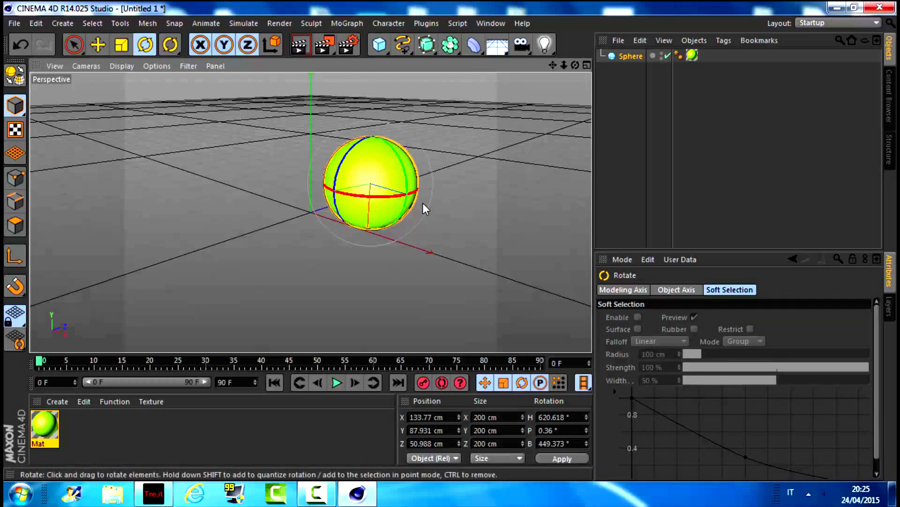
- Delete the Mat texture tag from the sphere
right_click(392, 164)
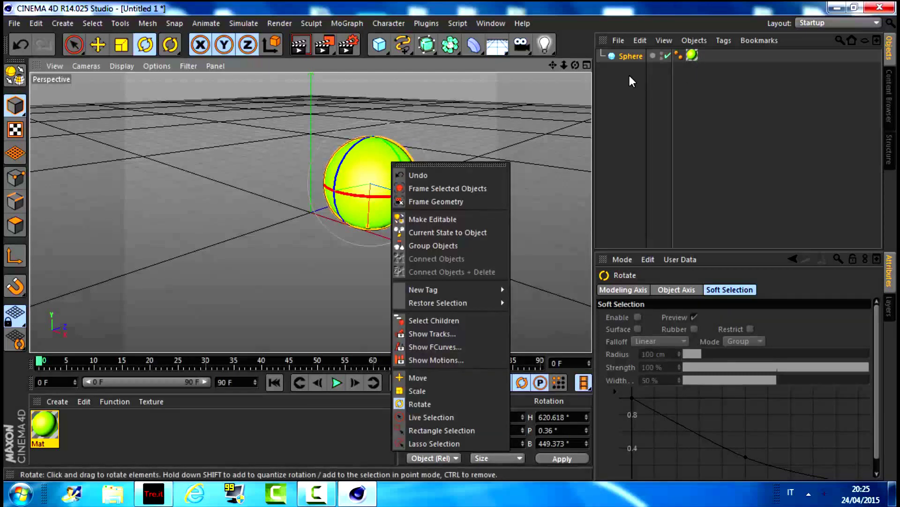
click(633, 61)
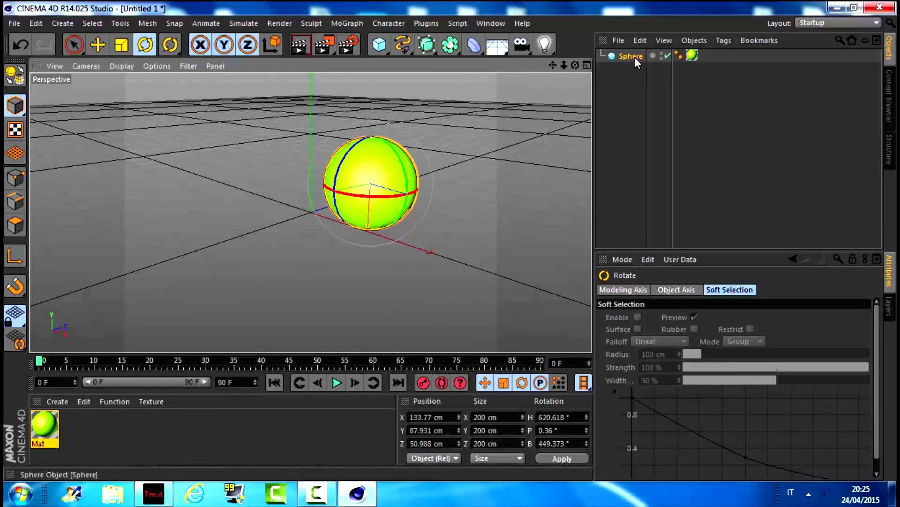
click(693, 56)
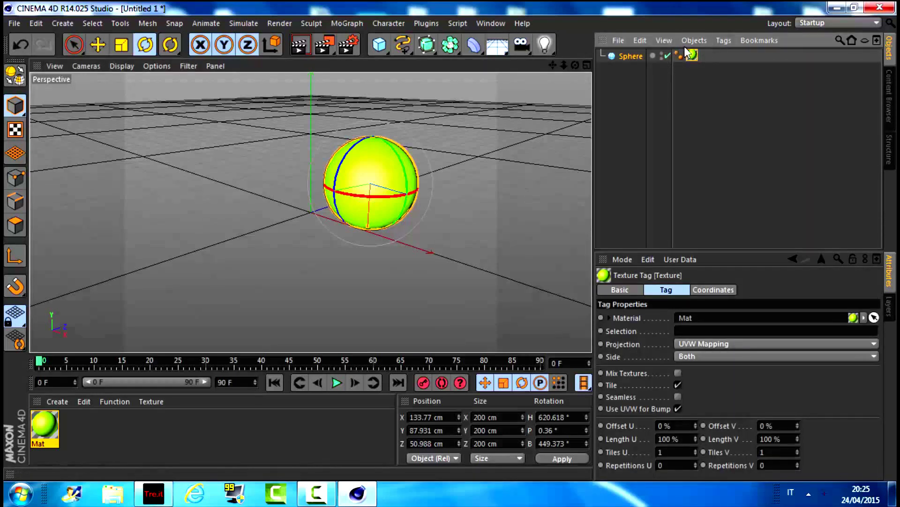
click(640, 41)
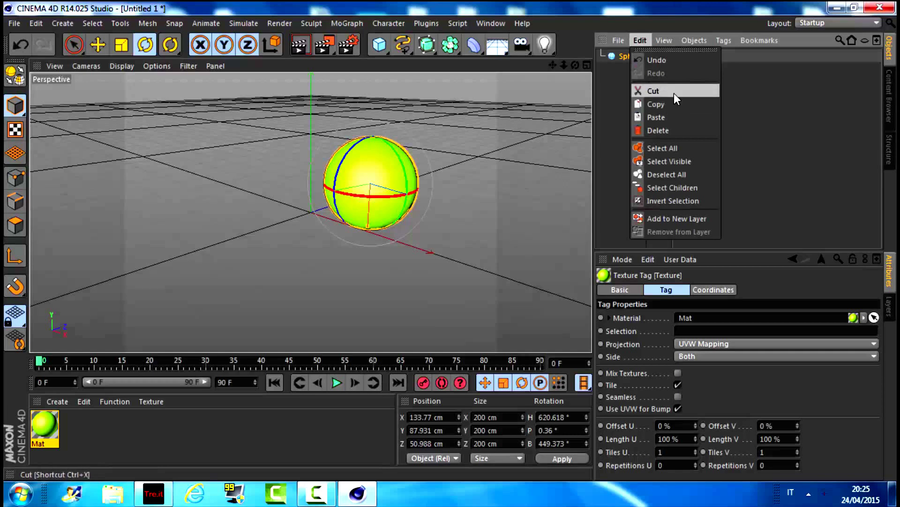
click(658, 129)
- Delete the Sphere object from the scene
click(613, 56)
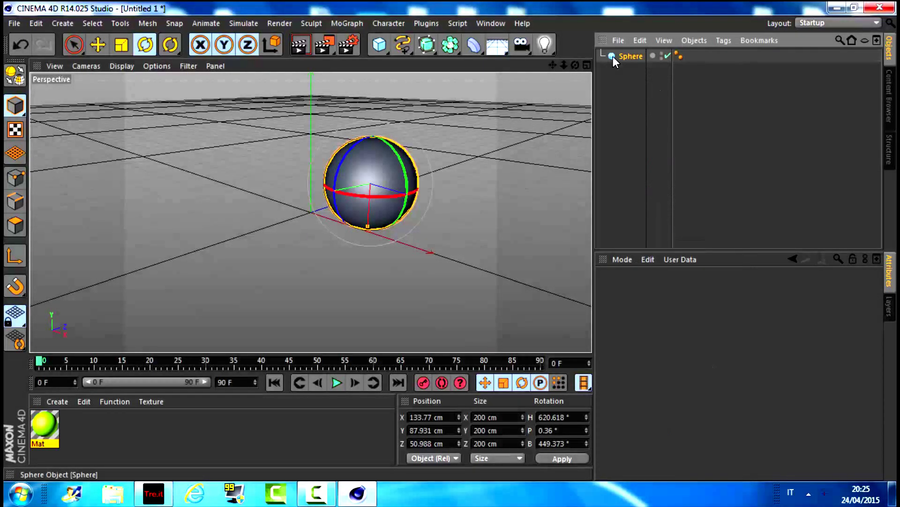
click(645, 39)
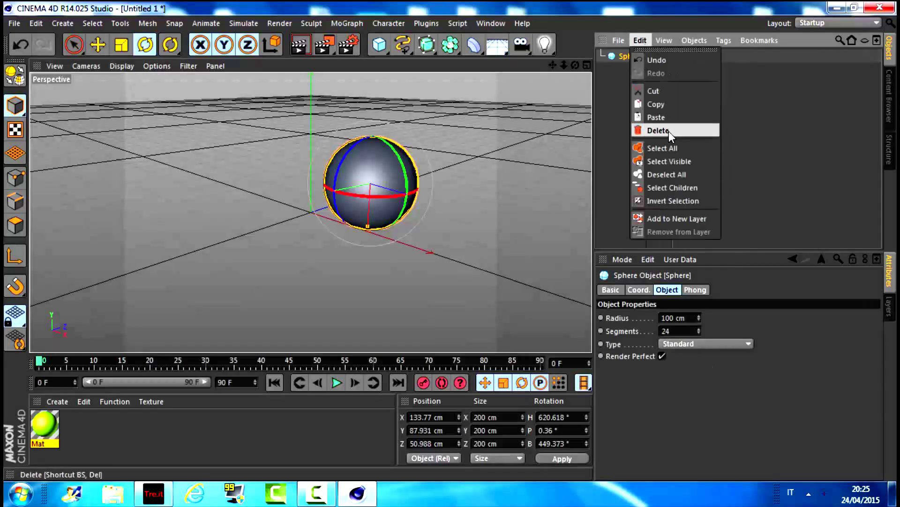
click(675, 130)
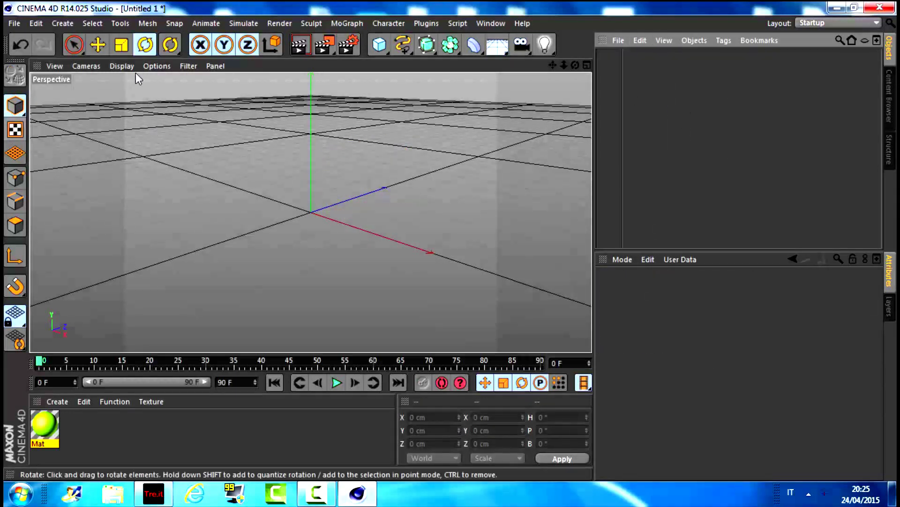
- Add a Cube and apply the Mat material to it
click(379, 44)
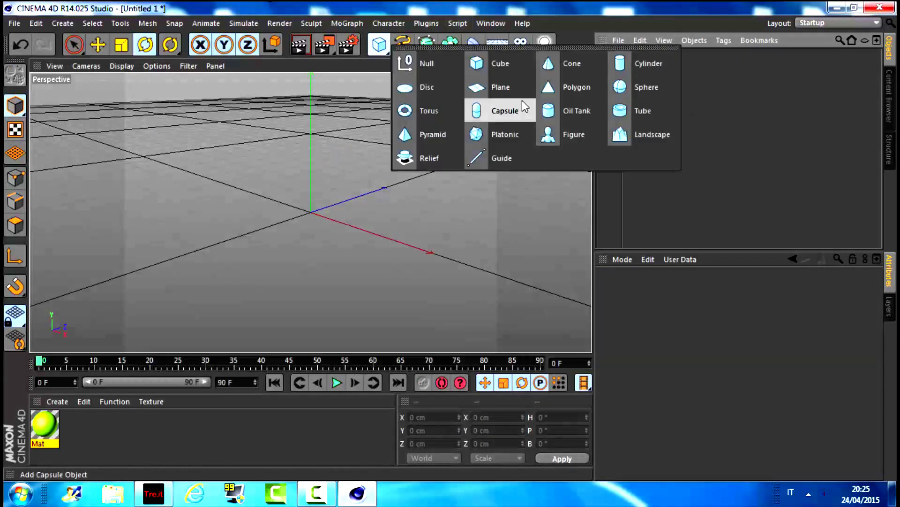
click(511, 72)
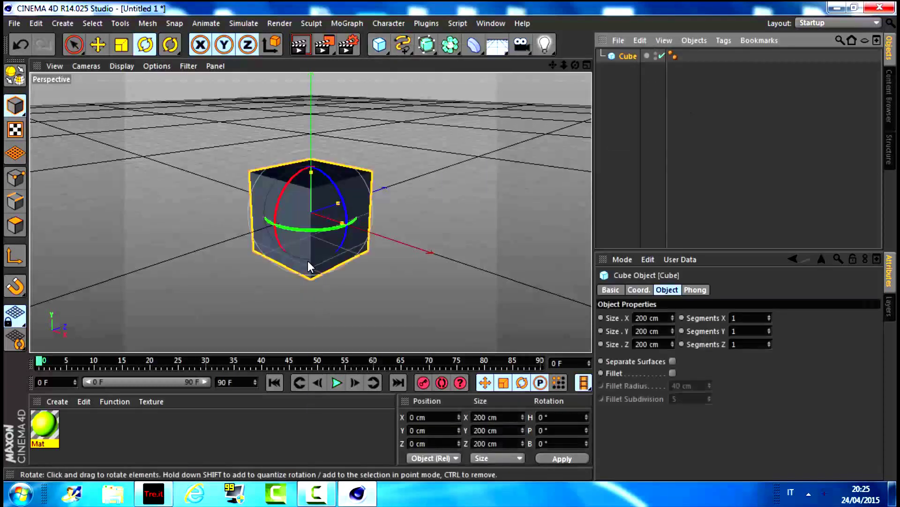
drag(44, 425, 296, 214)
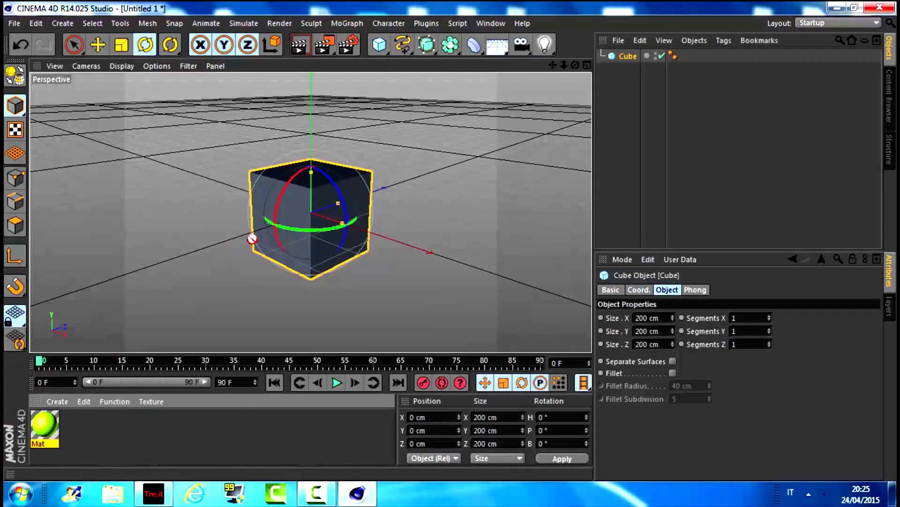
click(513, 215)
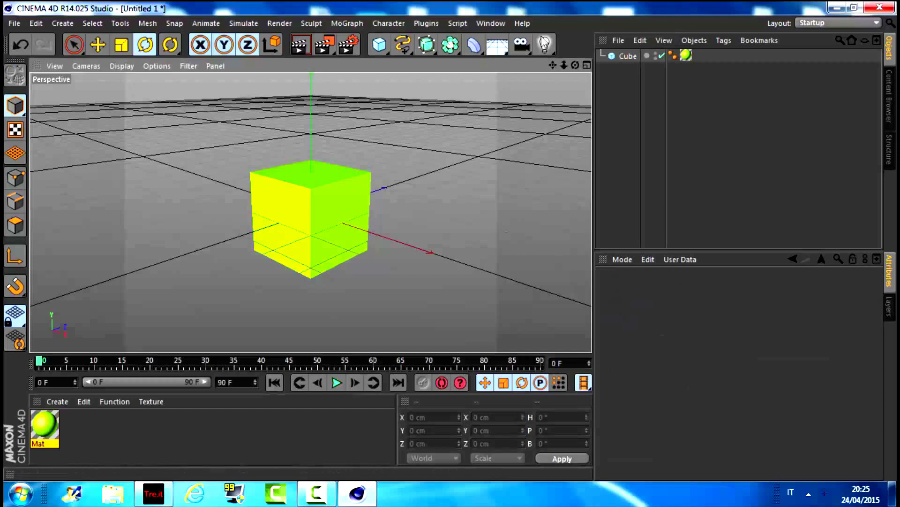
- Add a Twist deformer and nest it under the Cube as a child
click(472, 51)
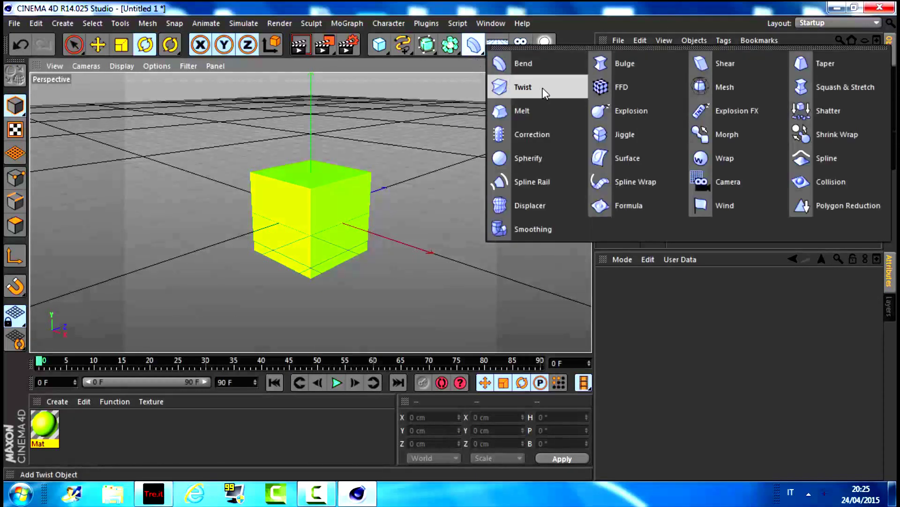
click(508, 87)
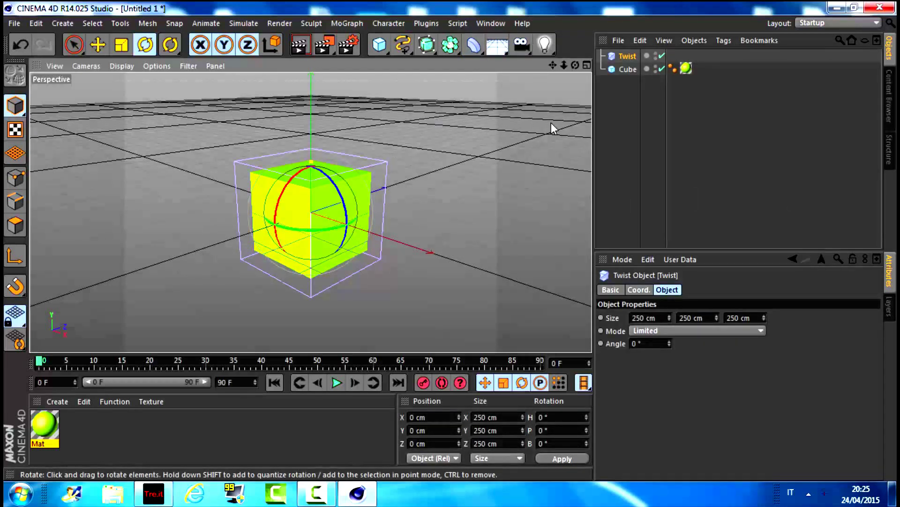
drag(625, 56, 627, 67)
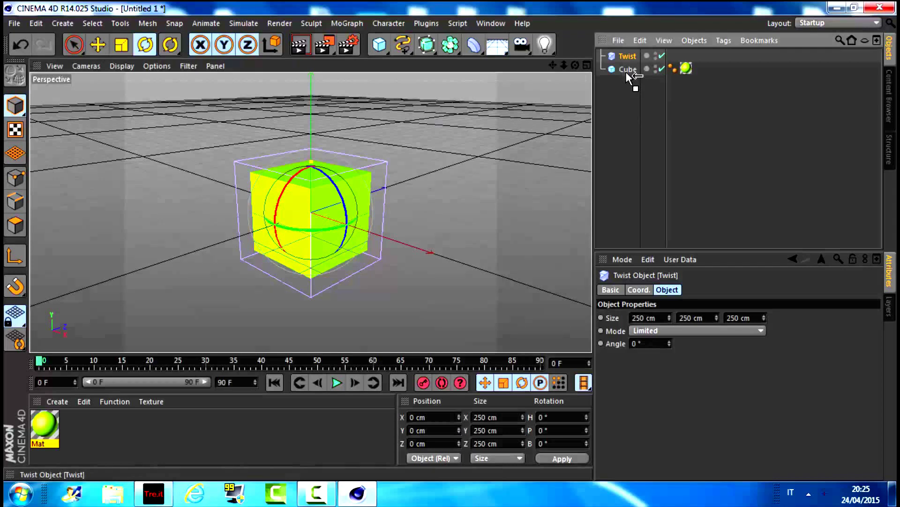
drag(626, 68, 627, 68)
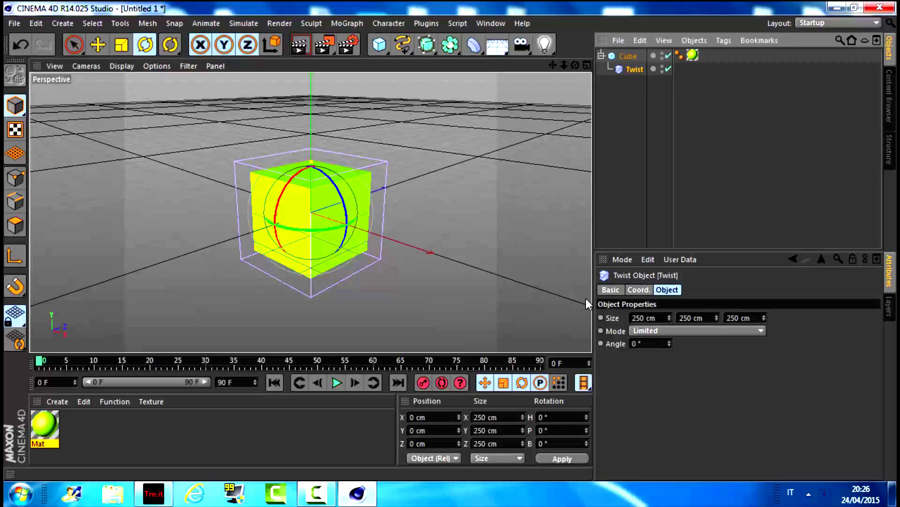
click(606, 288)
click(640, 289)
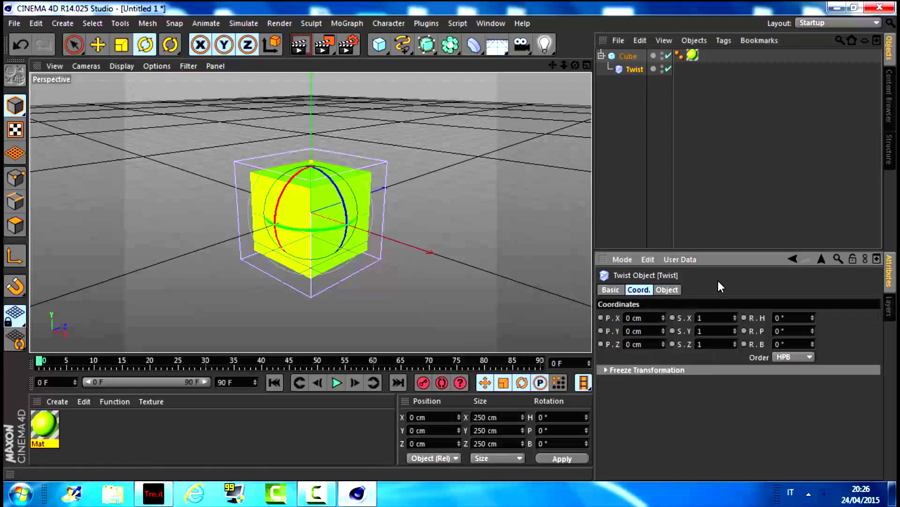
click(662, 290)
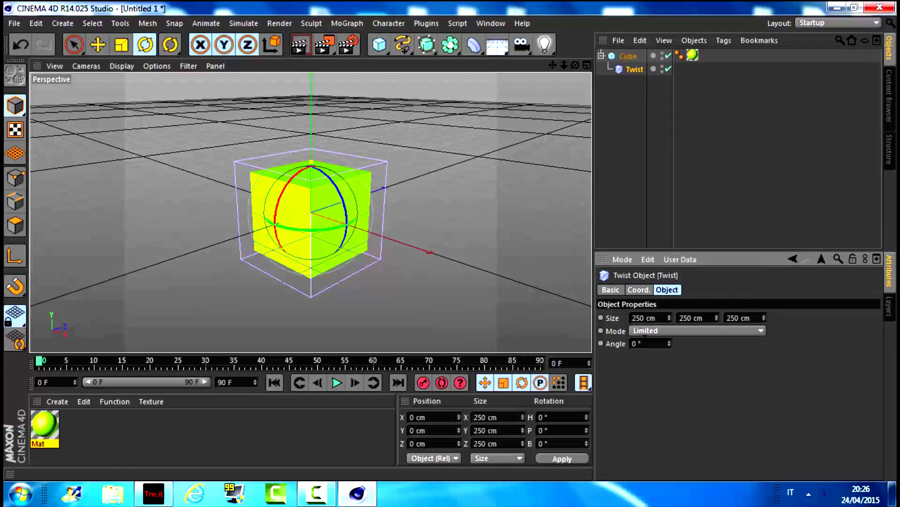
- Set the Twist angle to 225° and rotate the deformer to tilt the twist
drag(670, 343, 671, 343)
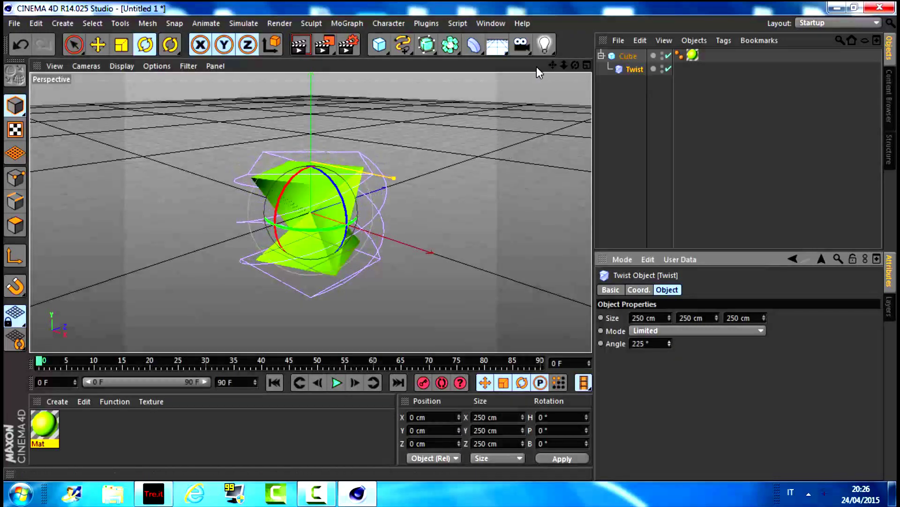
mouse_move(508, 105)
mouse_down()
mouse_move(241, 285)
mouse_move(184, 240)
mouse_move(197, 180)
mouse_move(428, 152)
mouse_move(316, 132)
mouse_move(378, 177)
mouse_move(364, 170)
mouse_move(367, 176)
mouse_move(378, 157)
mouse_up()
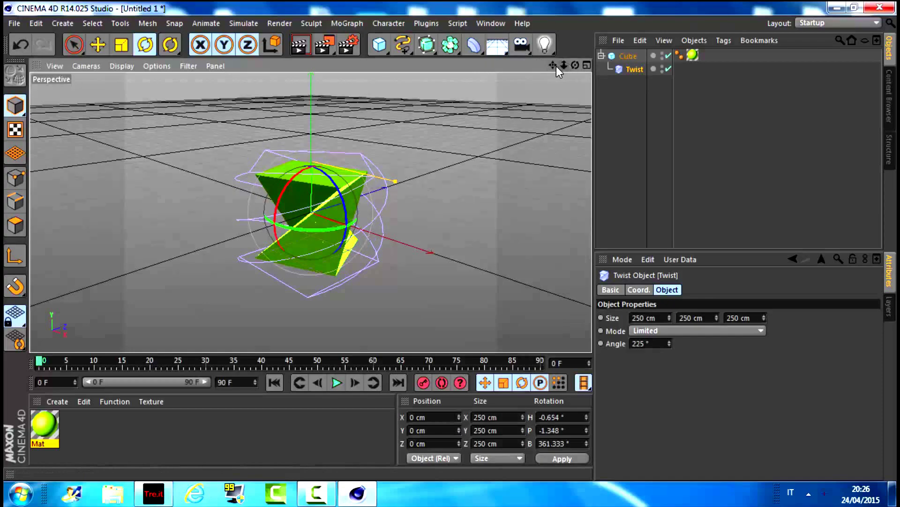
mouse_move(562, 65)
mouse_down()
mouse_move(577, 65)
mouse_move(556, 63)
mouse_move(565, 59)
mouse_up()
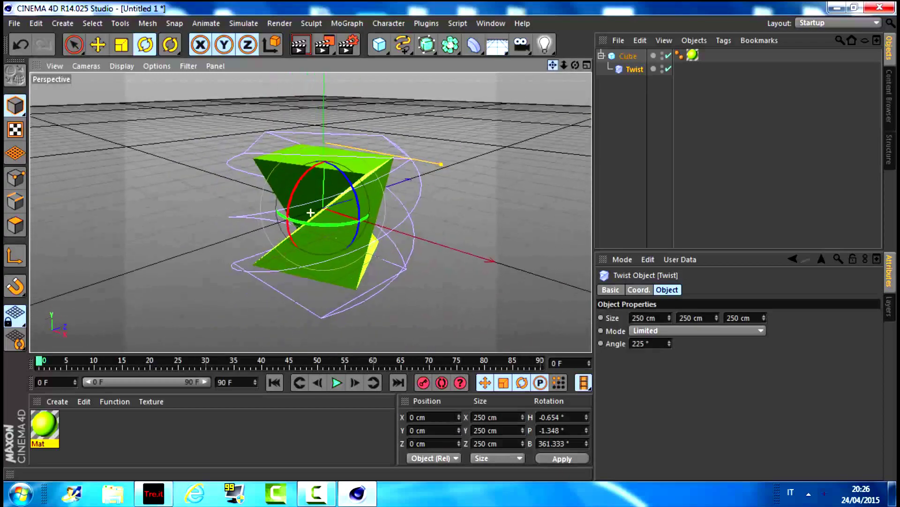
drag(575, 65, 586, 66)
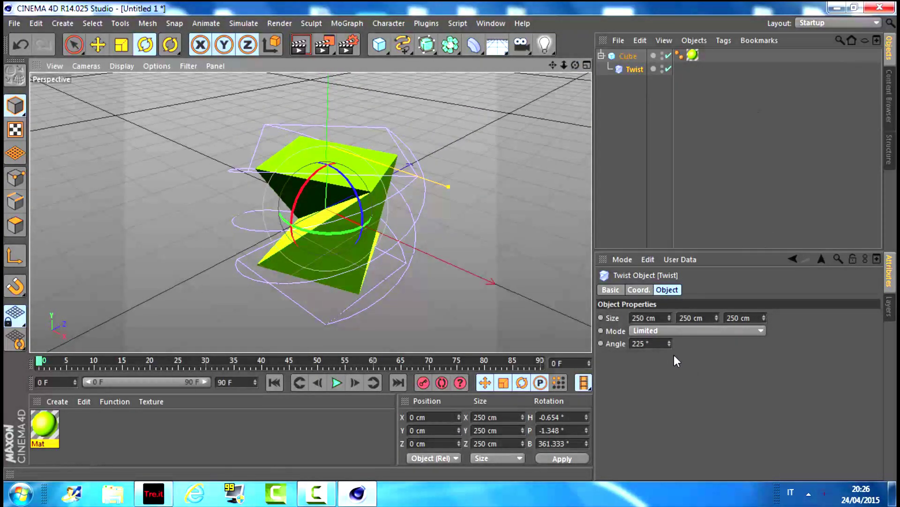
- Keep the Twist mode Limited and step the angle down to 223°
click(699, 331)
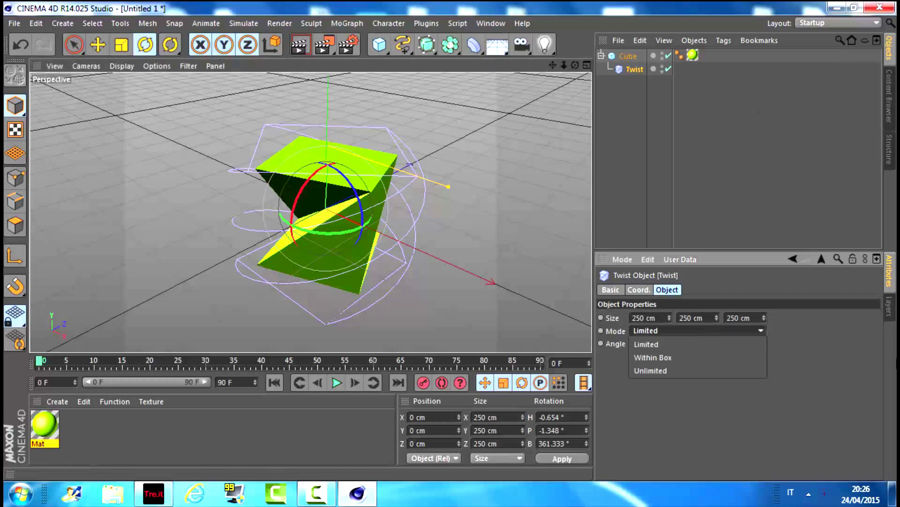
click(646, 344)
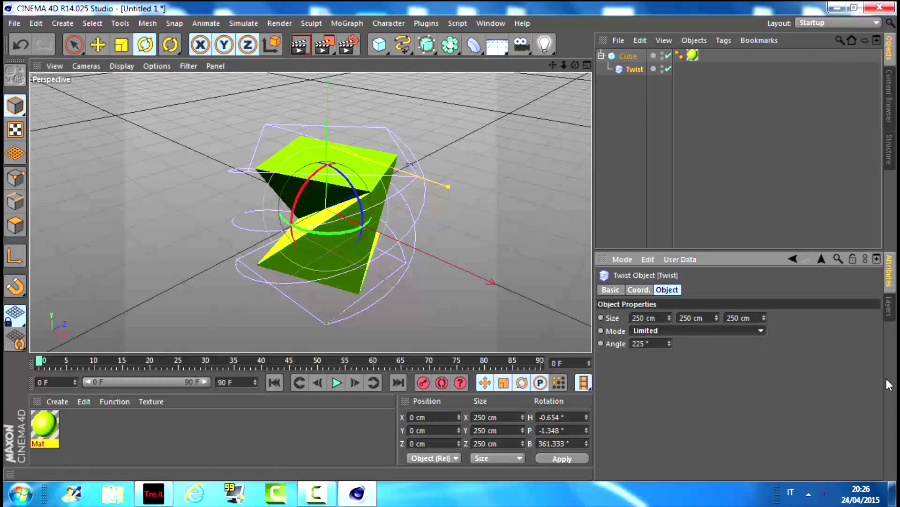
click(669, 345)
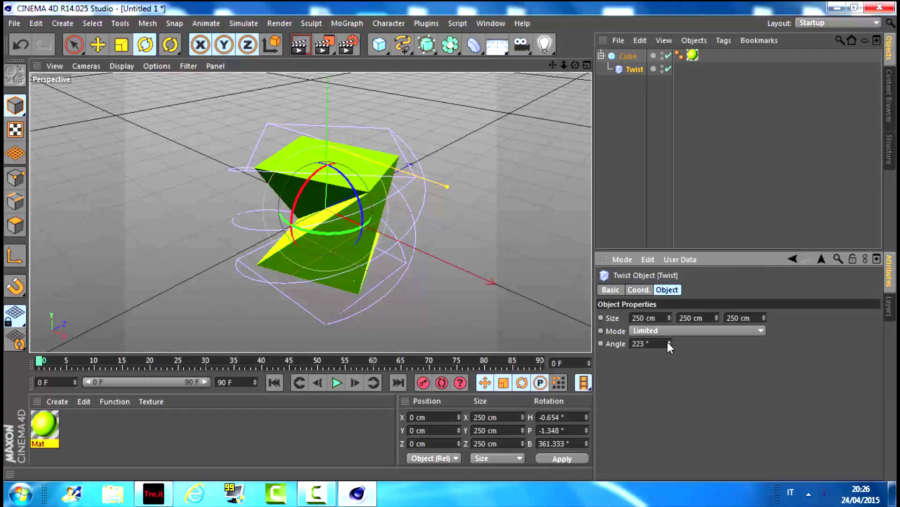
click(669, 345)
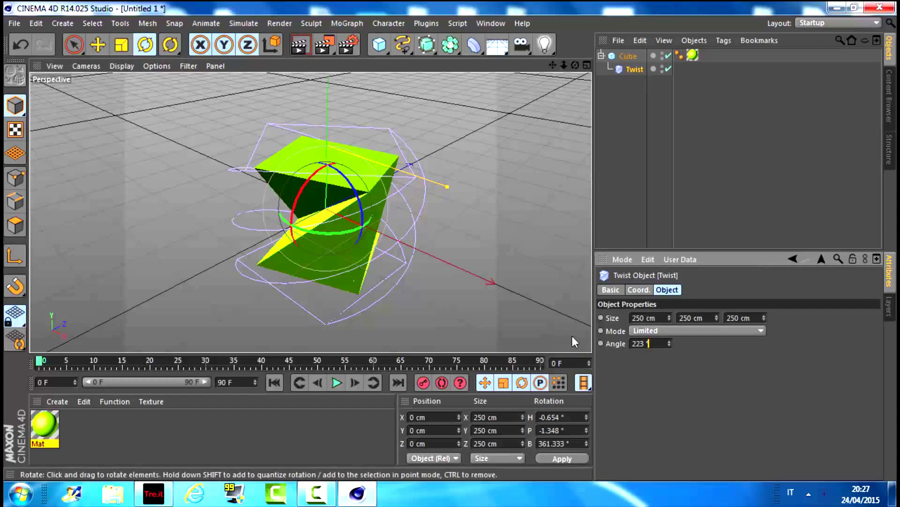
- Keyframe the Twist angle at 223° on frame 0
right_click(602, 342)
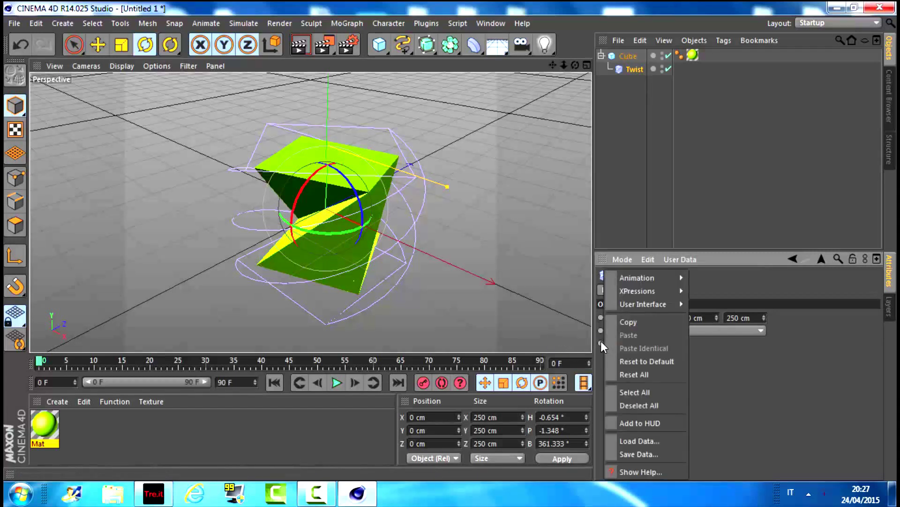
right_click(601, 343)
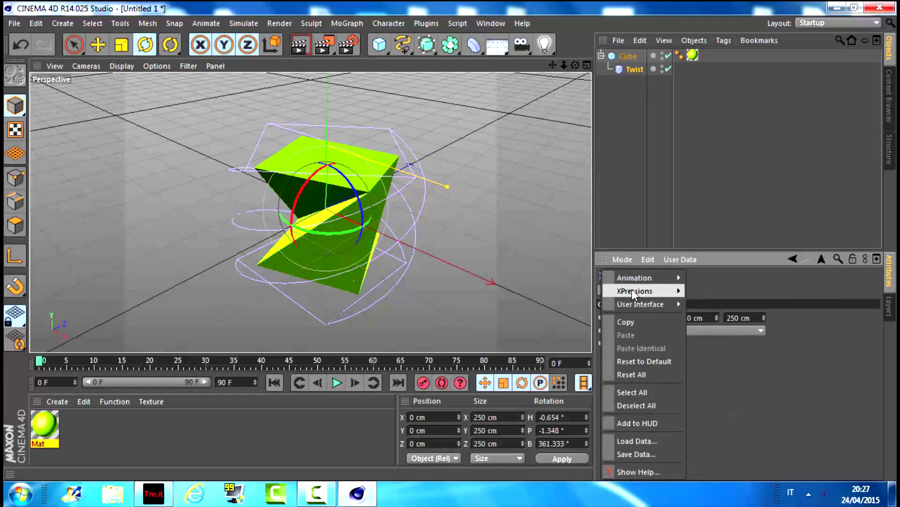
mouse_move(637, 277)
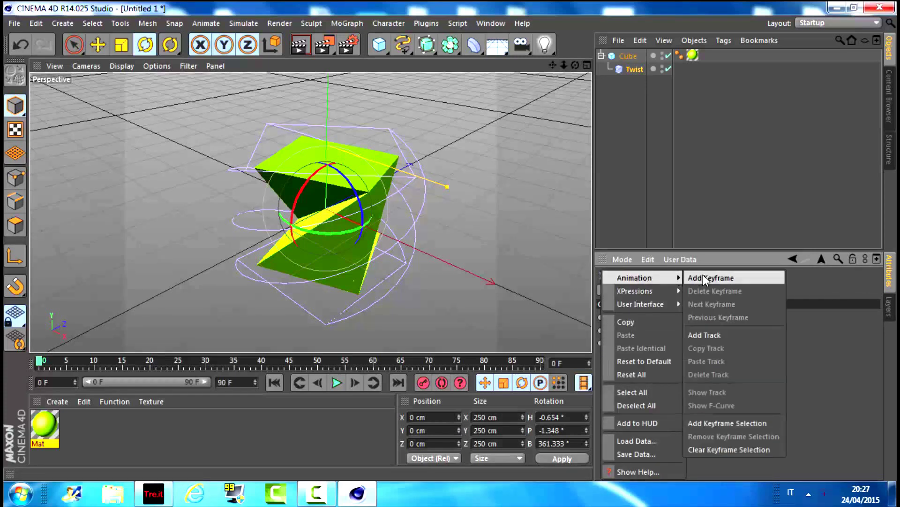
click(708, 277)
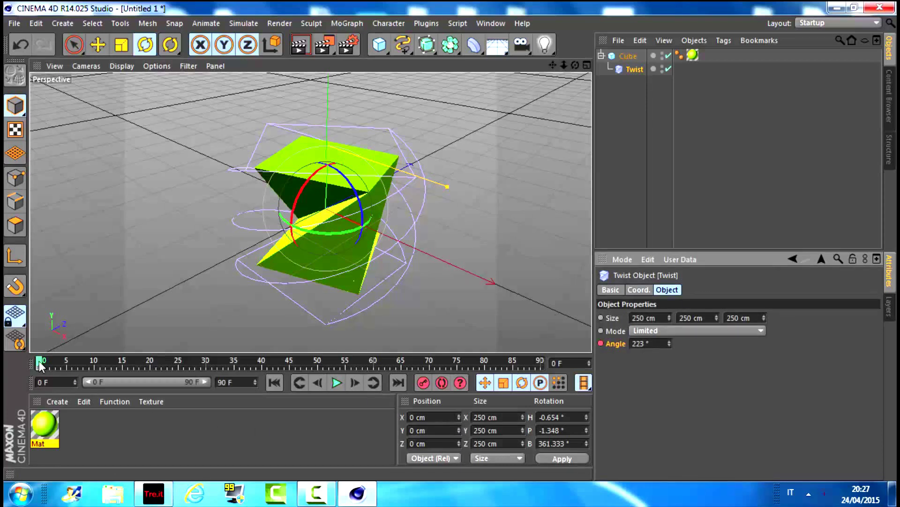
- At frame 25, set the Twist angle to -195° and keyframe it
mouse_move(41, 363)
mouse_down()
mouse_move(62, 361)
mouse_move(33, 368)
mouse_move(45, 361)
mouse_up()
mouse_move(106, 353)
mouse_down()
mouse_move(184, 359)
mouse_move(178, 367)
mouse_up()
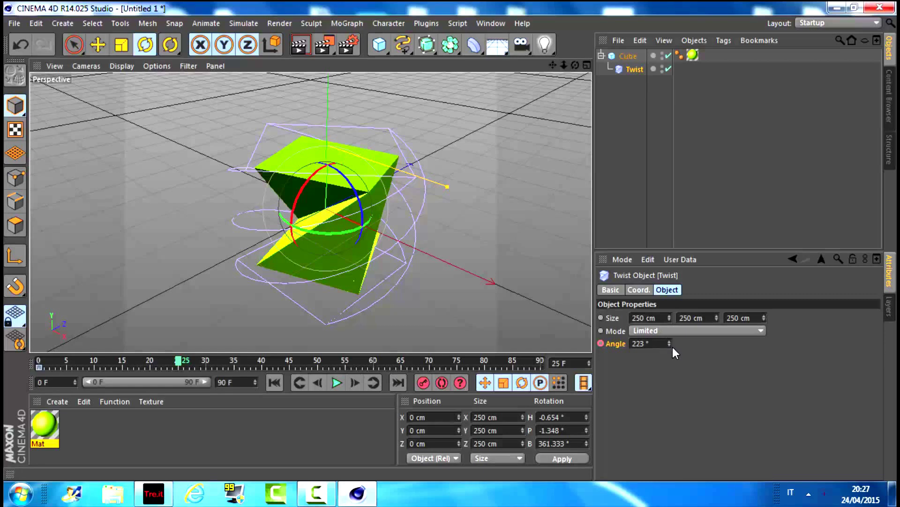
drag(667, 344, 668, 348)
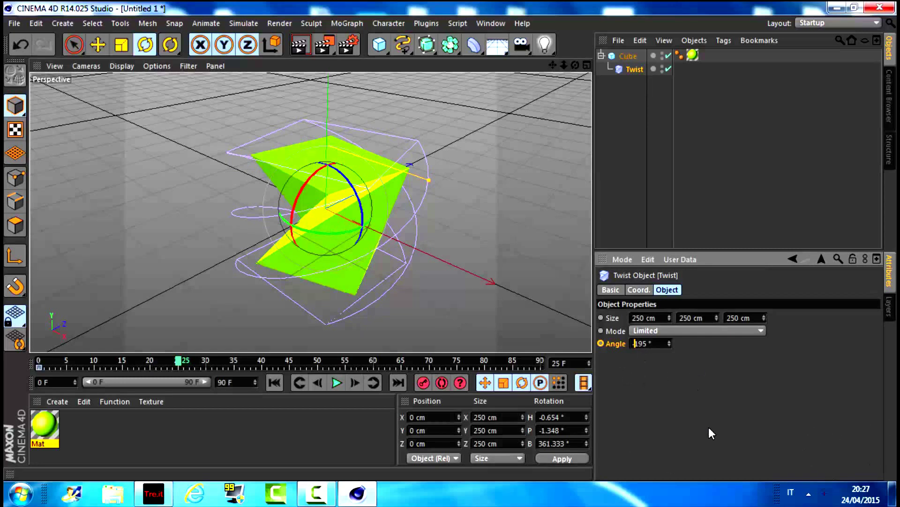
text(-)
key(Return)
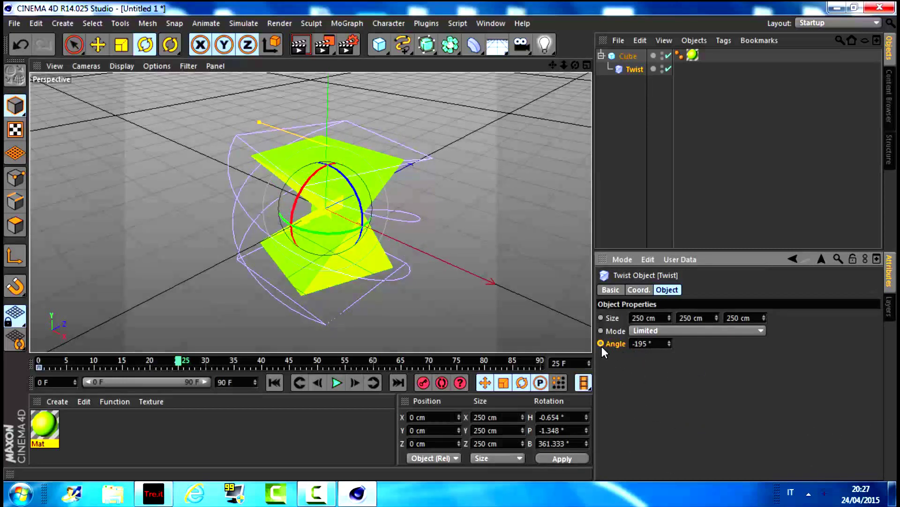
right_click(602, 347)
mouse_move(633, 278)
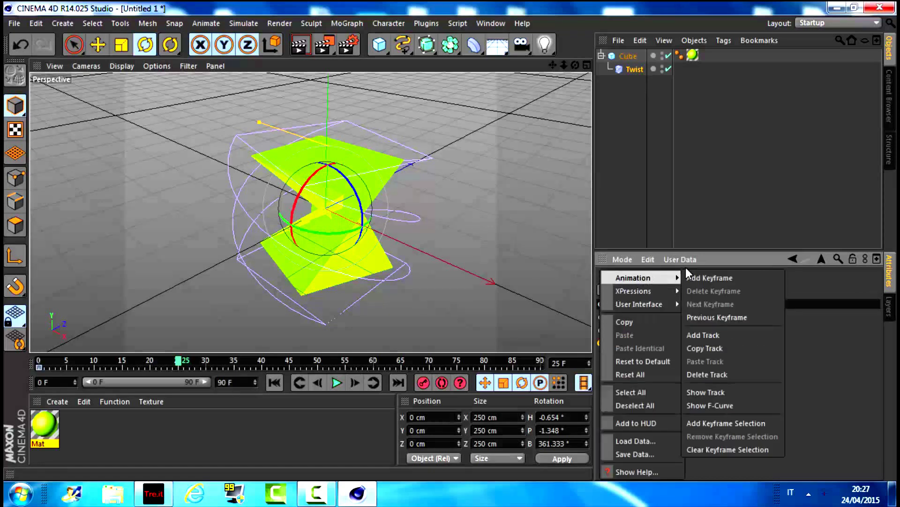
click(715, 277)
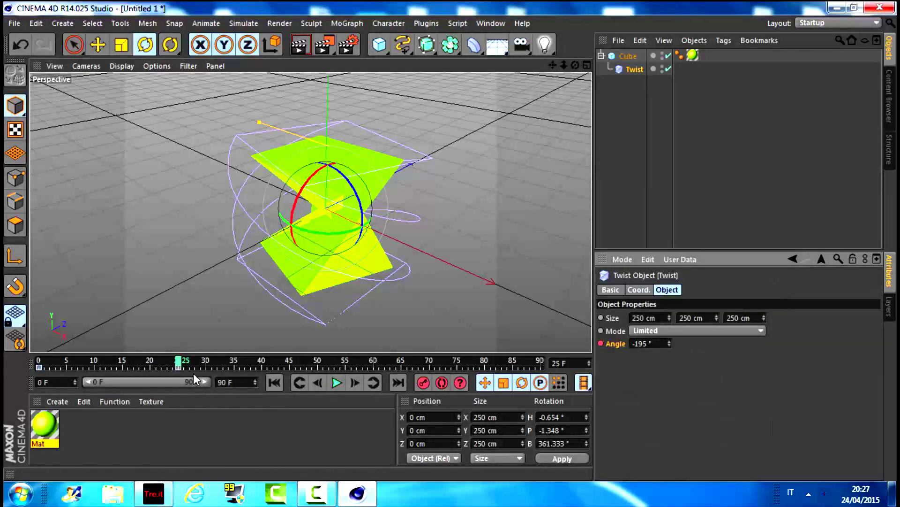
- Rewind to frame 0, play the twist animation, then pause it
drag(180, 362, 4, 375)
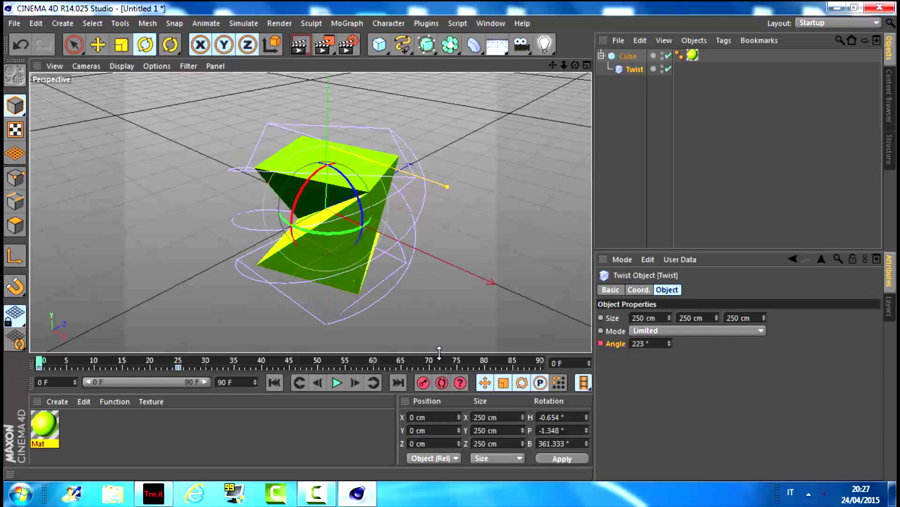
click(337, 386)
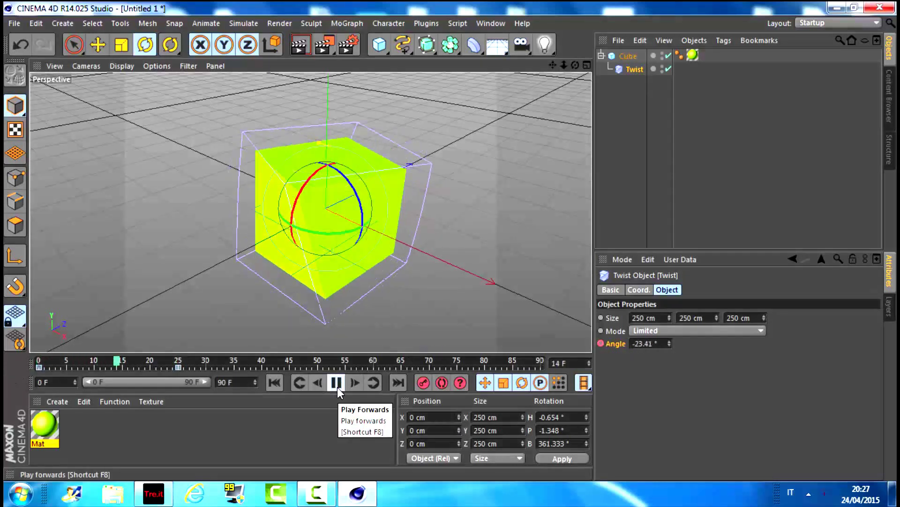
click(336, 387)
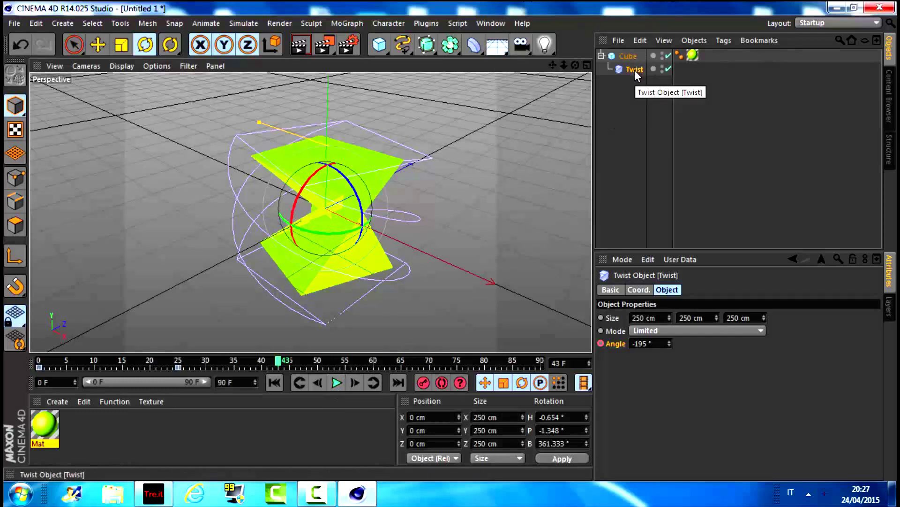
- Delete the Twist deformer so the Mat-textured cube is untwisted, and reopen the deformer palette
click(641, 39)
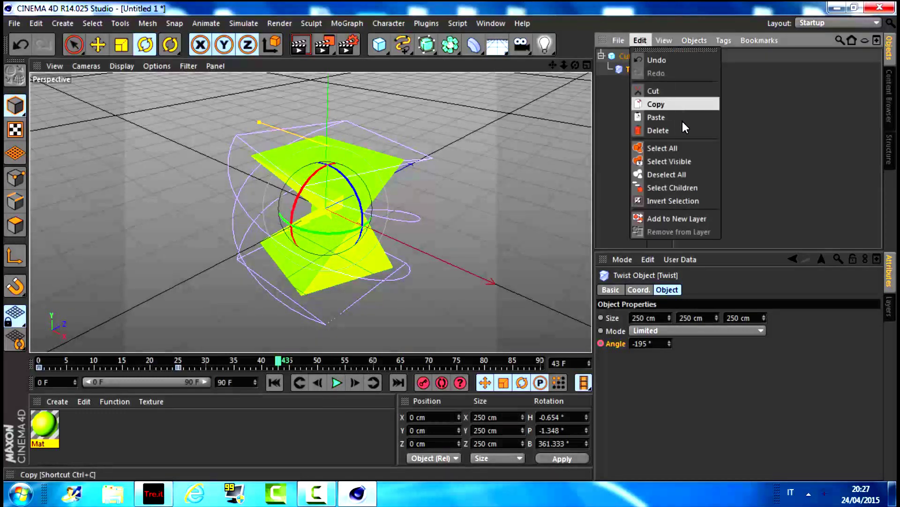
click(681, 128)
click(640, 39)
mouse_move(618, 40)
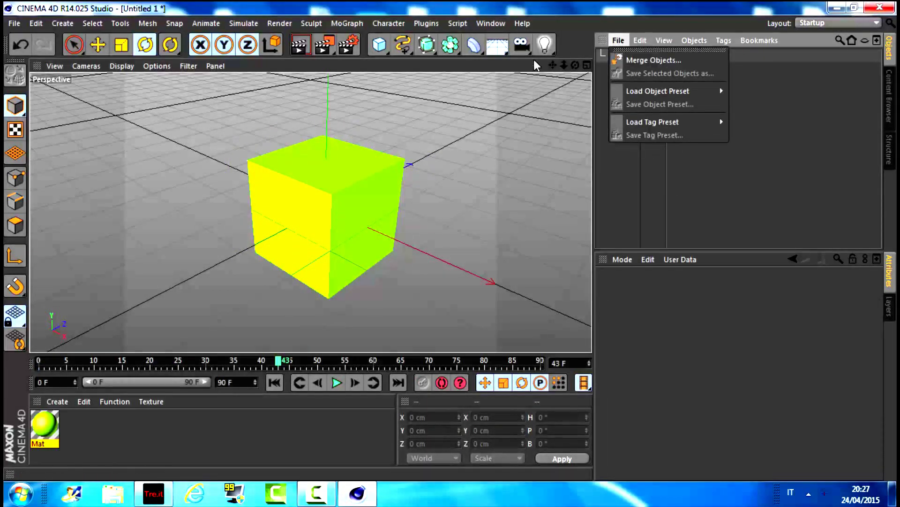
click(559, 77)
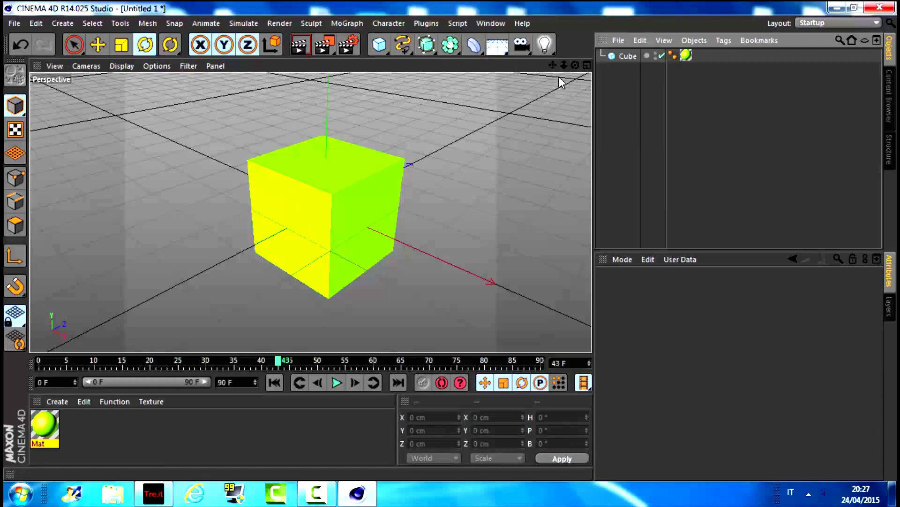
click(480, 49)
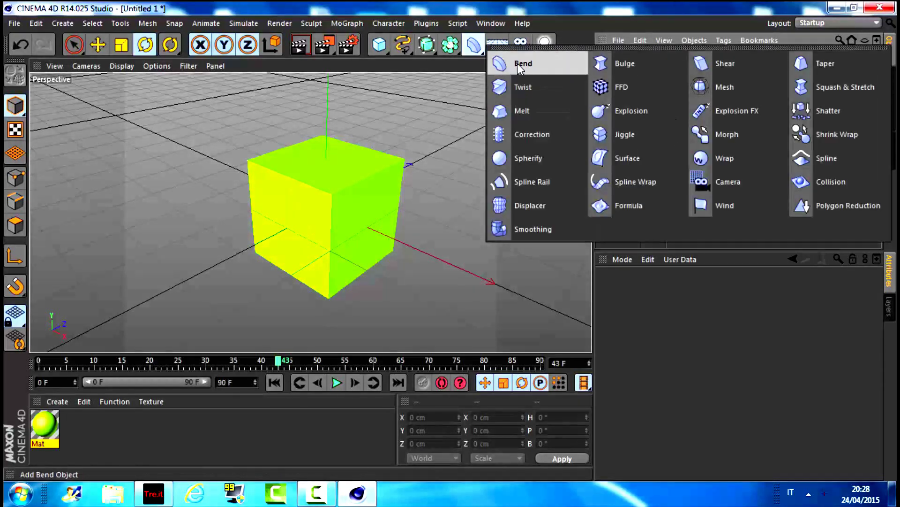
- Parent a new Bend deformer under the Cube and raise its Angle to 75°
click(517, 64)
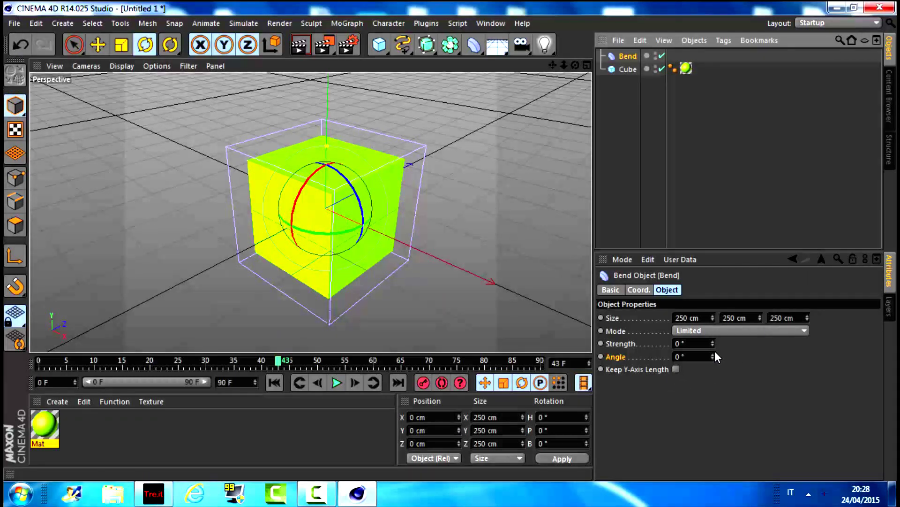
drag(713, 356, 713, 355)
drag(623, 59, 627, 69)
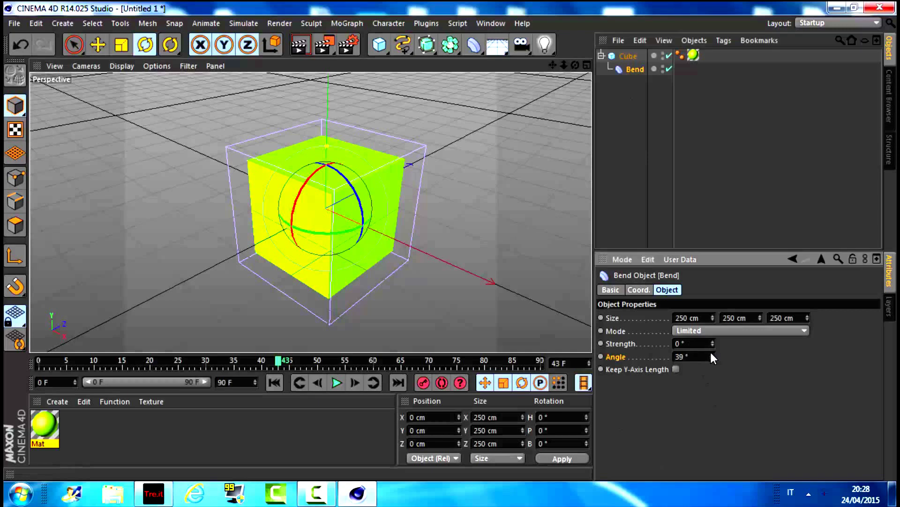
drag(712, 355, 711, 353)
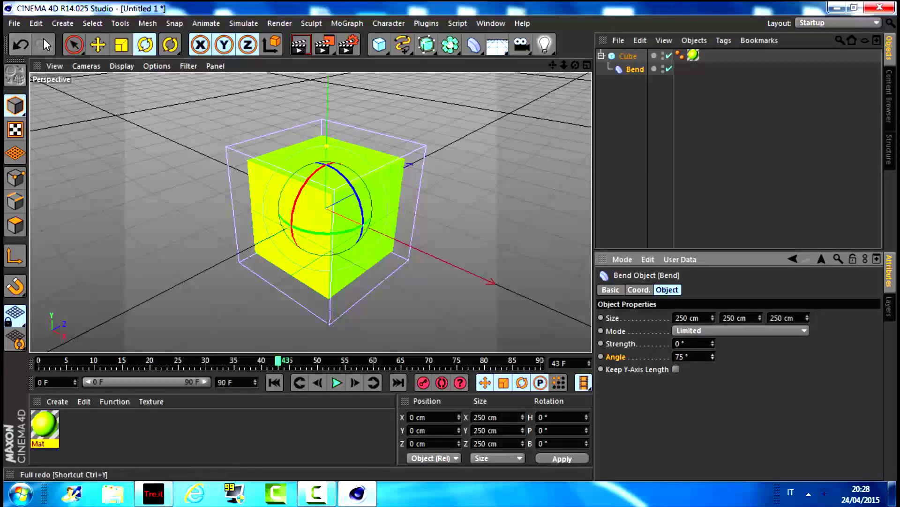
- Delete the Bend deformer and add Melt and Explosion deformers to the scene
click(640, 40)
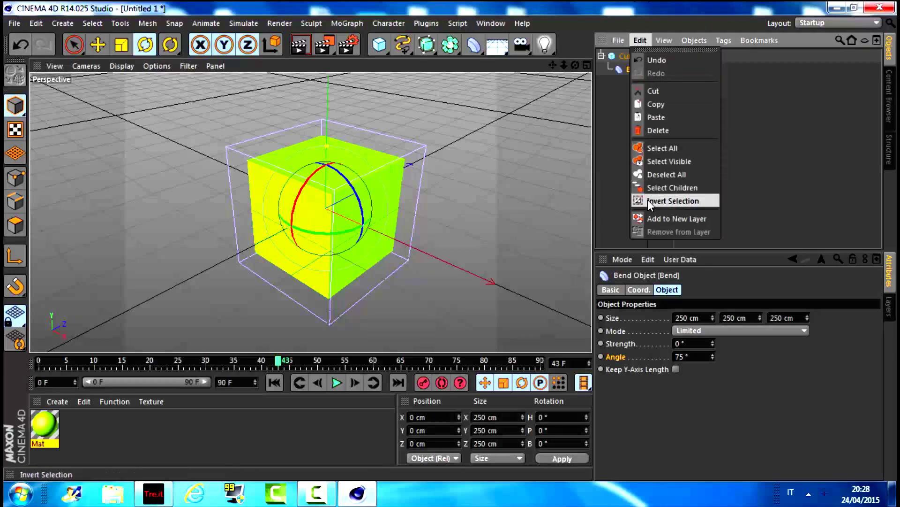
click(656, 131)
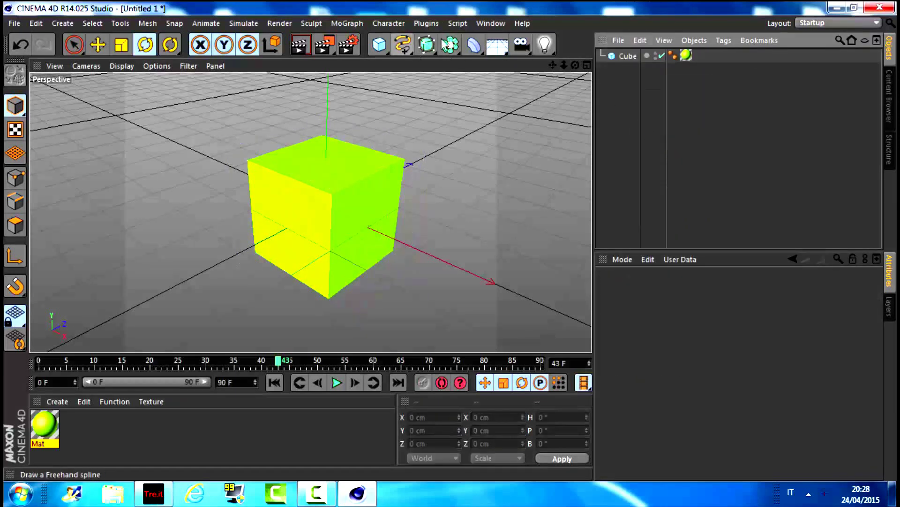
click(474, 45)
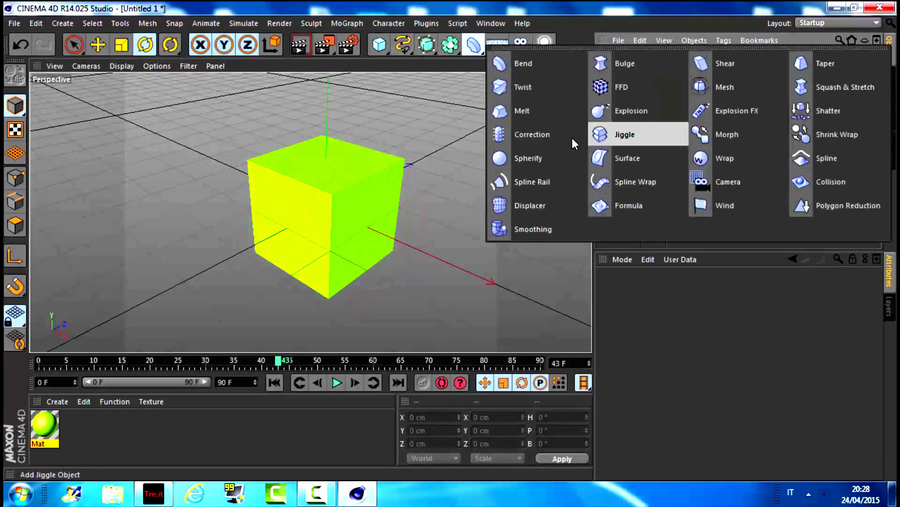
click(525, 111)
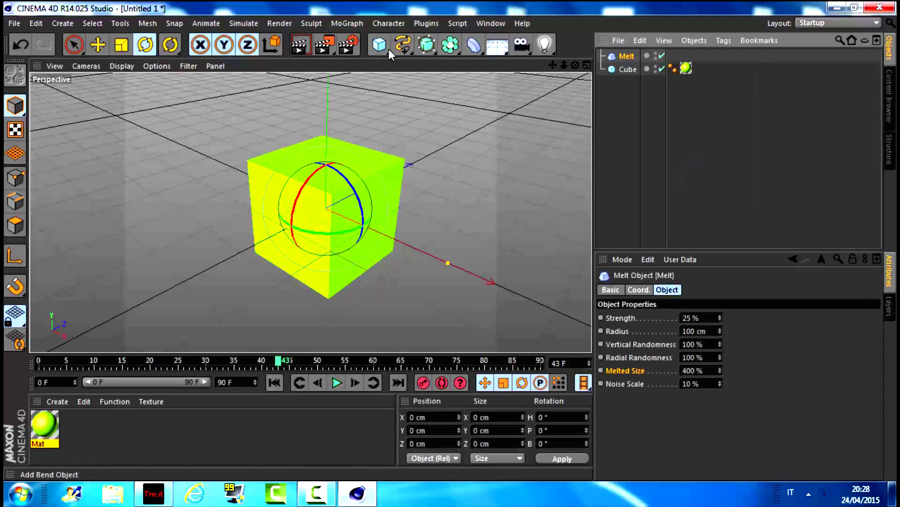
click(481, 46)
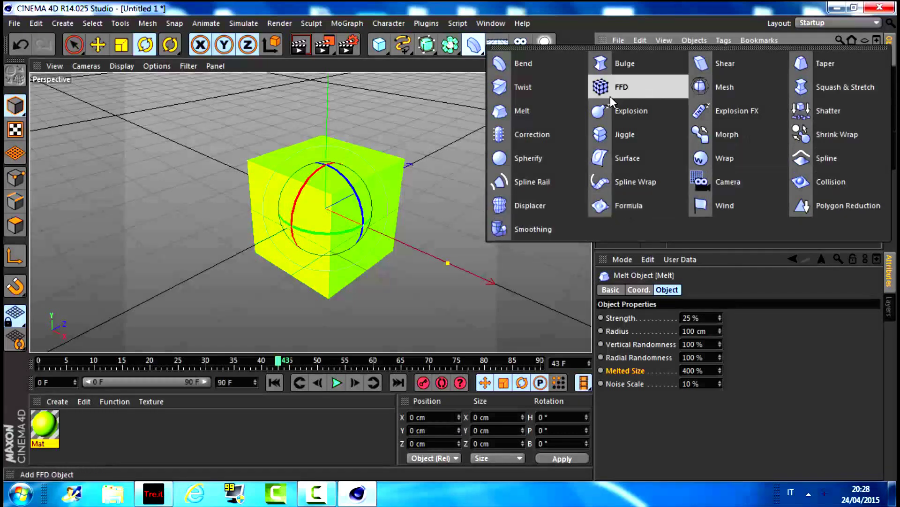
click(610, 111)
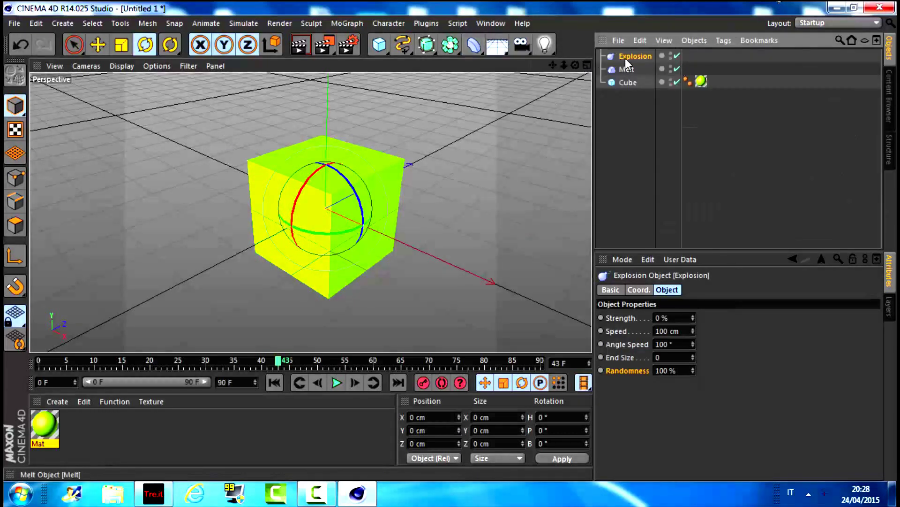
- Parent the Explosion deformer under the Cube, leaving its Strength at 0%
drag(630, 57, 645, 84)
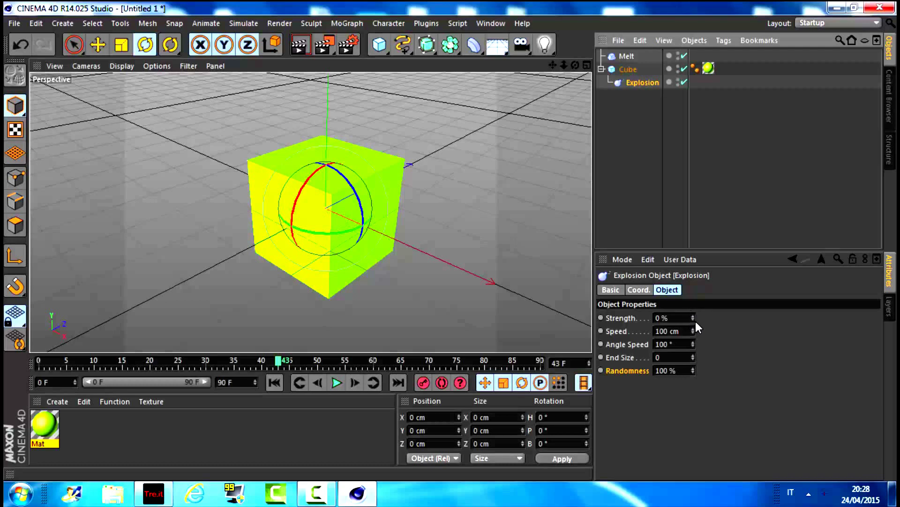
mouse_move(695, 316)
mouse_down()
mouse_move(692, 342)
mouse_move(693, 327)
mouse_up()
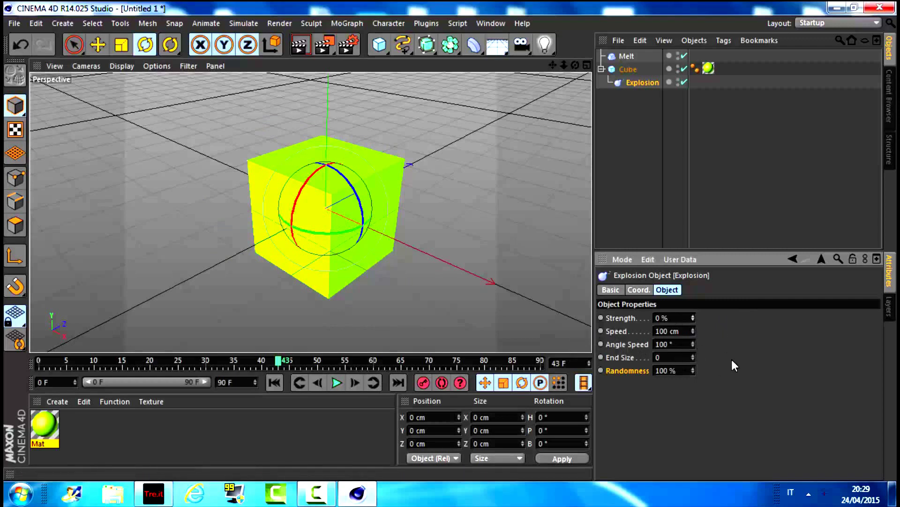
right_click(604, 317)
mouse_move(637, 278)
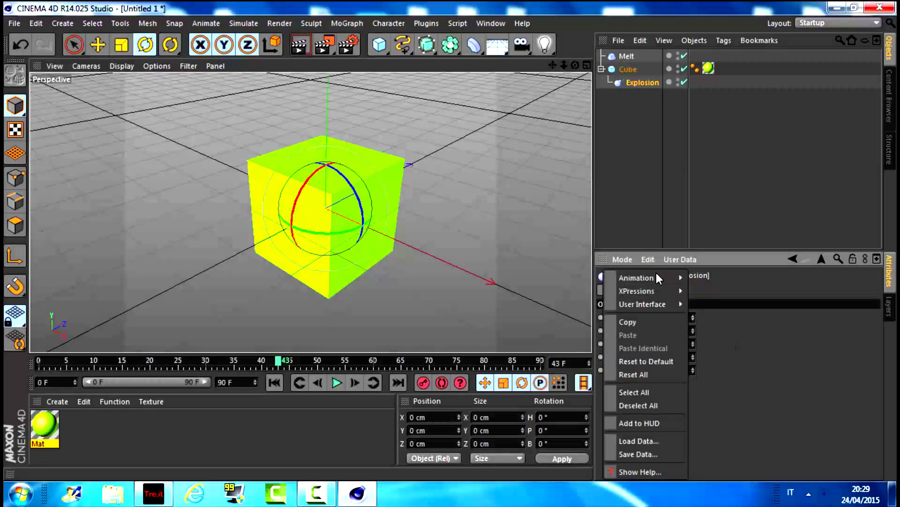
click(723, 277)
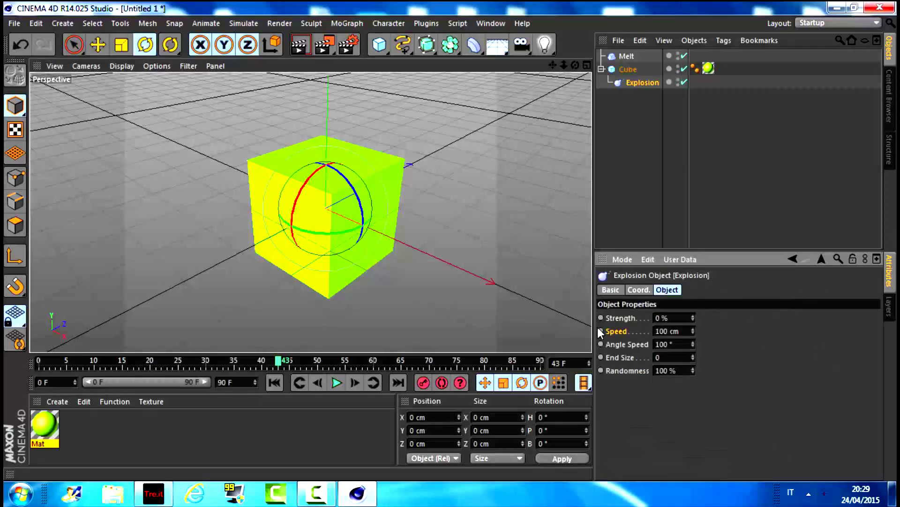
click(632, 290)
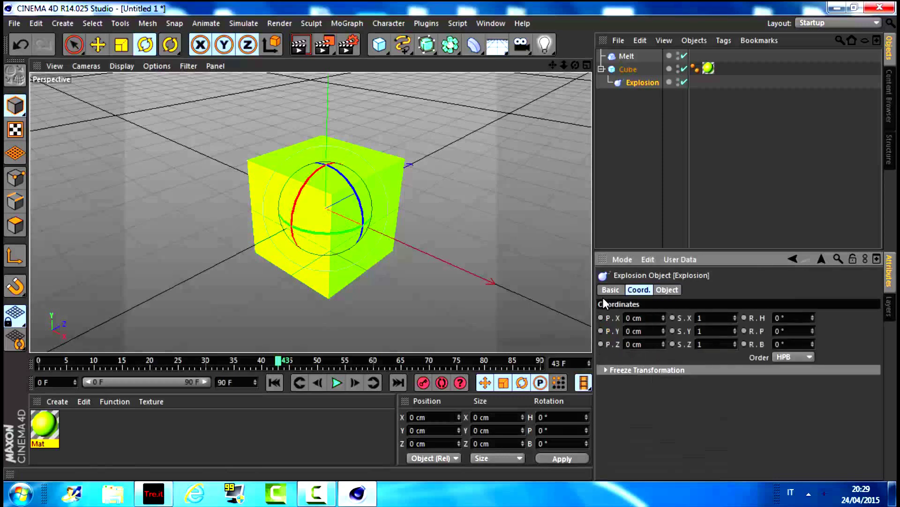
click(605, 289)
click(633, 291)
click(611, 290)
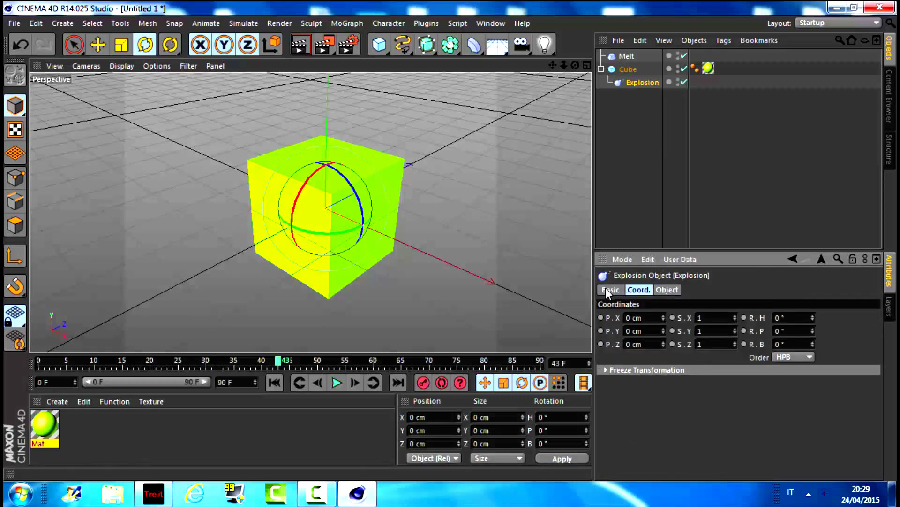
click(639, 290)
click(666, 289)
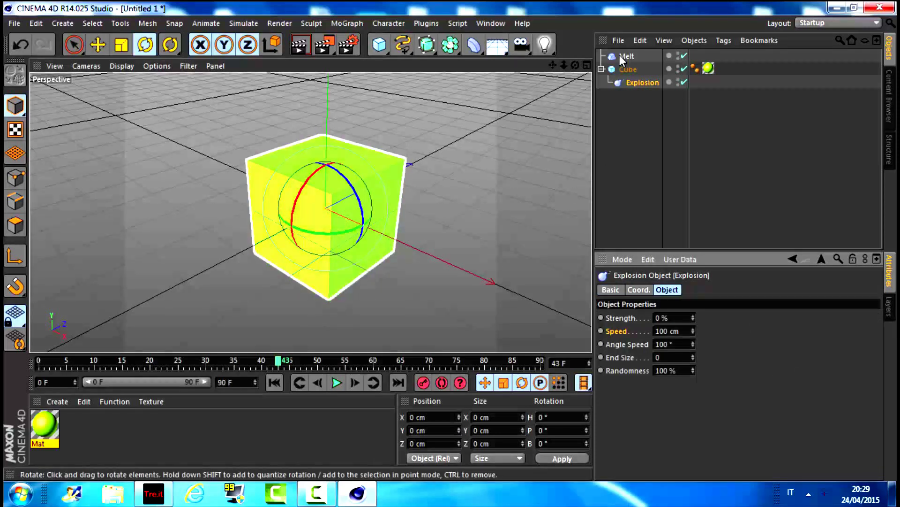
drag(660, 152, 608, 41)
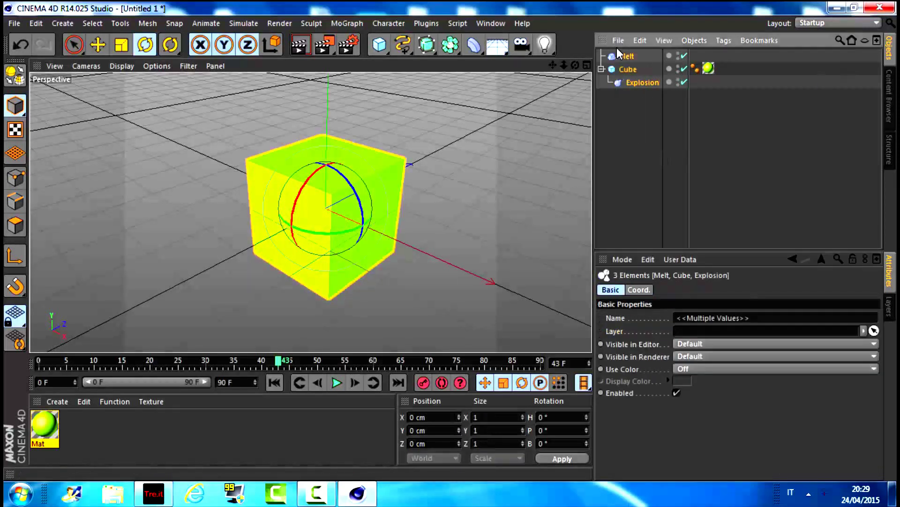
click(639, 40)
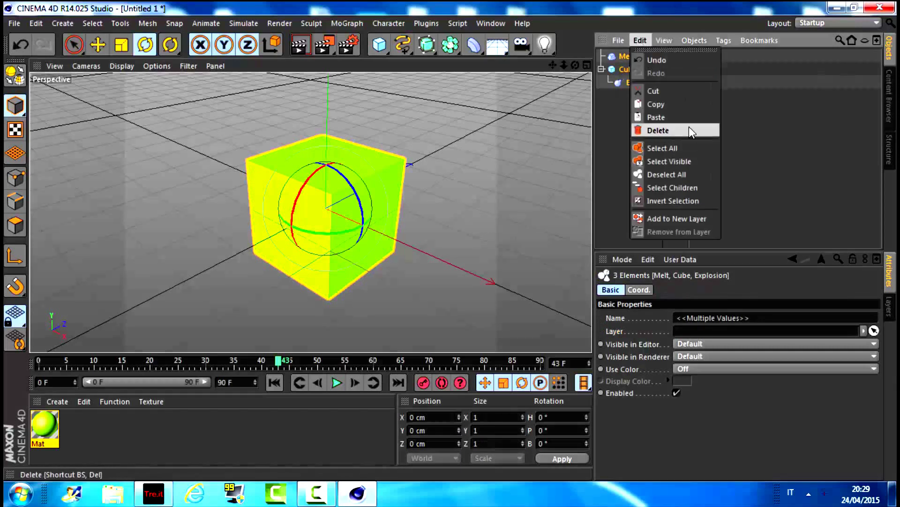
click(653, 105)
- Parent a new Shatter deformer under the Cube and set its Strength to 61%
drag(474, 45, 678, 111)
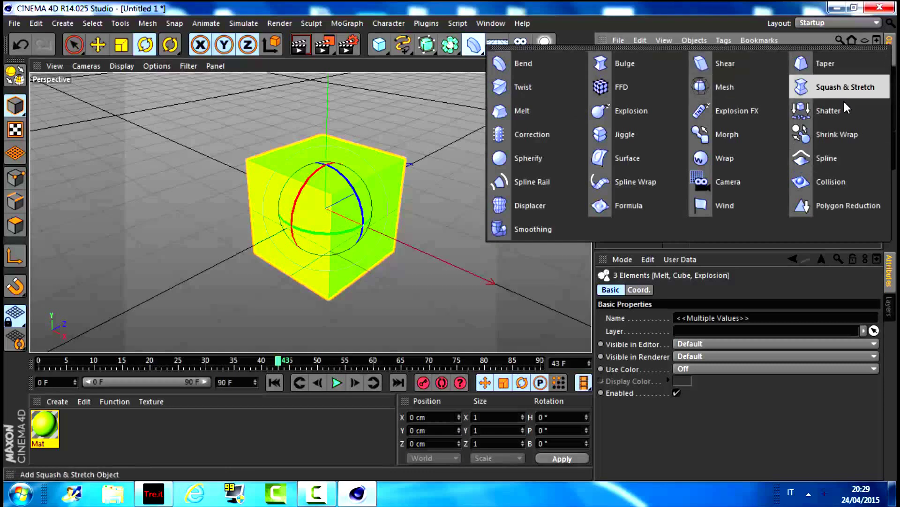
click(831, 121)
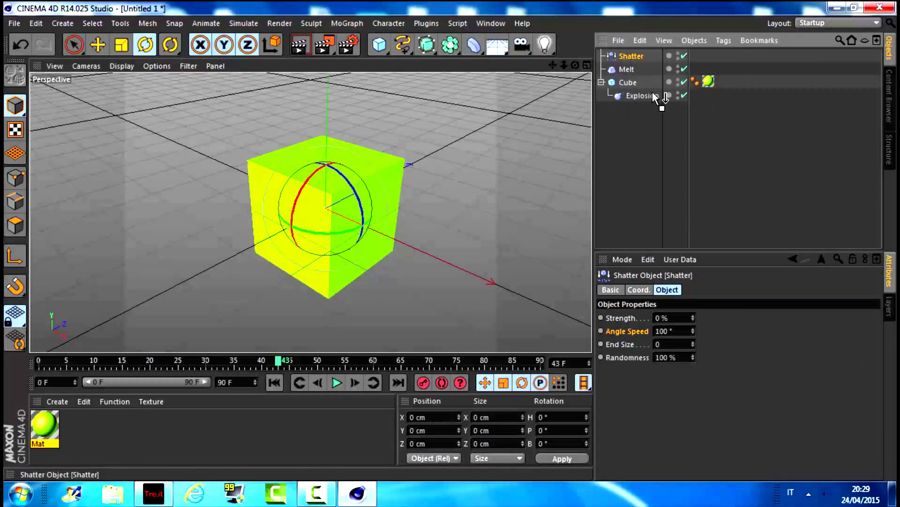
mouse_move(629, 57)
mouse_down()
mouse_move(655, 99)
mouse_move(651, 93)
mouse_up()
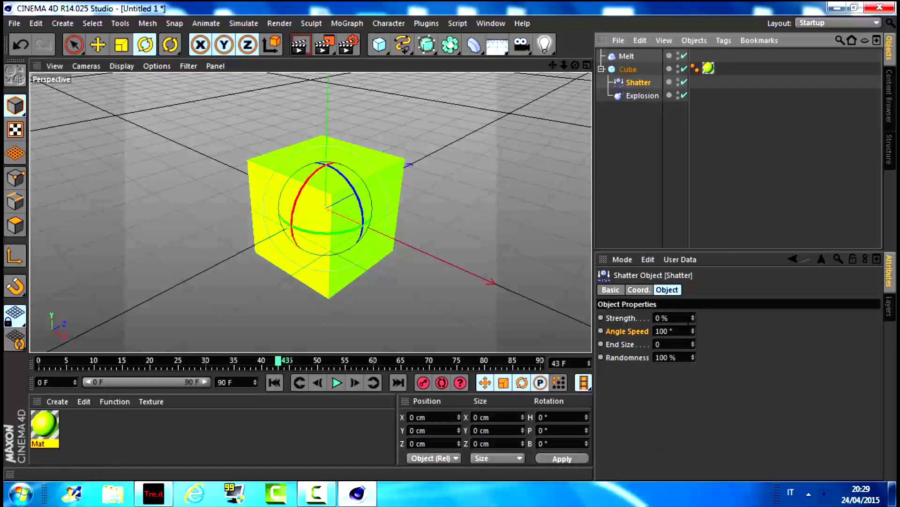
mouse_move(693, 318)
mouse_down()
mouse_move(692, 310)
mouse_move(694, 318)
mouse_up()
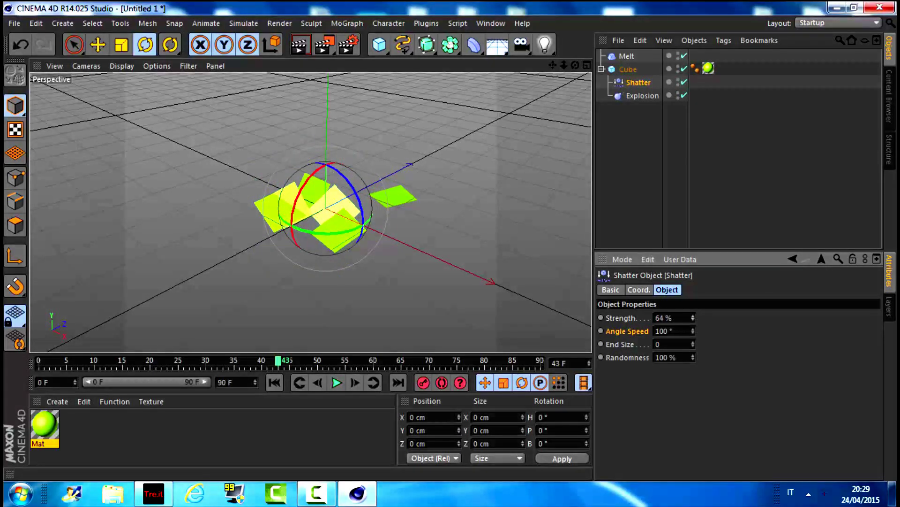
drag(693, 318, 694, 317)
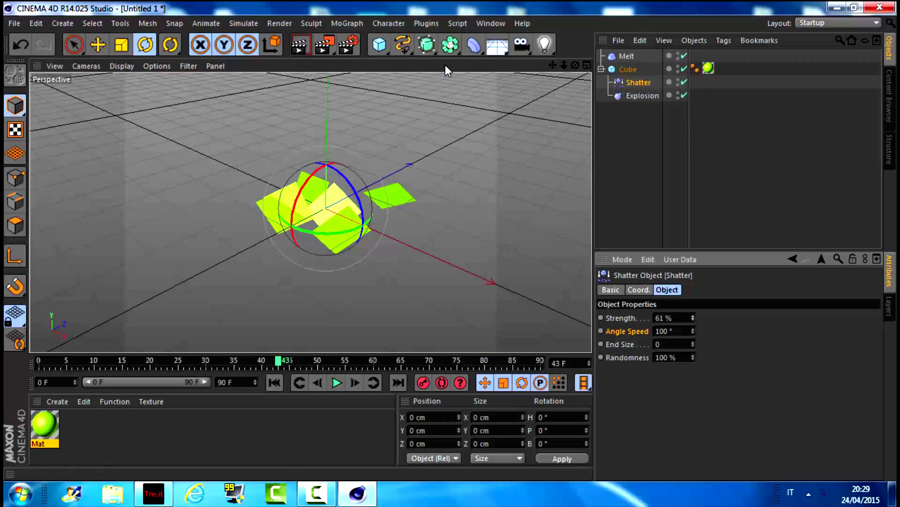
- Browse the deformer palette and try selections in the Object Manager without changing anything
click(474, 45)
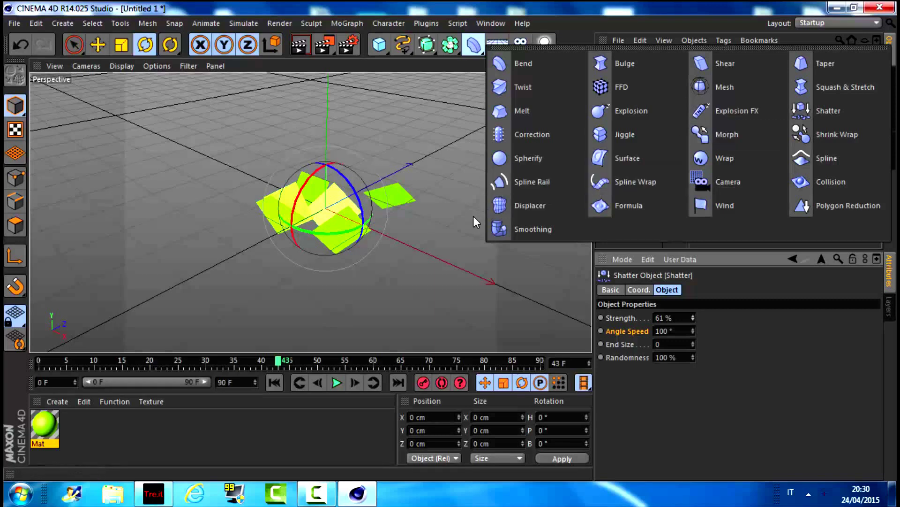
click(421, 227)
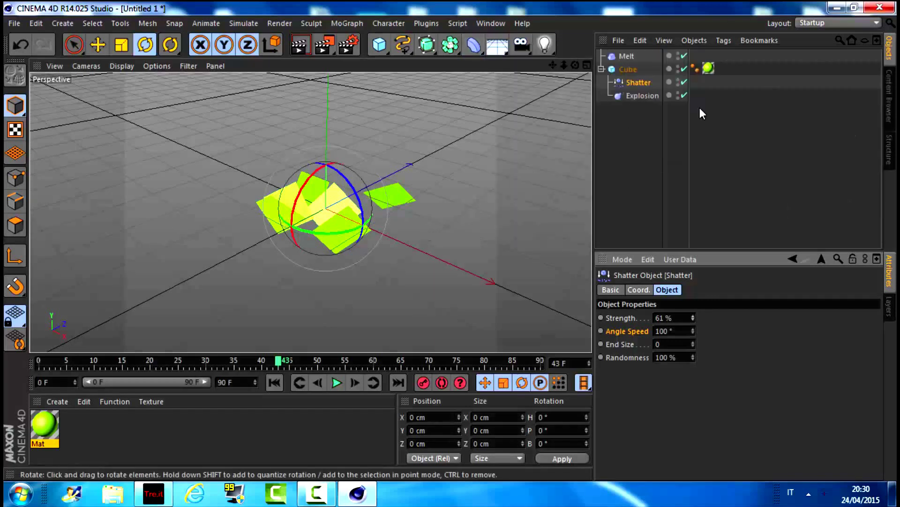
click(639, 40)
click(652, 172)
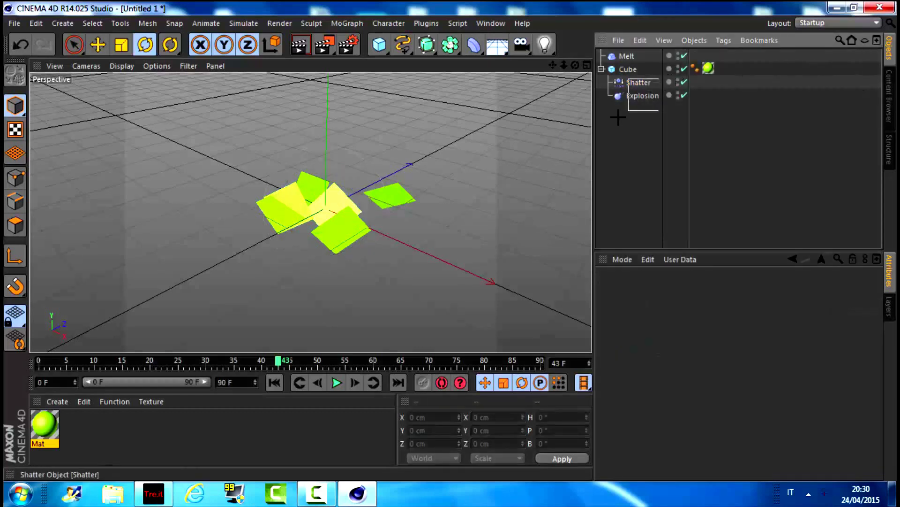
drag(618, 114, 631, 78)
click(606, 92)
mouse_move(702, 102)
mouse_down()
mouse_move(657, 60)
mouse_move(654, 119)
mouse_up()
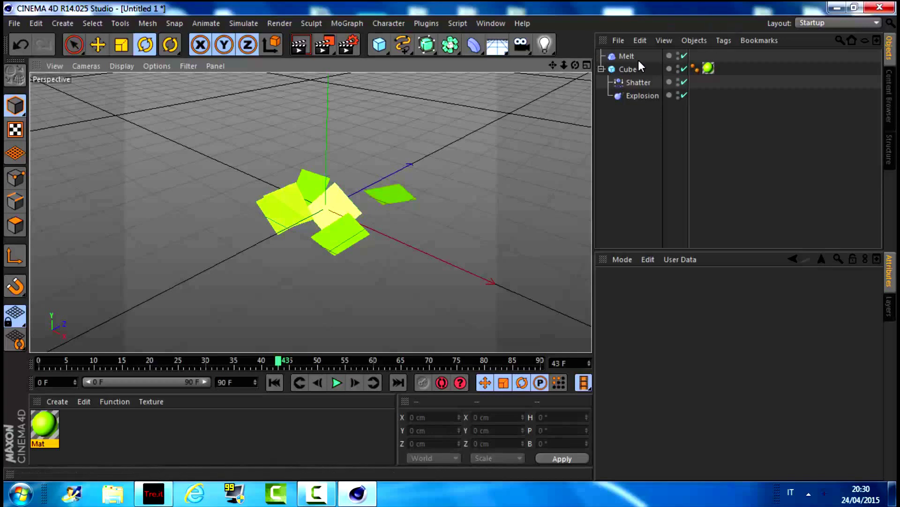
click(664, 41)
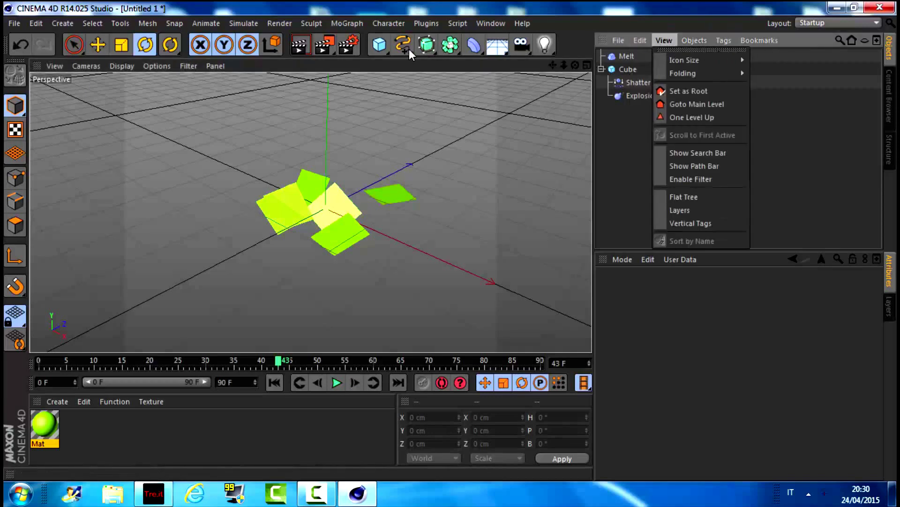
click(639, 40)
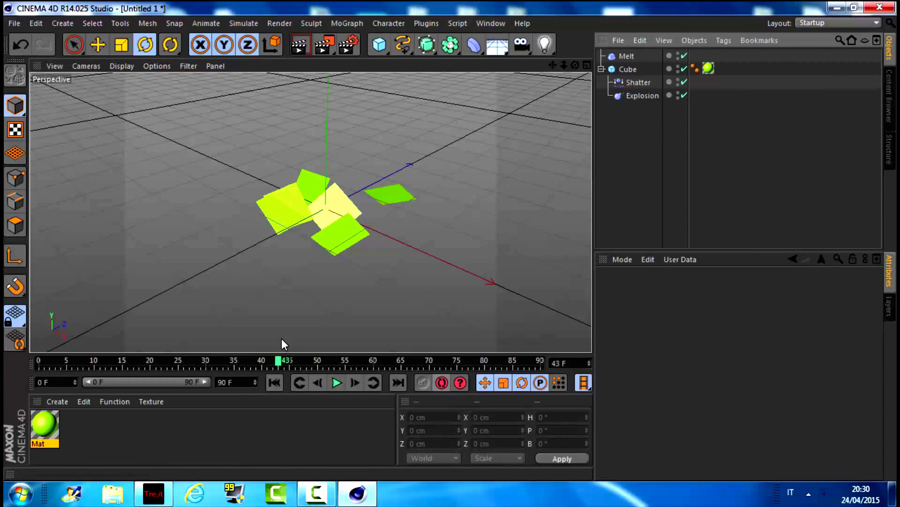
- Rewind to frame 0 and enable Autokeying, checking by scrubbing to frame 19 and back
drag(268, 359, 39, 360)
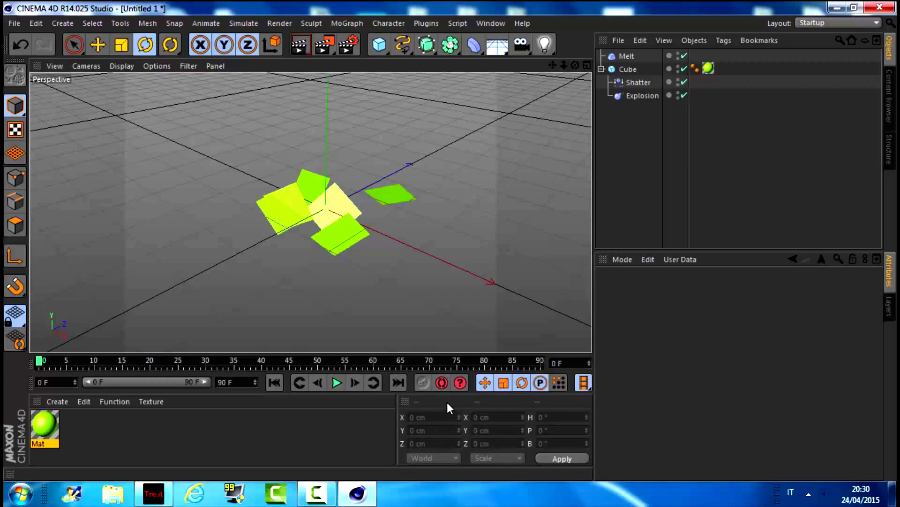
click(444, 382)
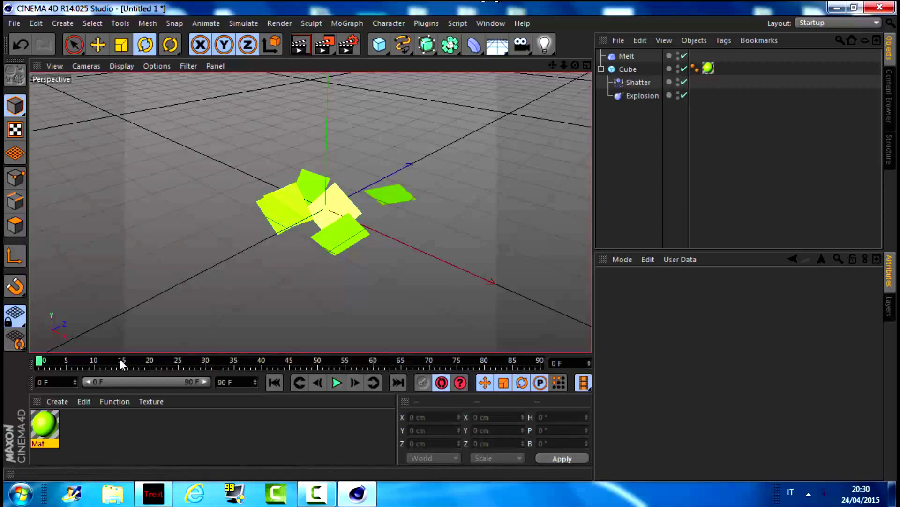
drag(43, 362, 151, 350)
drag(244, 362, 4, 371)
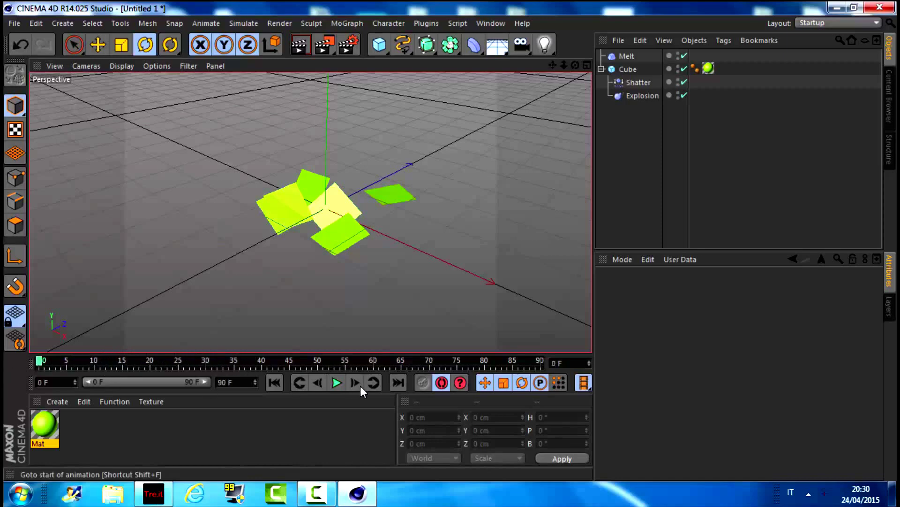
- Record a keyframe for the Cube at frame 0, then move to frame 31
click(346, 227)
click(427, 386)
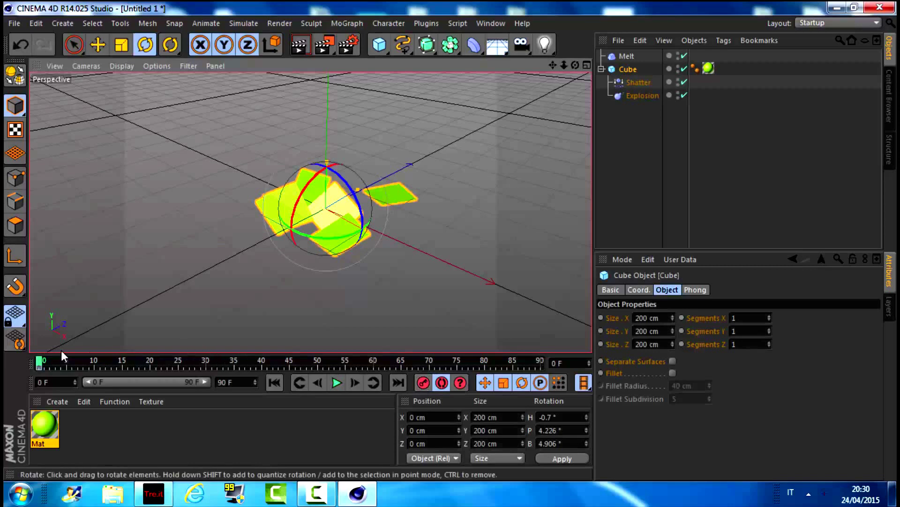
drag(41, 362, 212, 362)
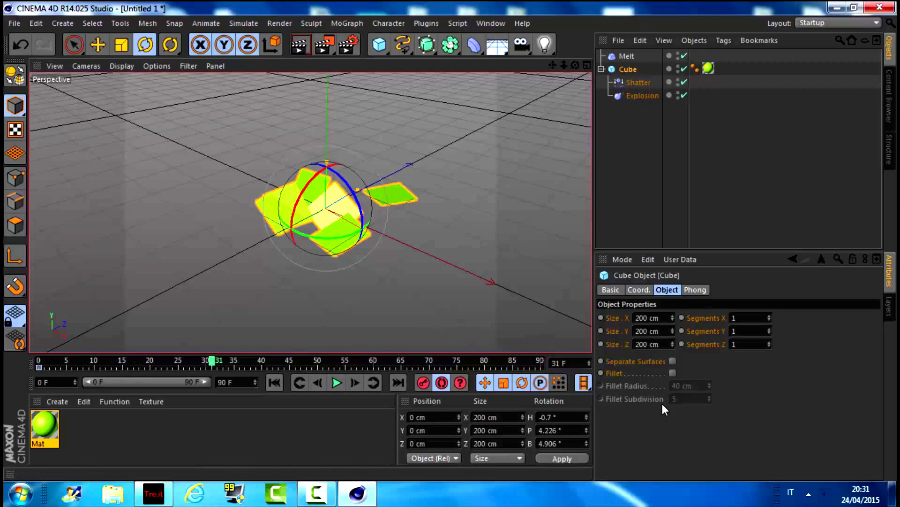
- Key the Explosion Strength at 18%, move that key to frame 16, and disable Autokeying
click(643, 94)
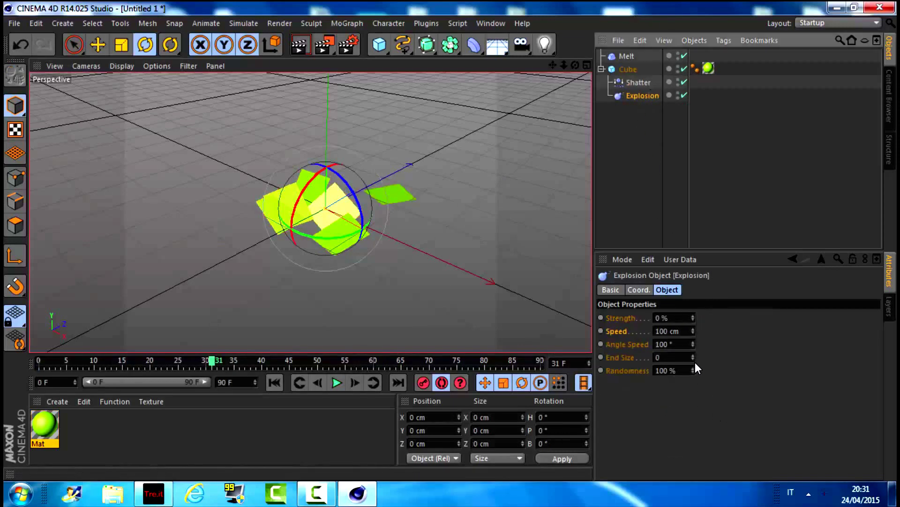
drag(694, 318, 694, 317)
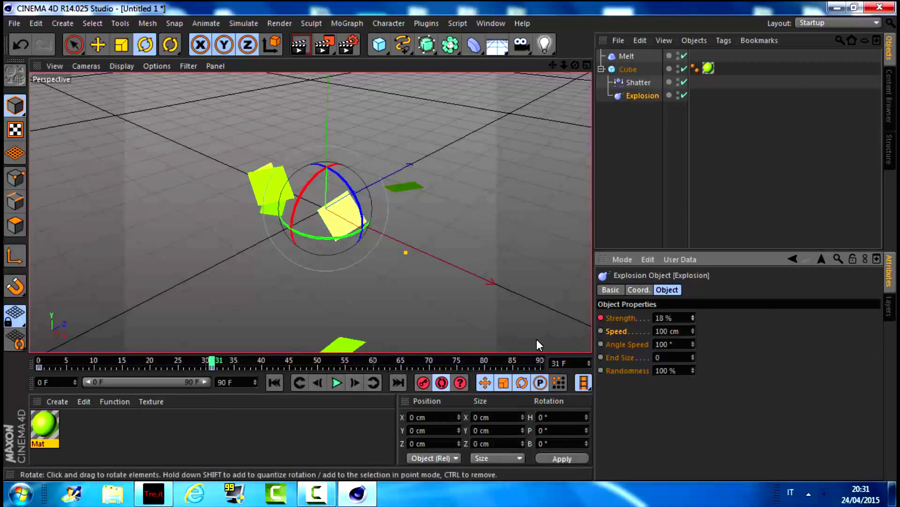
click(604, 315)
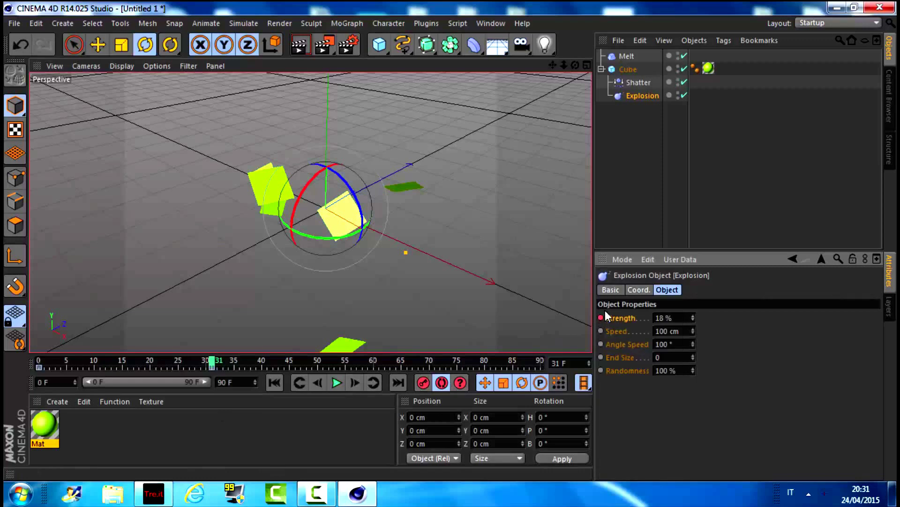
right_click(600, 318)
click(717, 277)
mouse_move(215, 365)
mouse_down()
mouse_move(92, 369)
mouse_move(164, 359)
mouse_move(42, 377)
mouse_move(215, 362)
mouse_move(139, 364)
mouse_up()
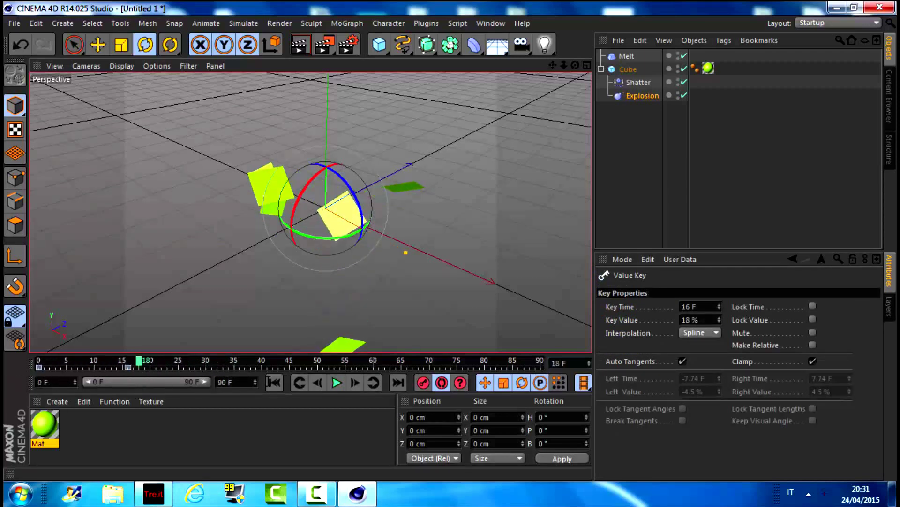
click(441, 382)
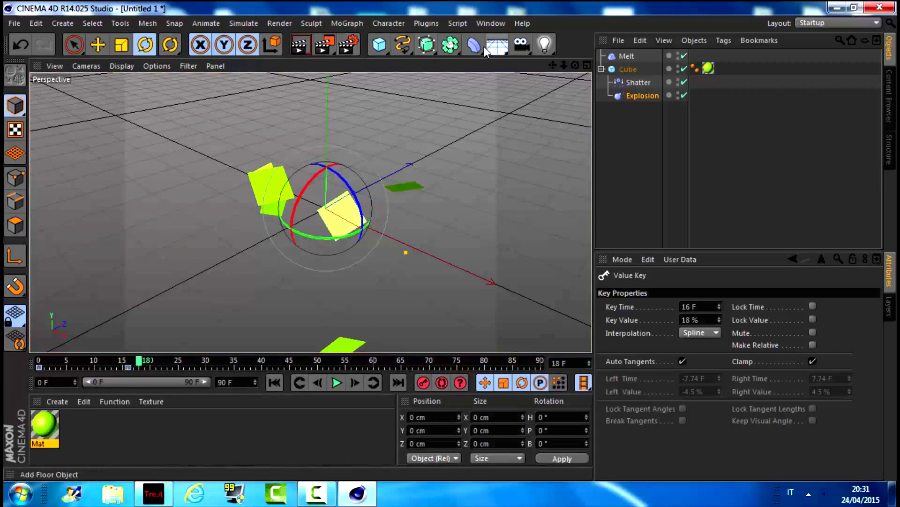
- Select Melt, Cube, Shatter and Explosion together and delete them all
click(451, 51)
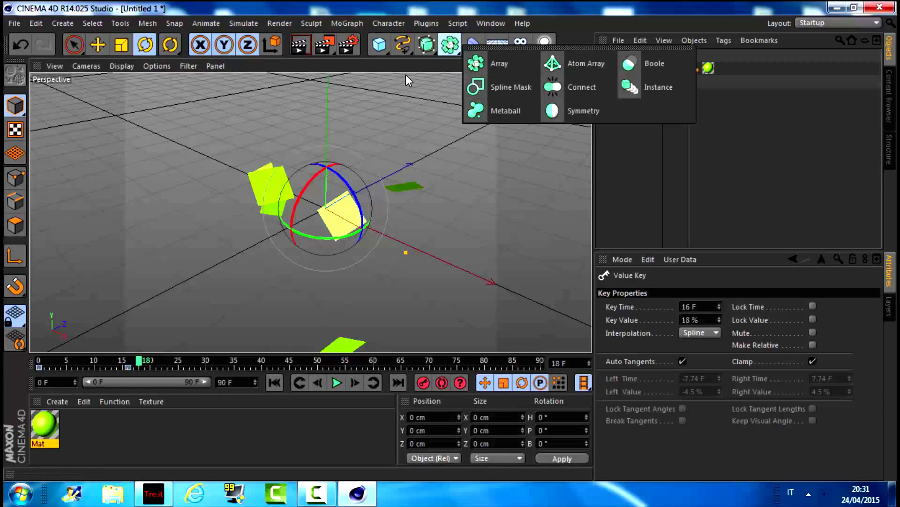
click(403, 44)
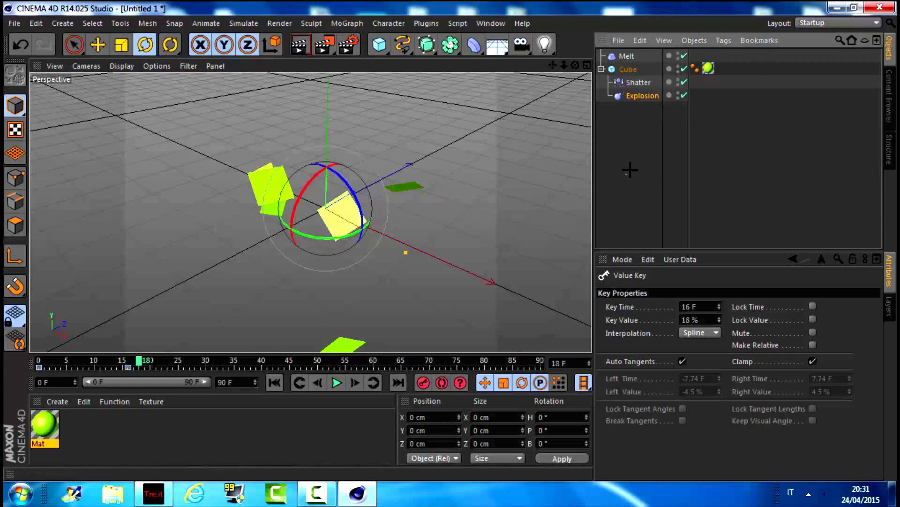
drag(630, 170, 593, 38)
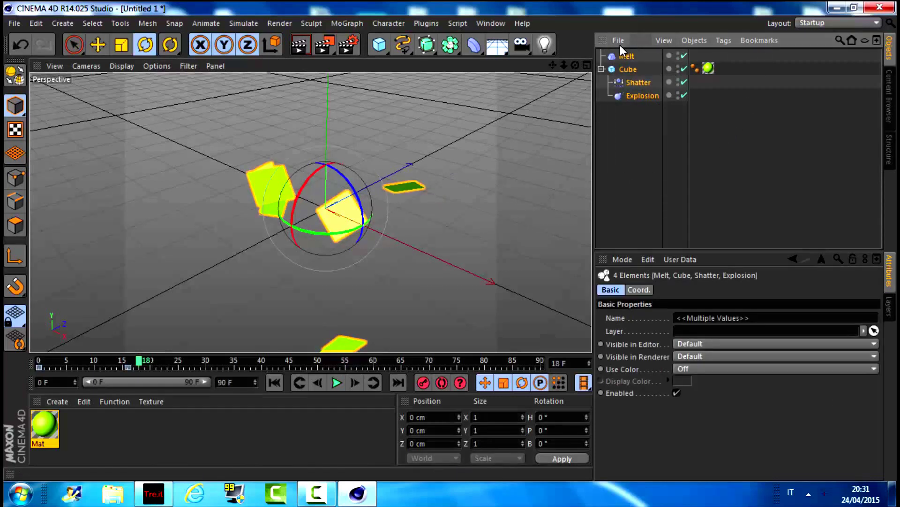
click(640, 42)
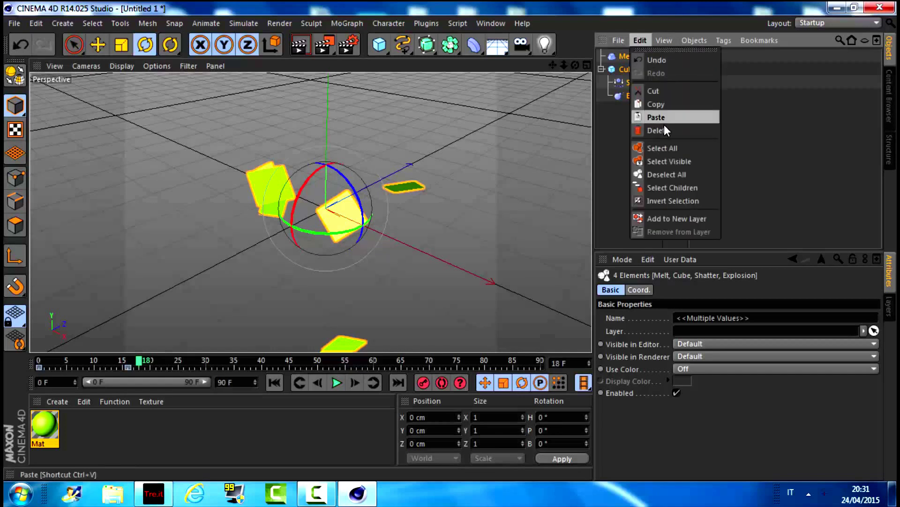
click(669, 128)
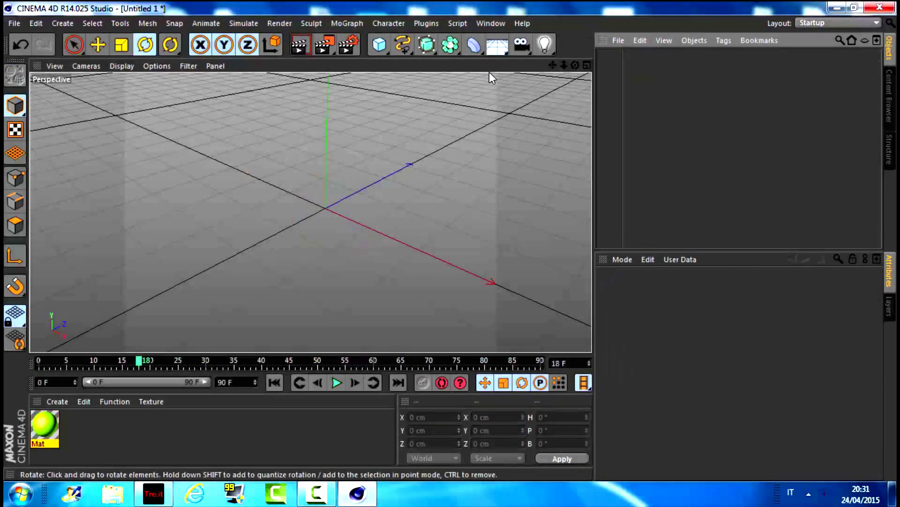
click(549, 43)
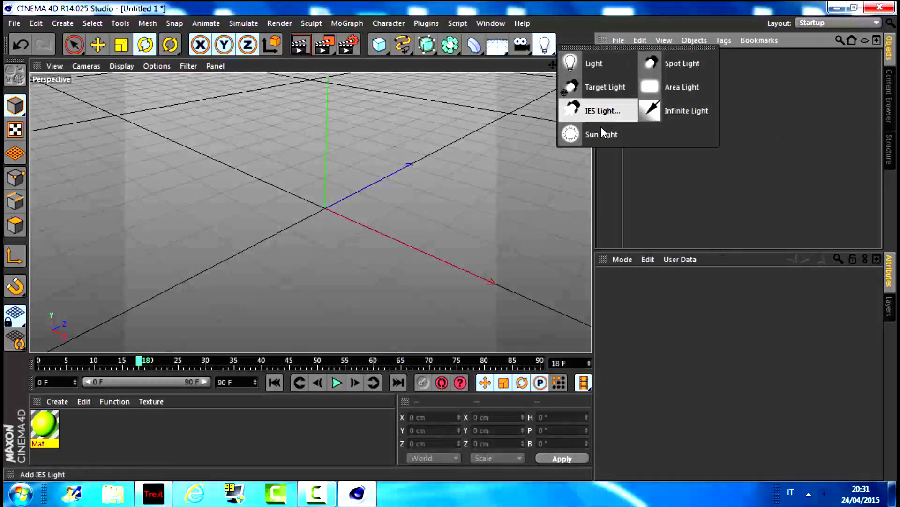
- Add an area light, tilt it slightly, widen its rectangle and move it in front of the origin
click(684, 94)
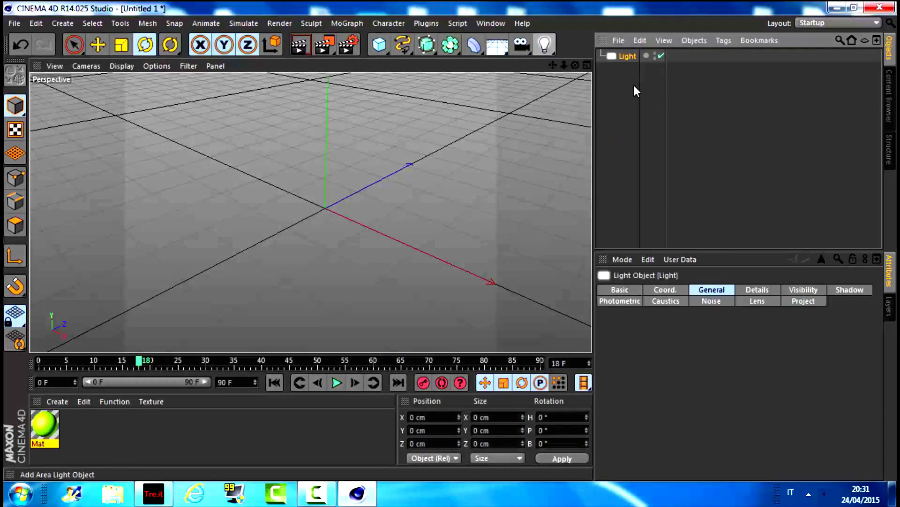
drag(328, 199, 337, 187)
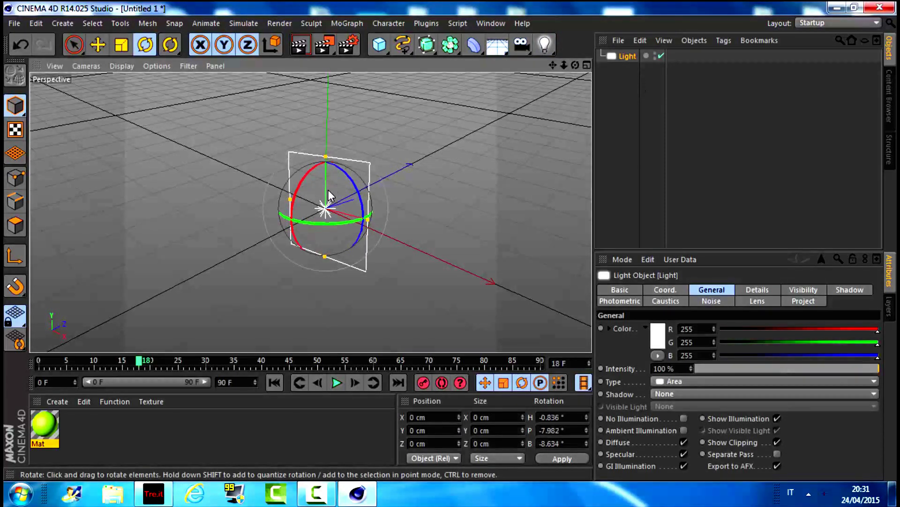
click(98, 44)
mouse_move(327, 200)
mouse_down()
mouse_move(356, 154)
mouse_move(432, 178)
mouse_up()
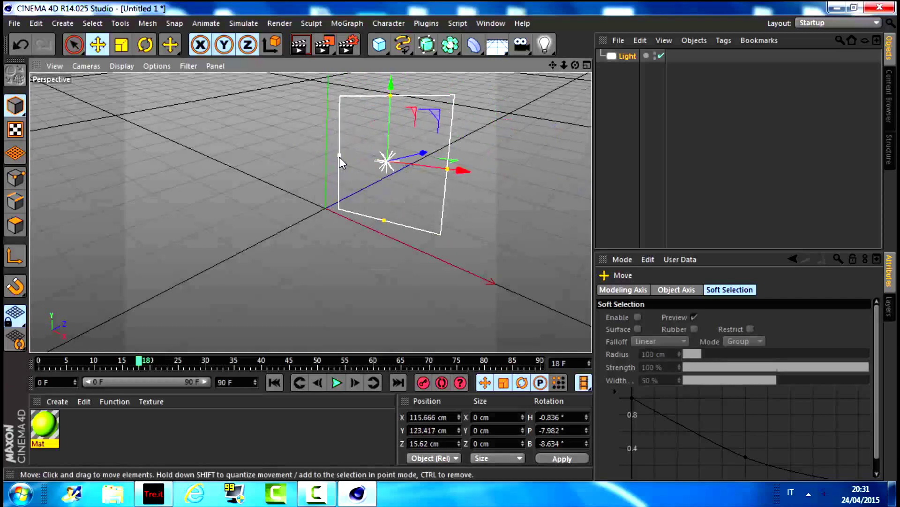
mouse_move(339, 157)
mouse_down()
mouse_move(255, 165)
mouse_move(339, 166)
mouse_move(257, 162)
mouse_up()
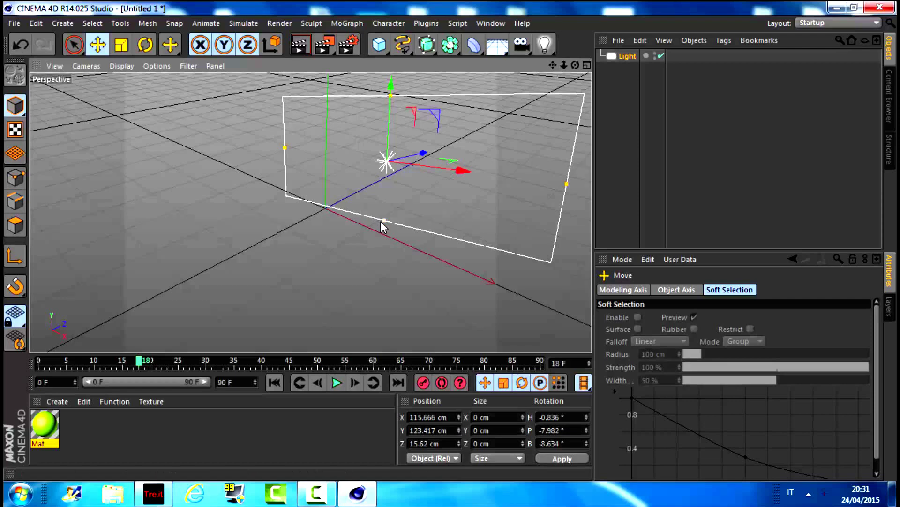
mouse_move(381, 222)
mouse_down()
mouse_move(393, 283)
mouse_move(395, 197)
mouse_move(415, 205)
mouse_move(428, 194)
mouse_up()
mouse_move(548, 191)
mouse_down()
mouse_move(494, 202)
mouse_move(441, 235)
mouse_move(432, 229)
mouse_up()
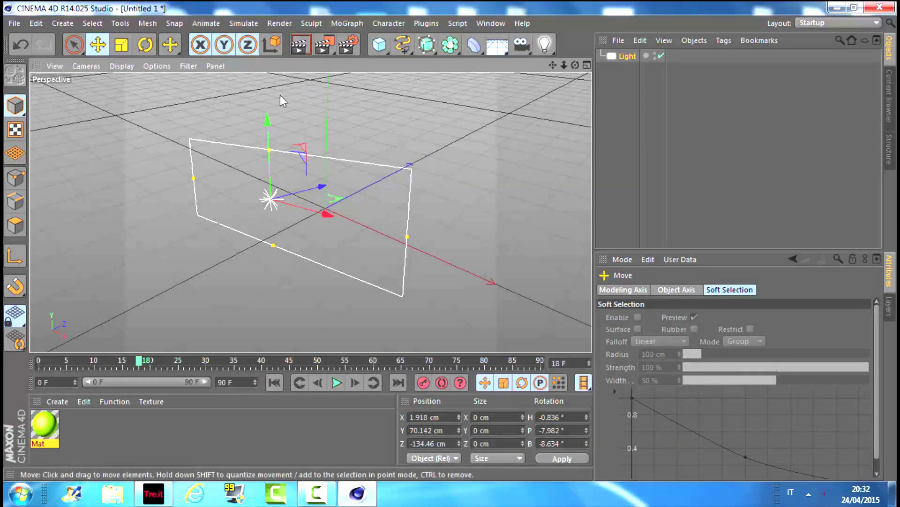
- Check a preview render and nudge the light to X -12.78, Y 86.676, Z -135.831 cm
click(305, 47)
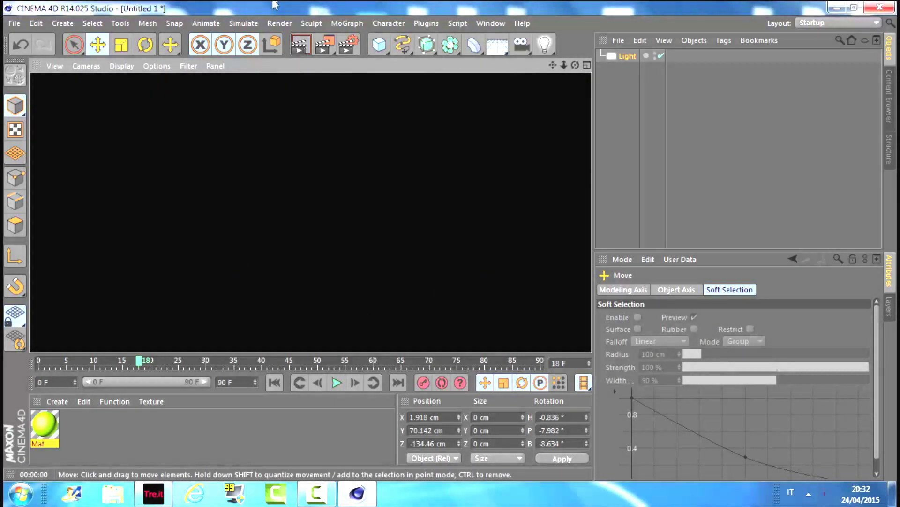
click(380, 198)
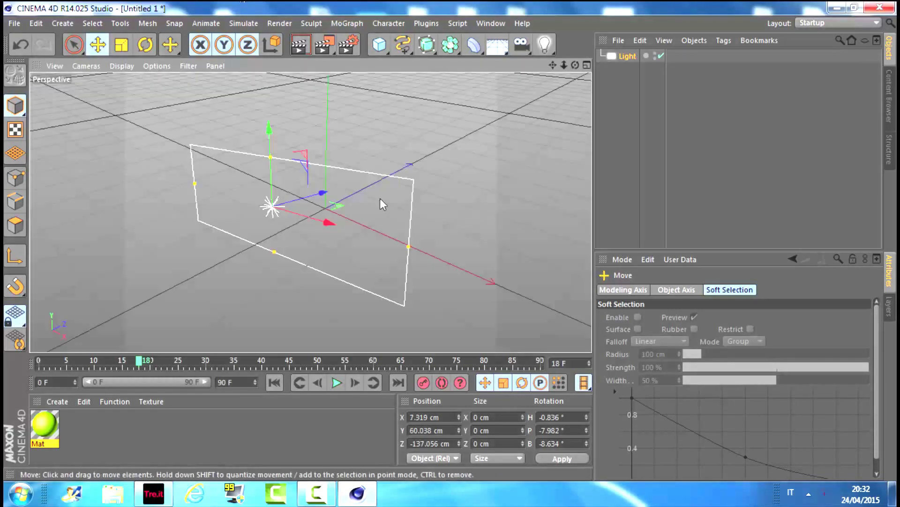
mouse_move(389, 207)
mouse_down()
mouse_move(406, 197)
mouse_move(246, 215)
mouse_move(483, 187)
mouse_up()
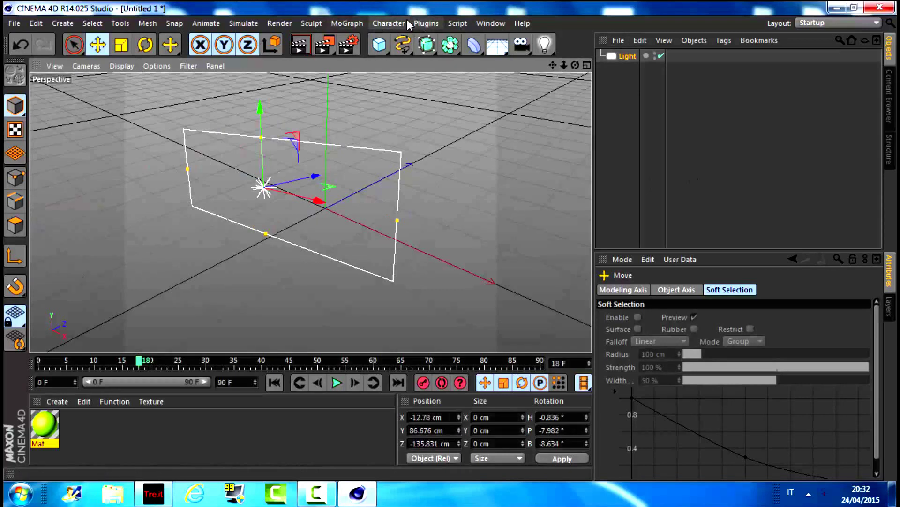
click(345, 24)
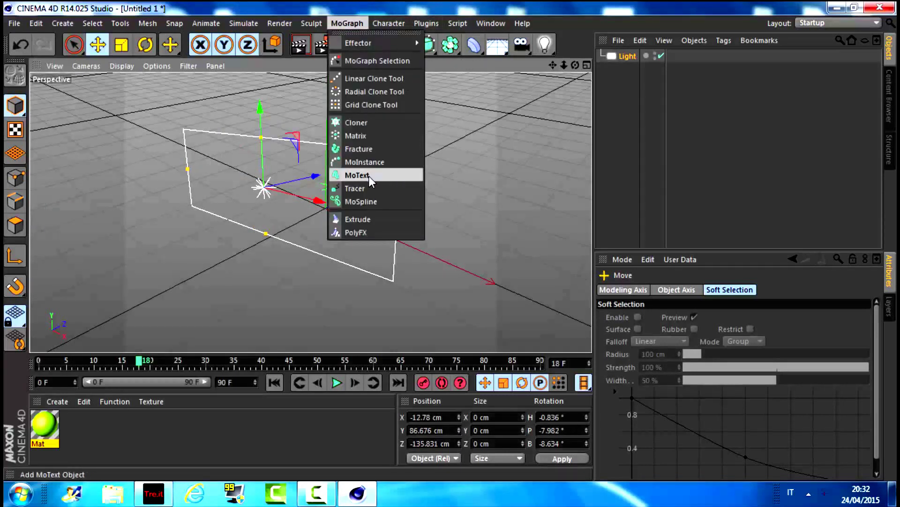
- Add a MoText object and set its extrusion depth to 31 cm
click(395, 176)
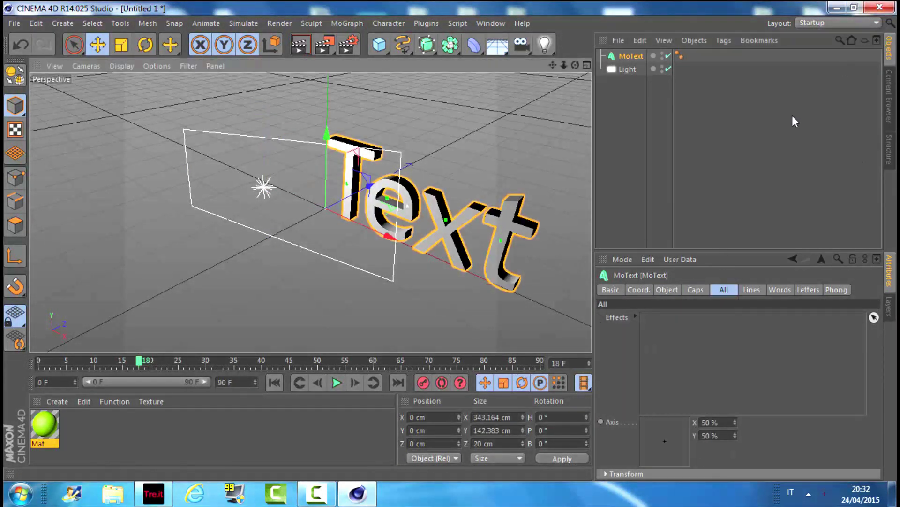
click(696, 289)
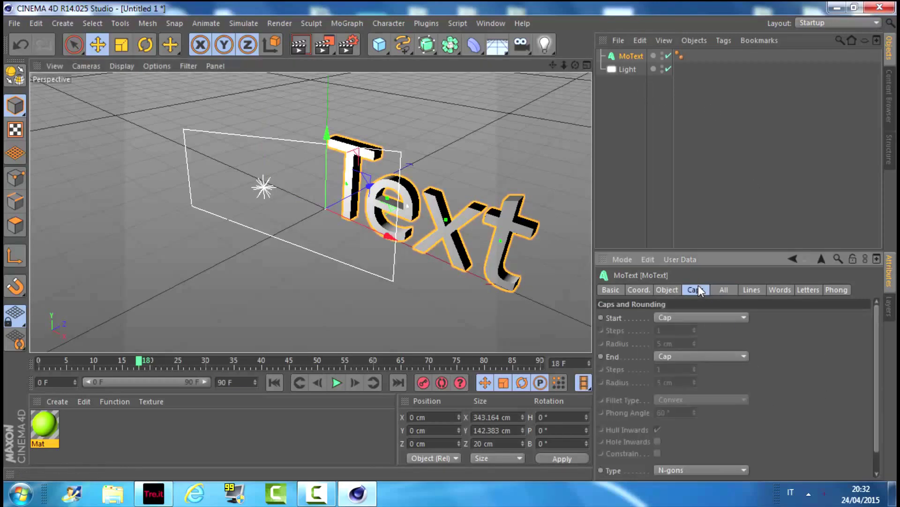
click(640, 293)
click(671, 294)
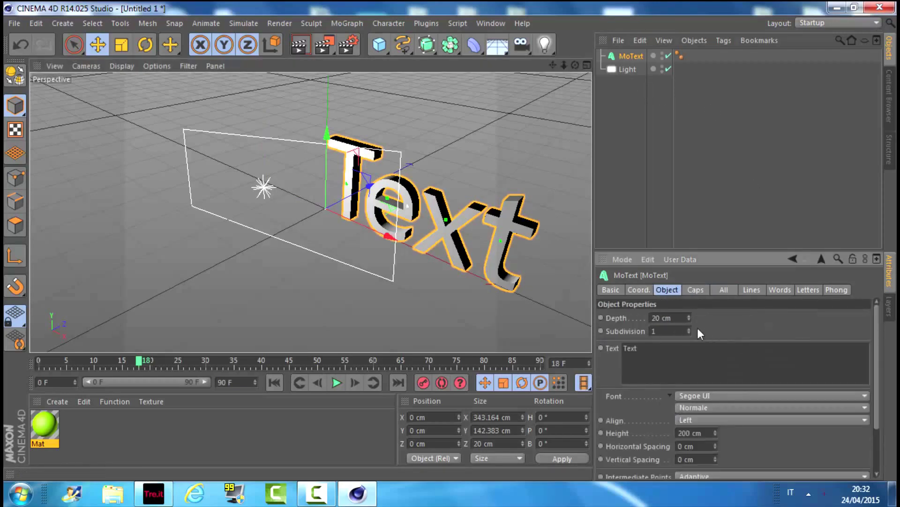
drag(688, 318, 688, 300)
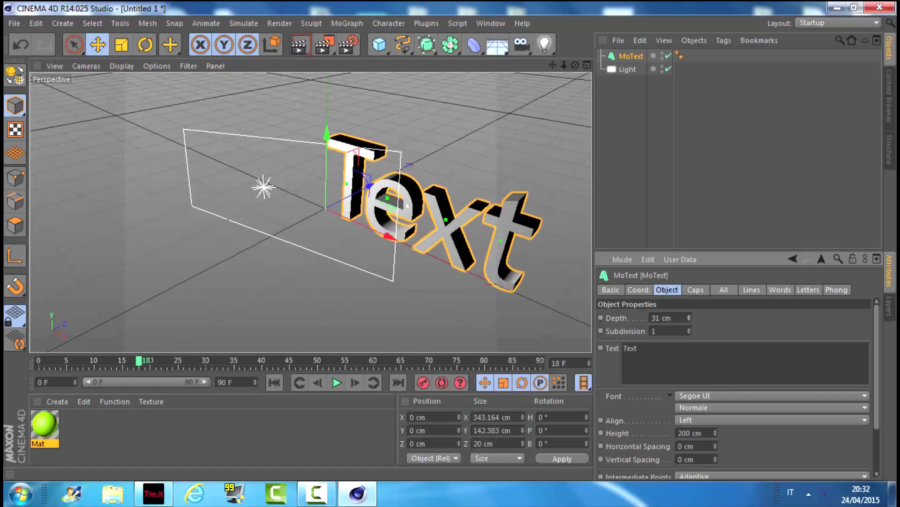
click(686, 319)
- Raise the MoText Subdivision to 7 and cycle alignment through Right and Middle back to Left
click(687, 330)
click(689, 329)
click(689, 329)
click(688, 329)
scroll(704, 363, down, 5)
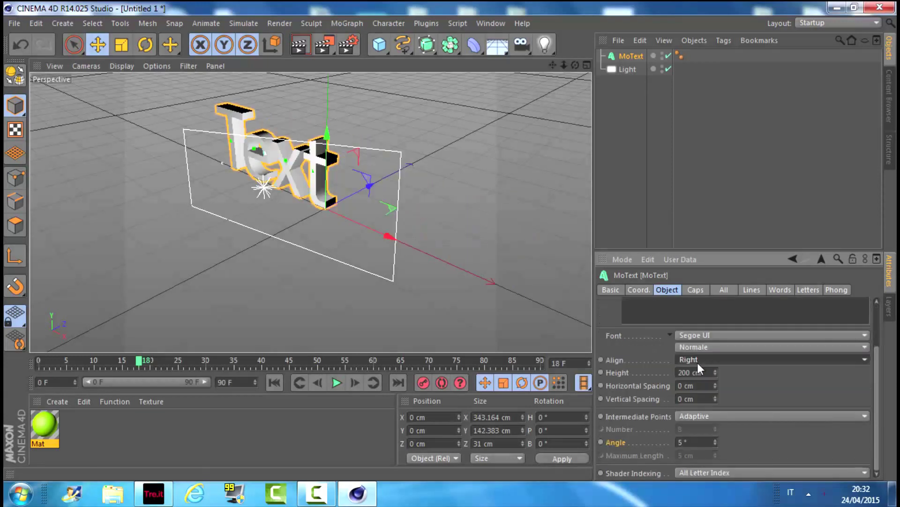
scroll(697, 362, up, 2)
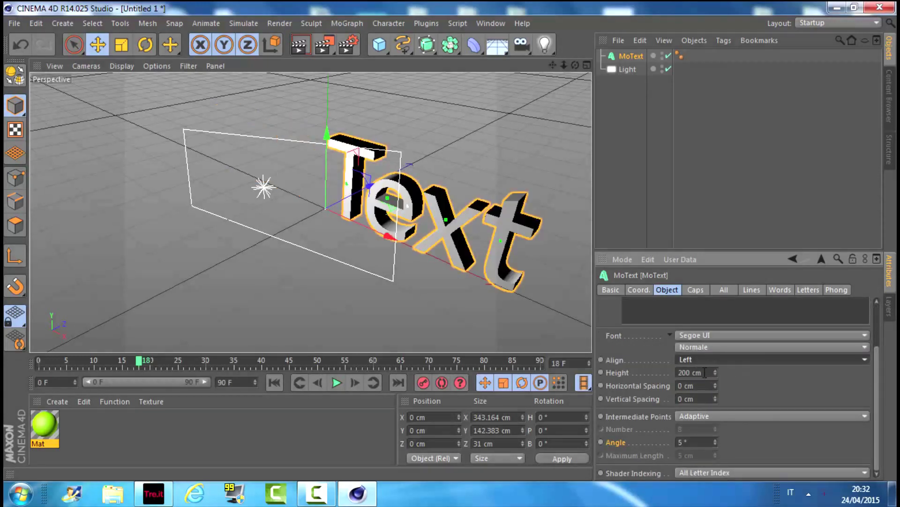
scroll(707, 358, down, 1)
scroll(707, 358, down, 1)
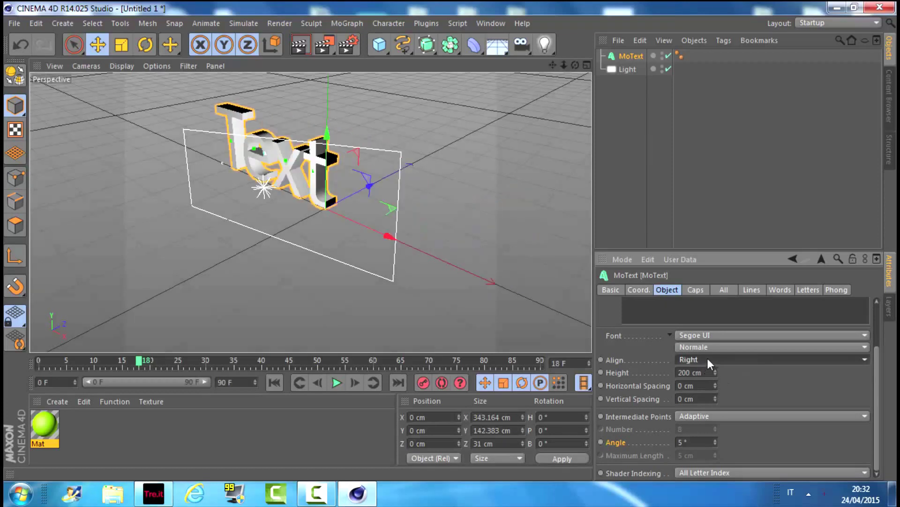
scroll(707, 358, up, 1)
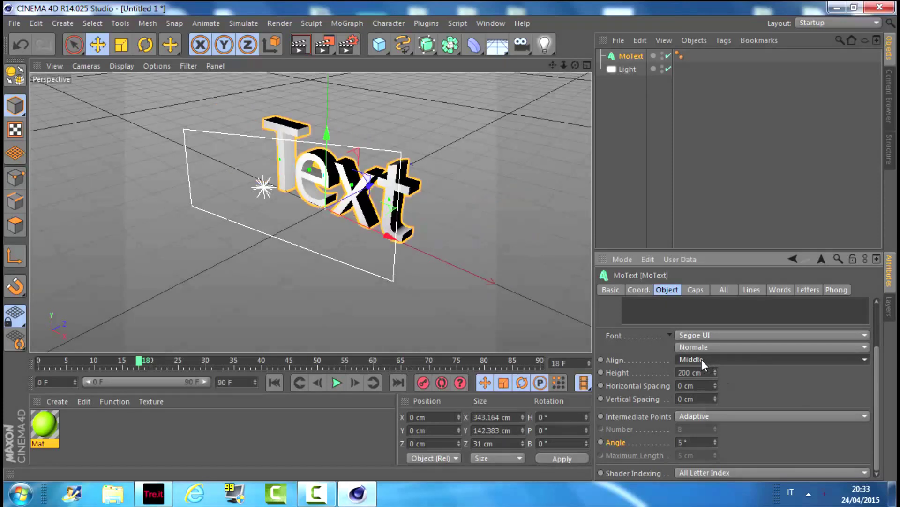
scroll(702, 360, down, 1)
scroll(700, 361, up, 1)
scroll(700, 361, up, 1)
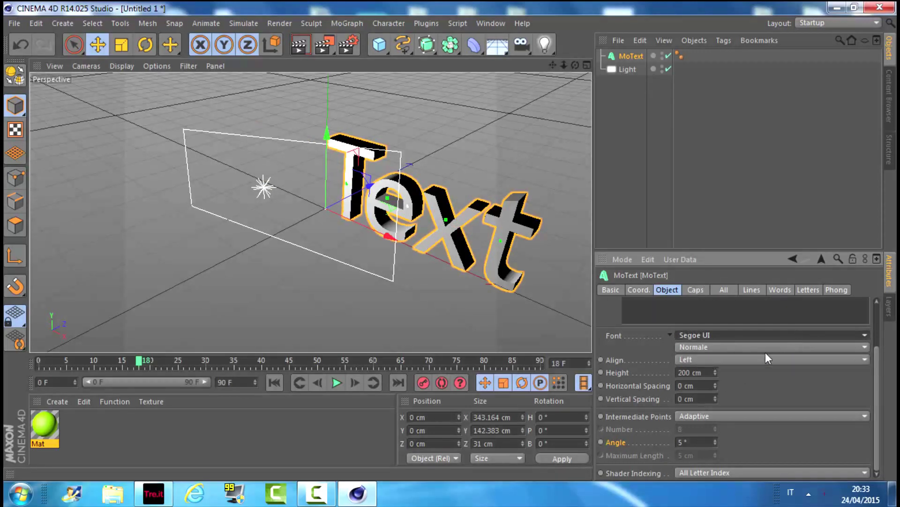
- Switch the MoText to Rockwell Extra Bold, with Angle 66° and Subdivided intermediate points
scroll(778, 346, up, 1)
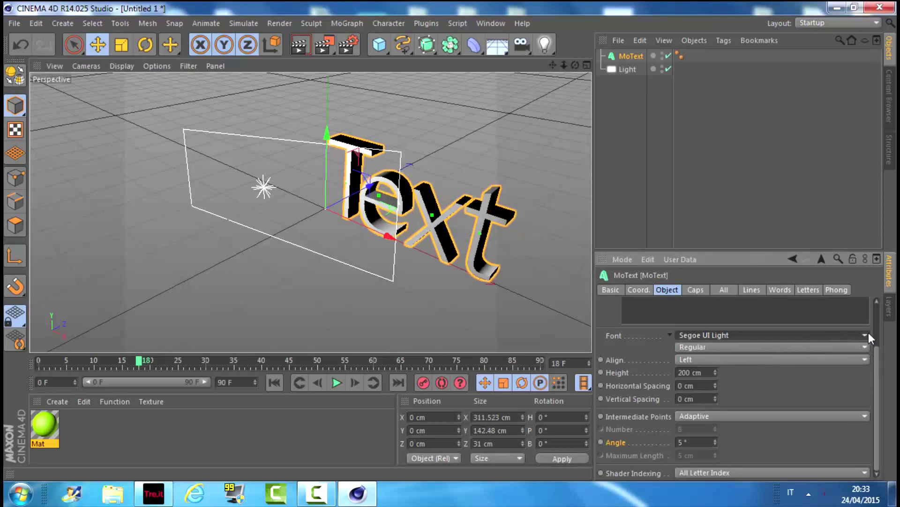
click(860, 333)
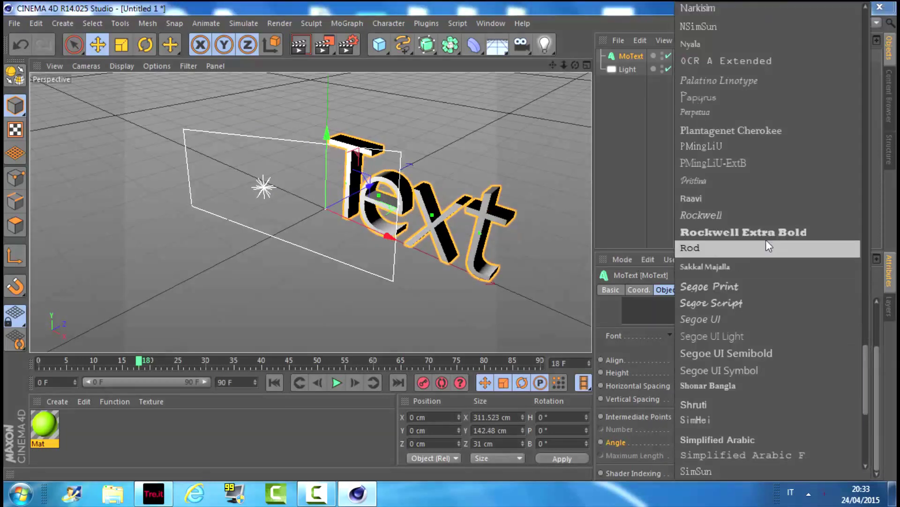
click(788, 215)
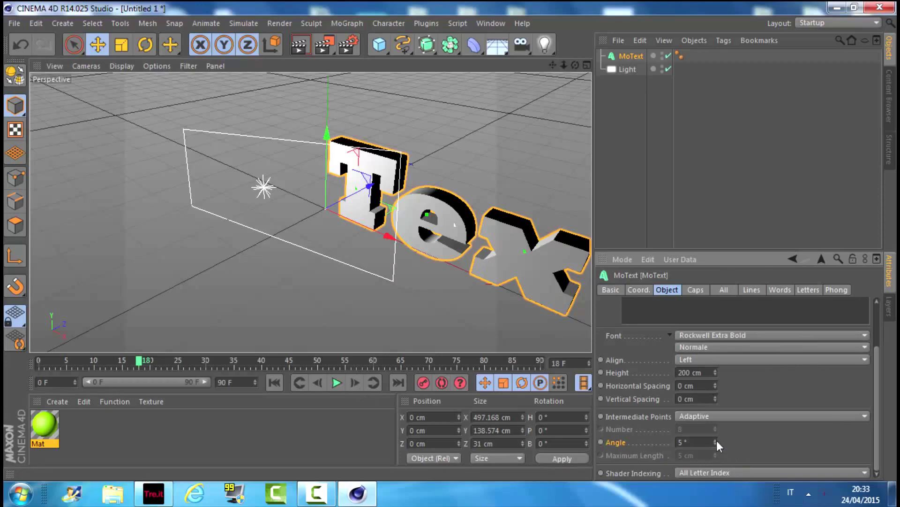
drag(716, 441, 719, 438)
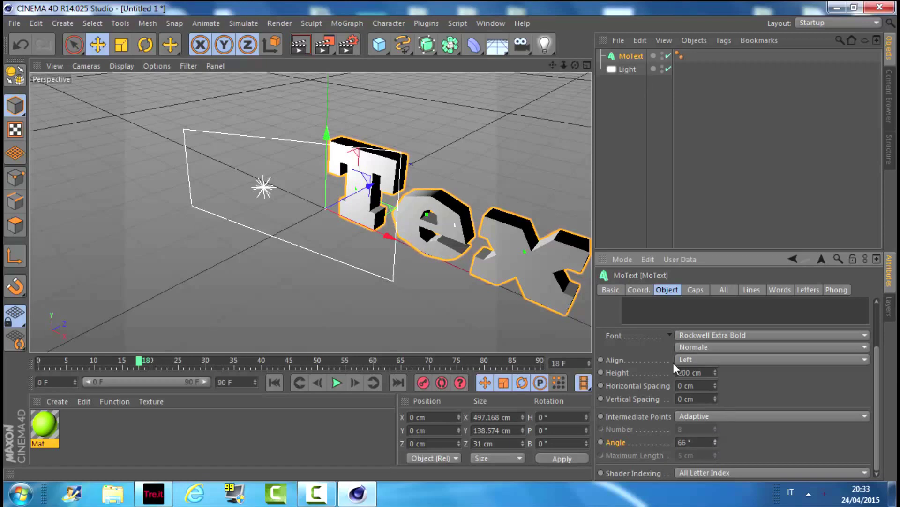
click(725, 416)
click(740, 419)
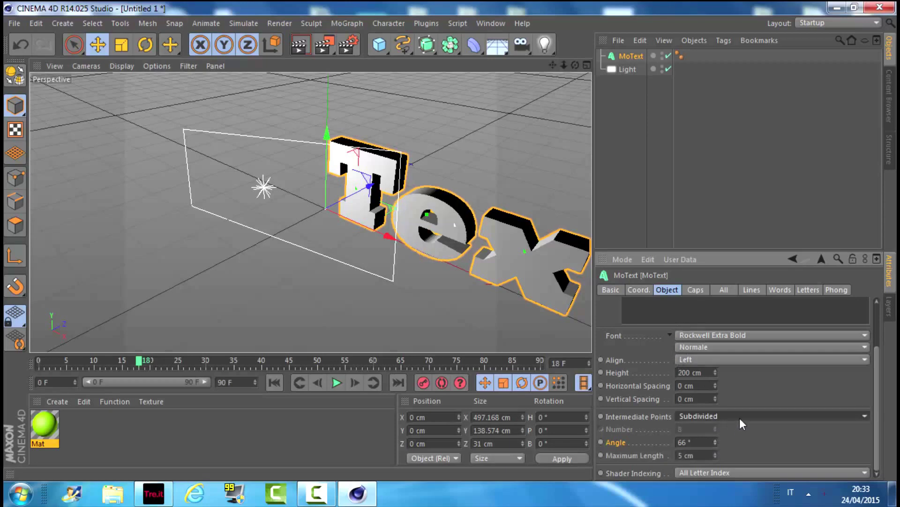
drag(874, 364, 857, 316)
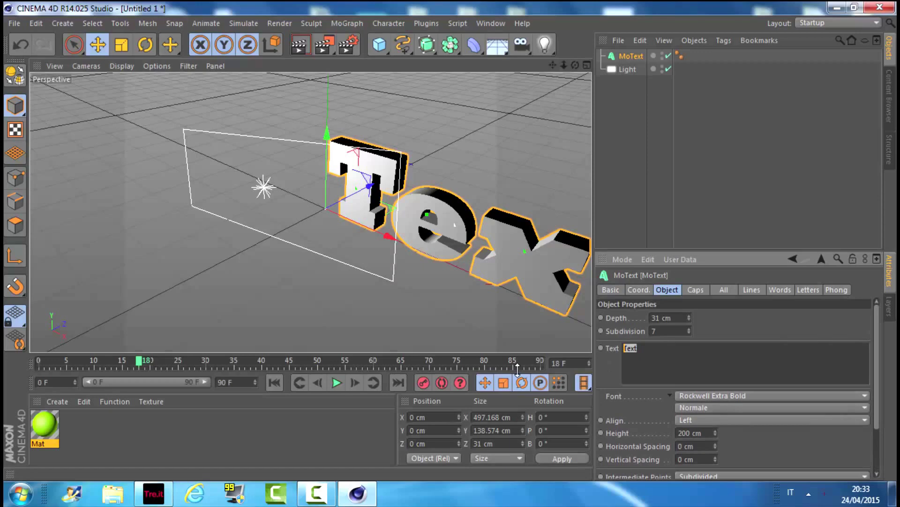
- Retype the MoText as 'ciao', reposition it in the viewport, and drag the area light lower left
text(ci)
text(ao)
click(501, 339)
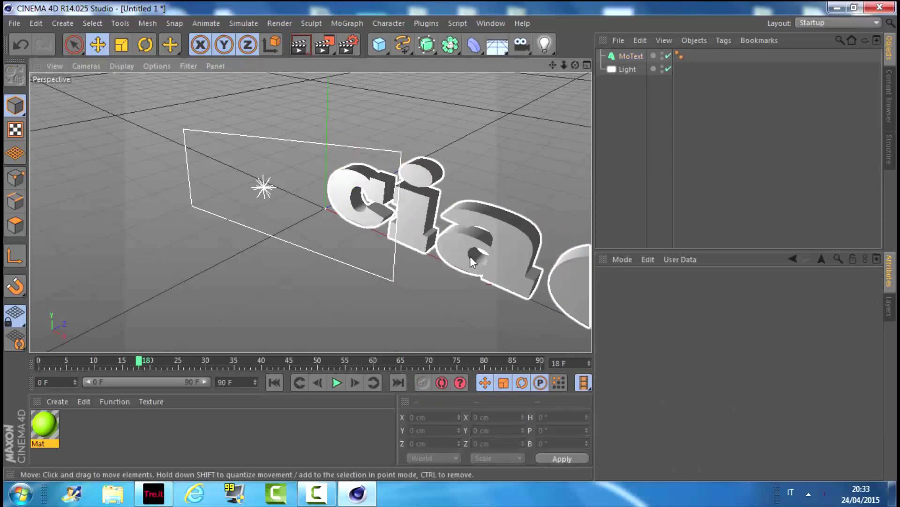
mouse_move(470, 256)
mouse_down()
mouse_move(411, 223)
mouse_move(333, 226)
mouse_move(420, 182)
mouse_up()
click(334, 226)
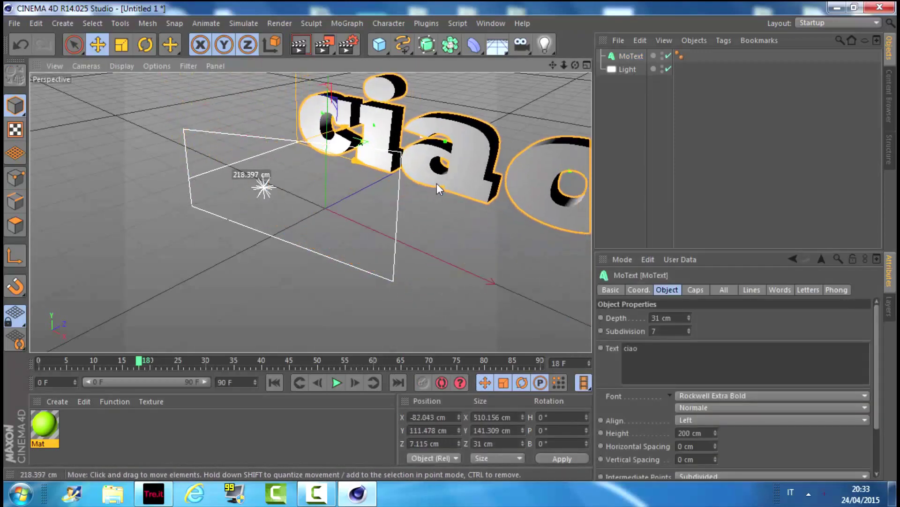
click(421, 182)
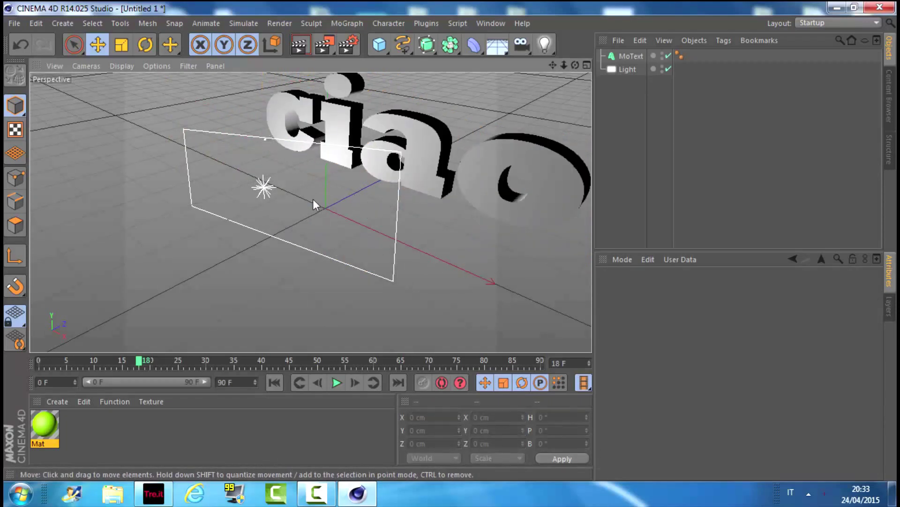
mouse_move(263, 188)
mouse_down()
mouse_move(124, 169)
mouse_move(365, 184)
mouse_move(427, 134)
mouse_move(459, 81)
mouse_move(258, 91)
mouse_move(98, 152)
mouse_move(143, 209)
mouse_move(197, 229)
mouse_move(271, 154)
mouse_move(303, 160)
mouse_move(220, 183)
mouse_move(87, 189)
mouse_move(229, 233)
mouse_up()
- Drag the area light to about X -28.9, Y 90.5, Z -306.7 cm, facing ciao
click(252, 250)
click(256, 233)
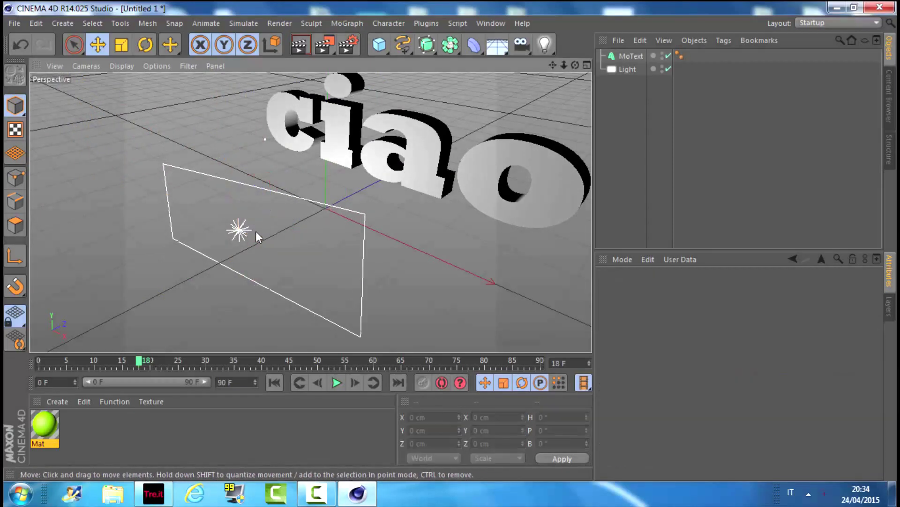
click(364, 222)
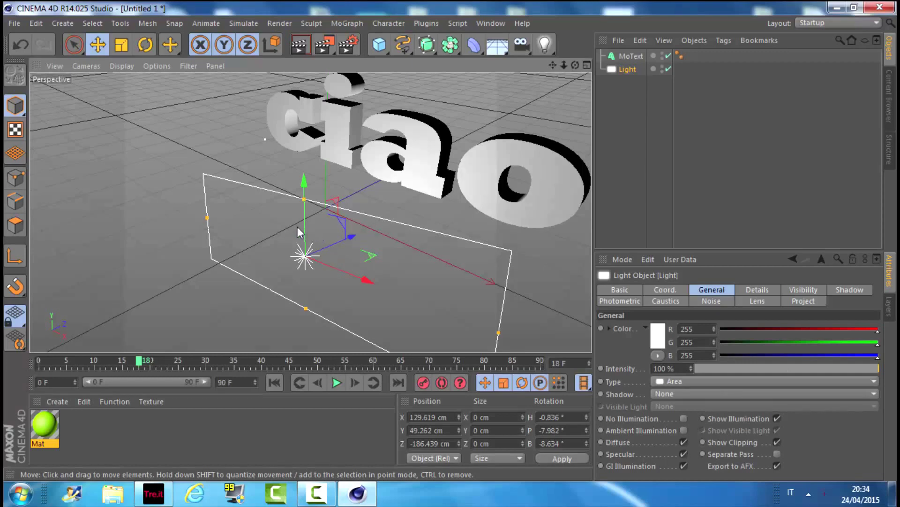
mouse_move(299, 223)
mouse_down()
mouse_move(286, 141)
mouse_move(383, 163)
mouse_move(315, 140)
mouse_move(172, 135)
mouse_move(107, 150)
mouse_move(116, 212)
mouse_move(154, 190)
mouse_up()
right_click(238, 211)
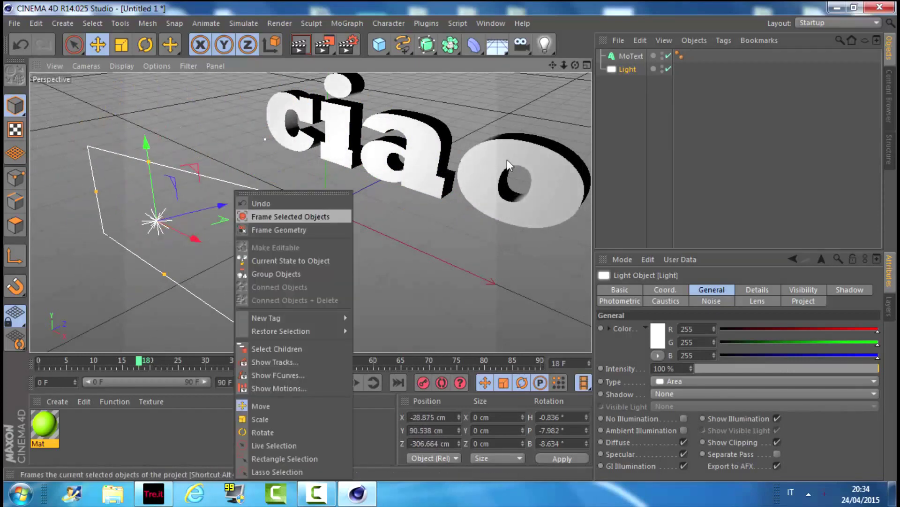
key(Escape)
right_click(632, 70)
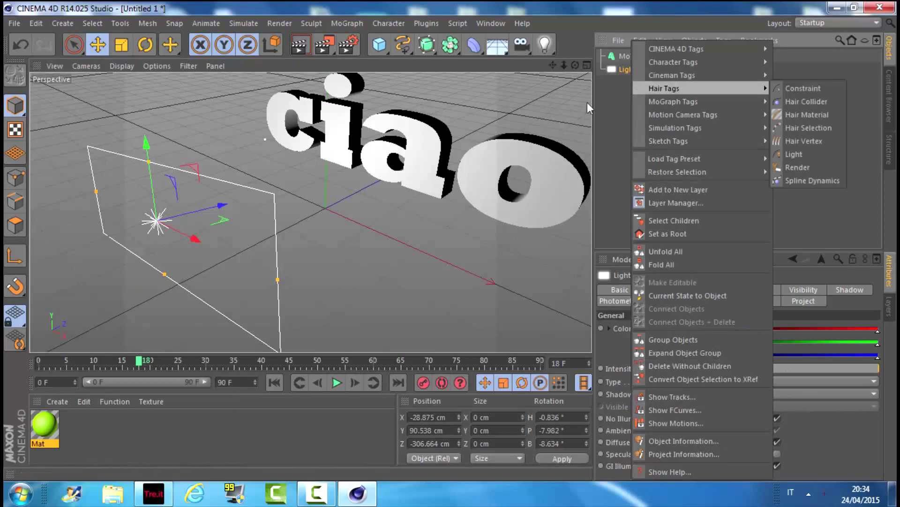
key(Escape)
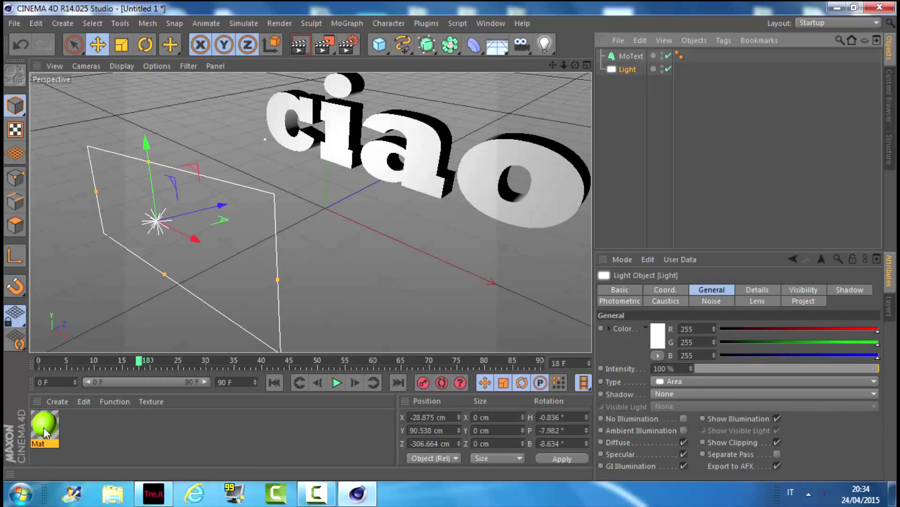
- Create a new material Mat.1 coloured pure red (255/0/0) and duplicate it
mouse_move(44, 432)
mouse_down()
mouse_move(78, 421)
mouse_move(32, 430)
mouse_up()
double_click(134, 439)
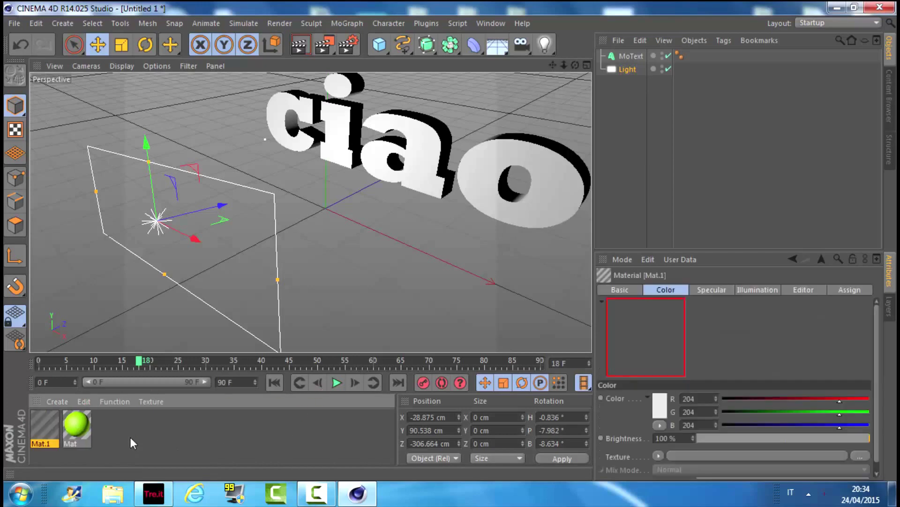
drag(808, 399, 867, 400)
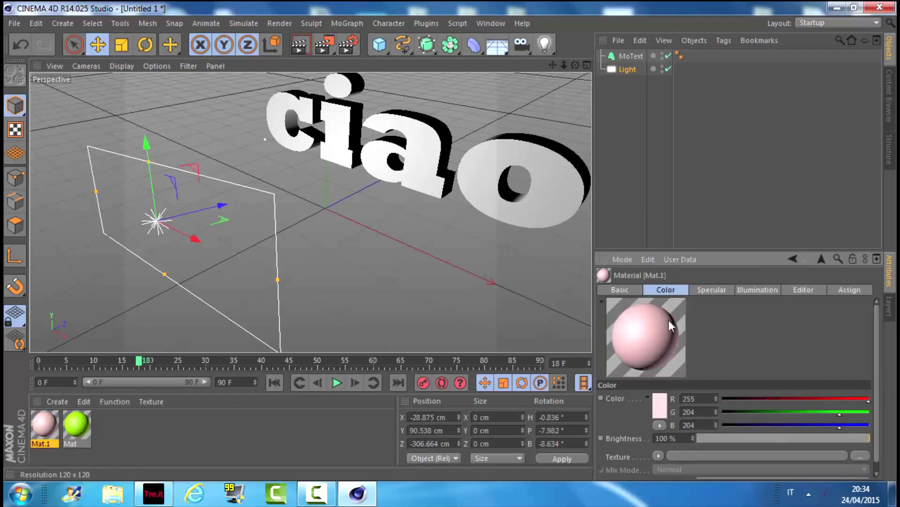
drag(725, 425, 676, 419)
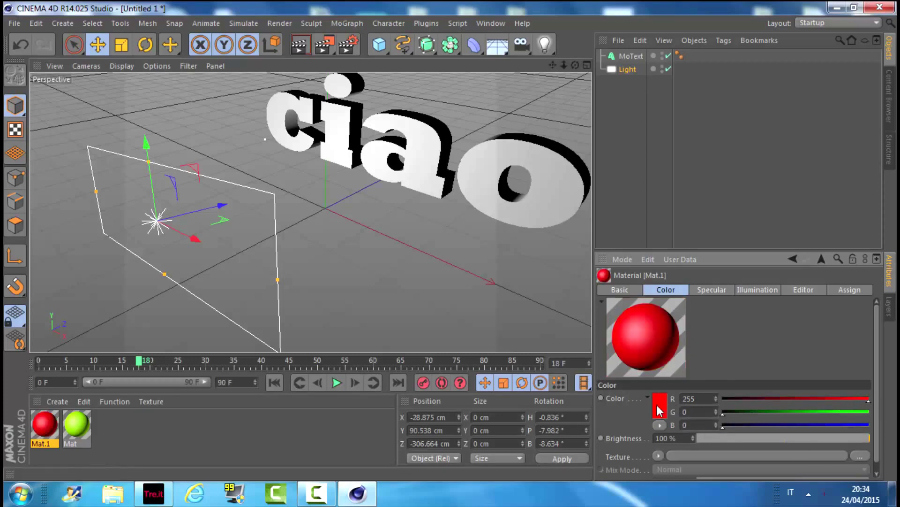
key(ctrl+c)
key(ctrl+v)
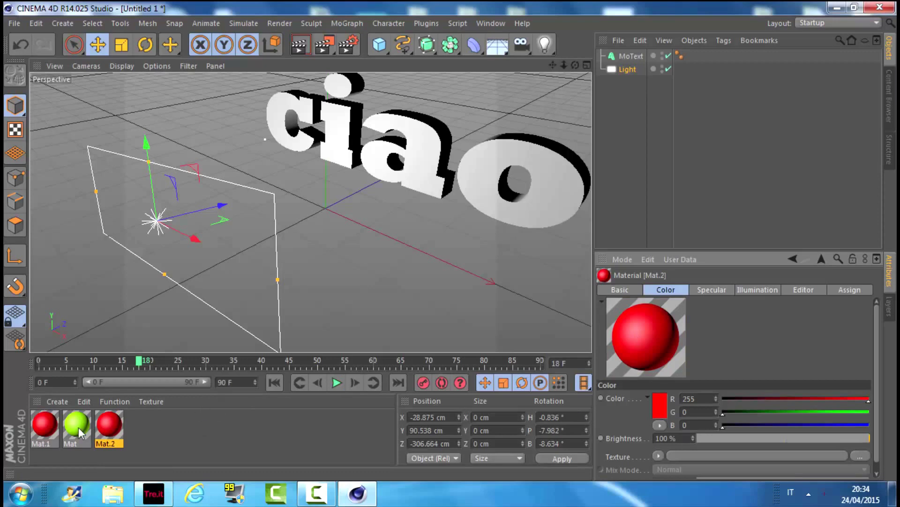
- Set the copied material Mat.2's colour to pure blue (0/0/255)
right_click(108, 424)
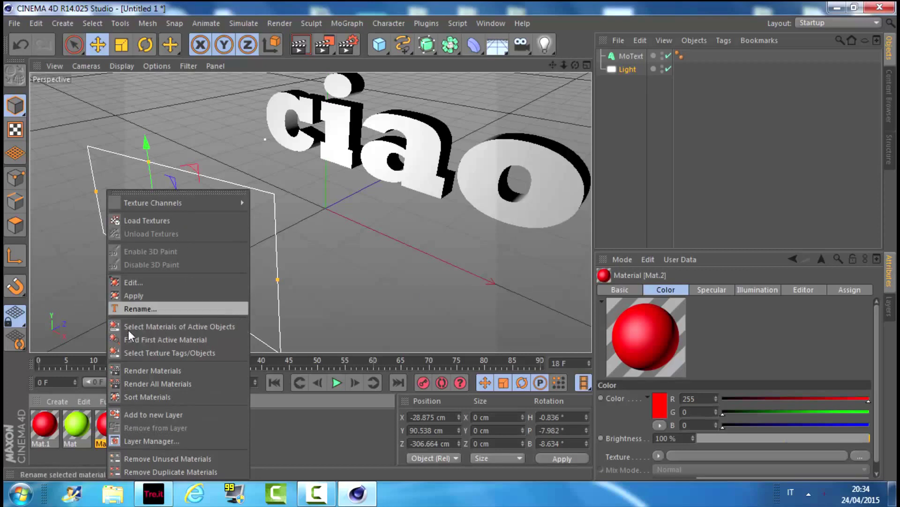
click(394, 293)
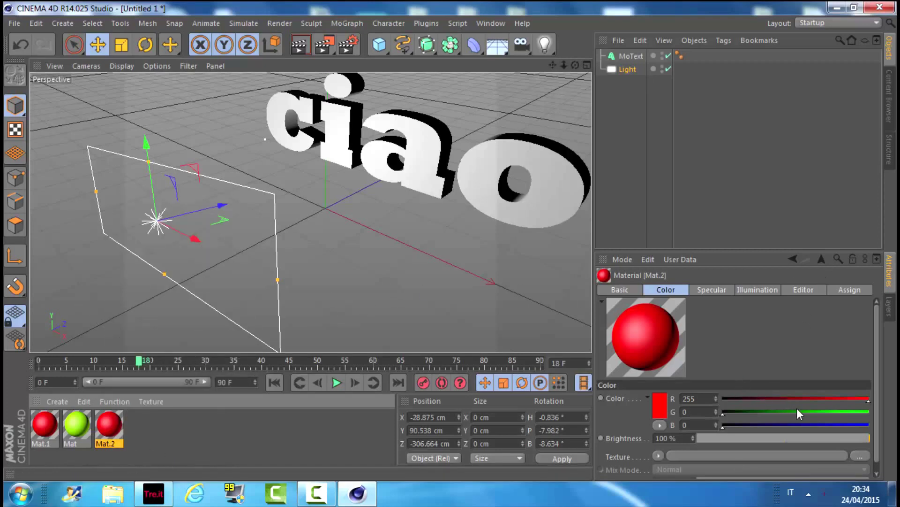
drag(797, 413, 869, 411)
drag(739, 424, 869, 425)
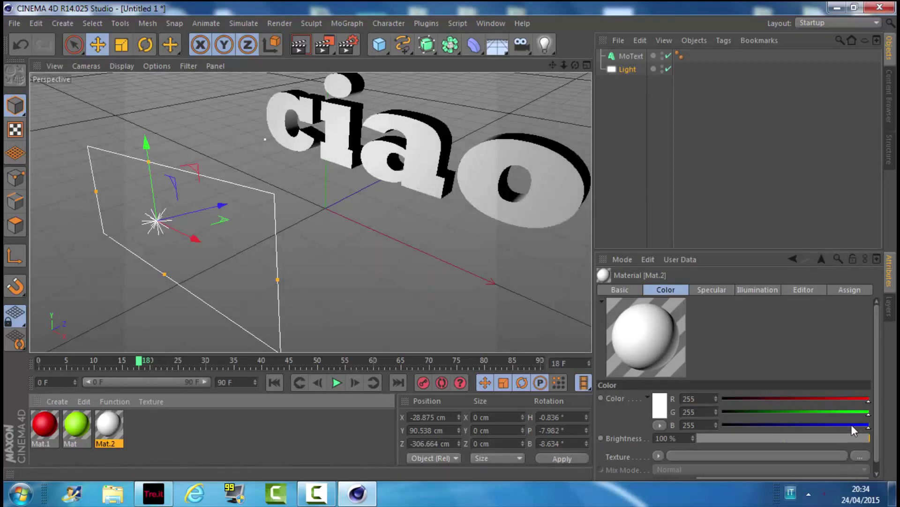
drag(867, 412, 722, 412)
drag(847, 399, 717, 400)
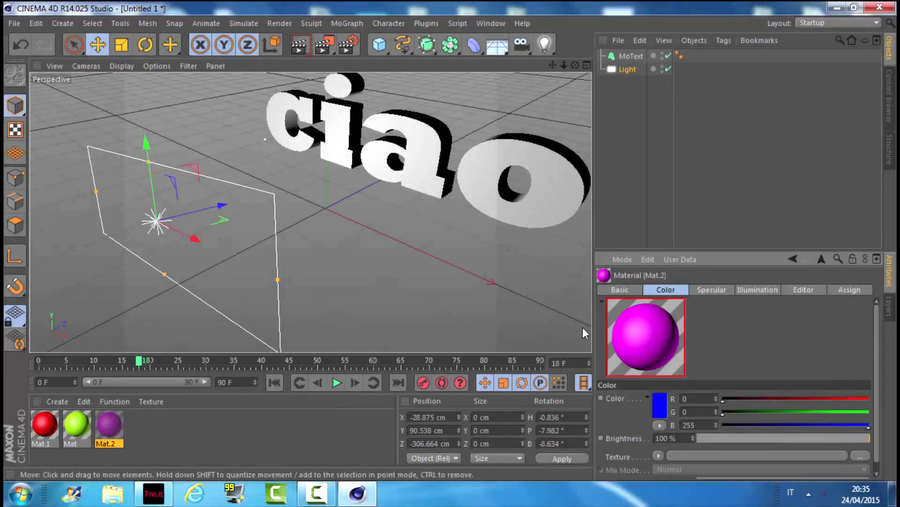
- Apply red material Mat.1 to the ciao MoText
click(151, 440)
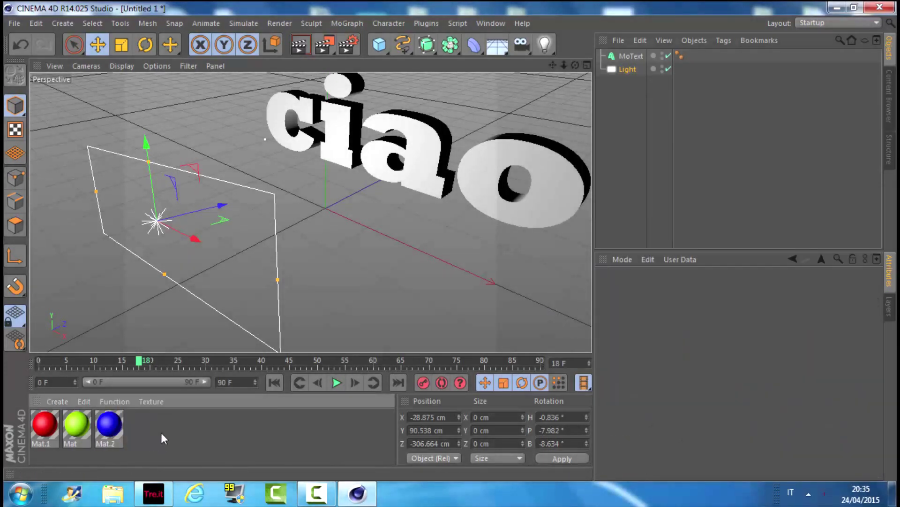
drag(37, 434, 52, 432)
drag(50, 430, 492, 185)
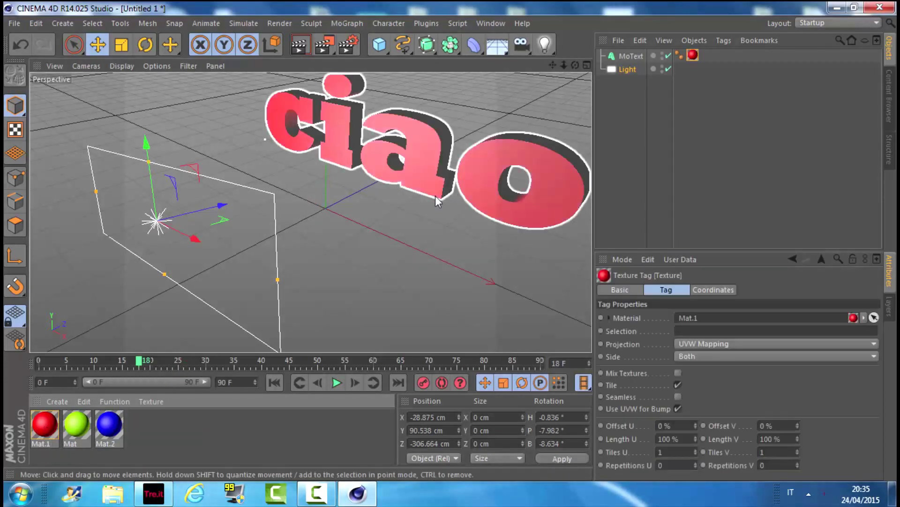
mouse_move(70, 427)
mouse_down()
mouse_move(488, 178)
mouse_move(479, 184)
mouse_up()
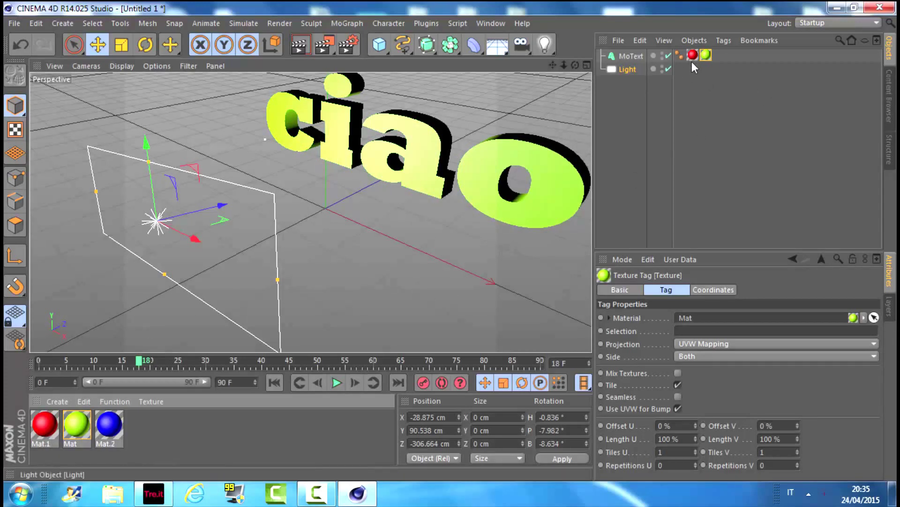
- Move the red tag briefly onto the light and back, then show the light's General settings
drag(692, 55, 680, 69)
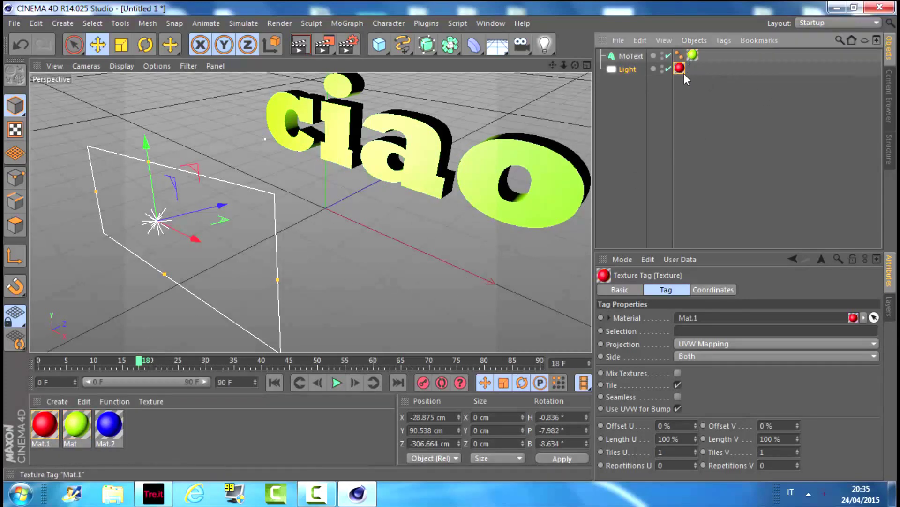
click(694, 56)
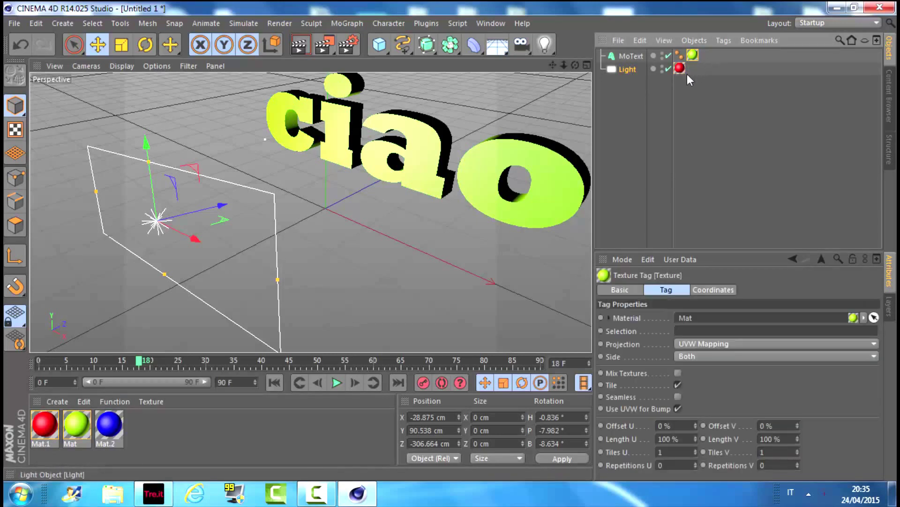
drag(680, 68, 693, 56)
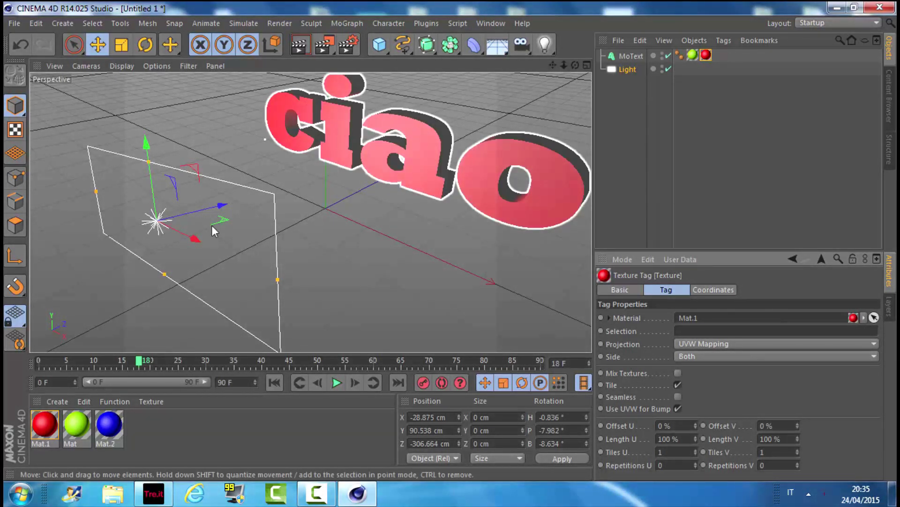
click(640, 69)
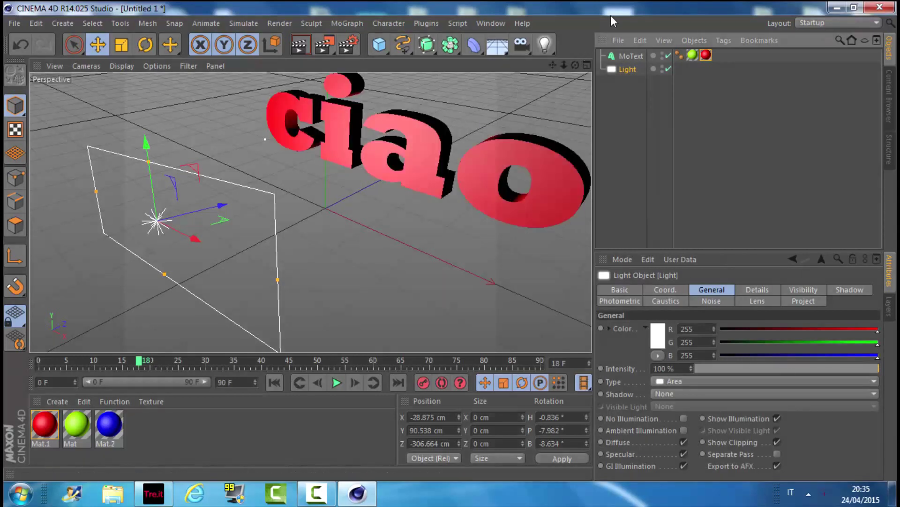
- Delete the area light, move the ciao text across the floor, and render the view
click(619, 40)
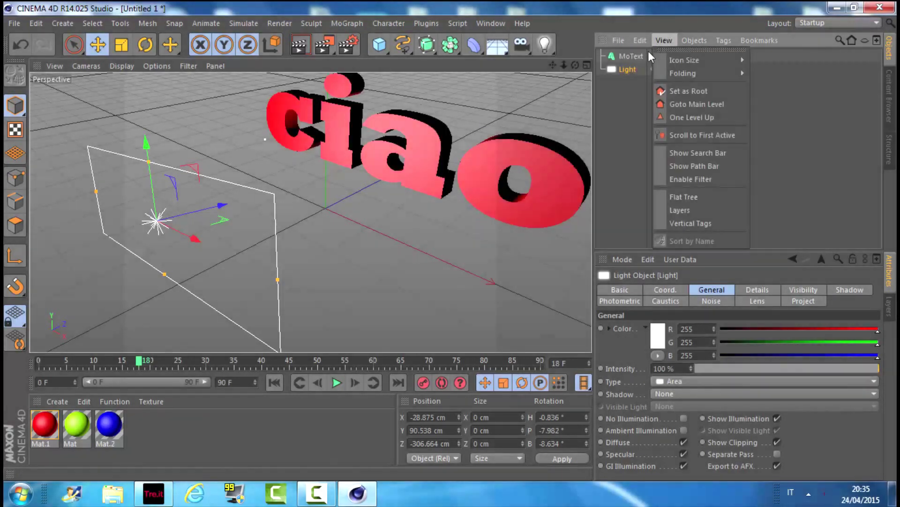
click(669, 131)
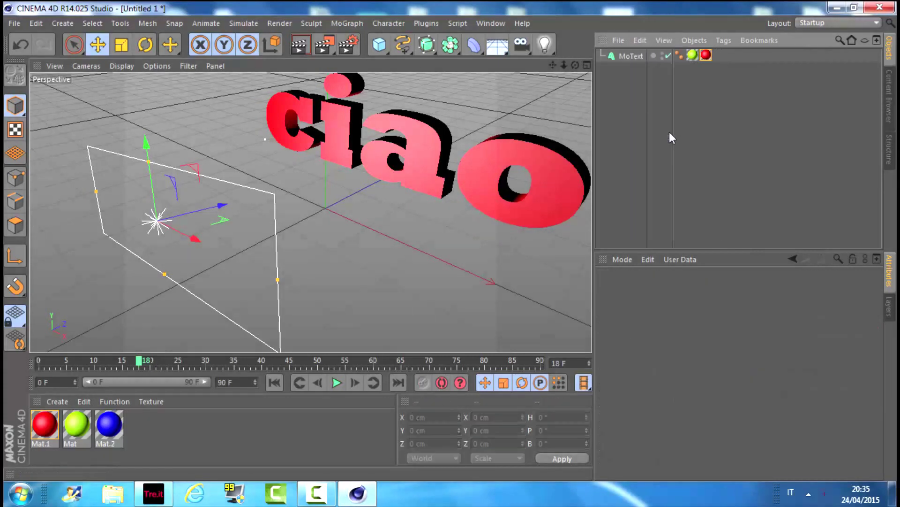
mouse_move(425, 142)
mouse_down()
mouse_move(322, 176)
mouse_move(340, 160)
mouse_up()
click(342, 166)
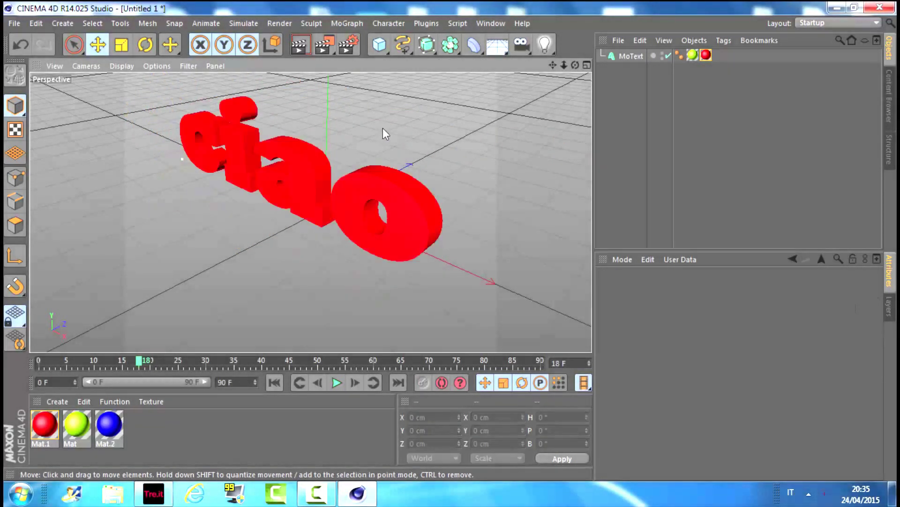
click(301, 45)
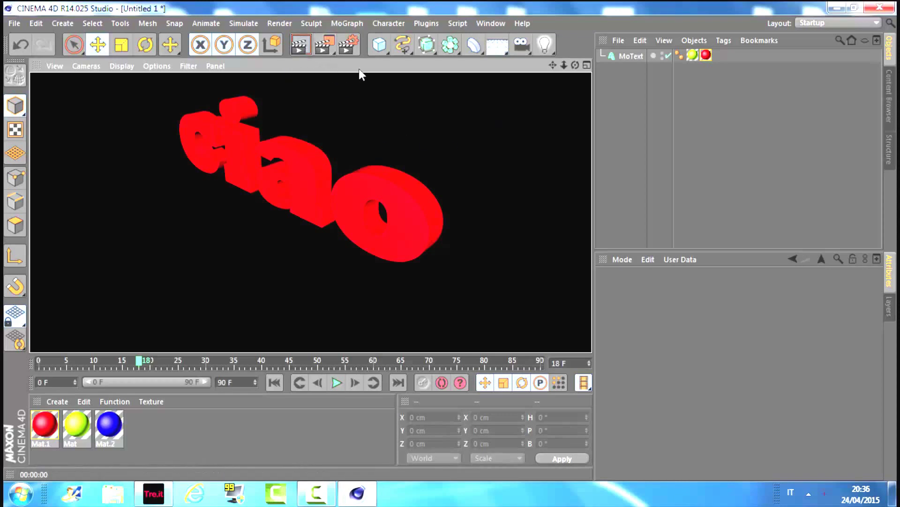
- Restrict the red Mat.1 texture tag to selection C1 so it covers only the caps
click(529, 229)
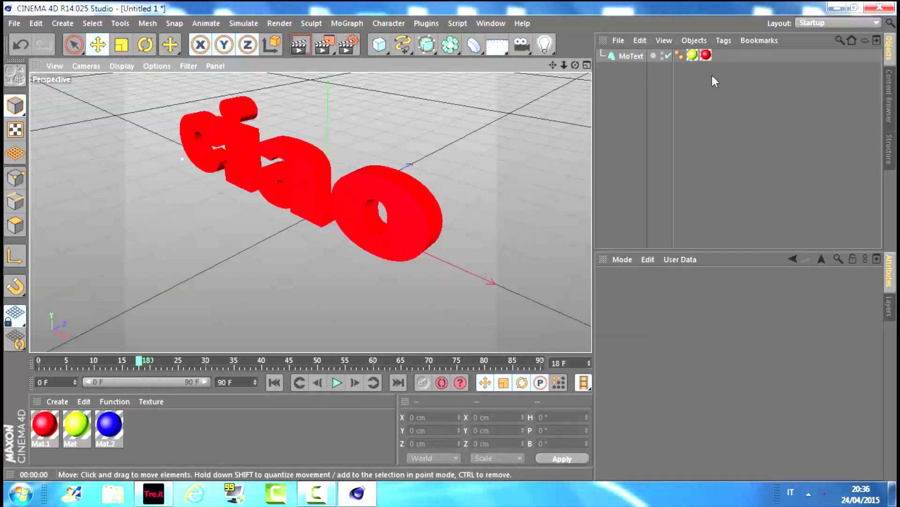
click(706, 54)
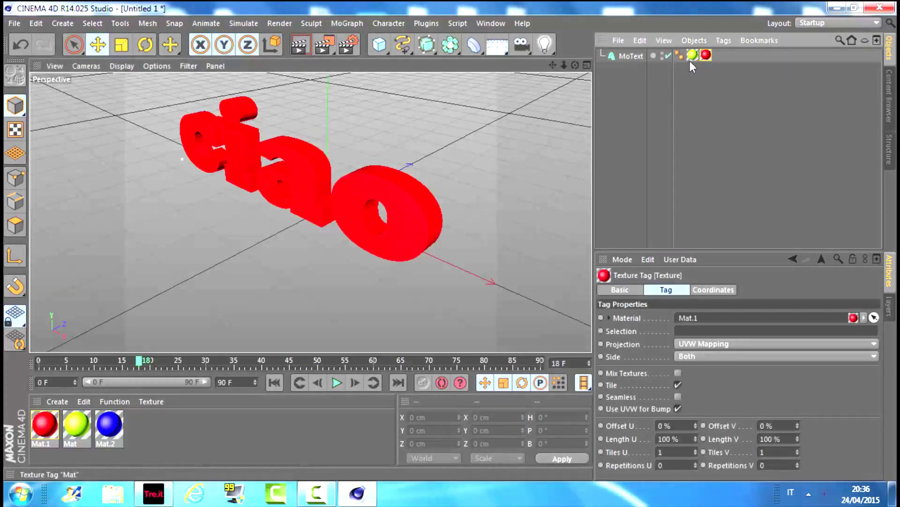
click(695, 331)
text(c)
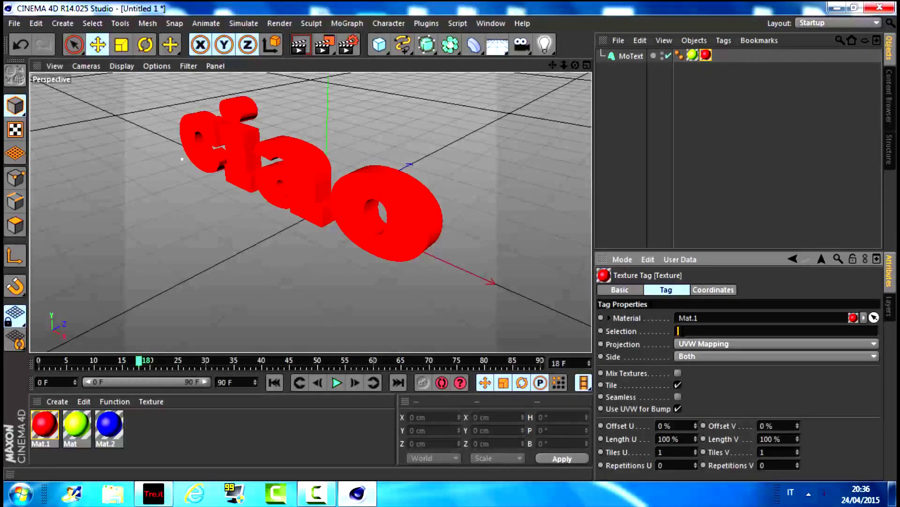
text(1)
key(BackSpace)
key(BackSpace)
text(c1)
key(Return)
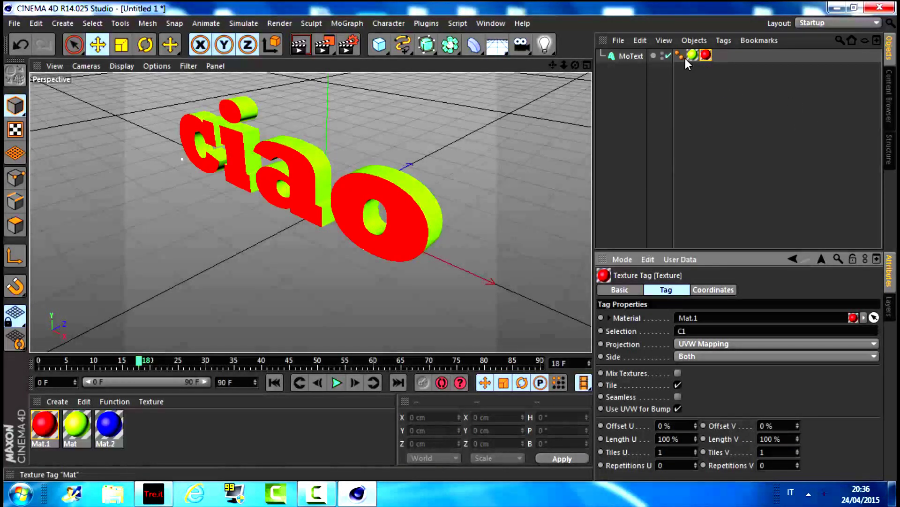
- Reorder the material tags so red Mat.1 comes last, checking the tag's side options
drag(692, 55, 710, 57)
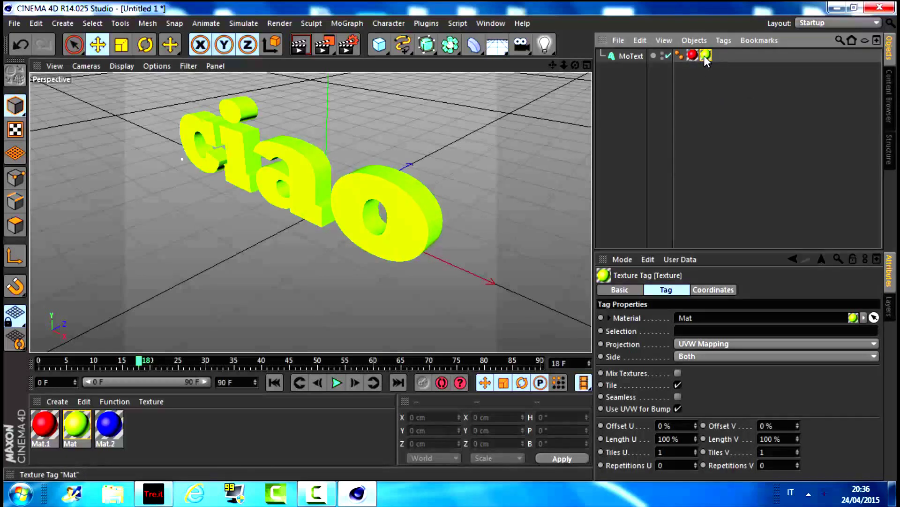
drag(693, 57, 707, 58)
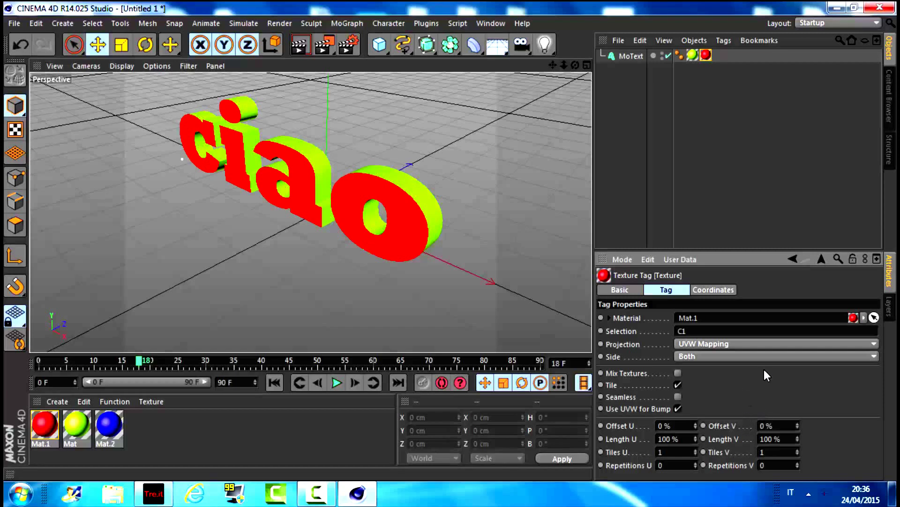
click(764, 356)
click(713, 368)
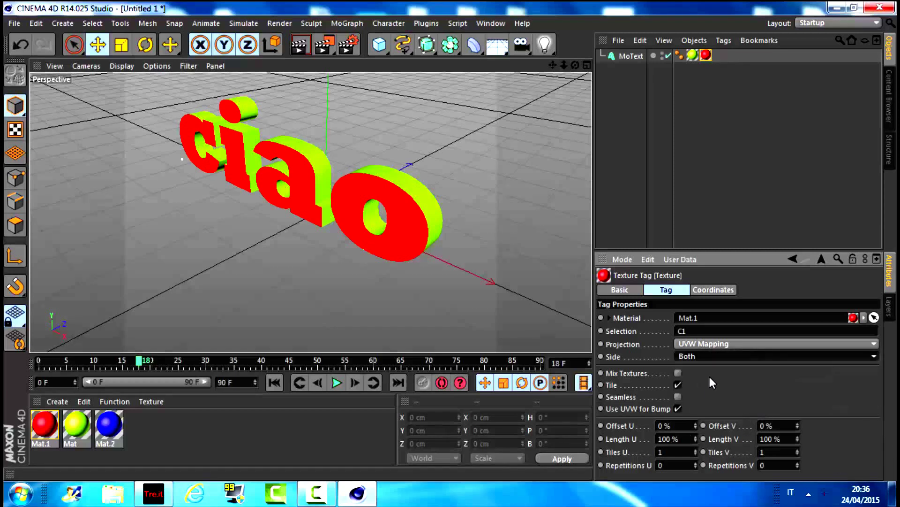
click(620, 289)
click(657, 290)
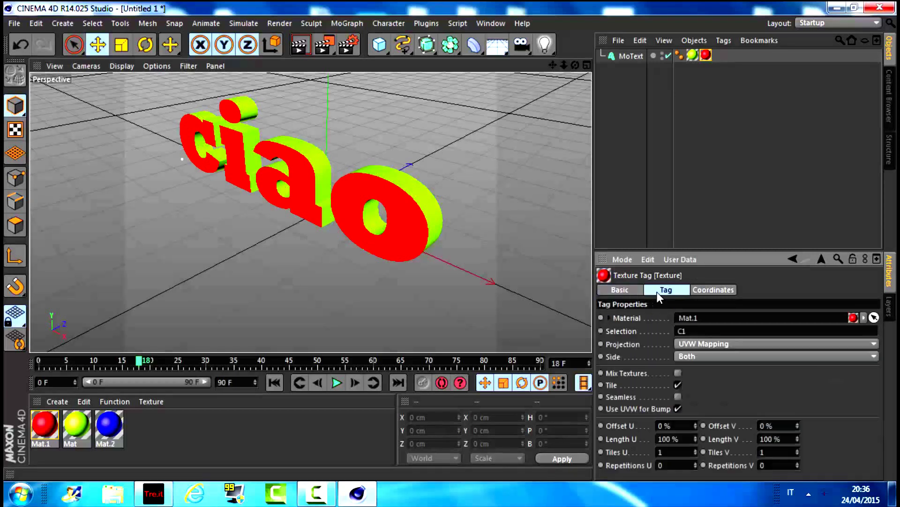
- Bring up the Layers manager and the MoText's layer options
key(shift+F4)
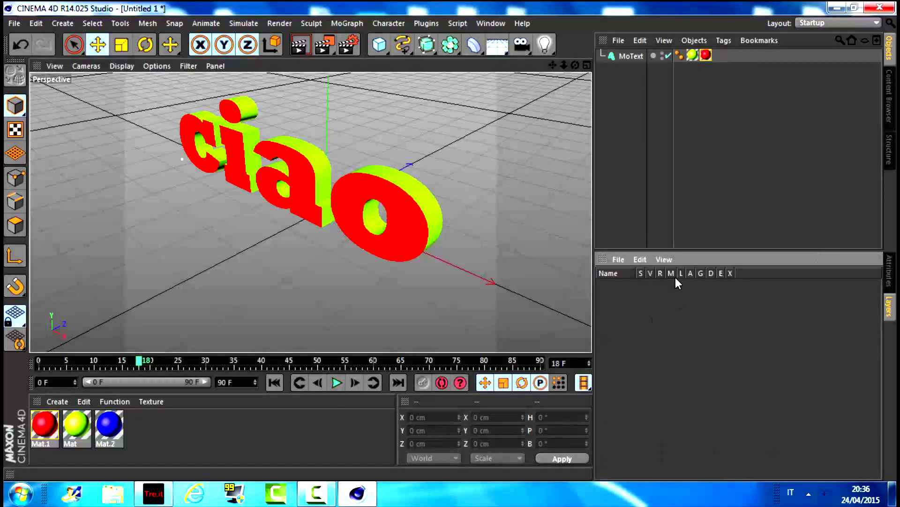
click(628, 54)
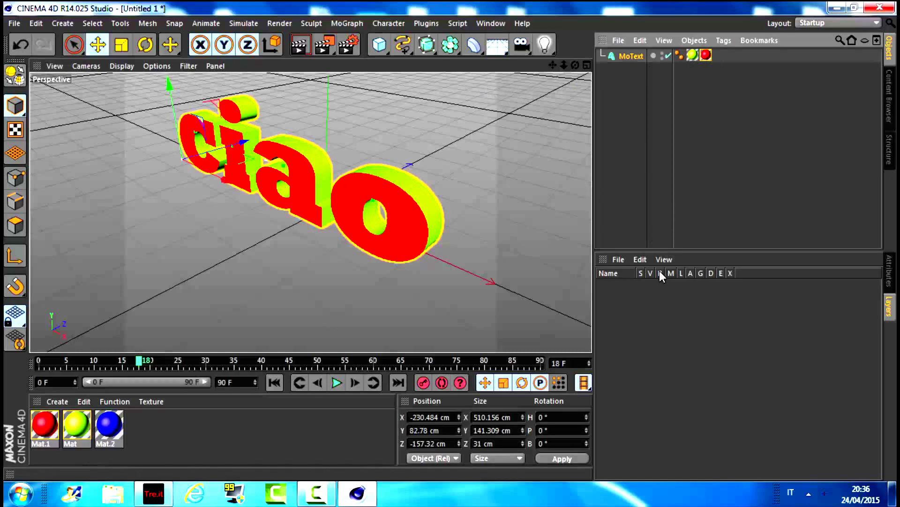
click(648, 59)
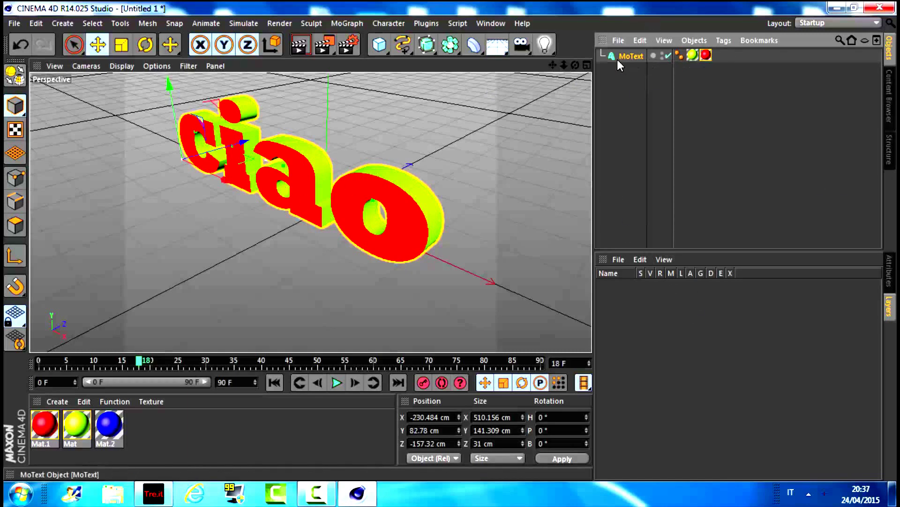
- Close the layer menus and browse the MoText's All, Lines, Words and Letters attributes
click(640, 40)
mouse_move(759, 40)
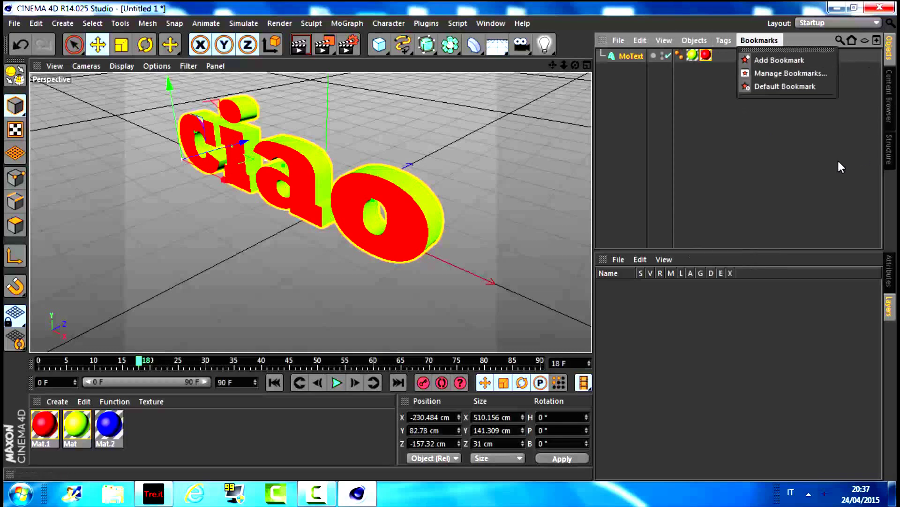
click(839, 115)
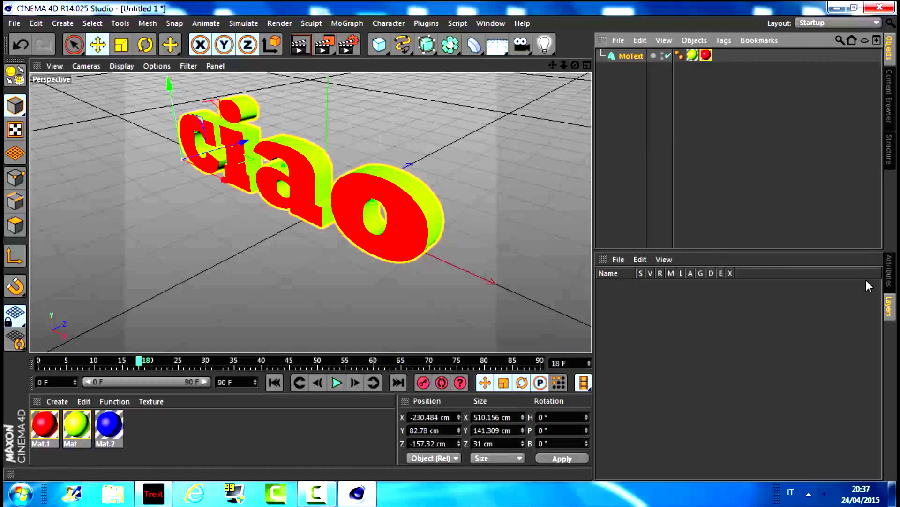
click(889, 274)
click(716, 290)
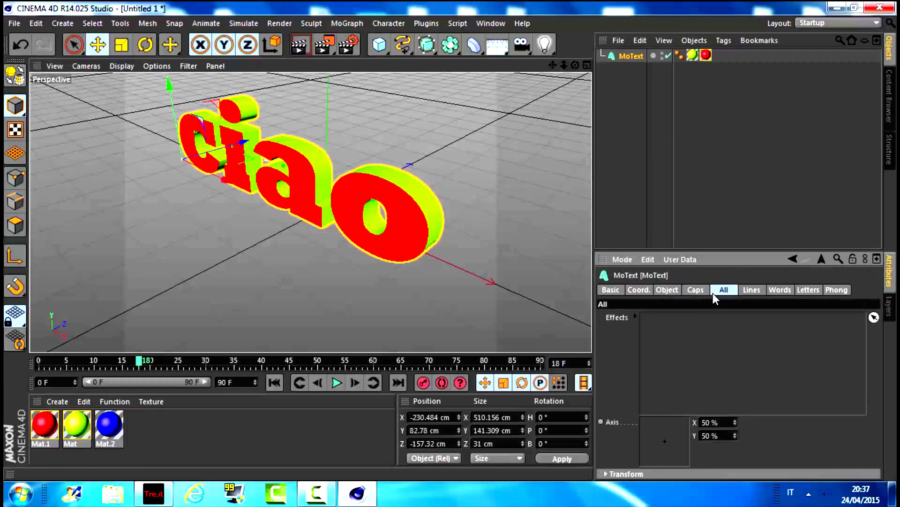
click(752, 290)
click(780, 290)
click(819, 289)
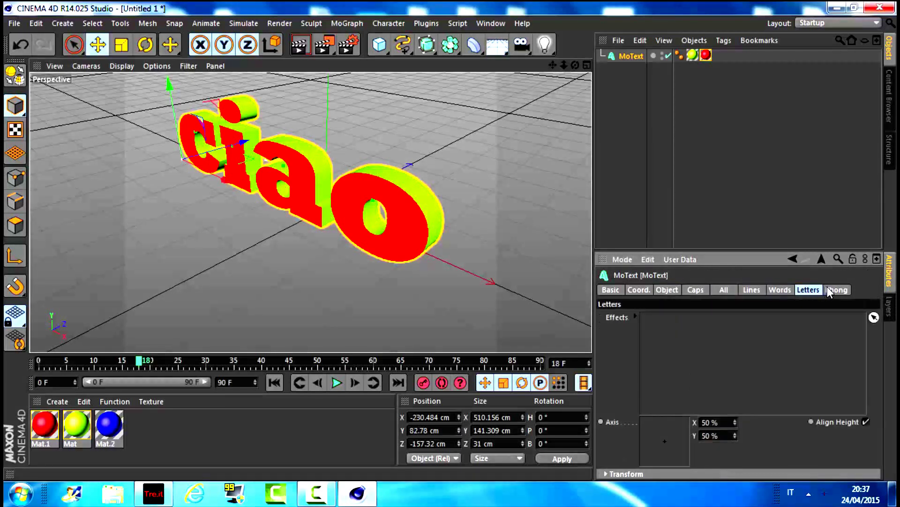
click(614, 289)
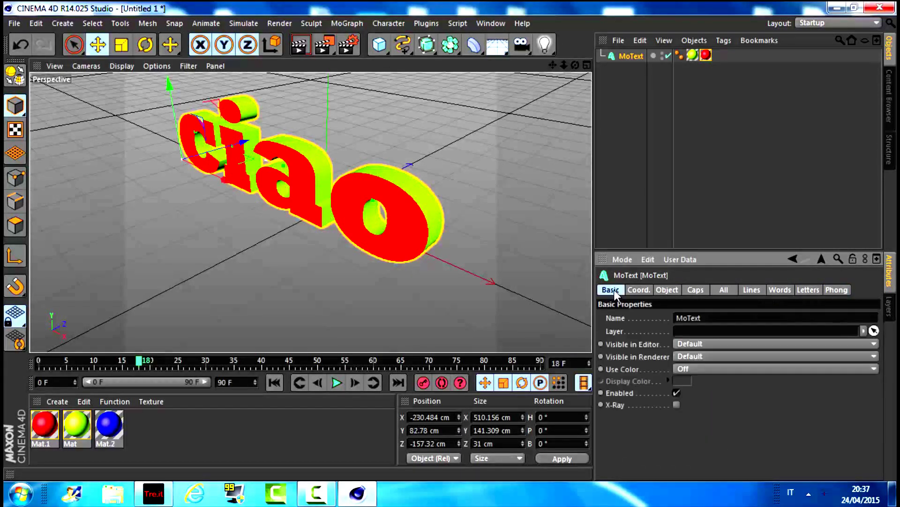
click(643, 291)
click(868, 343)
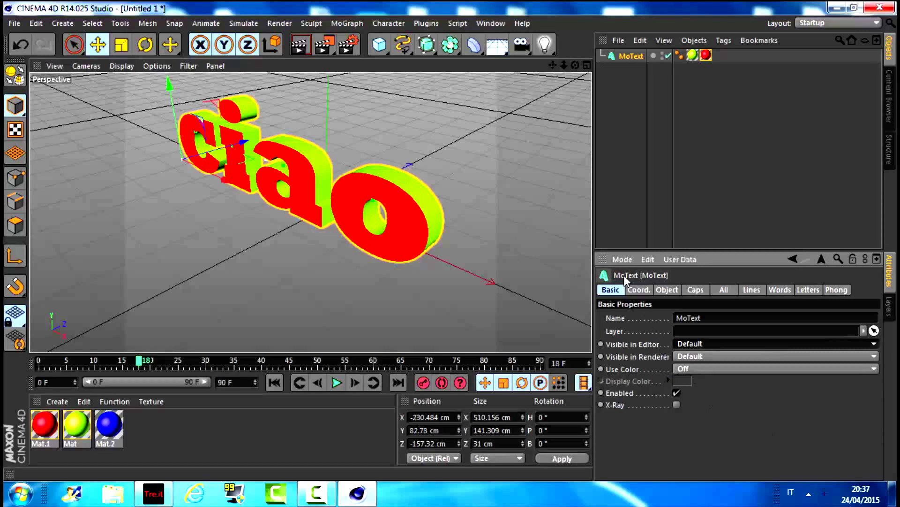
- Look through the MoText's coordinates and object properties, ending on the Caps tab
click(645, 290)
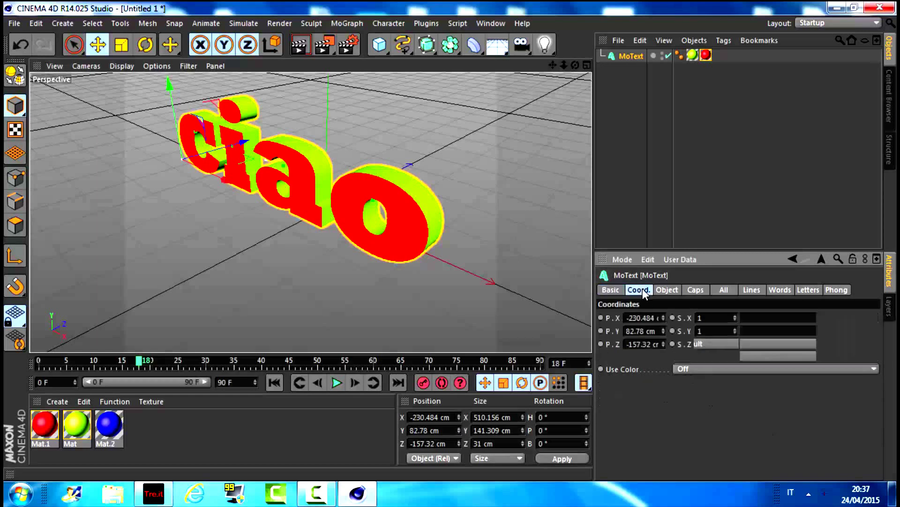
click(674, 288)
scroll(806, 377, down, 3)
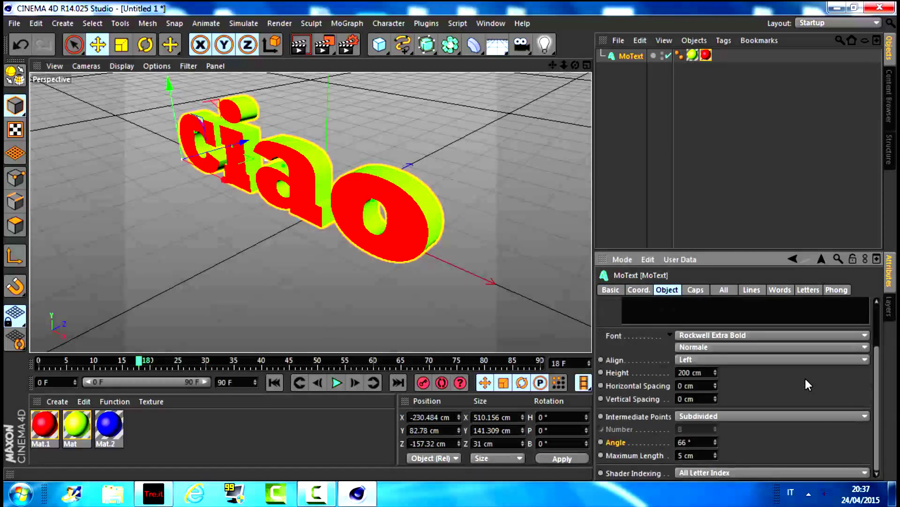
click(752, 415)
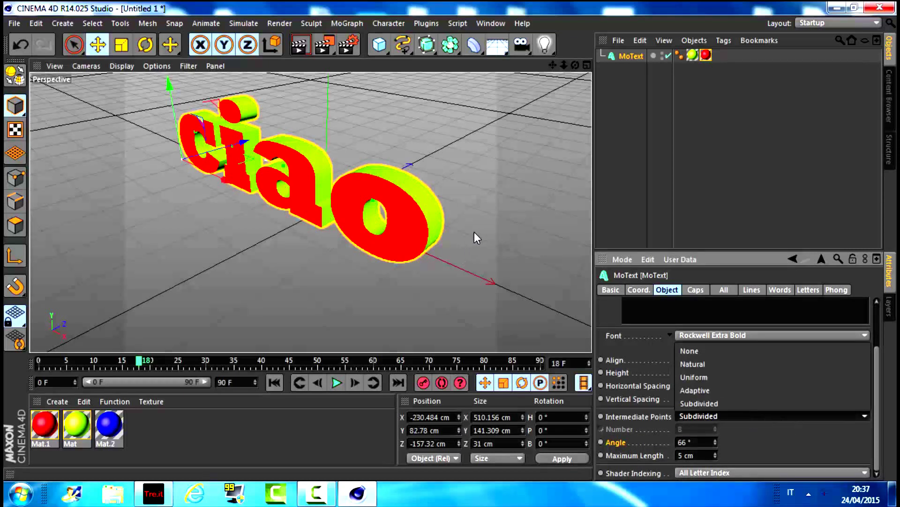
click(697, 296)
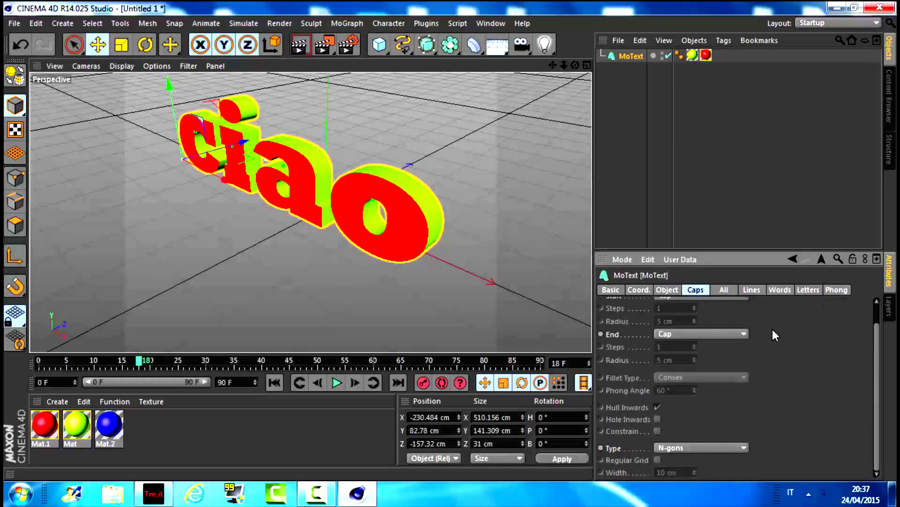
- Try a Fillet Cap on the End, reviewing fillet types and Start cap options
click(692, 335)
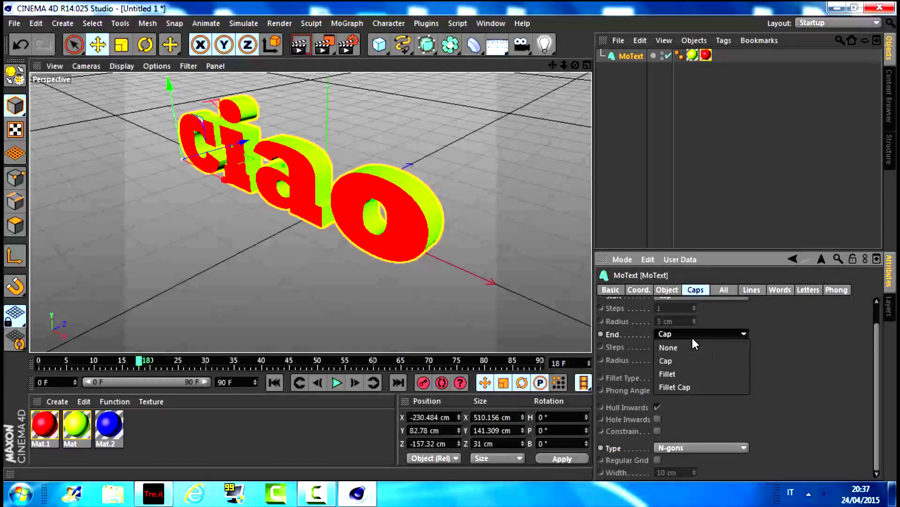
click(680, 388)
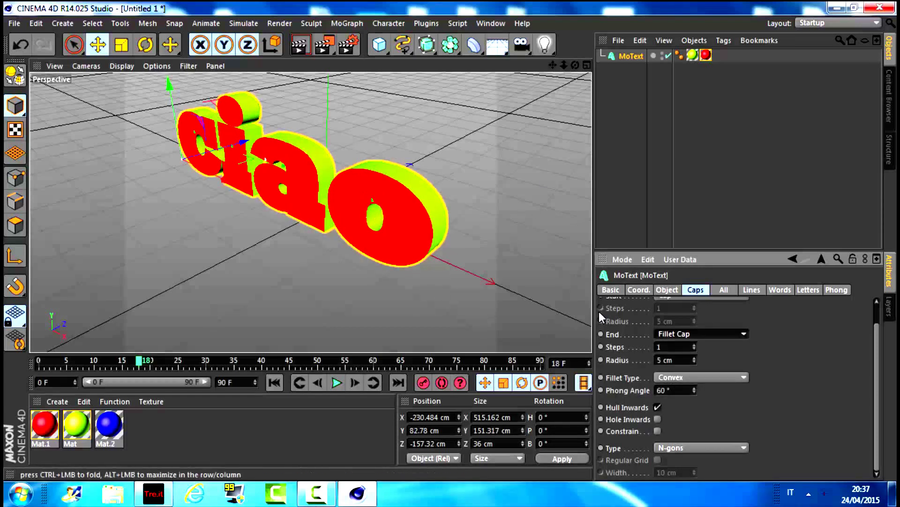
click(730, 378)
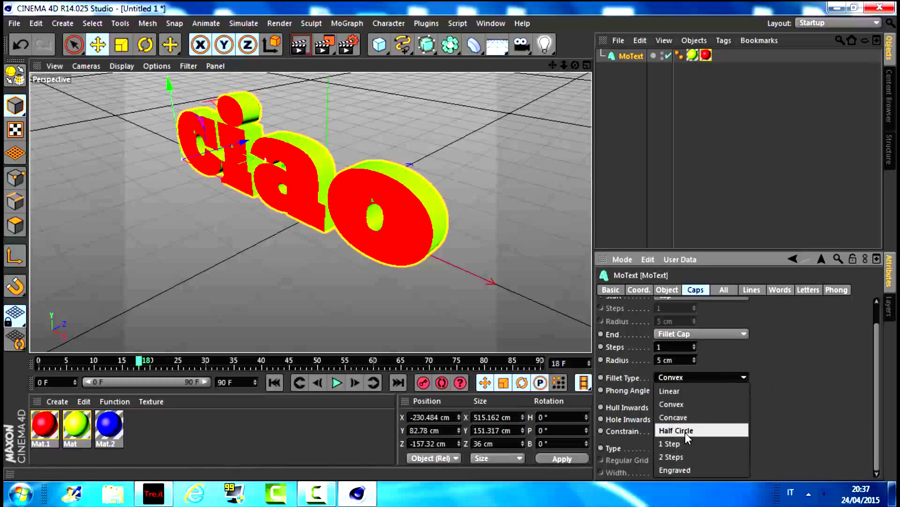
scroll(774, 314, up, 2)
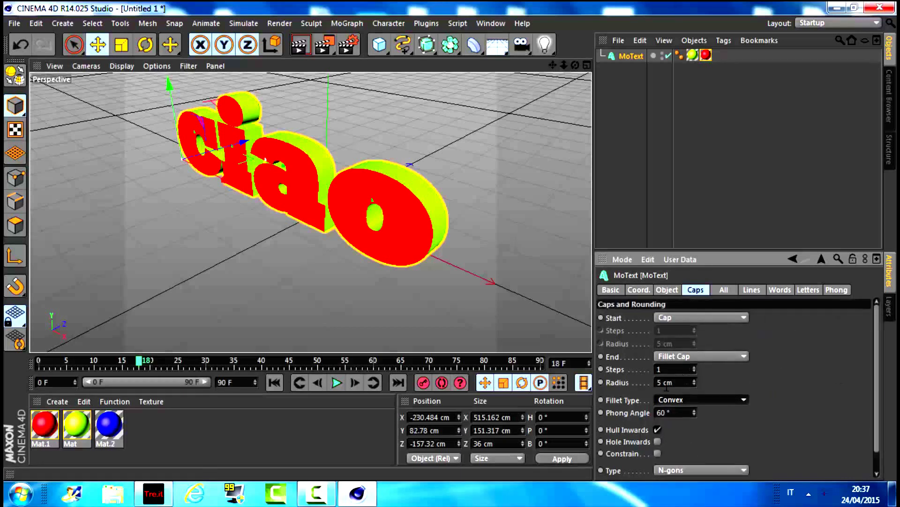
click(738, 317)
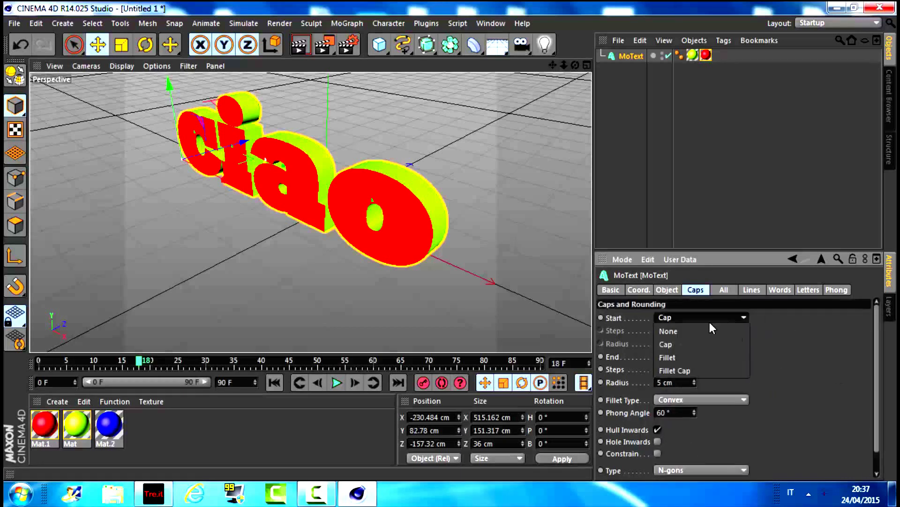
click(659, 370)
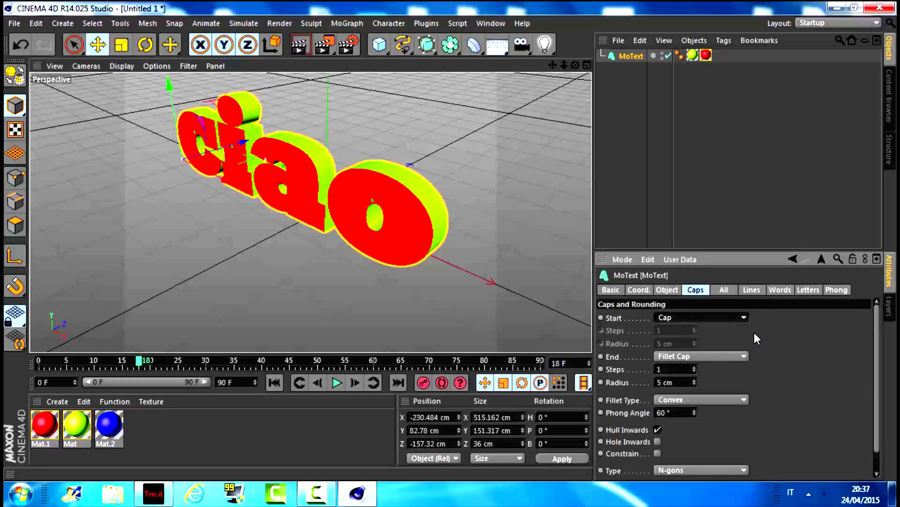
scroll(713, 375, down, 1)
- Set the End to Cap, then to Fillet (convex, 1 step, 5 cm radius)
click(713, 351)
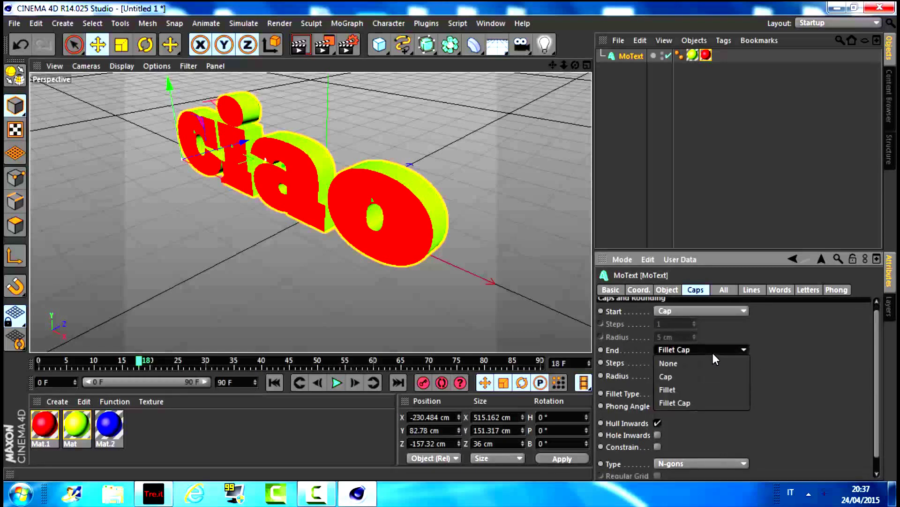
click(685, 378)
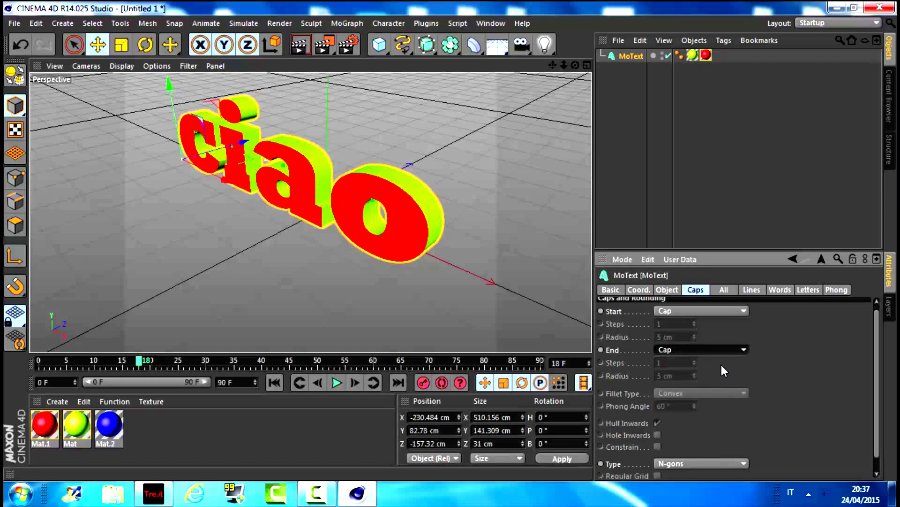
click(730, 349)
click(702, 378)
click(712, 351)
click(702, 389)
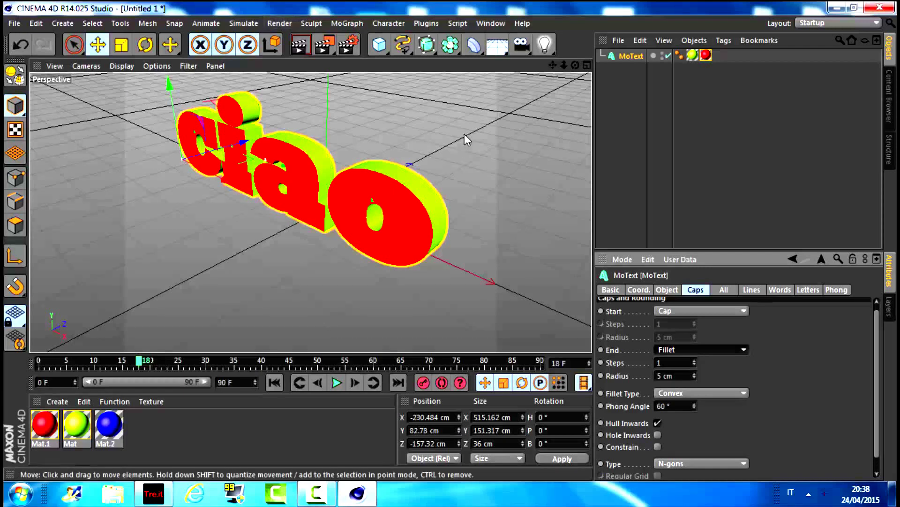
- Nudge the ciao text into a new position and render a preview
click(521, 45)
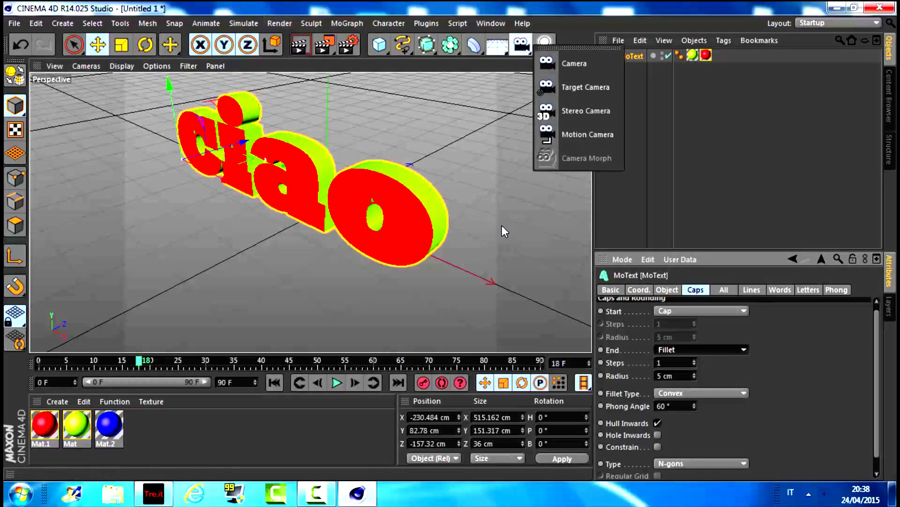
drag(502, 232, 582, 240)
mouse_move(371, 204)
mouse_down()
mouse_move(466, 227)
mouse_move(394, 205)
mouse_move(317, 214)
mouse_up()
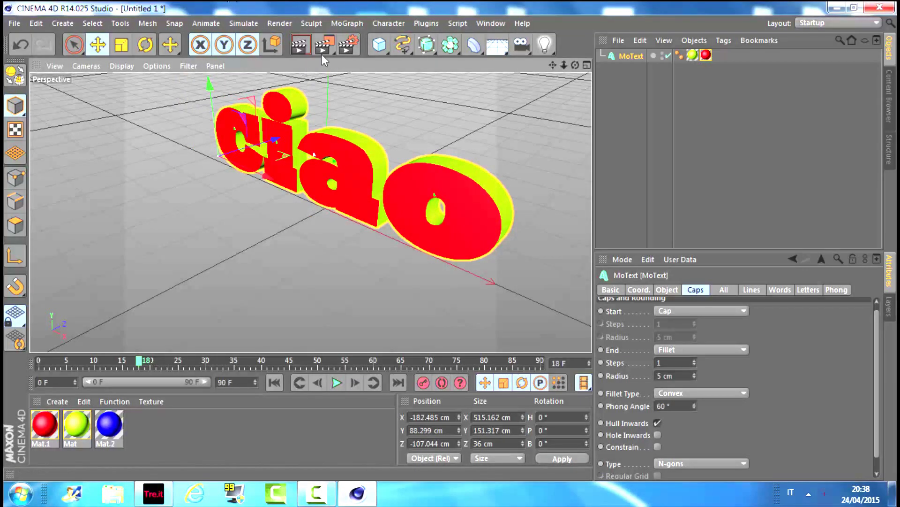
click(300, 44)
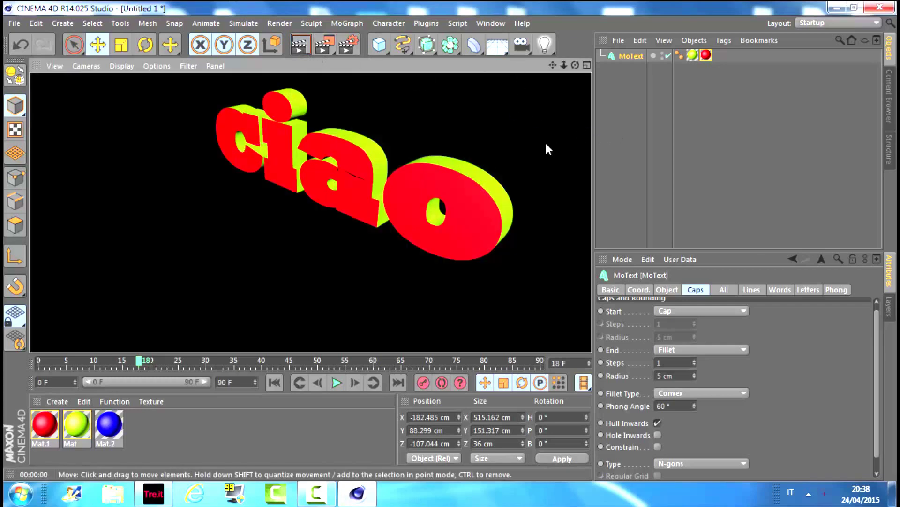
drag(544, 131, 541, 133)
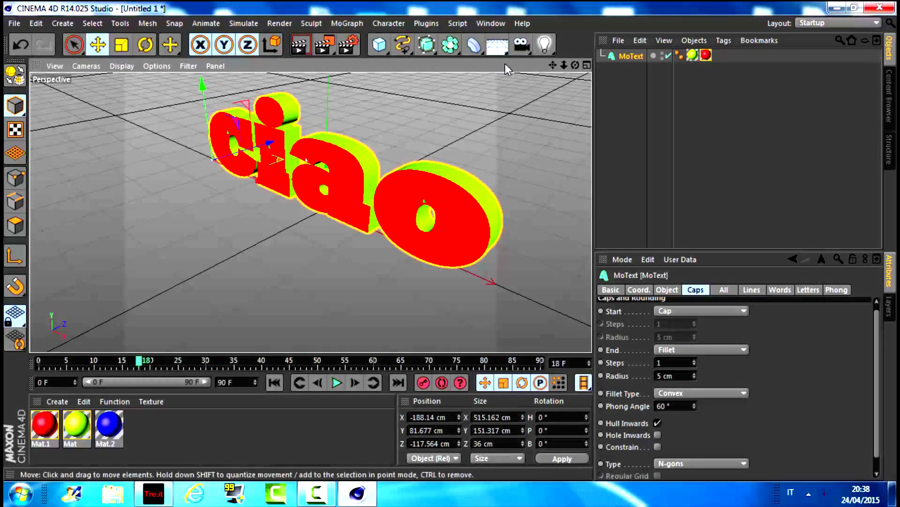
- Orbit to a frontal view of ciao and select the blue Mat.2
drag(576, 65, 540, 75)
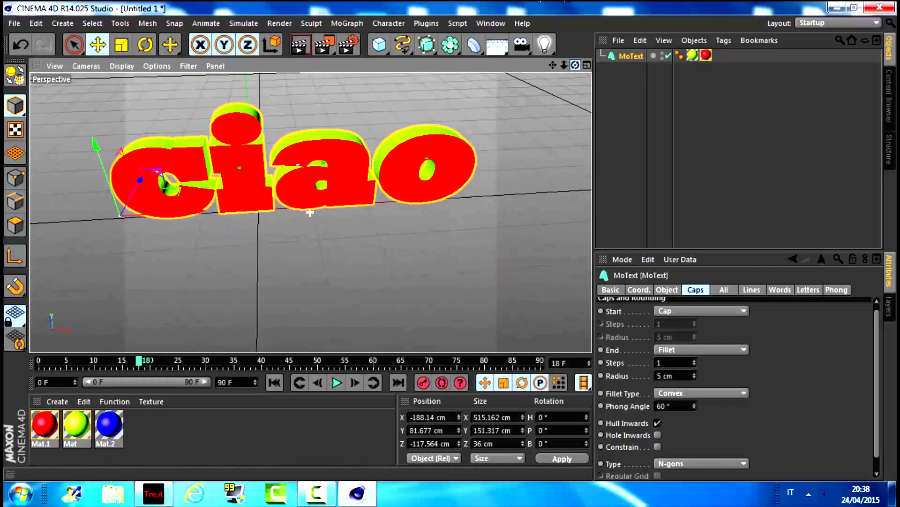
drag(310, 212, 197, 207)
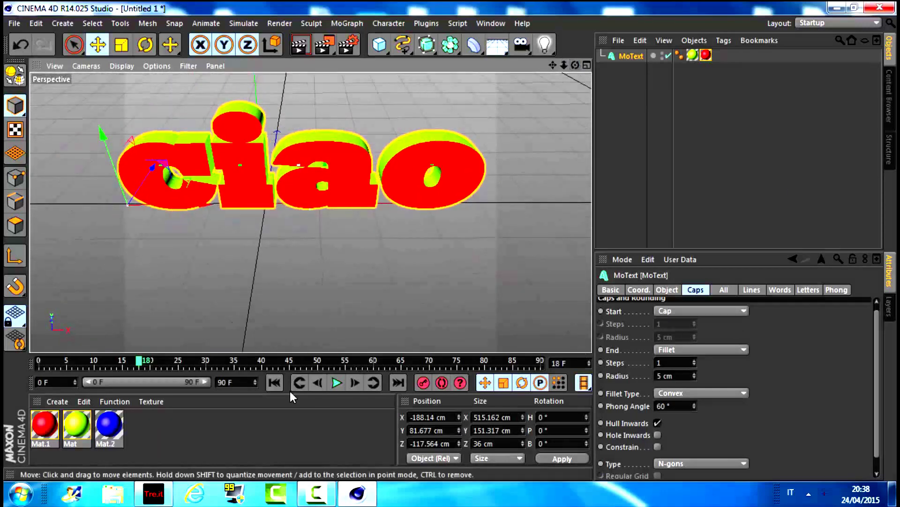
click(108, 438)
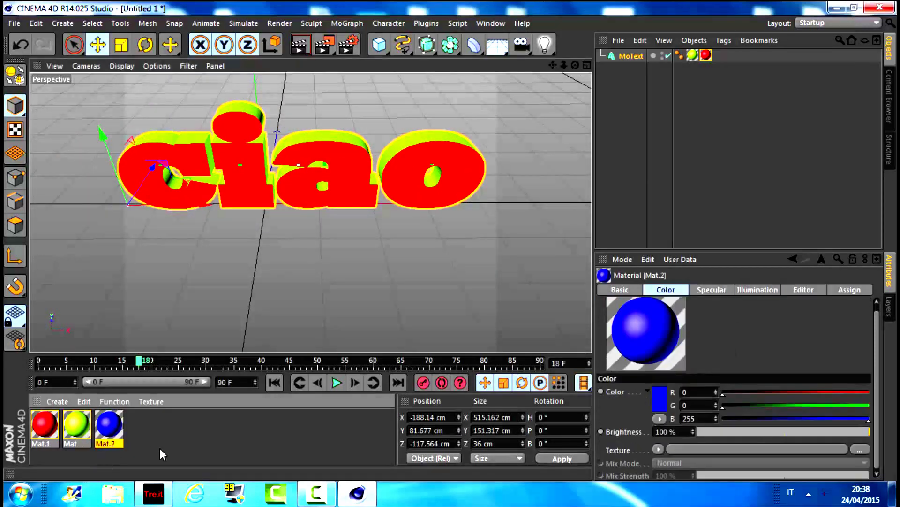
- Add a 400 × 400 cm Plane under the ciao text and give it blue Mat.2
click(307, 465)
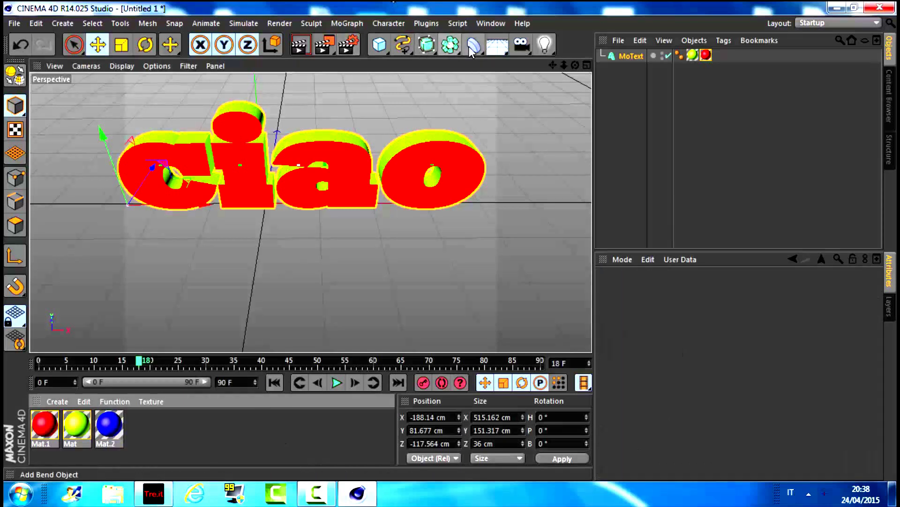
click(379, 44)
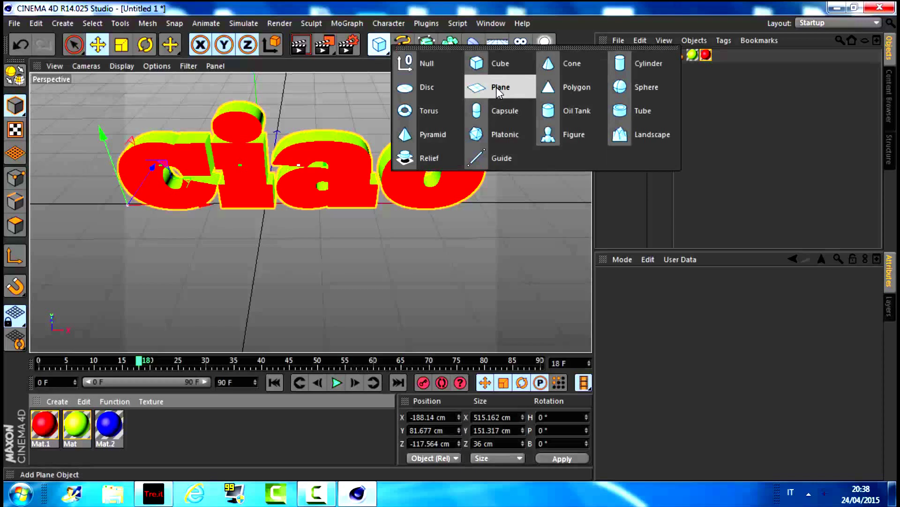
click(499, 91)
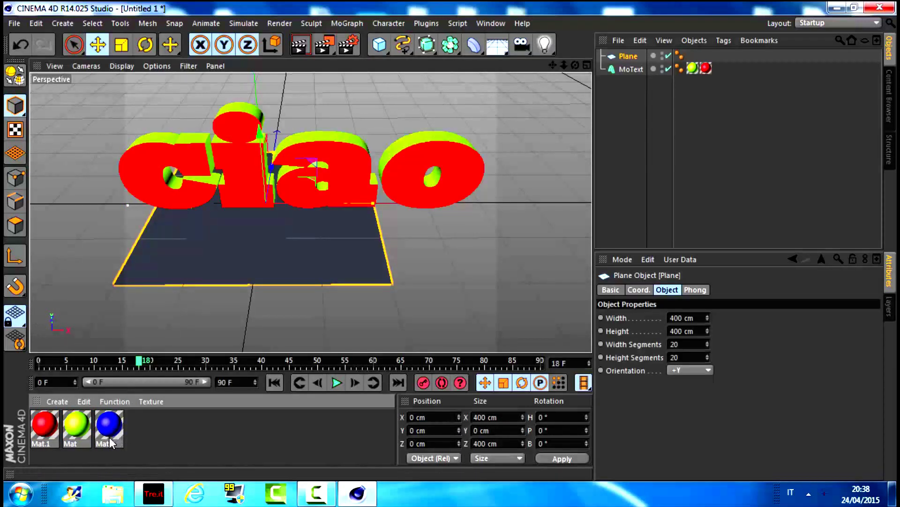
drag(199, 297, 275, 258)
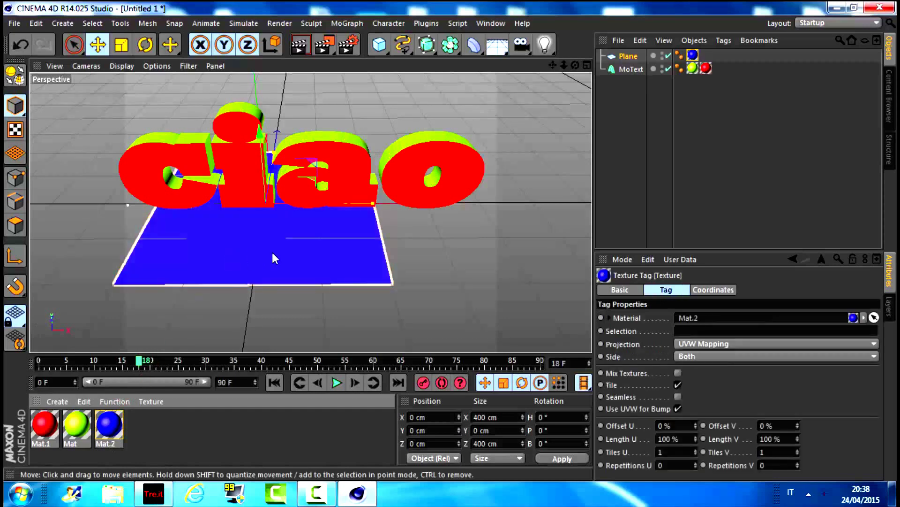
click(298, 269)
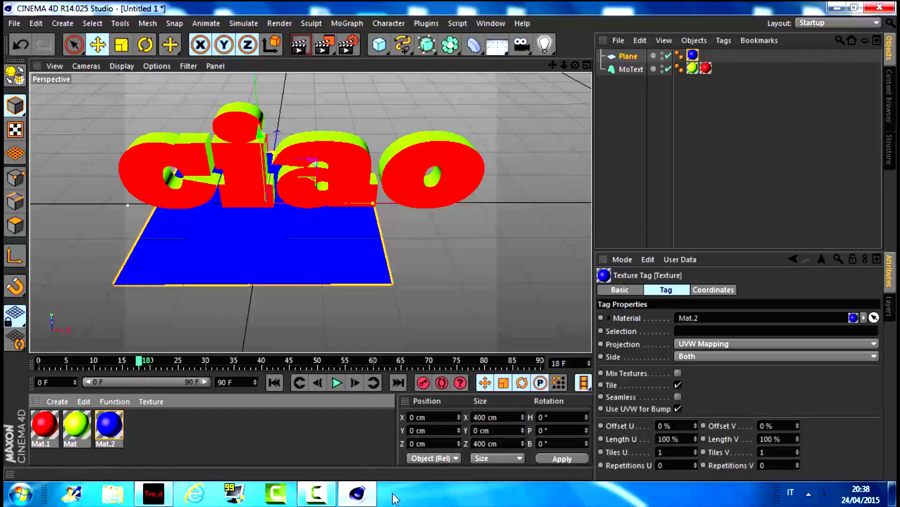
click(314, 501)
click(835, 434)
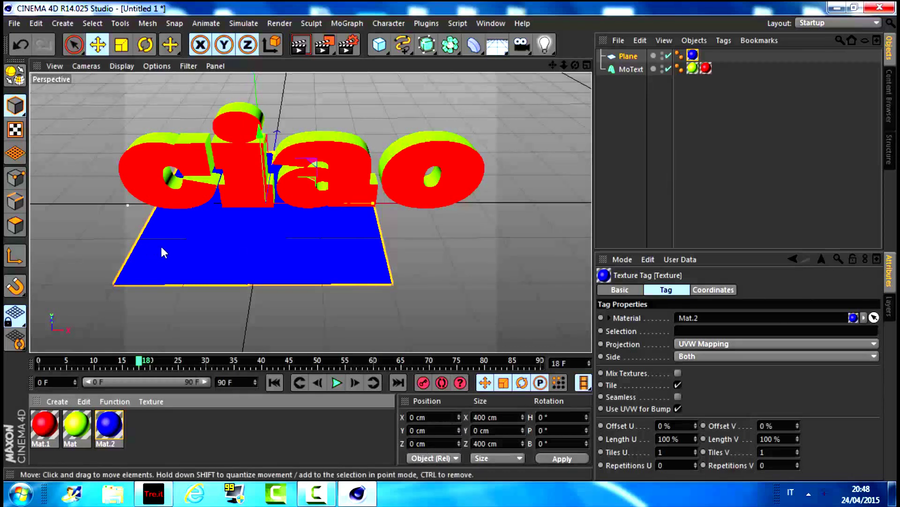
- Shift the blue plane right and slightly down, and return the timeline to frame 0
drag(322, 248, 368, 247)
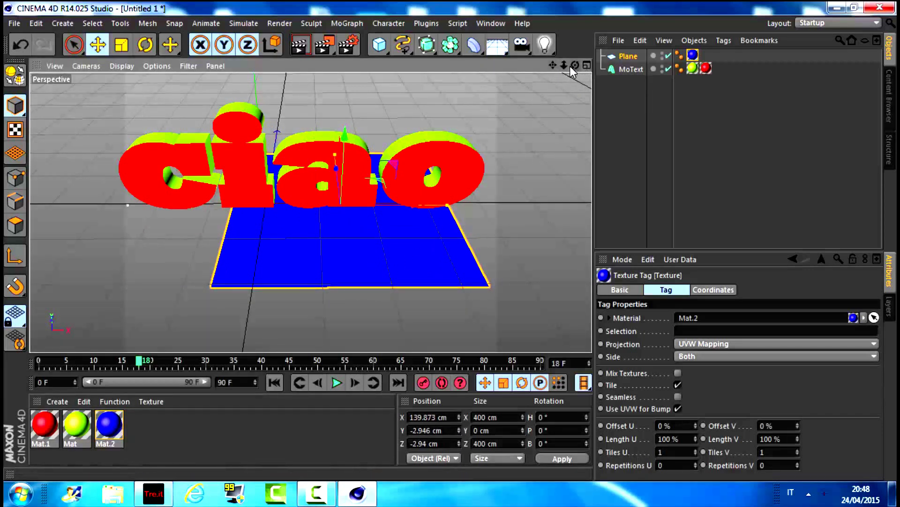
mouse_move(553, 70)
mouse_down()
mouse_move(310, 212)
mouse_move(481, 121)
mouse_up()
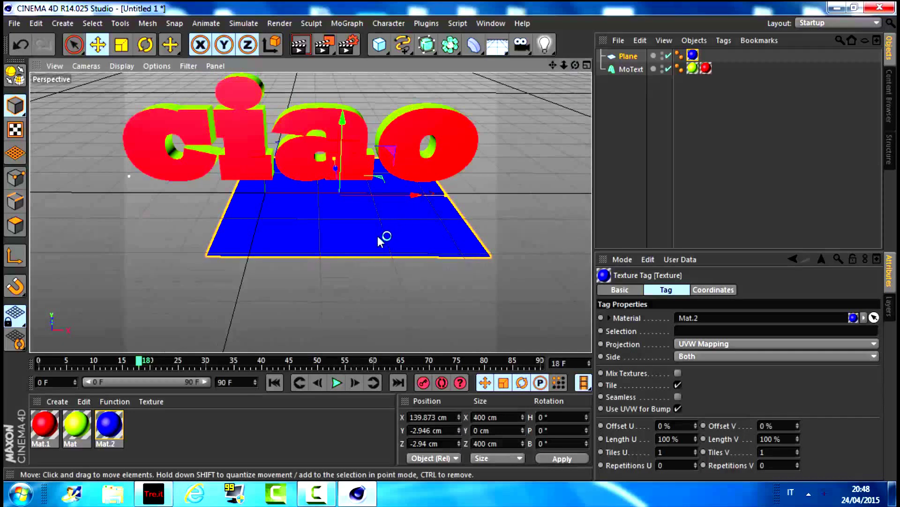
drag(393, 234, 386, 239)
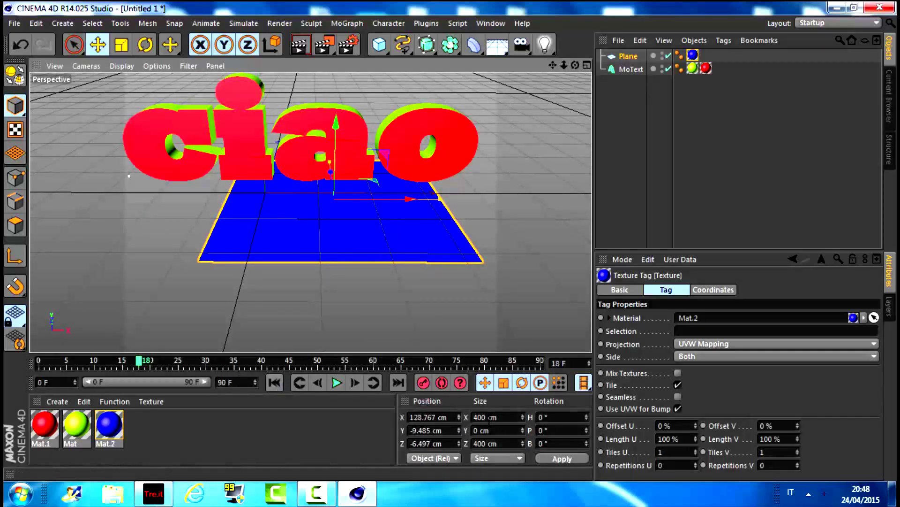
drag(144, 369, 19, 368)
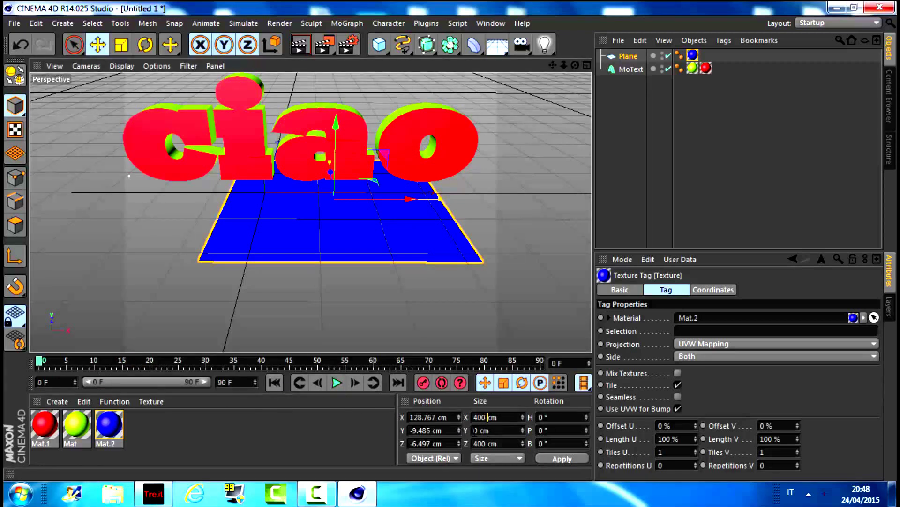
- Enlarge the plane to 400000 cm and pitch it about 91°
text(400000)
click(558, 464)
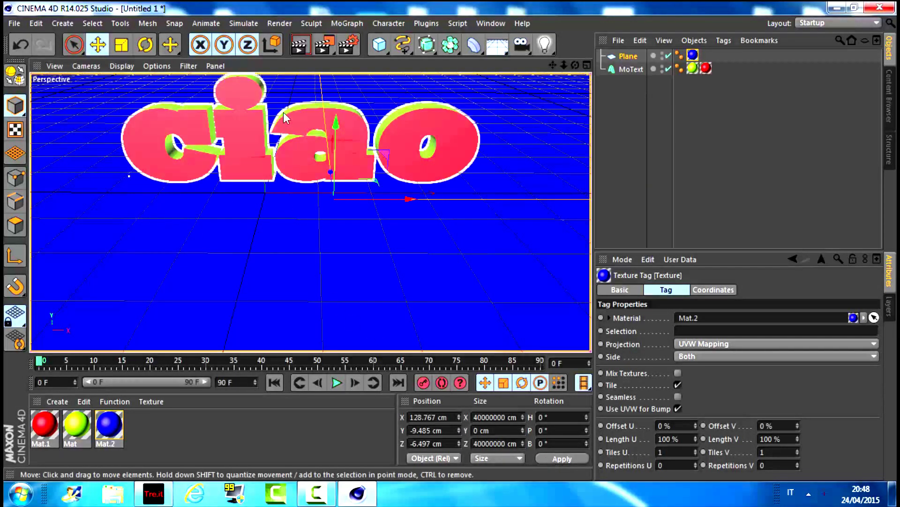
click(142, 48)
drag(334, 178, 328, 326)
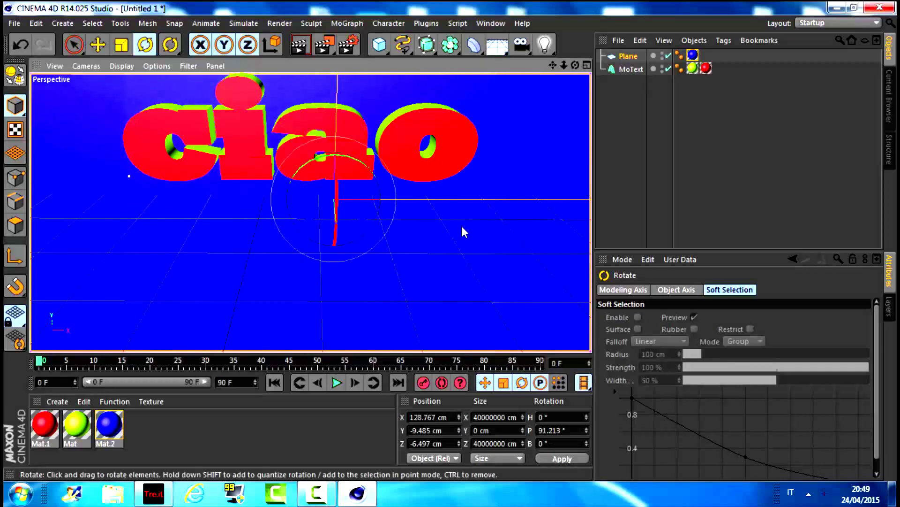
- Push the plane along its green axis behind the ciao text and render the view
click(98, 44)
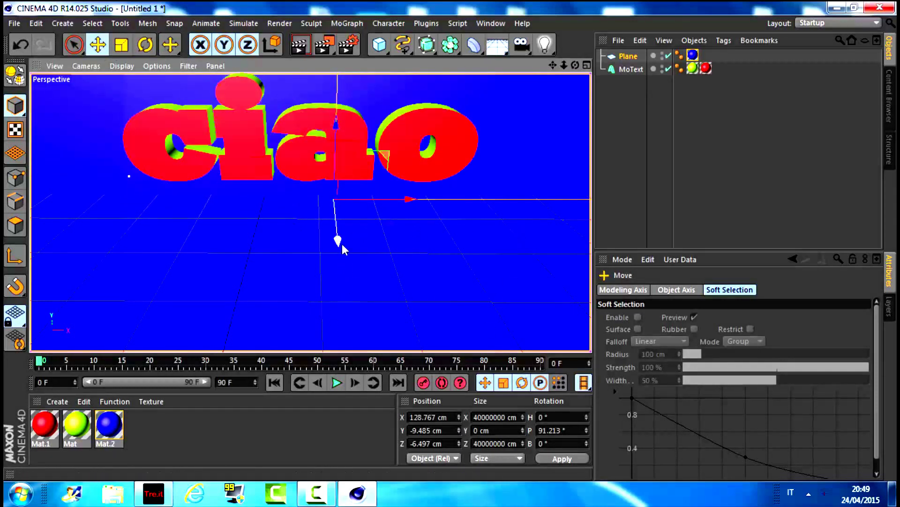
mouse_move(342, 246)
mouse_down()
mouse_move(331, 211)
mouse_move(344, 171)
mouse_up()
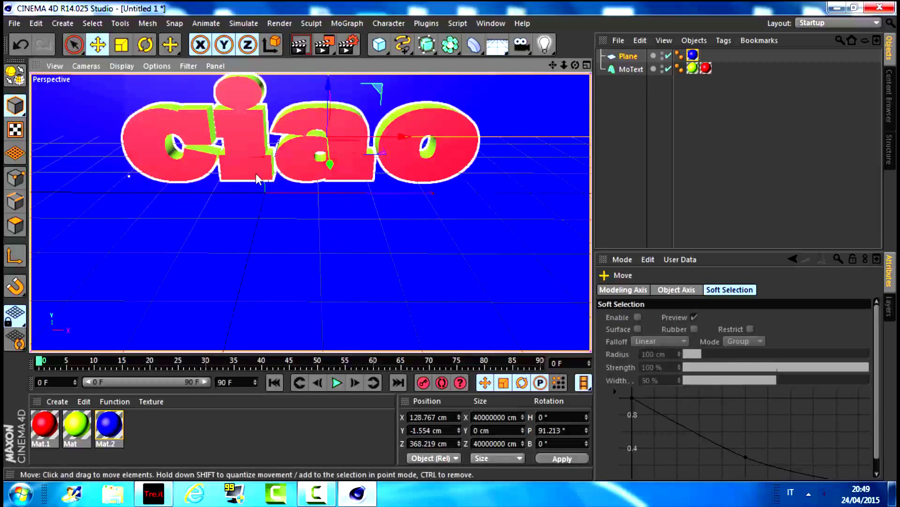
click(304, 56)
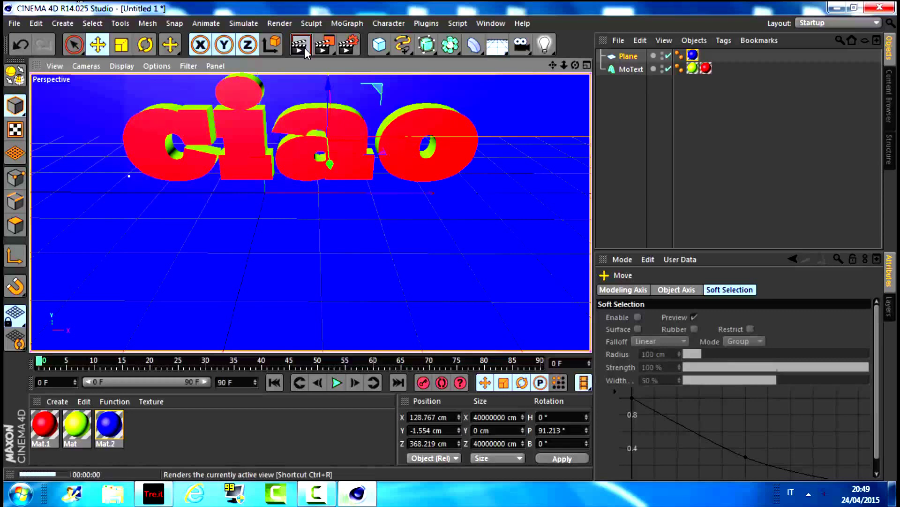
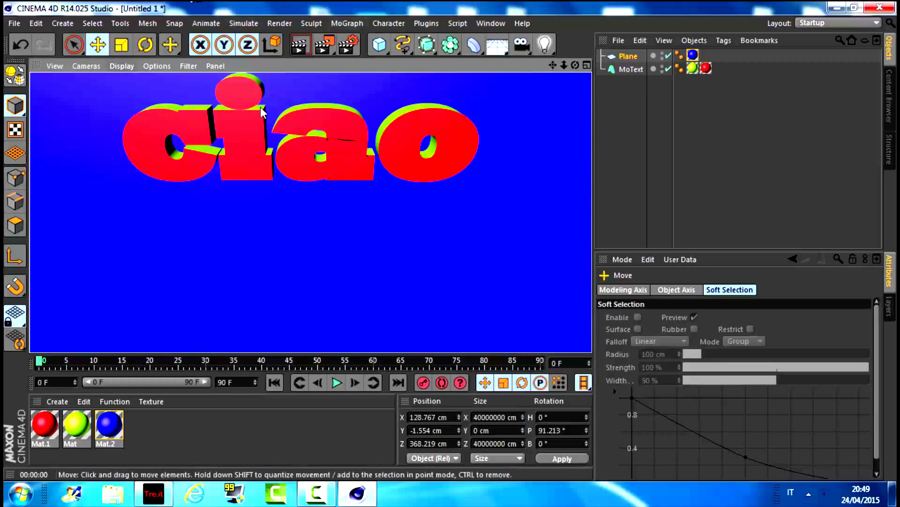
- Move the ciao MoText along X to 519.725 cm so it leaves the camera frame
click(305, 46)
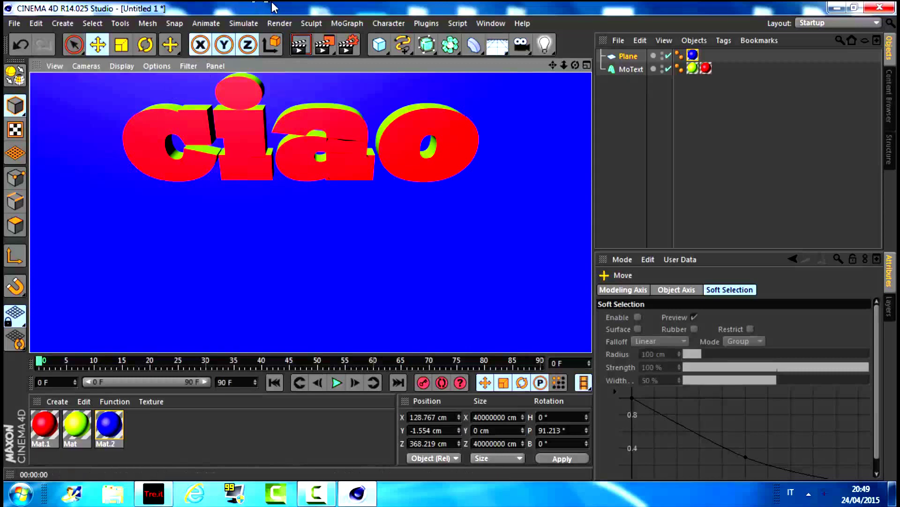
click(242, 217)
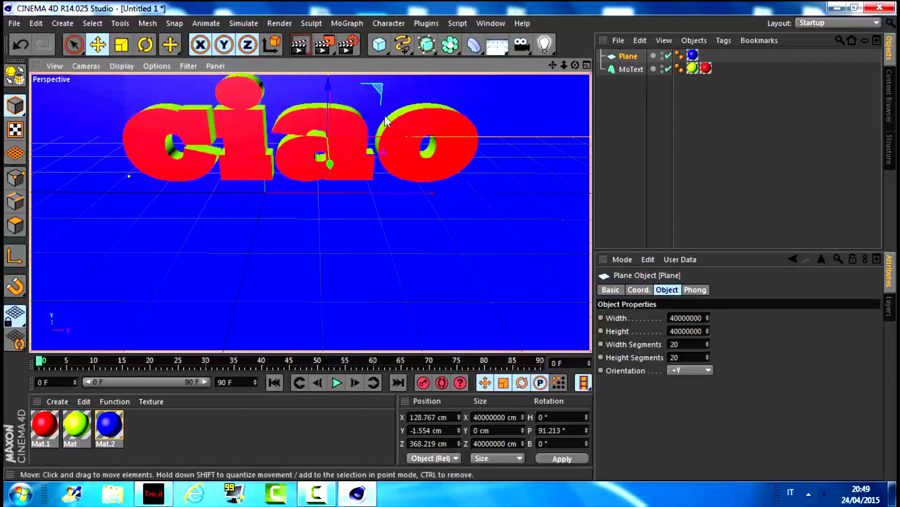
click(451, 139)
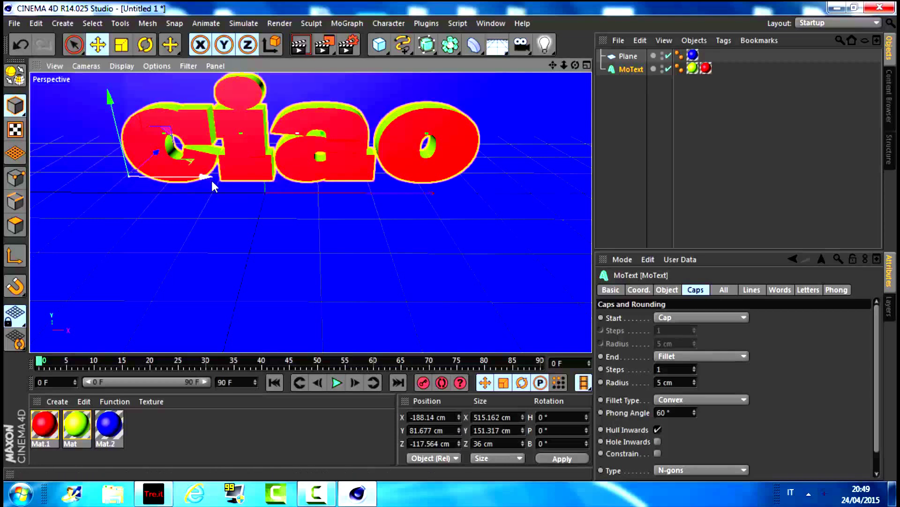
drag(209, 187, 586, 177)
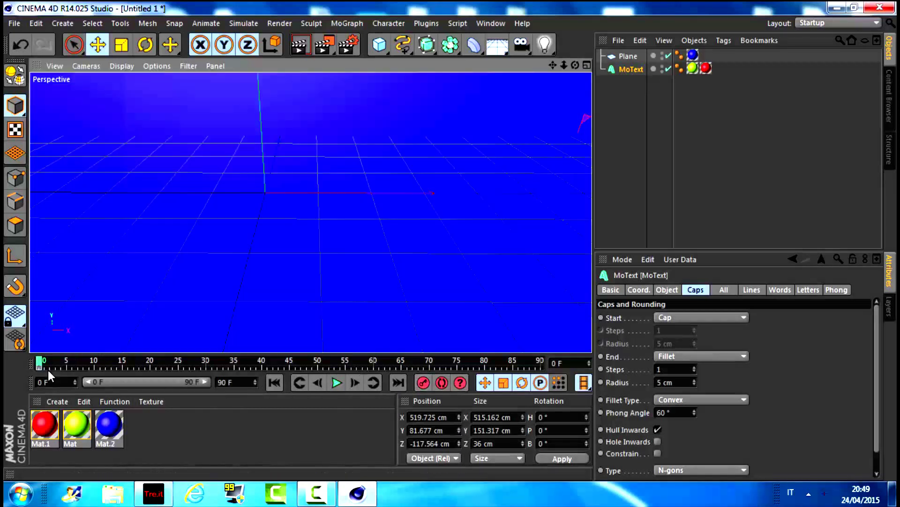
- At frame 40, drag the ciao text back into the shot at X -163.17 cm
drag(41, 370, 114, 355)
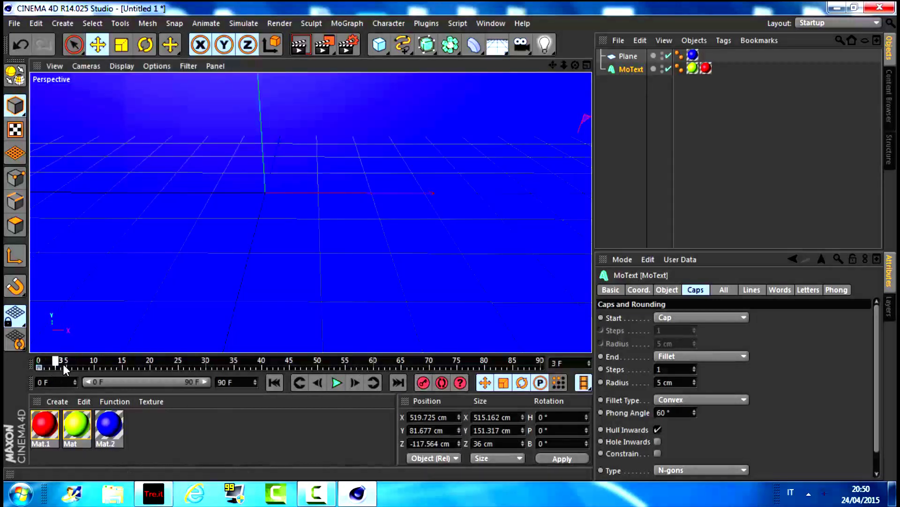
drag(138, 316, 142, 340)
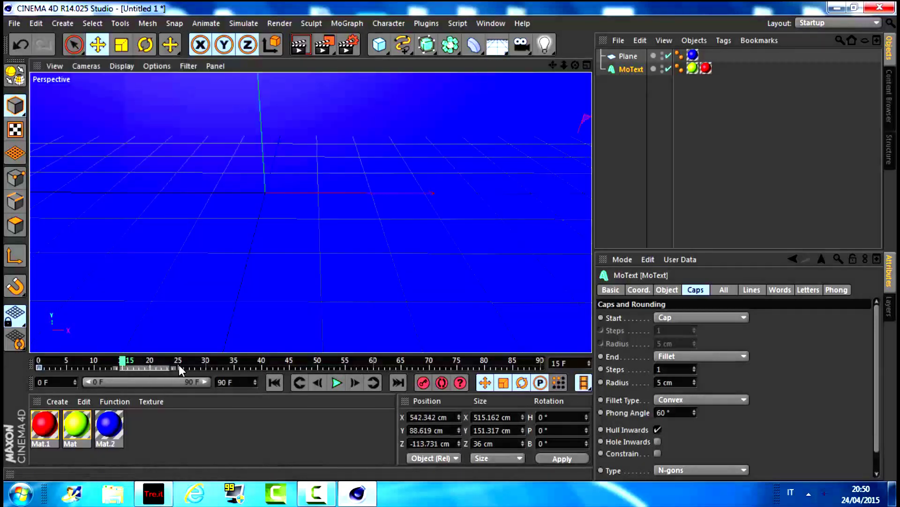
drag(146, 363, 213, 359)
click(144, 366)
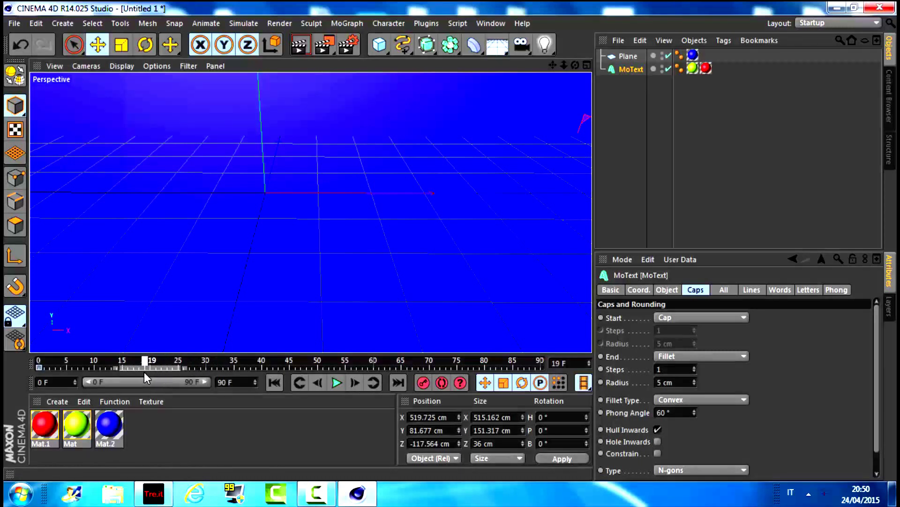
drag(218, 360, 263, 359)
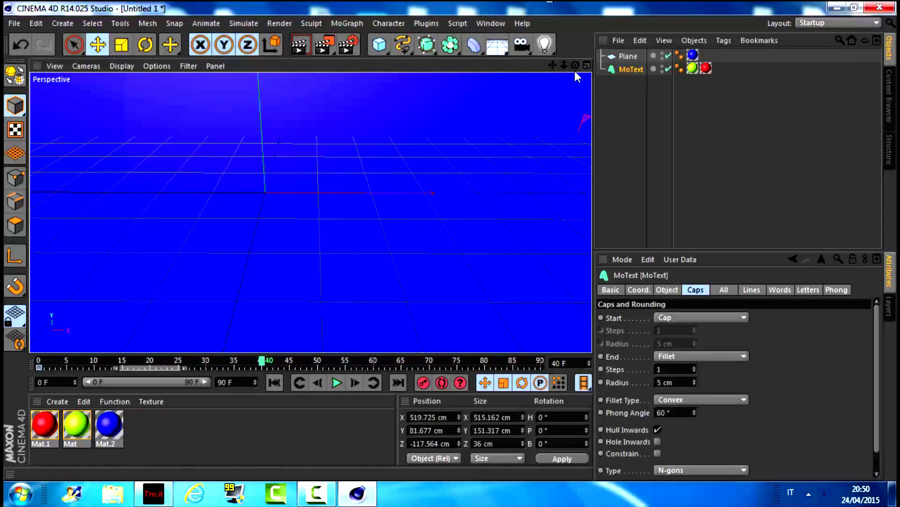
mouse_move(573, 66)
mouse_down()
mouse_move(589, 197)
mouse_move(223, 210)
mouse_up()
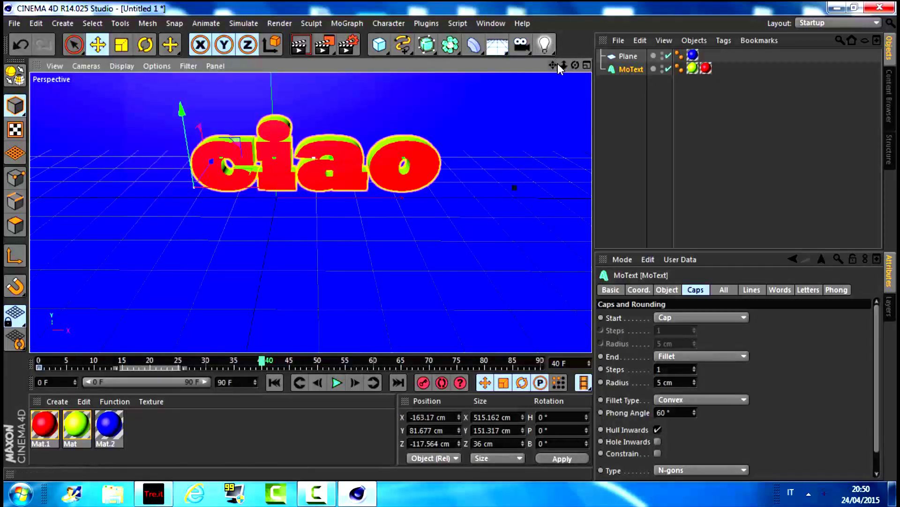
drag(563, 66, 445, 149)
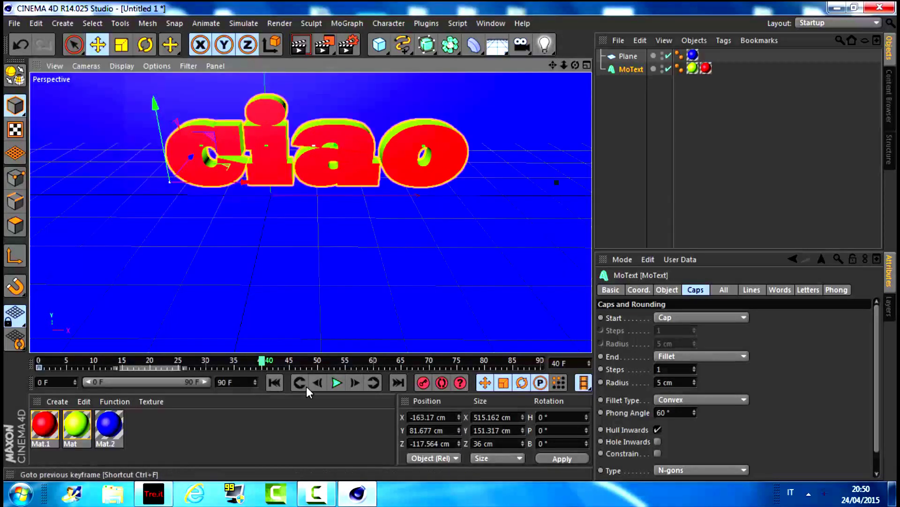
- Record the text's position keyframe at frame 40 and preview the slide-in from the start
click(424, 382)
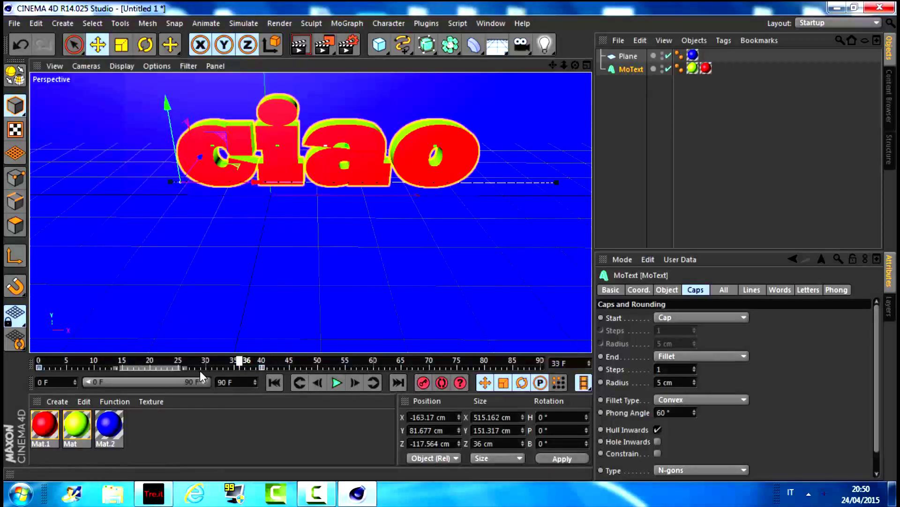
click(40, 364)
click(337, 380)
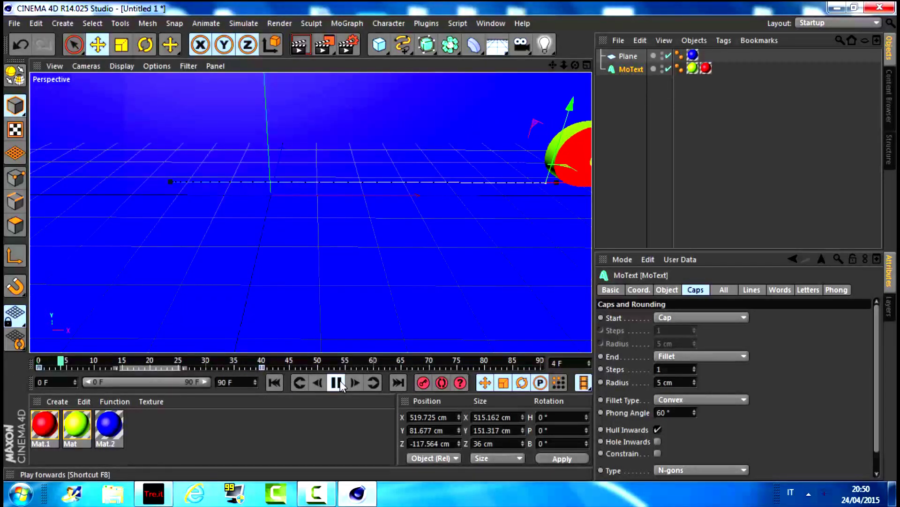
click(338, 383)
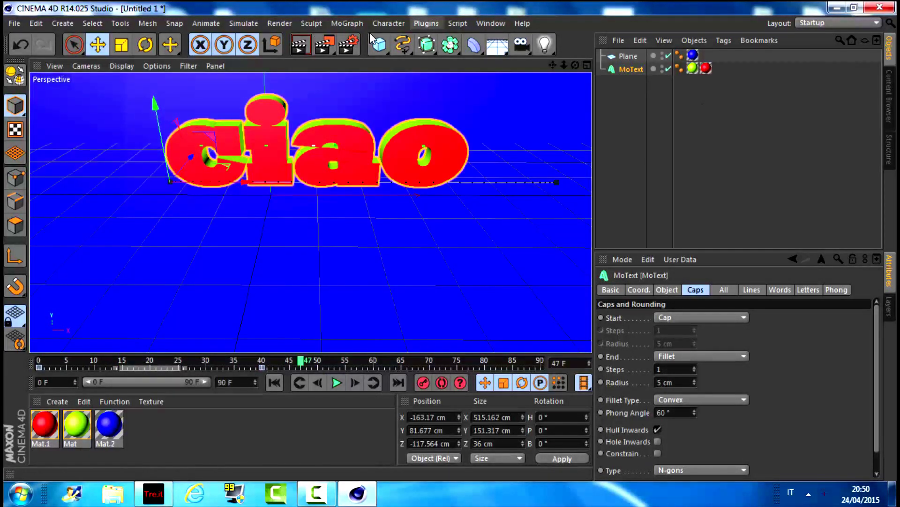
click(243, 23)
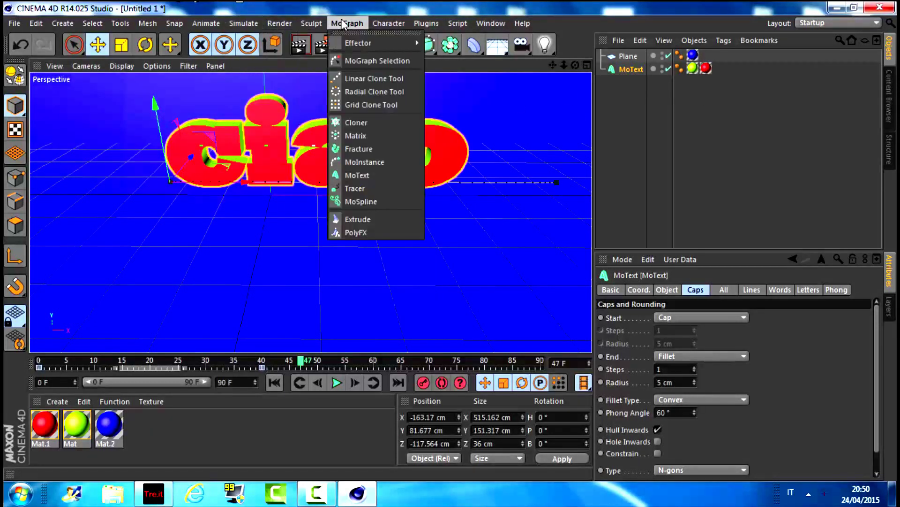
click(543, 173)
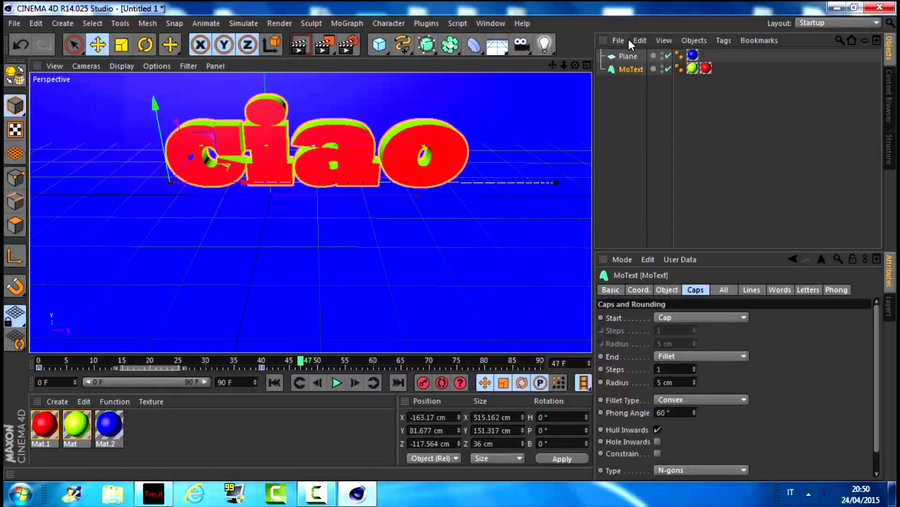
click(474, 47)
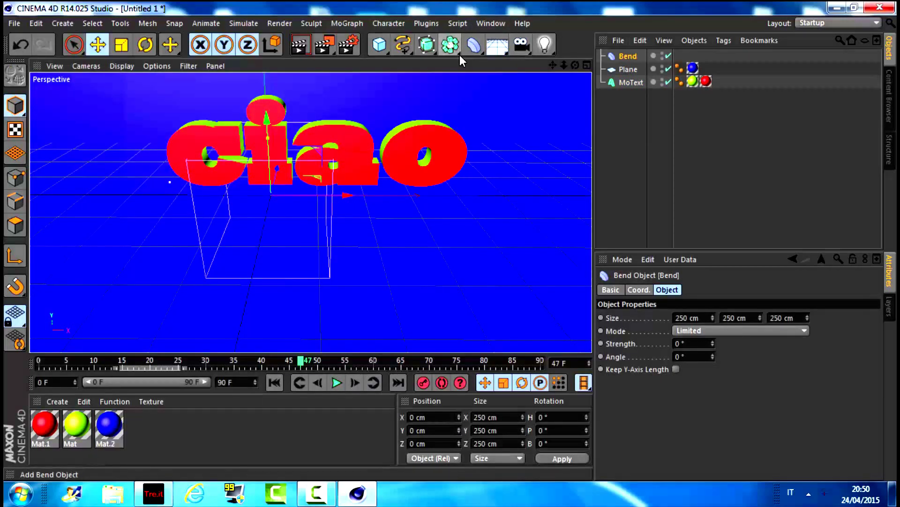
click(472, 50)
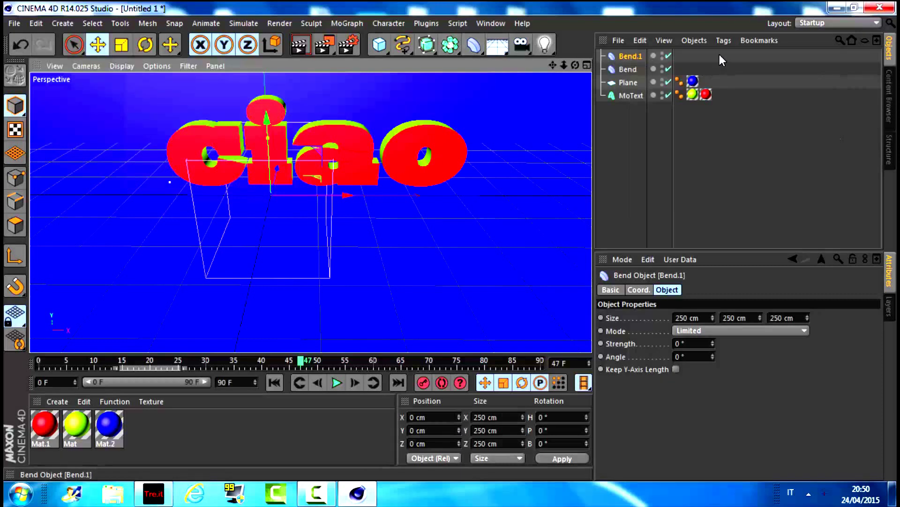
drag(720, 55, 630, 68)
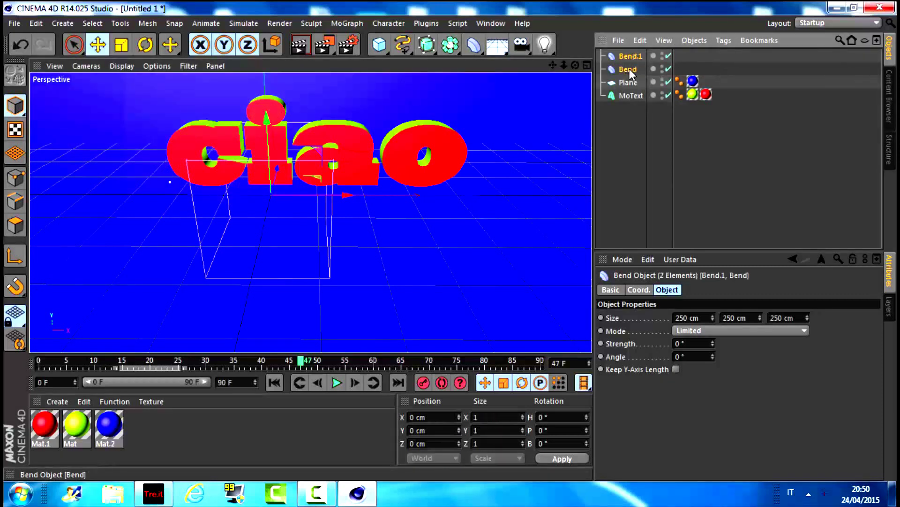
click(642, 40)
click(651, 128)
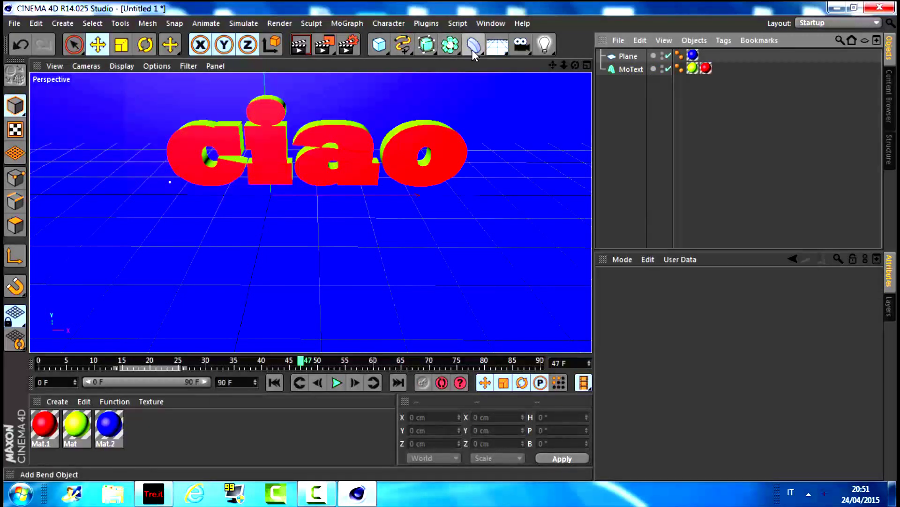
- Add a Twist and a Shatter deformer to the scene, then select Twist
click(474, 51)
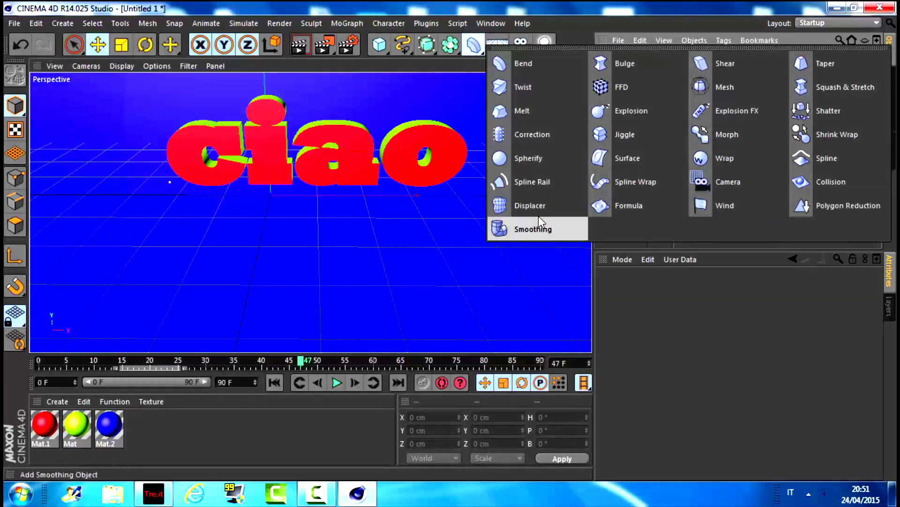
click(544, 89)
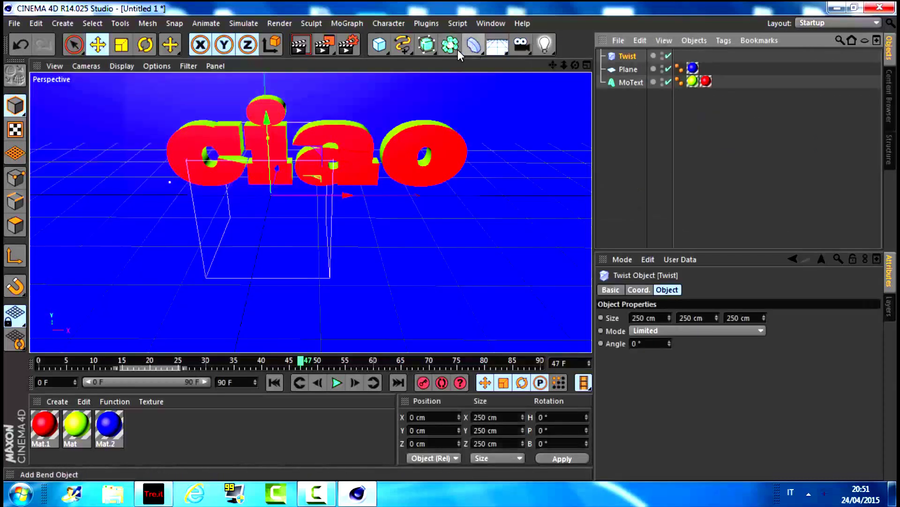
click(468, 49)
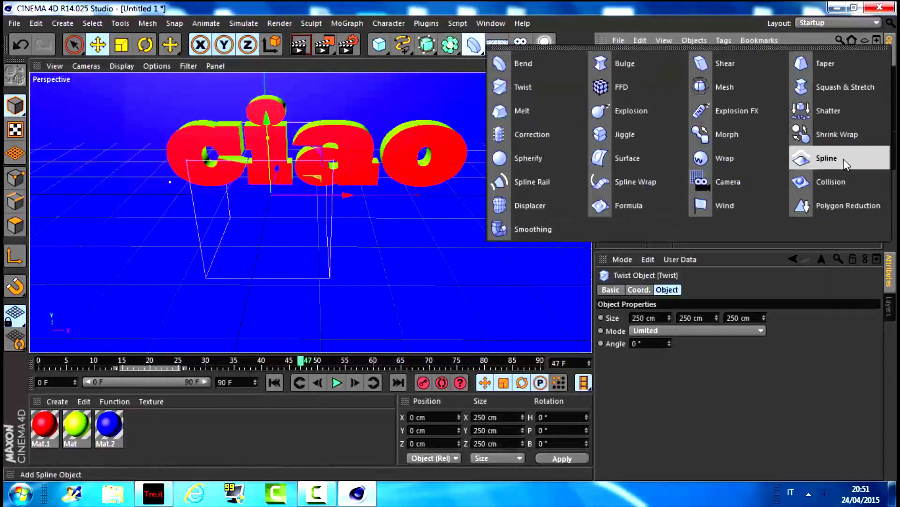
click(818, 120)
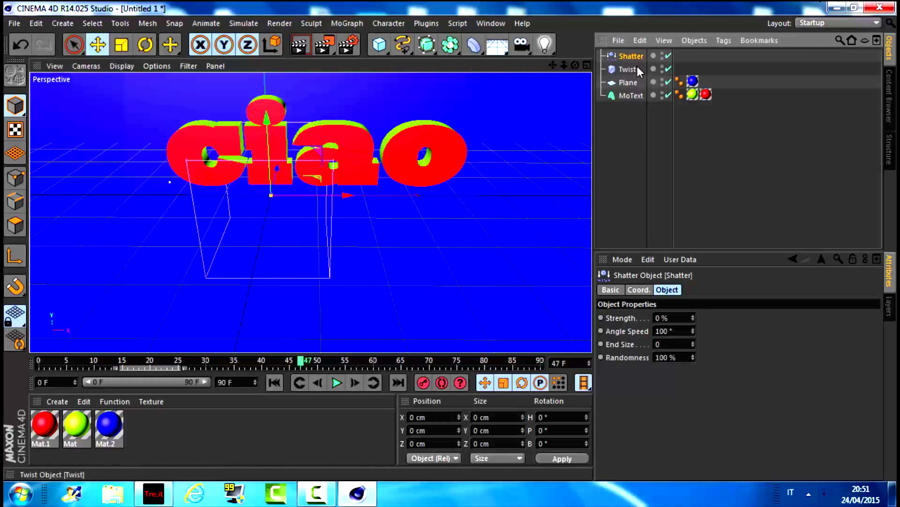
click(638, 69)
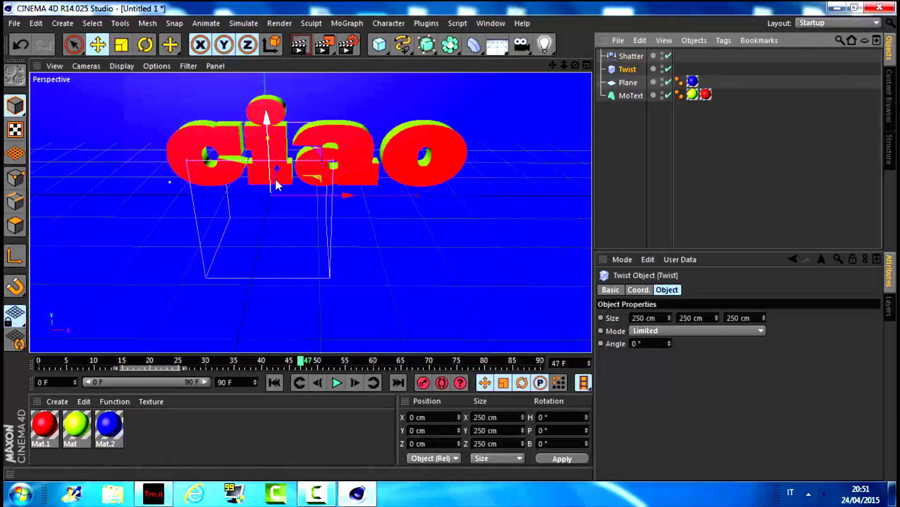
click(587, 65)
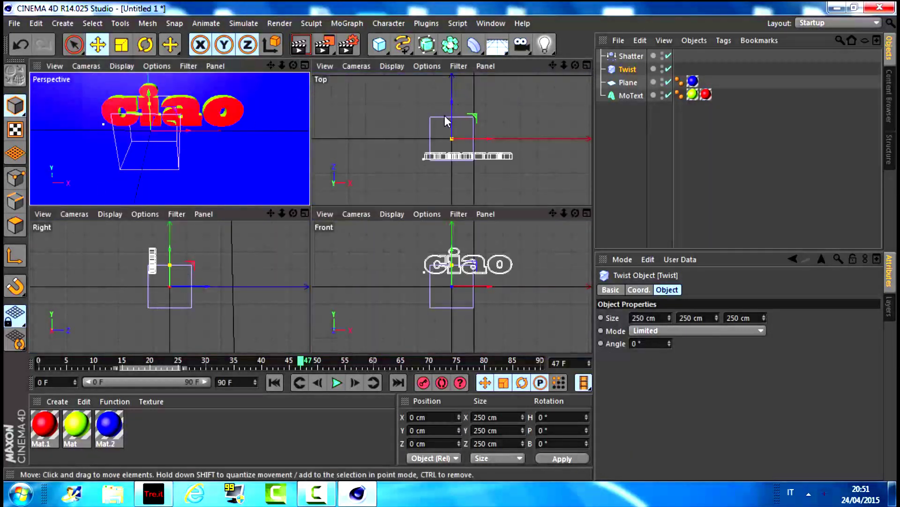
- Move the Twist cage to Z -106.985 cm and Y 130.56 cm around the ciao text
drag(451, 109, 451, 131)
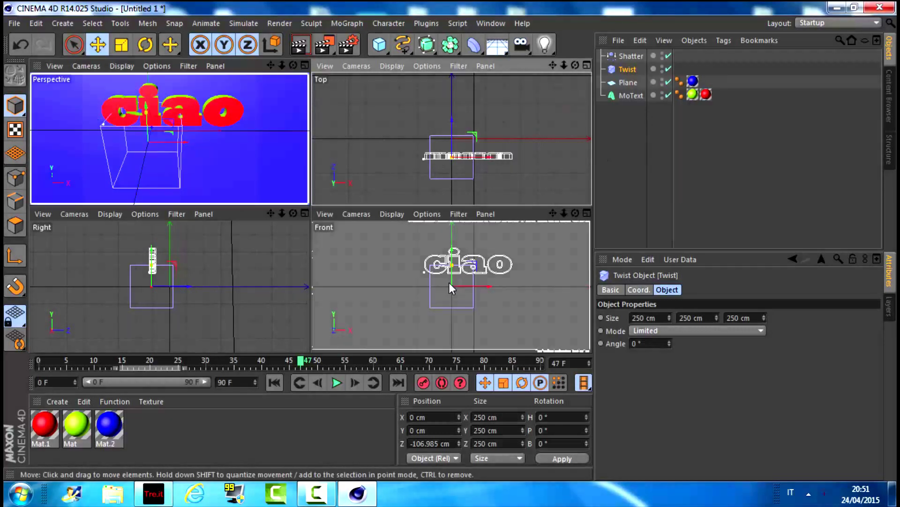
drag(452, 275, 451, 252)
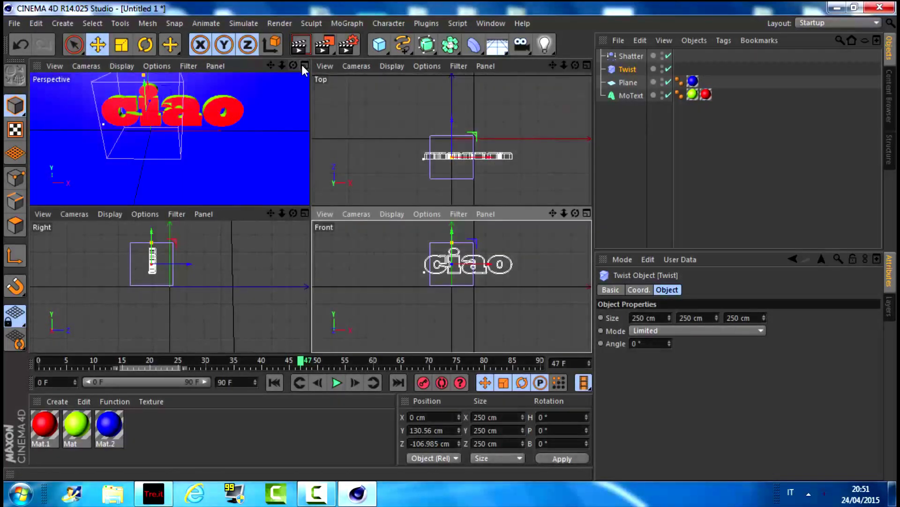
click(304, 65)
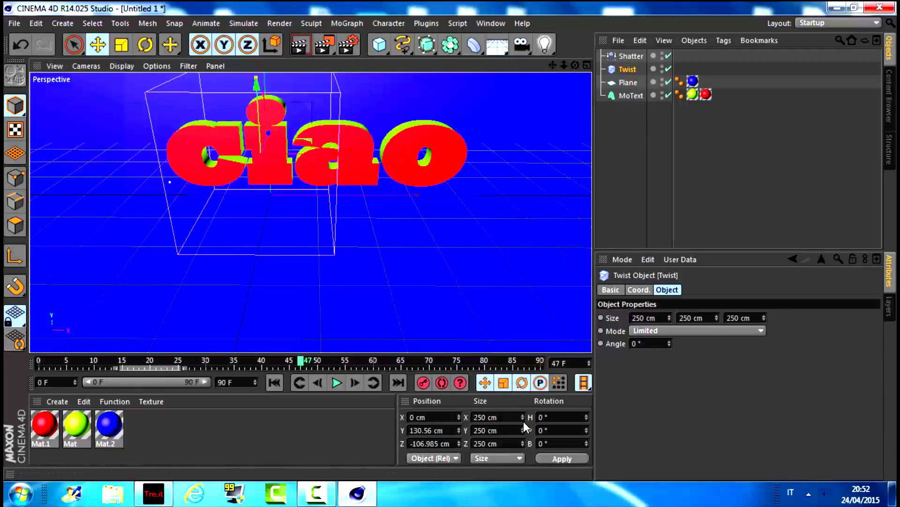
- Try a 400 cm Twist size, undo it, and shift the Twist deformer right along X
double_click(485, 417)
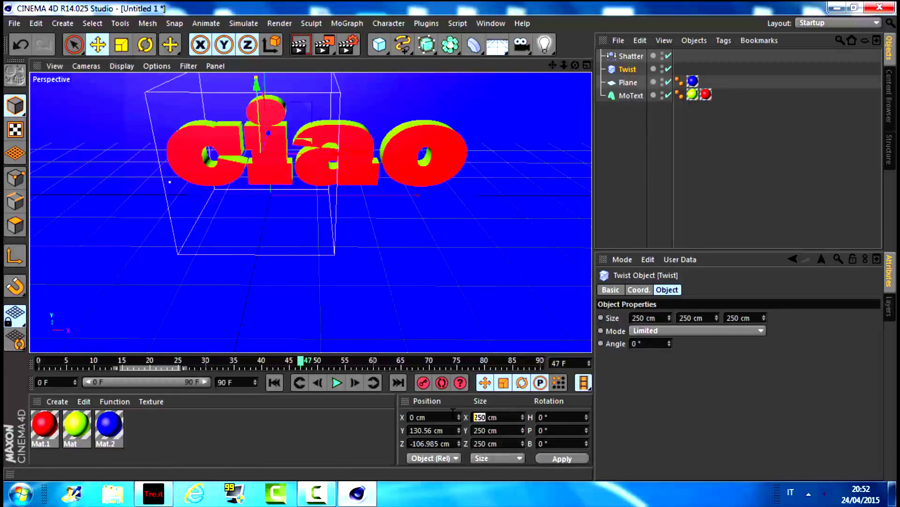
text(400)
click(549, 458)
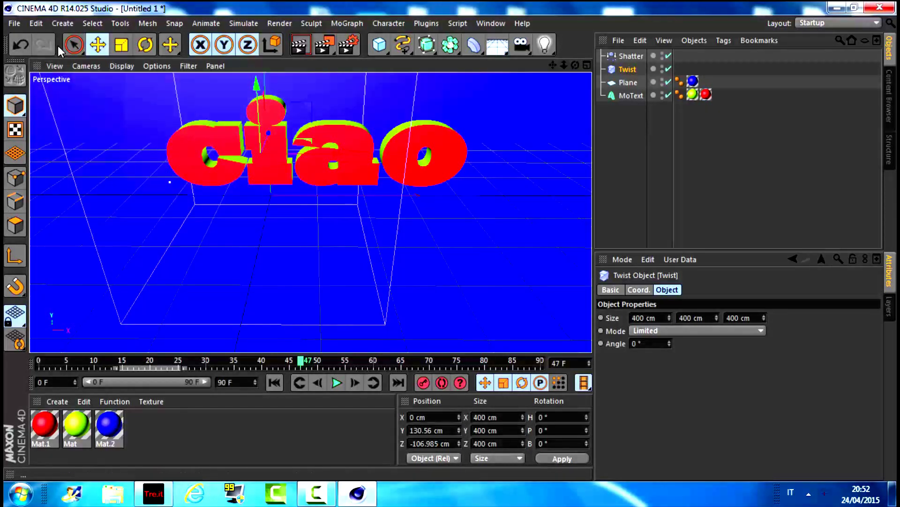
click(20, 41)
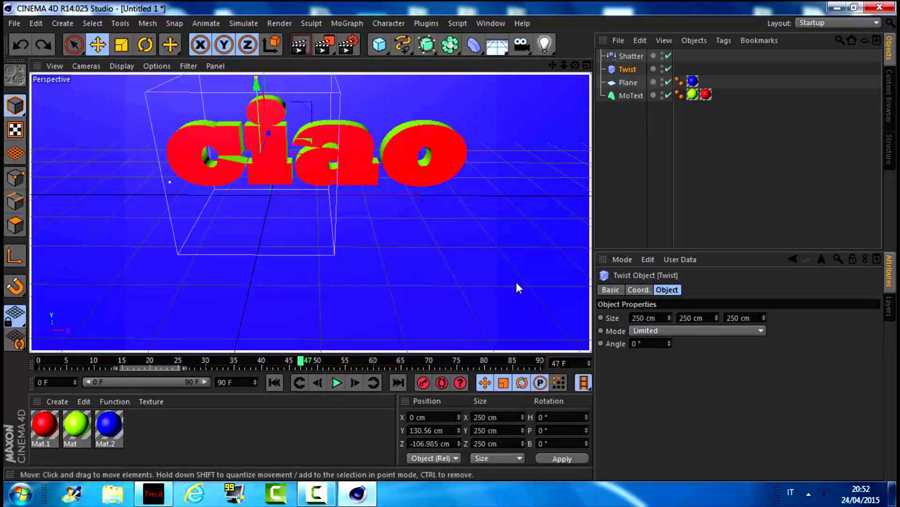
key(ctrl+r)
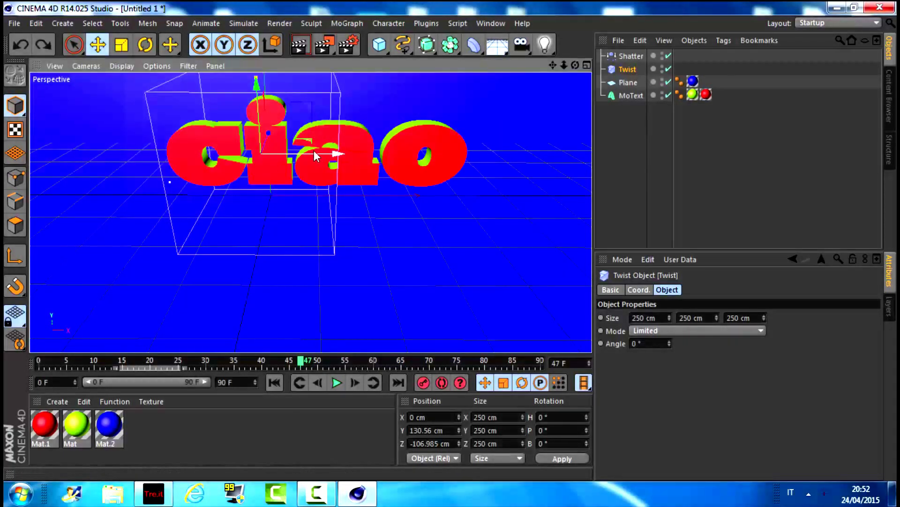
drag(314, 150, 362, 150)
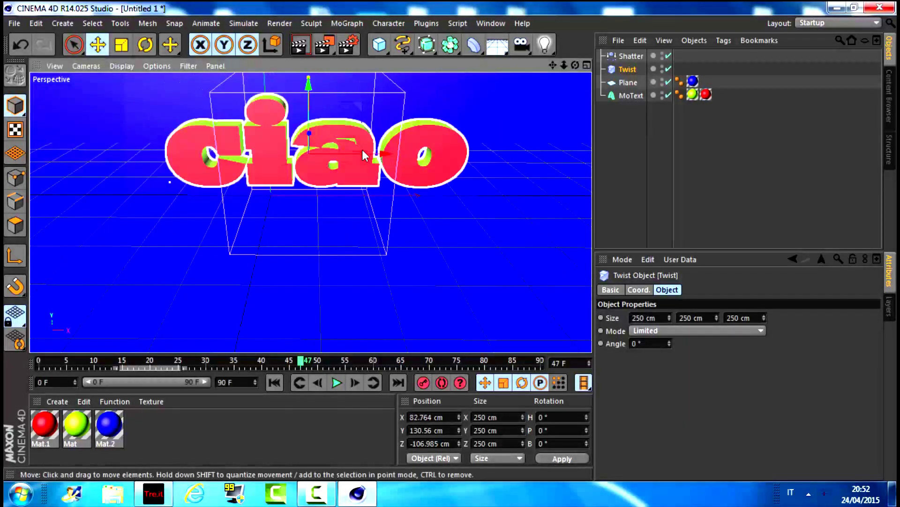
click(362, 150)
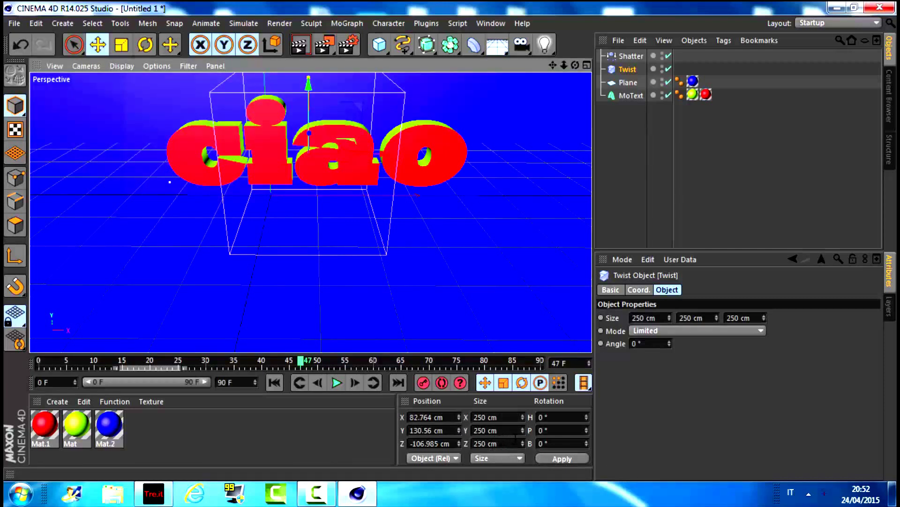
- Enlarge the Twist cage stepwise through 330 and 433 cm to 579 cm on every axis
click(524, 442)
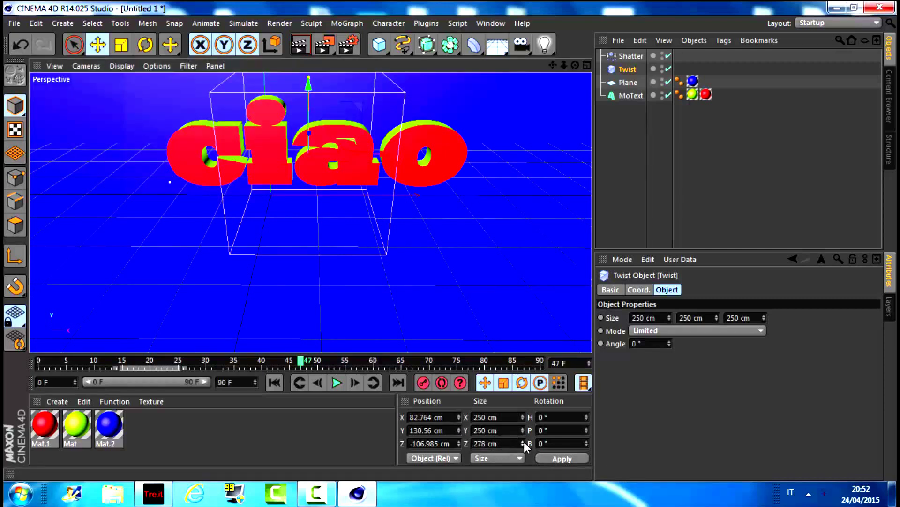
click(558, 458)
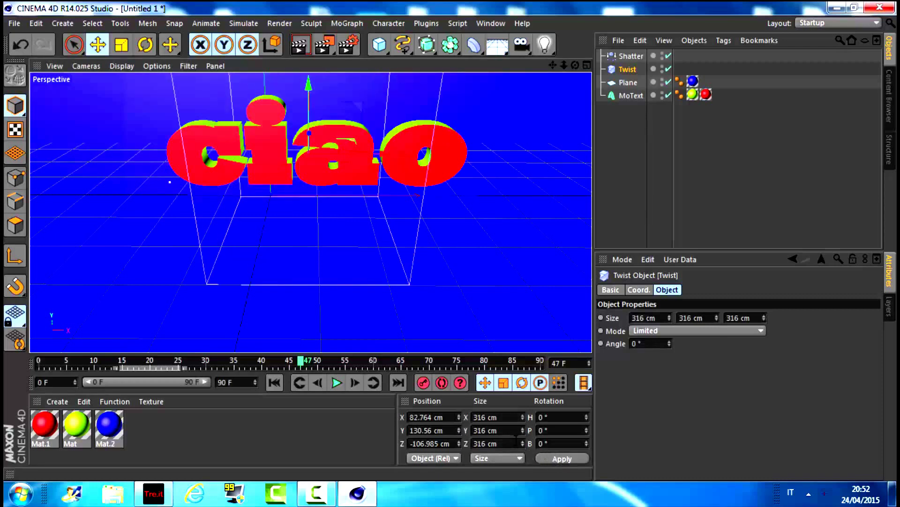
drag(522, 438, 522, 438)
click(513, 459)
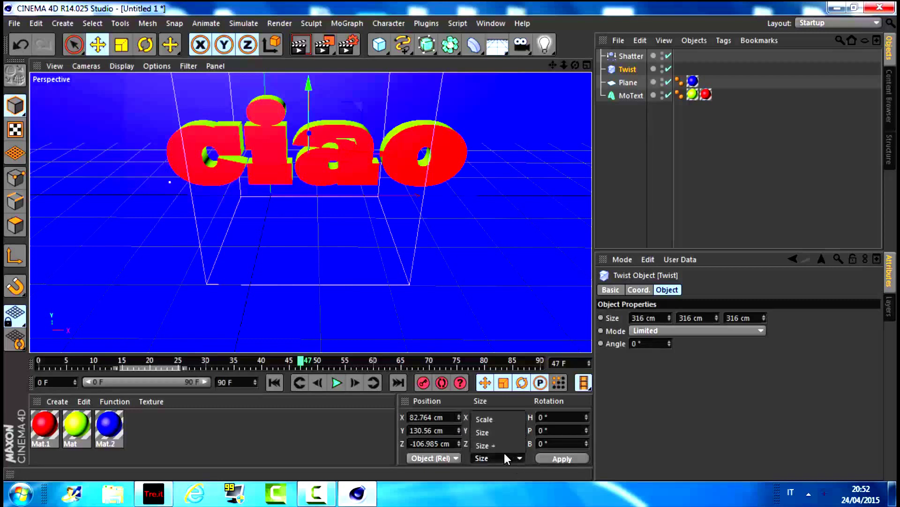
click(561, 458)
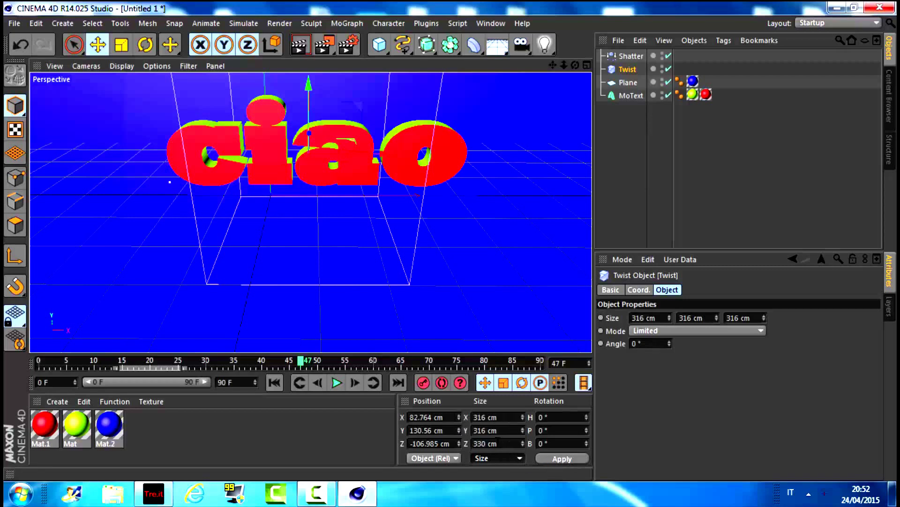
click(566, 459)
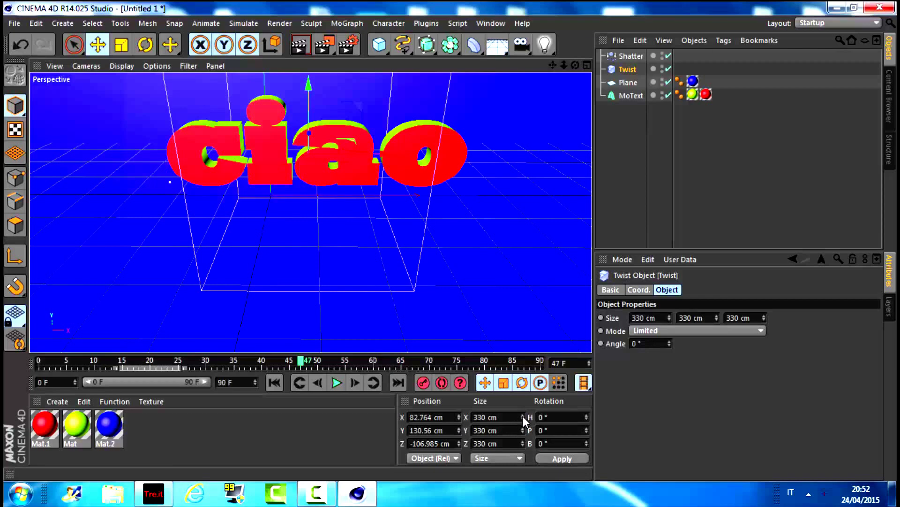
drag(523, 416, 522, 416)
click(556, 456)
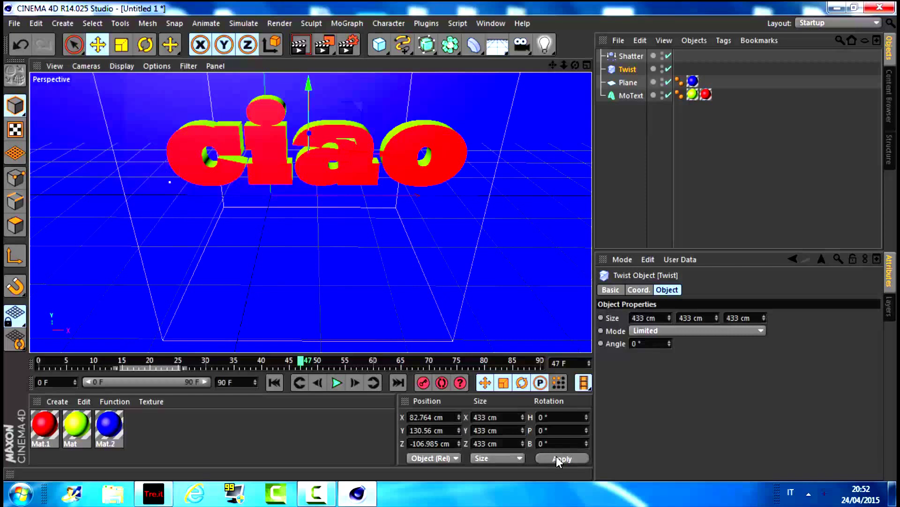
click(586, 65)
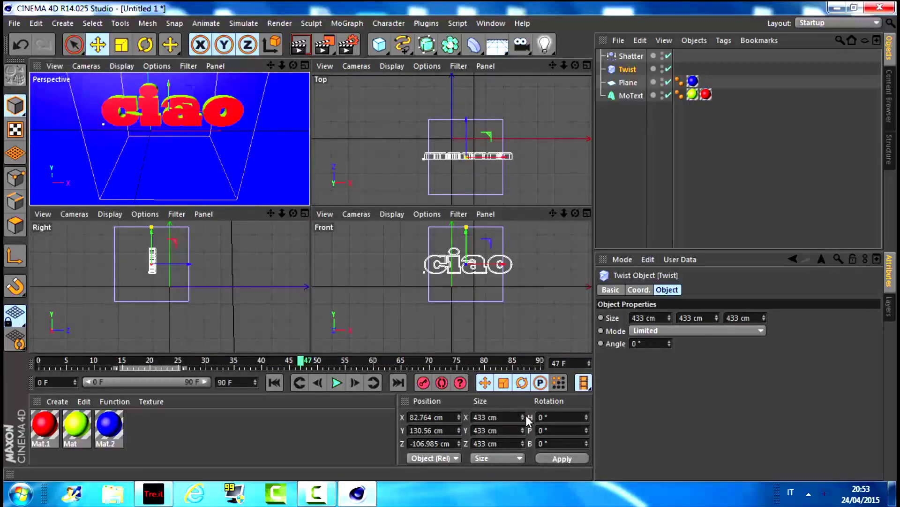
drag(524, 415, 524, 414)
click(569, 460)
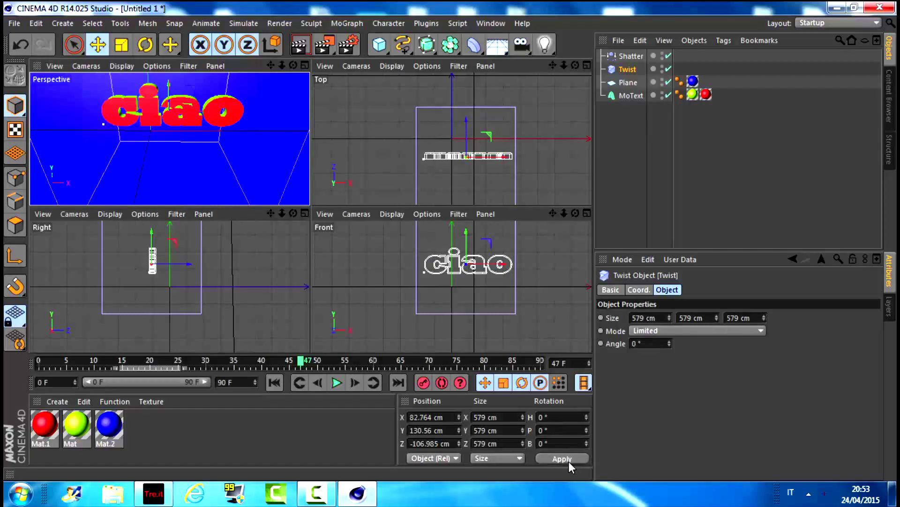
- At frame 0, move the Twist deformer along X to 762.354 cm near the text
click(306, 64)
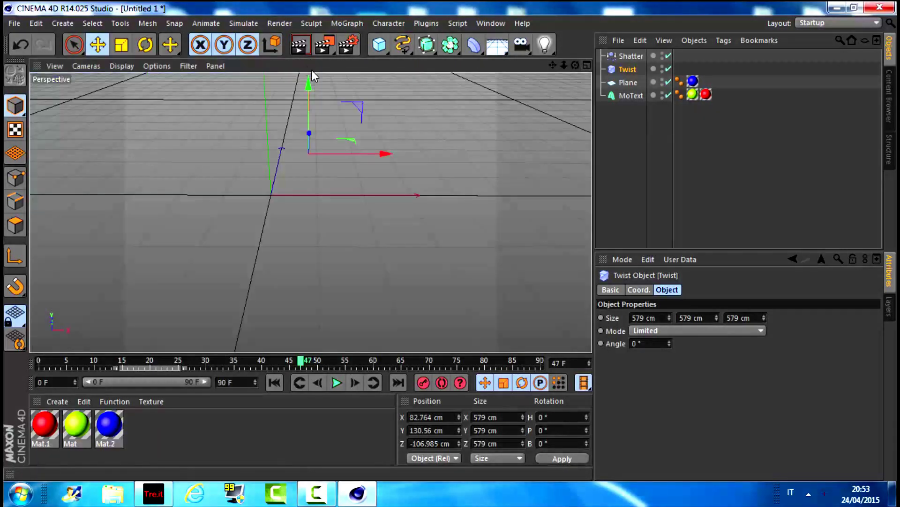
key(ctrl+r)
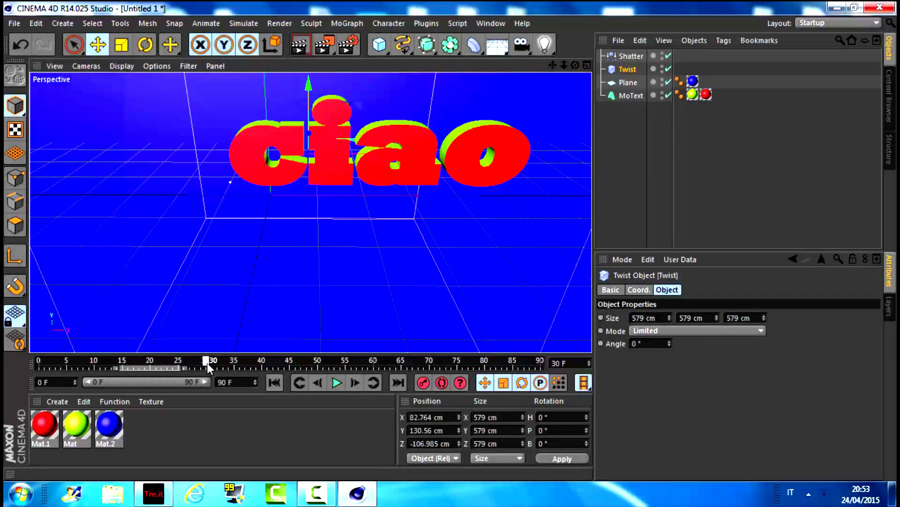
mouse_move(207, 362)
mouse_down()
mouse_move(167, 345)
mouse_move(18, 356)
mouse_up()
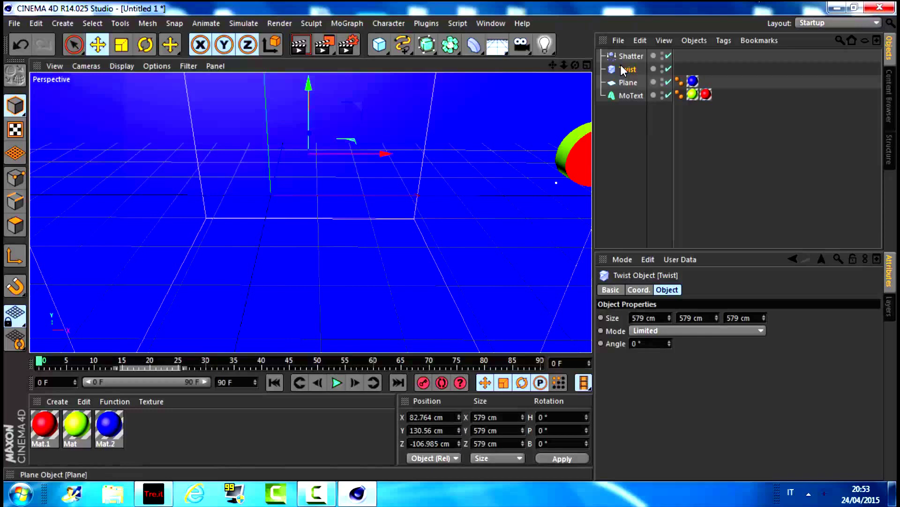
drag(624, 69, 629, 94)
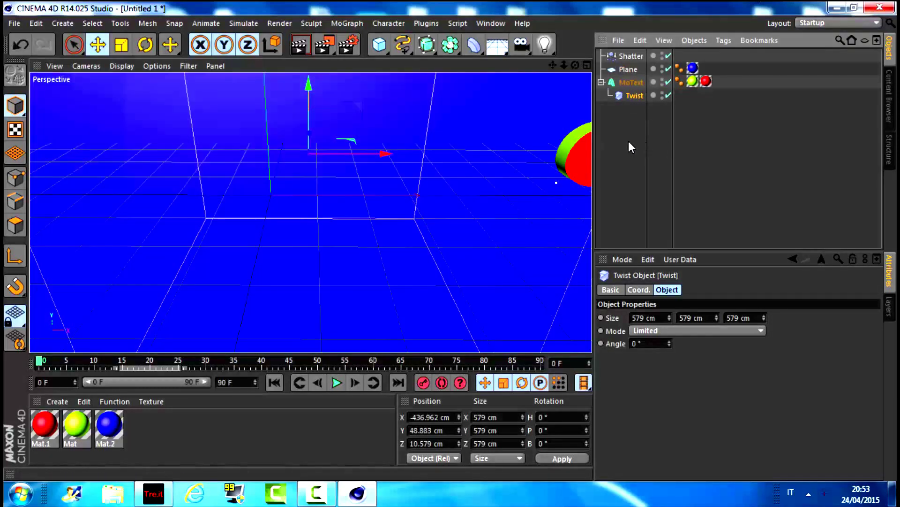
drag(623, 95, 628, 77)
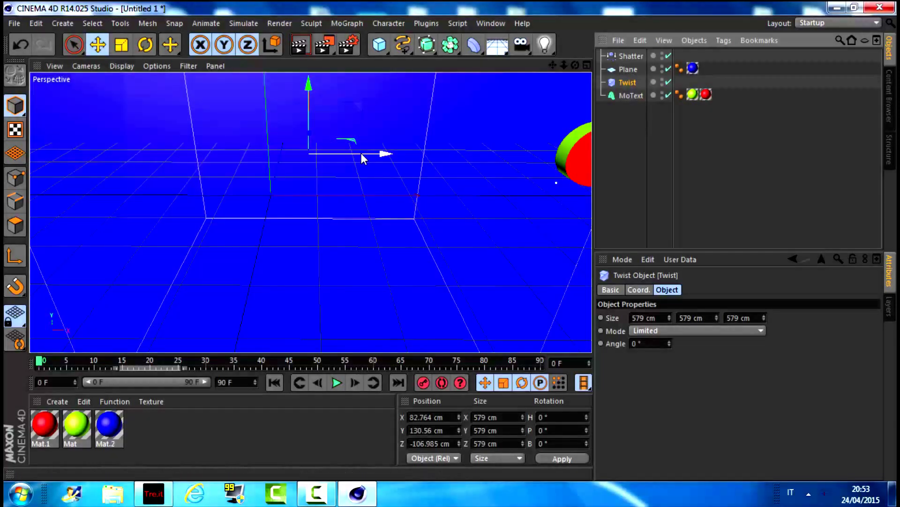
drag(361, 153, 591, 154)
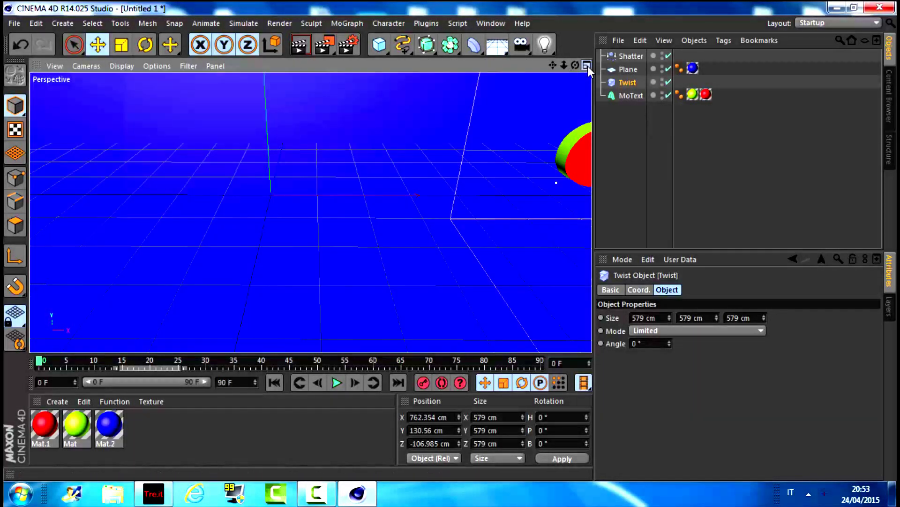
click(587, 66)
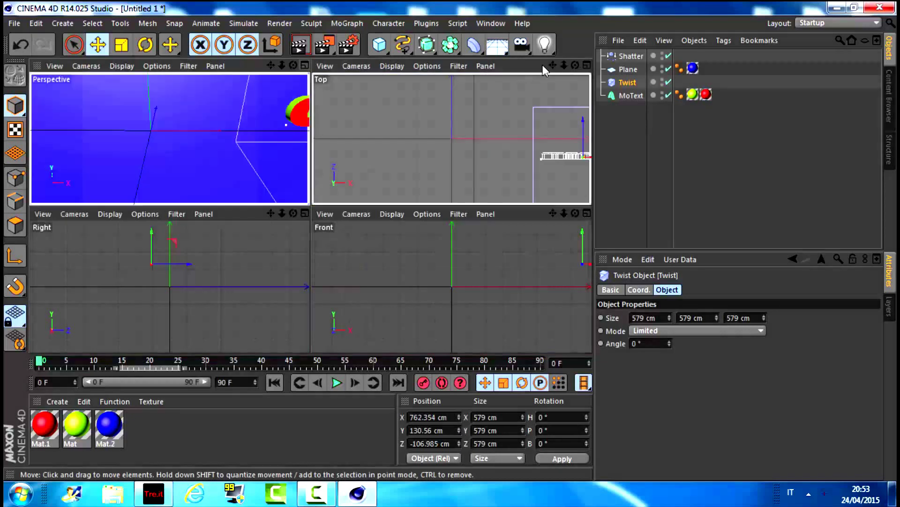
drag(553, 65, 451, 139)
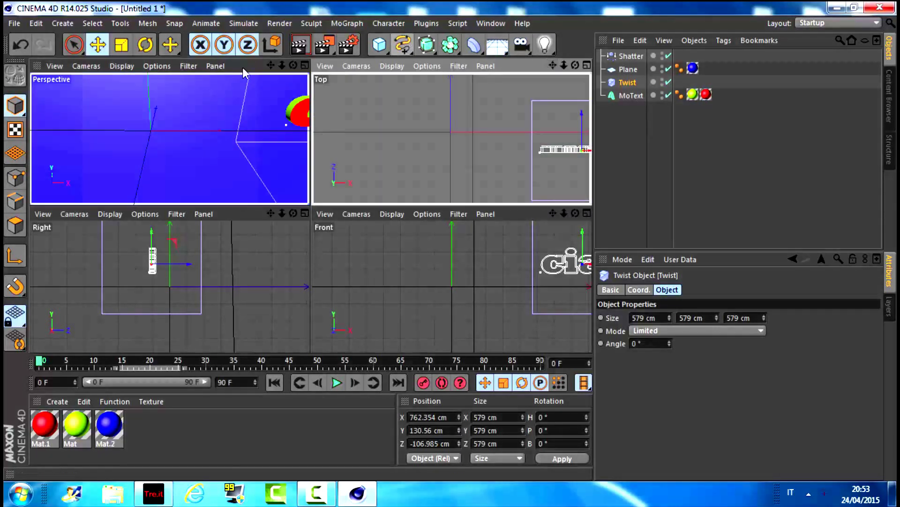
click(305, 65)
click(300, 46)
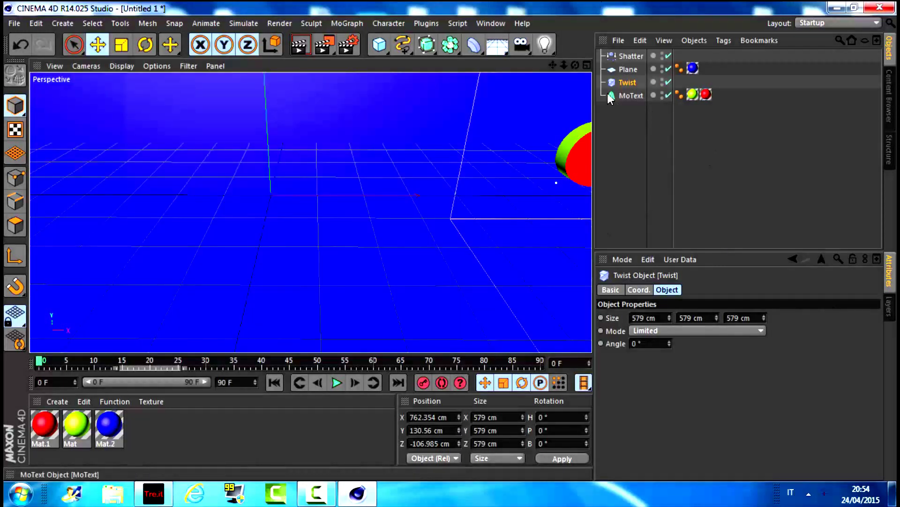
- Nest the Twist deformer under MoText and try twist angles of 3° and 5°
mouse_move(614, 83)
mouse_down()
mouse_move(650, 111)
mouse_move(643, 97)
mouse_up()
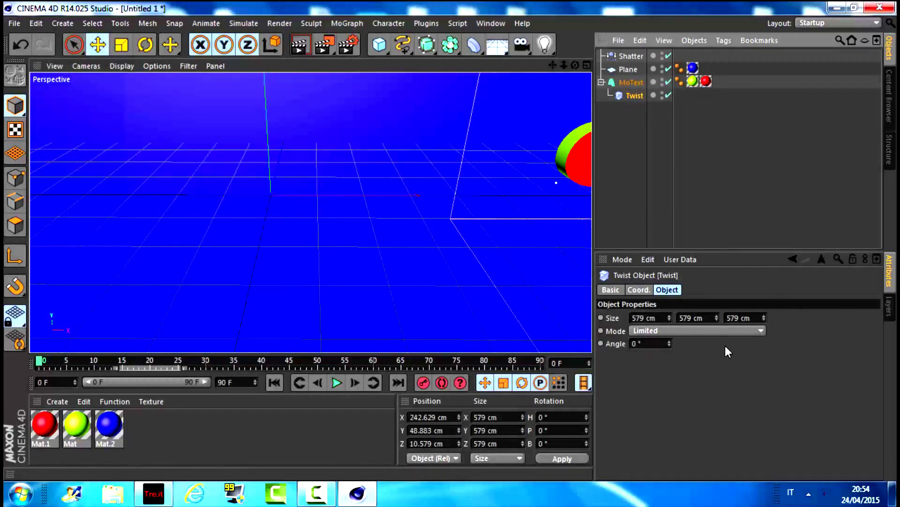
click(668, 341)
text(3)
key(Return)
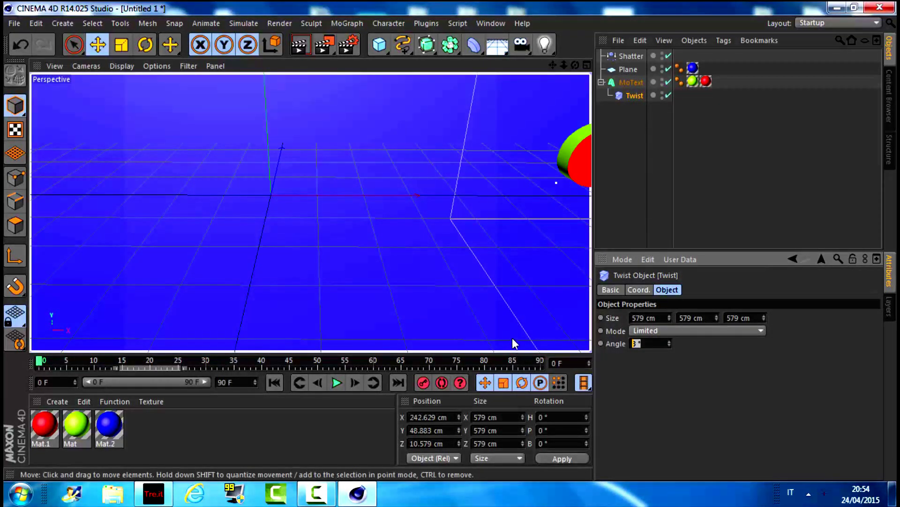
text(5)
key(Return)
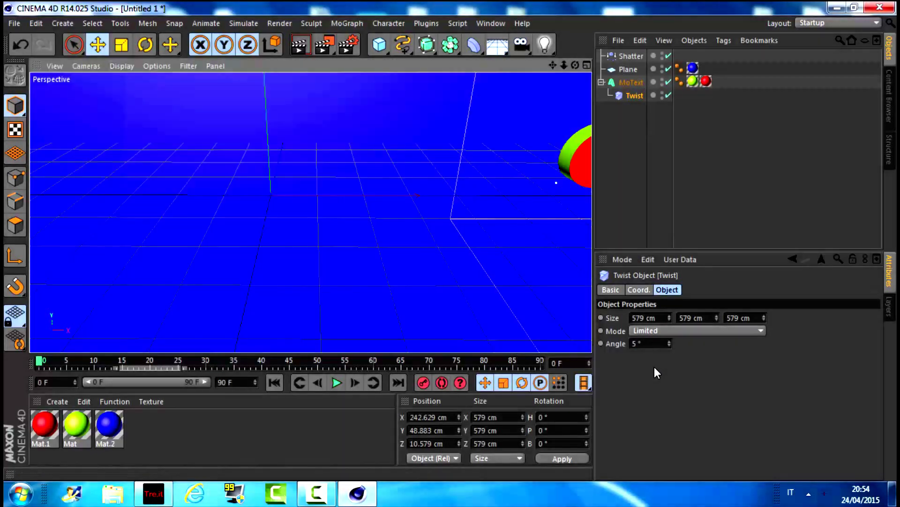
- Set the Twist angle to 500°, correcting an accidental 5000° entry
double_click(637, 345)
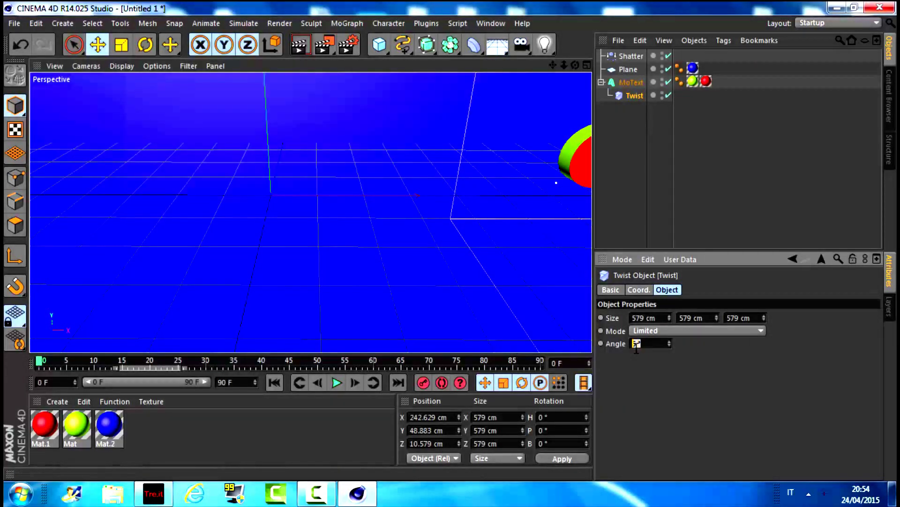
text(50)
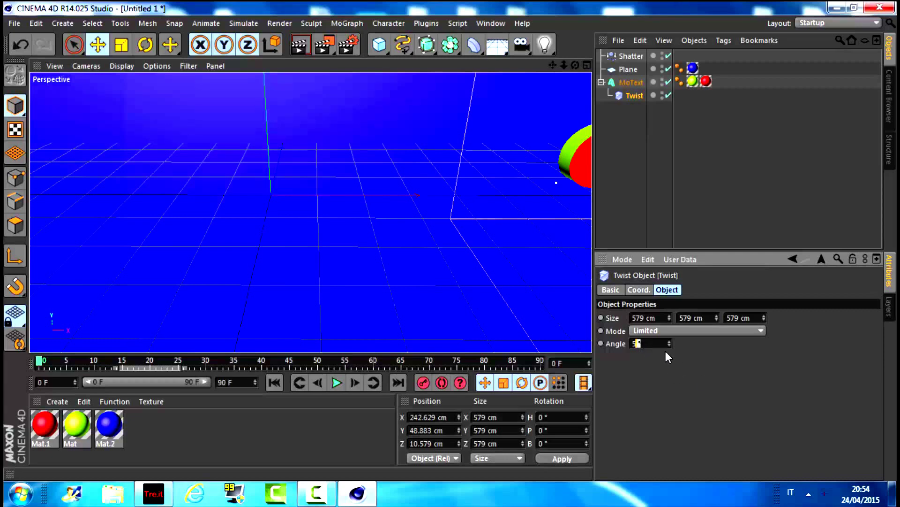
key(BackSpace)
key(Return)
text(000)
key(Return)
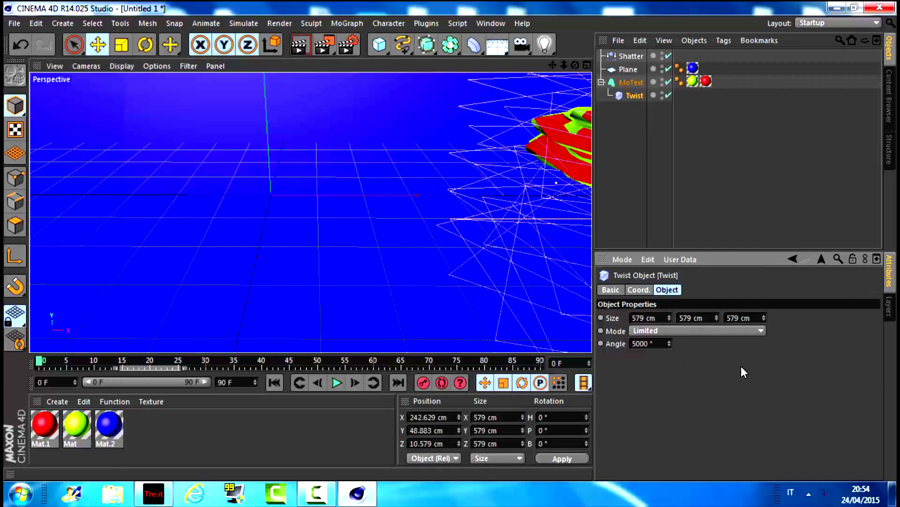
click(654, 344)
drag(648, 344, 642, 347)
text(0)
key(Return)
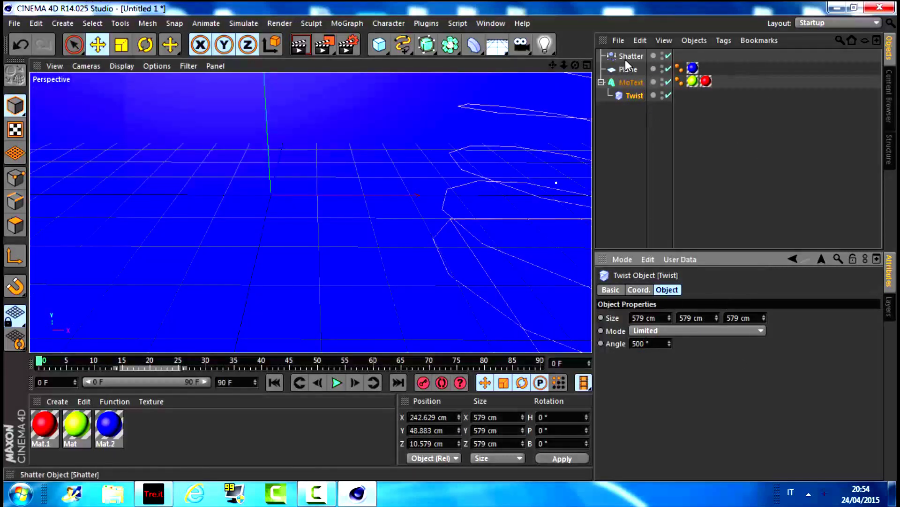
- Place Shatter under MoText above Twist and set its Strength to 35 %
drag(625, 60, 640, 94)
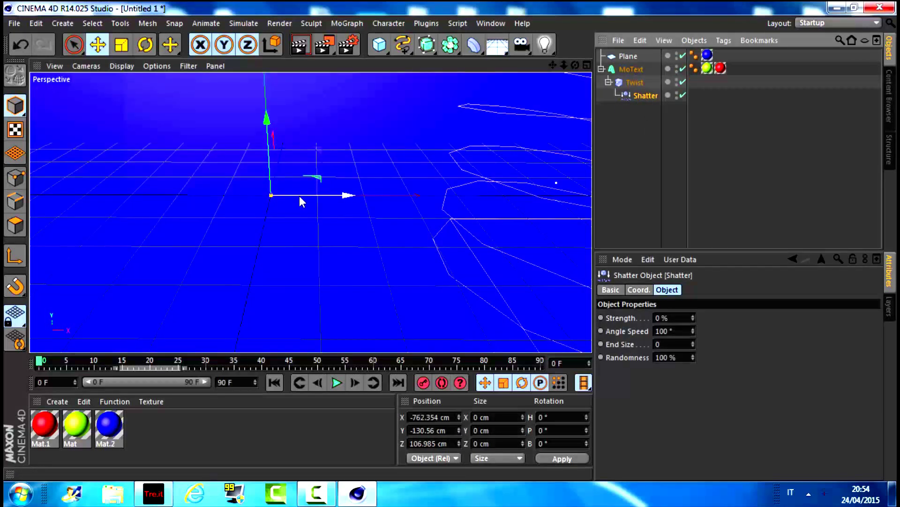
mouse_move(300, 196)
mouse_down()
mouse_move(323, 200)
mouse_move(301, 198)
mouse_up()
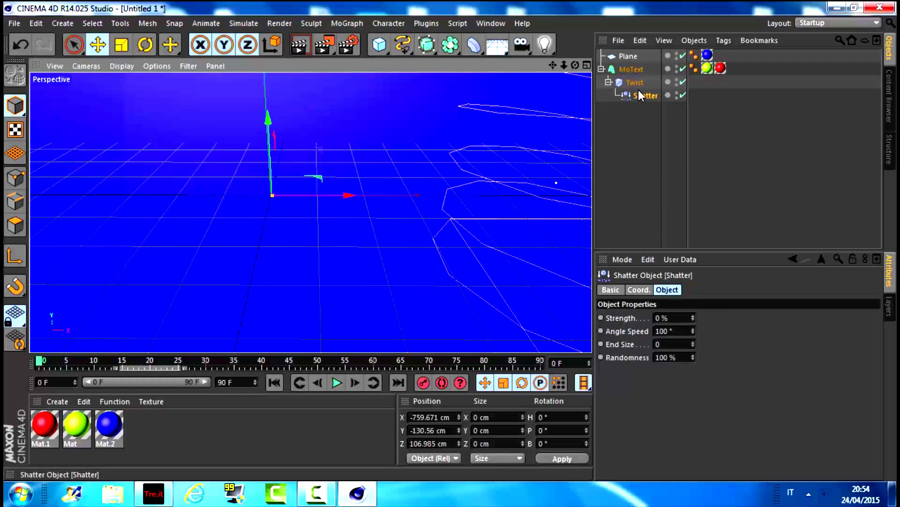
drag(638, 96, 626, 78)
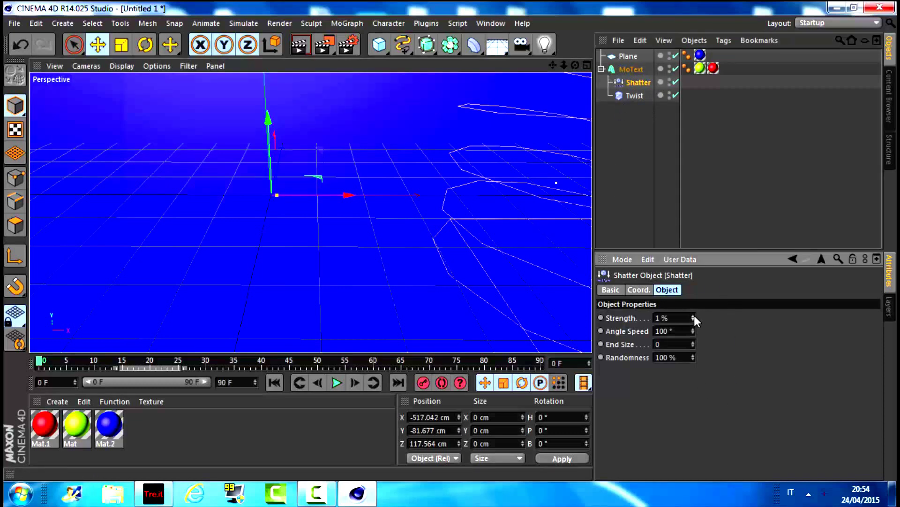
drag(694, 316, 695, 312)
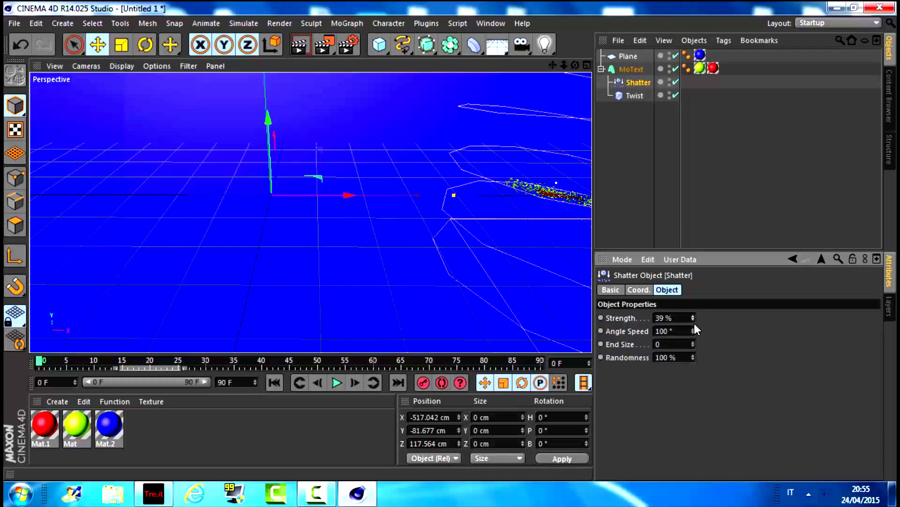
drag(694, 322, 694, 317)
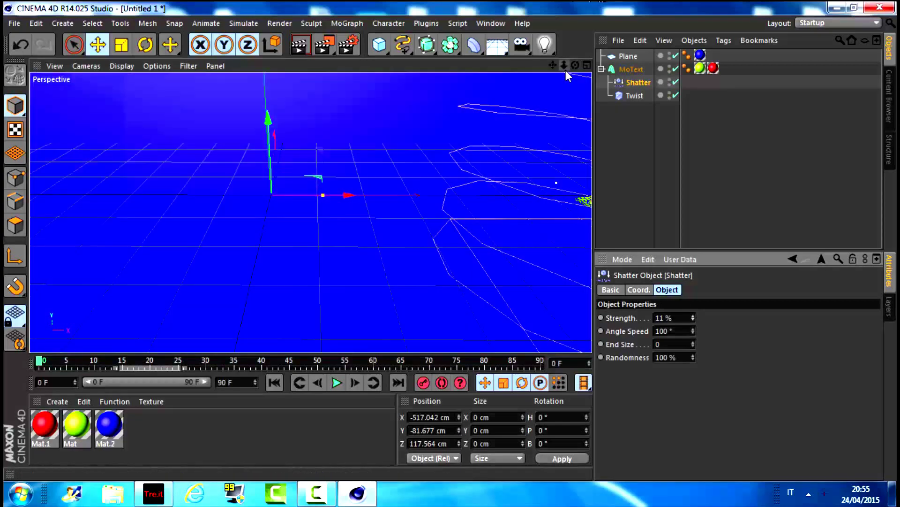
mouse_move(565, 65)
mouse_down()
mouse_move(311, 212)
mouse_move(568, 190)
mouse_up()
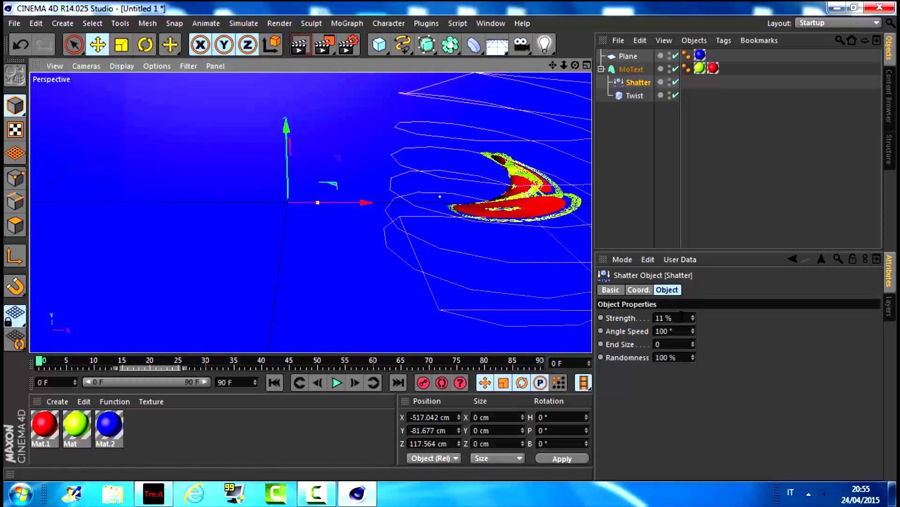
drag(695, 316, 693, 317)
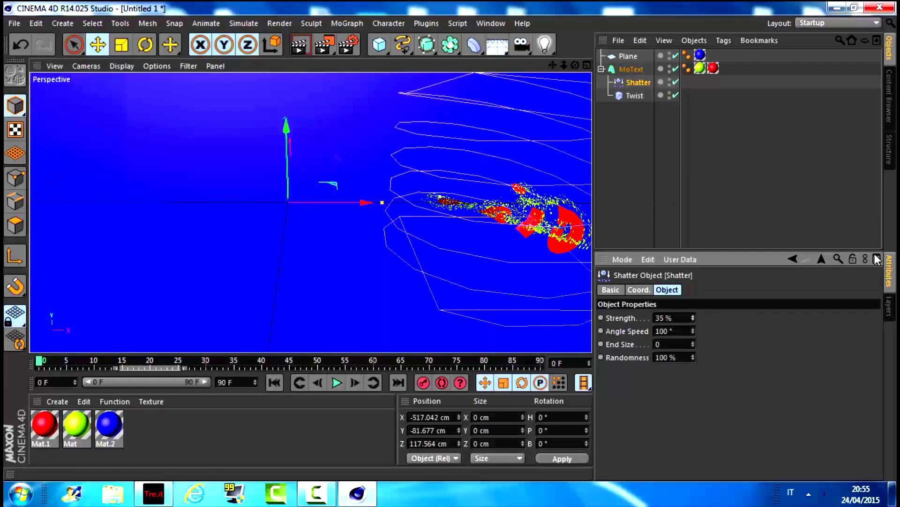
- Keyframe the Shatter Strength at 35 % on frame 0 and preview the animation
right_click(604, 316)
mouse_move(636, 291)
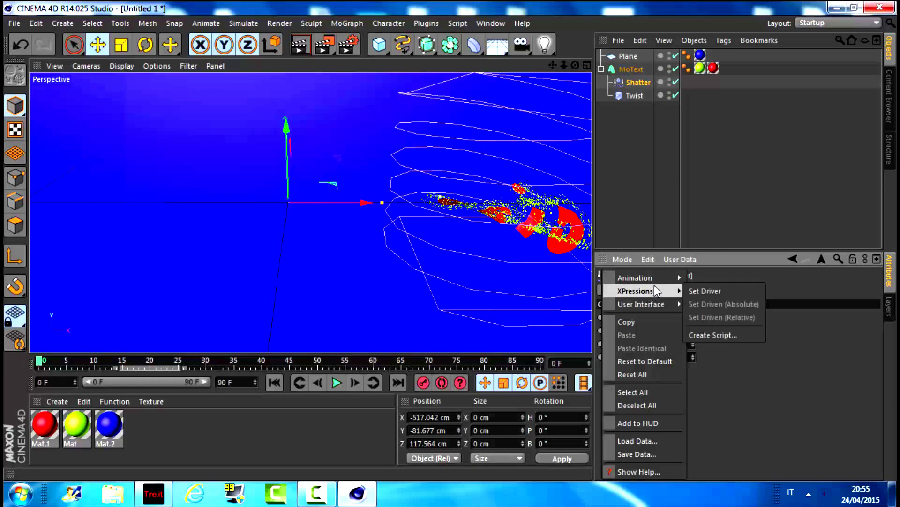
click(702, 277)
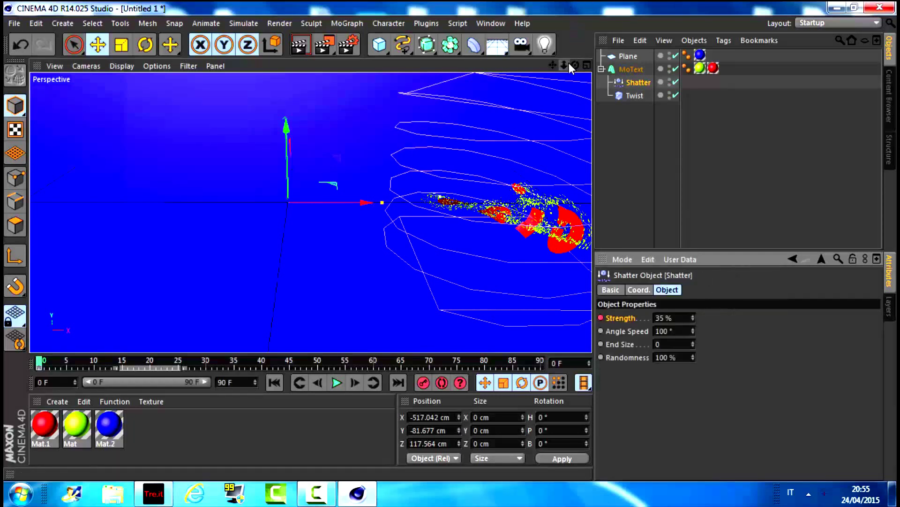
drag(564, 65, 311, 213)
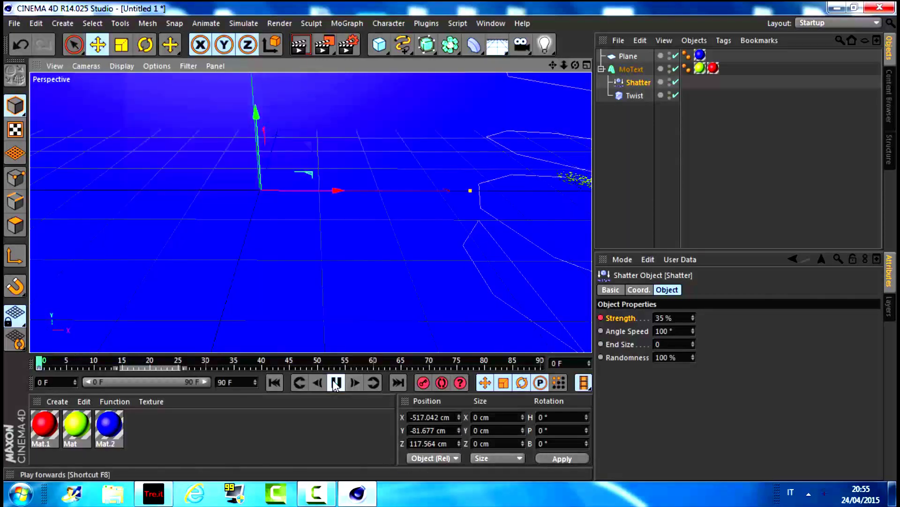
click(336, 383)
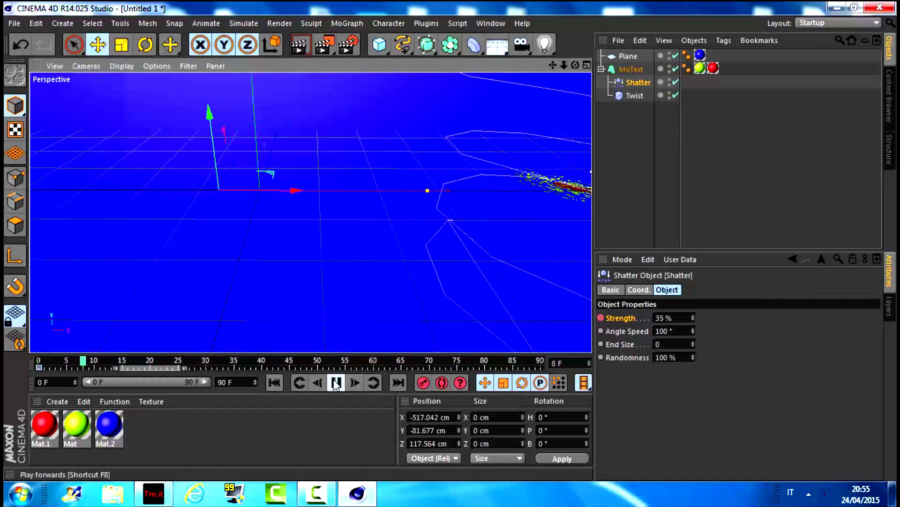
click(336, 382)
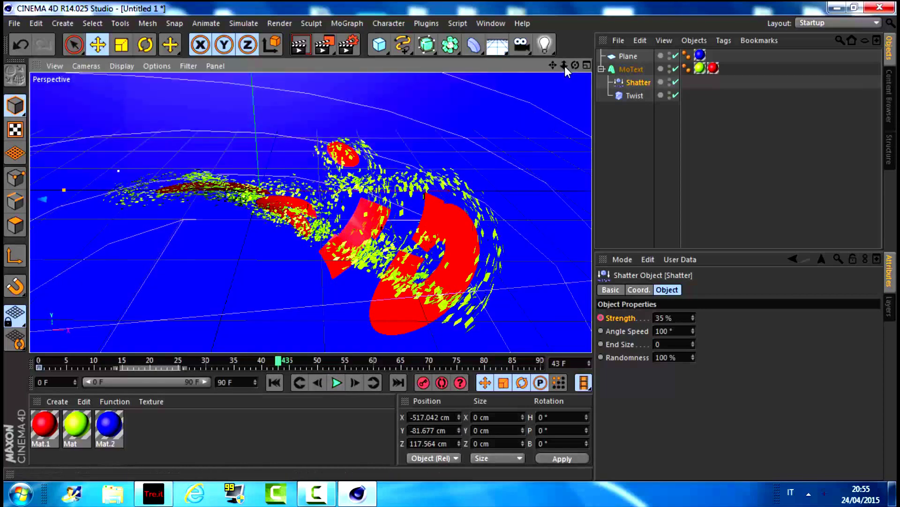
- Move the playhead to frame 40 and reselect the Shatter effector
drag(564, 65, 539, 65)
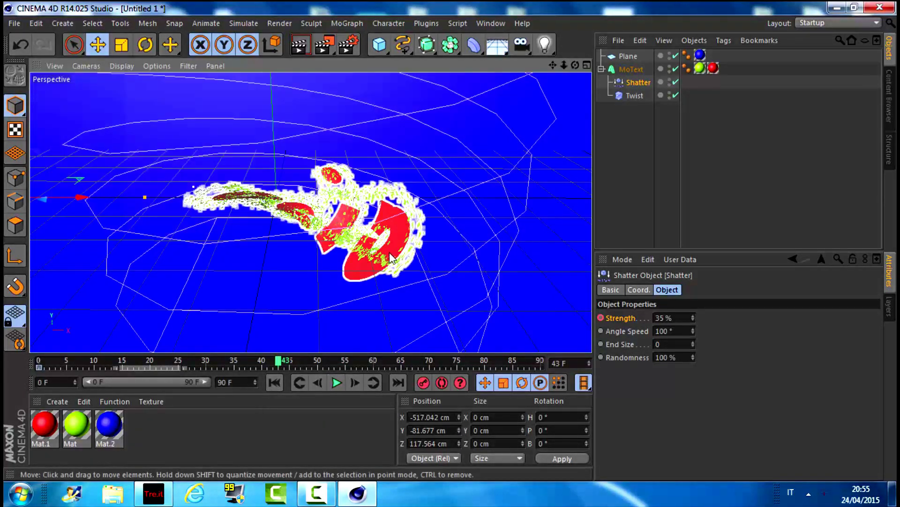
click(334, 256)
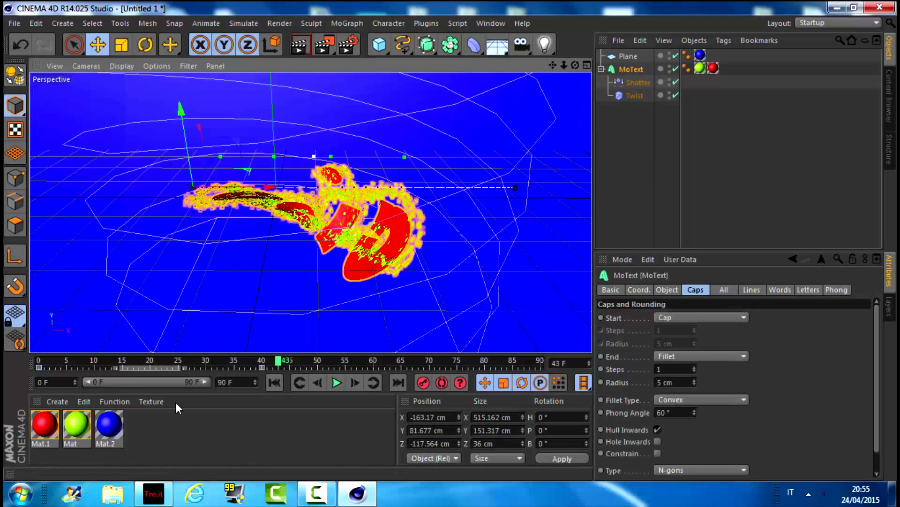
click(262, 362)
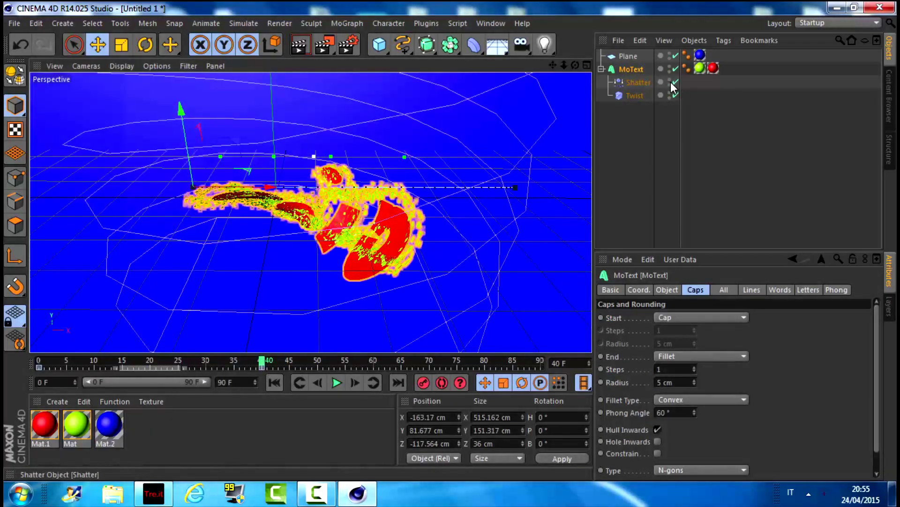
click(634, 56)
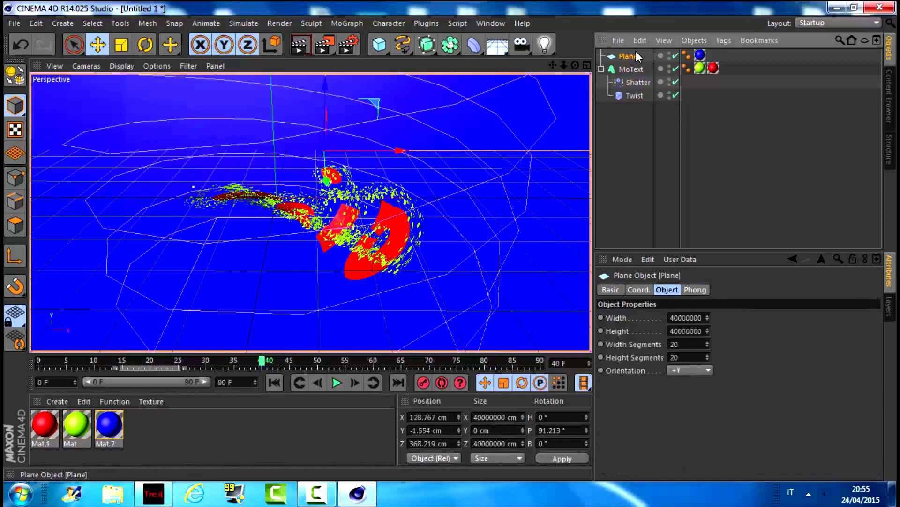
click(627, 84)
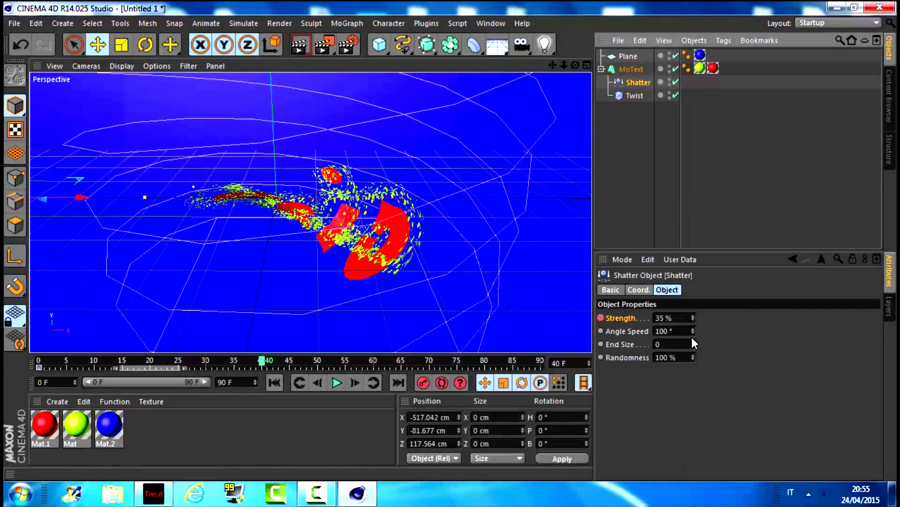
- At frame 40, set Shatter Strength to 0 % and keyframe it, then scrub to check
drag(682, 319, 639, 318)
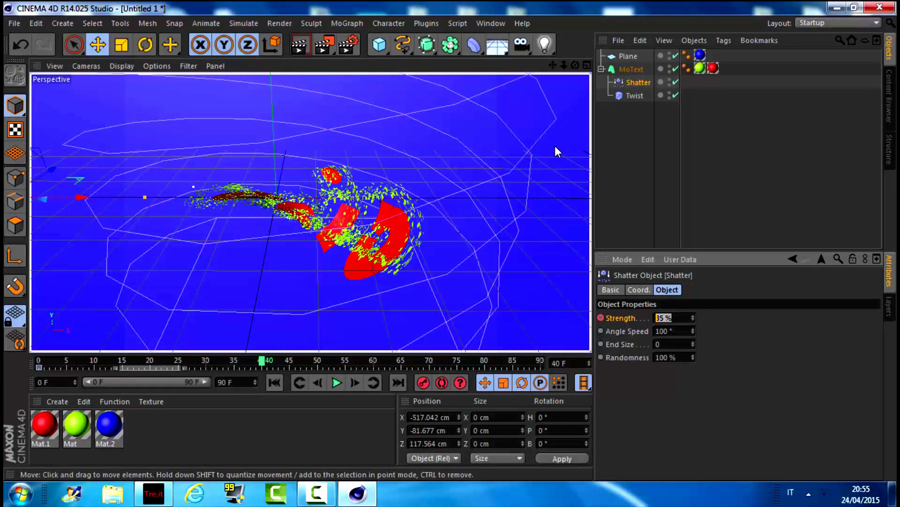
text(0)
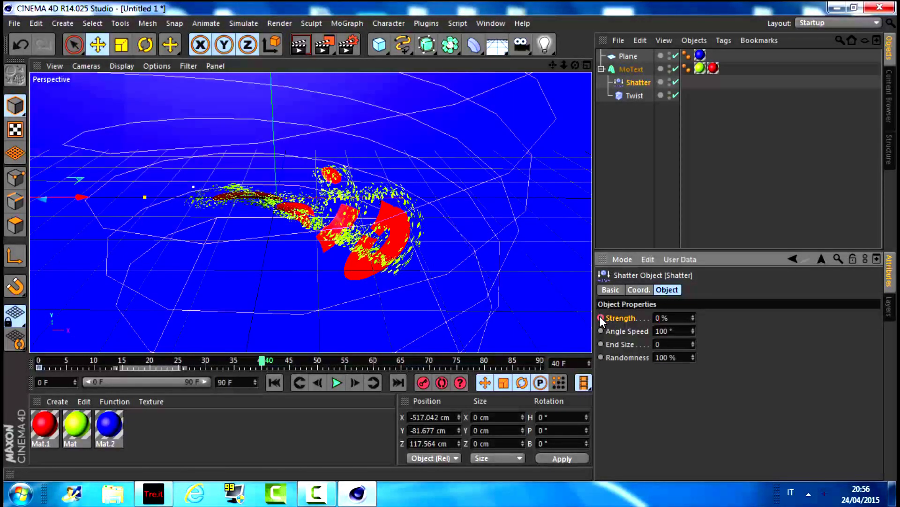
right_click(600, 316)
click(722, 277)
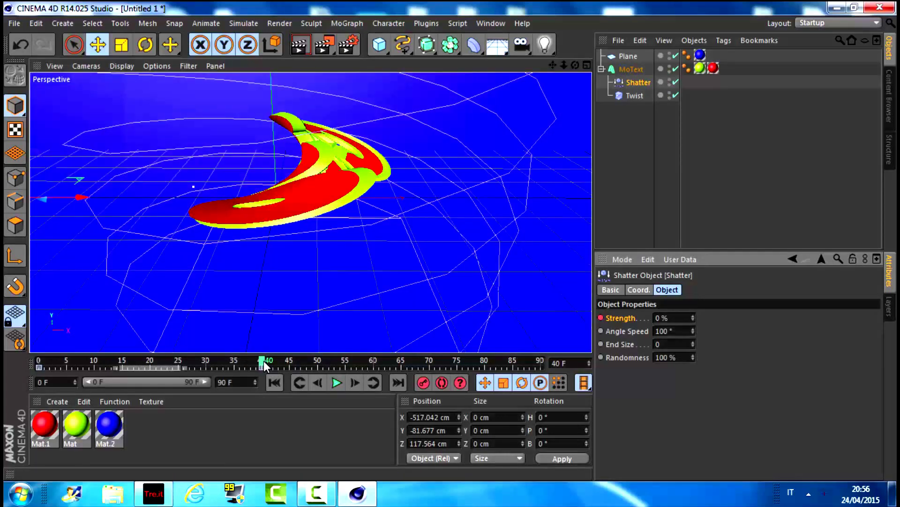
drag(263, 361, 39, 364)
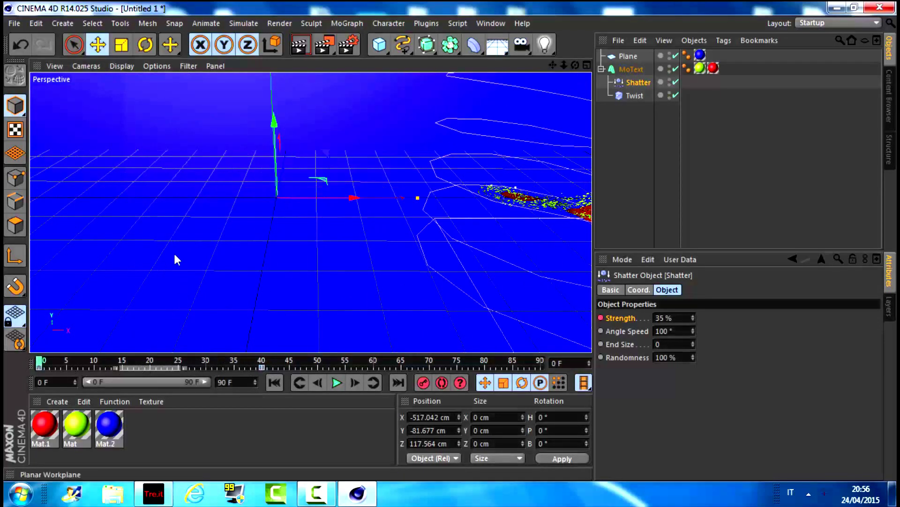
click(624, 93)
- Key the Twist angle at 1000° on the starting frame
click(656, 344)
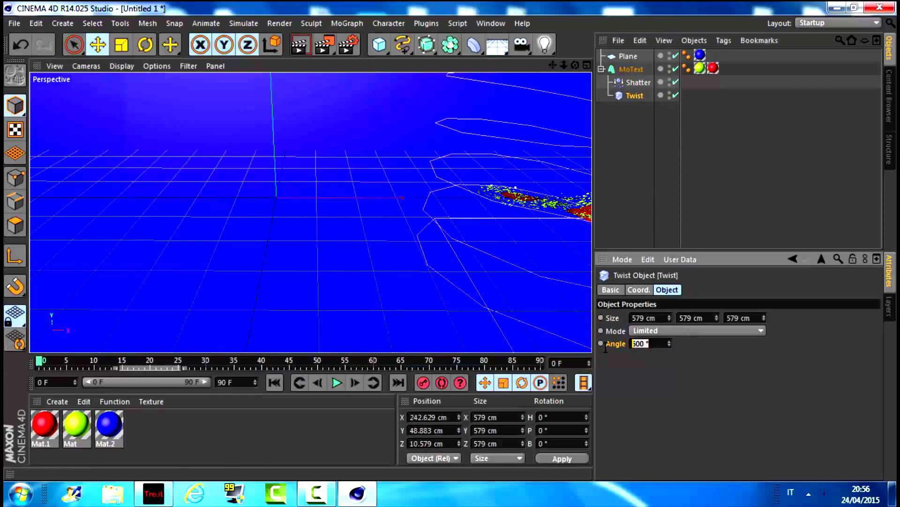
text(100)
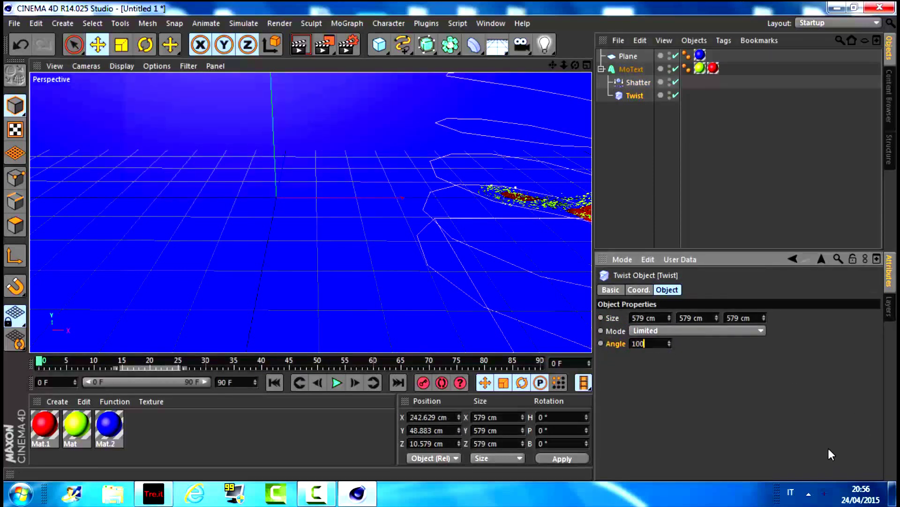
text(0)
key(Return)
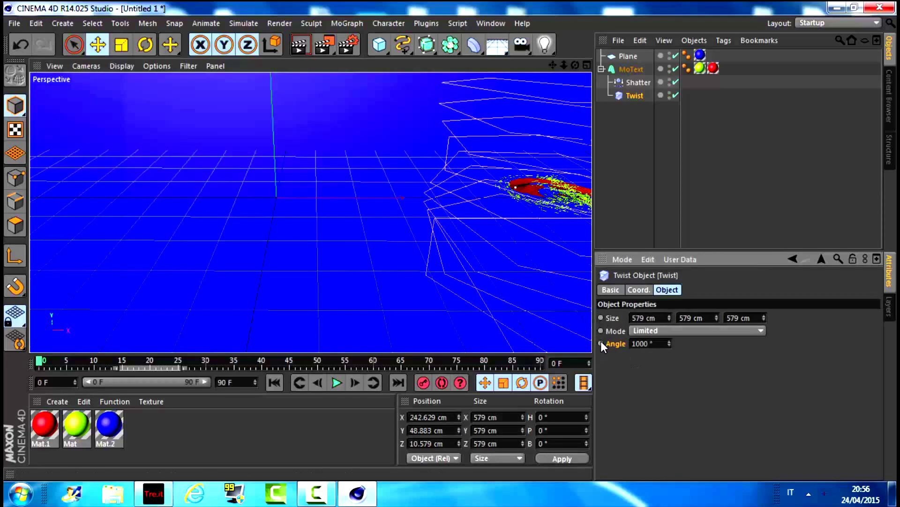
right_click(600, 343)
mouse_move(635, 277)
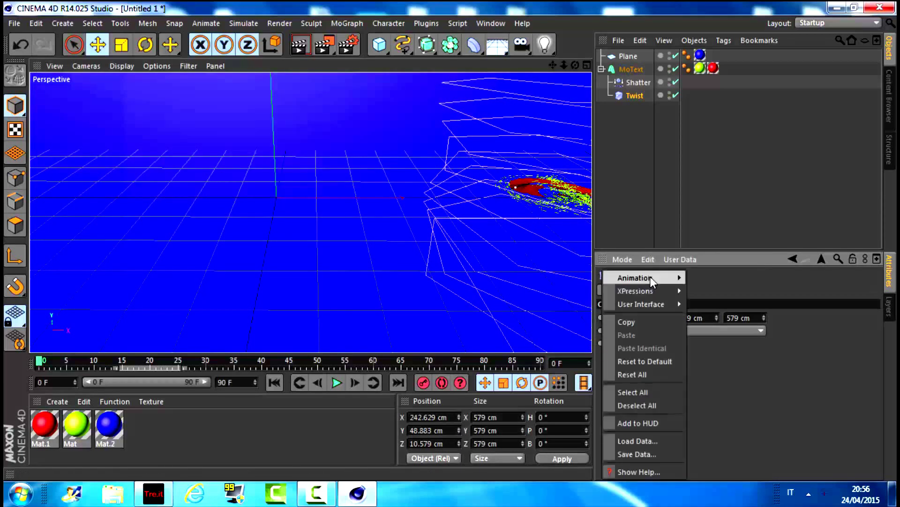
click(697, 278)
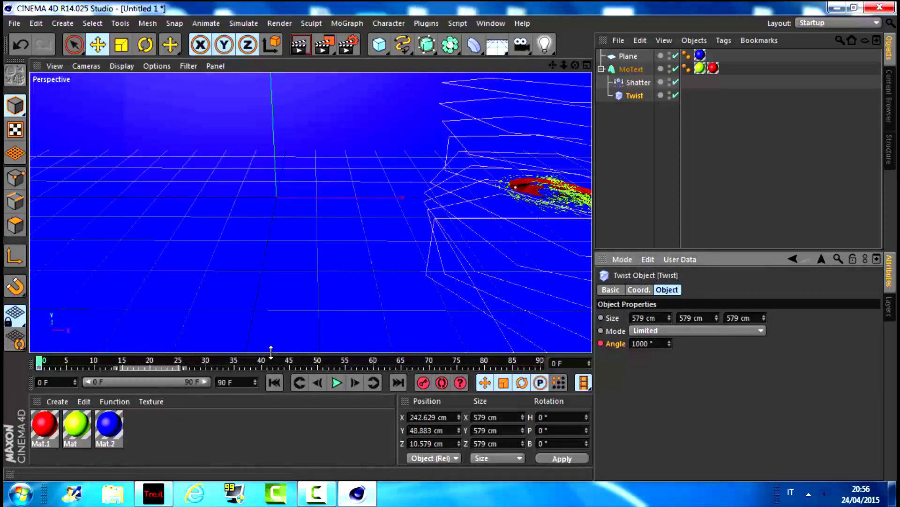
- At frame 40, change the Twist angle to -100° and record it as a keyframe
click(259, 361)
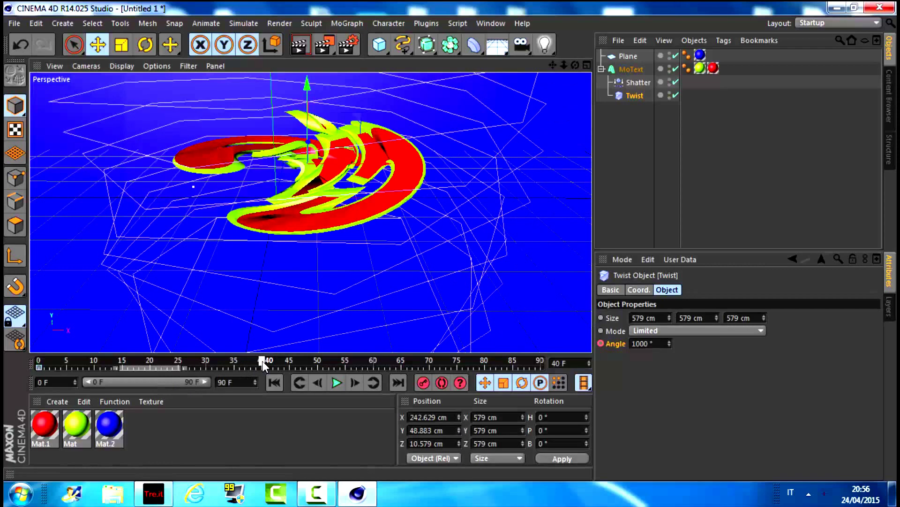
click(647, 344)
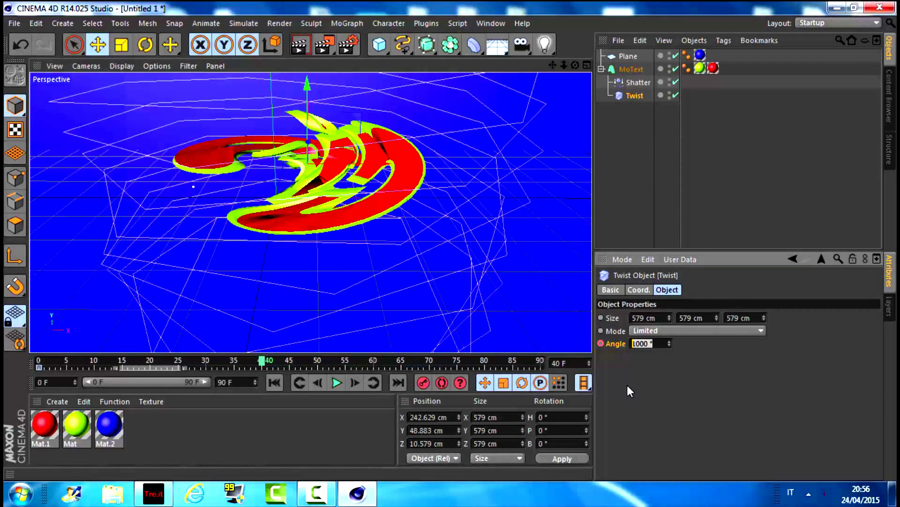
text(100)
key(Home)
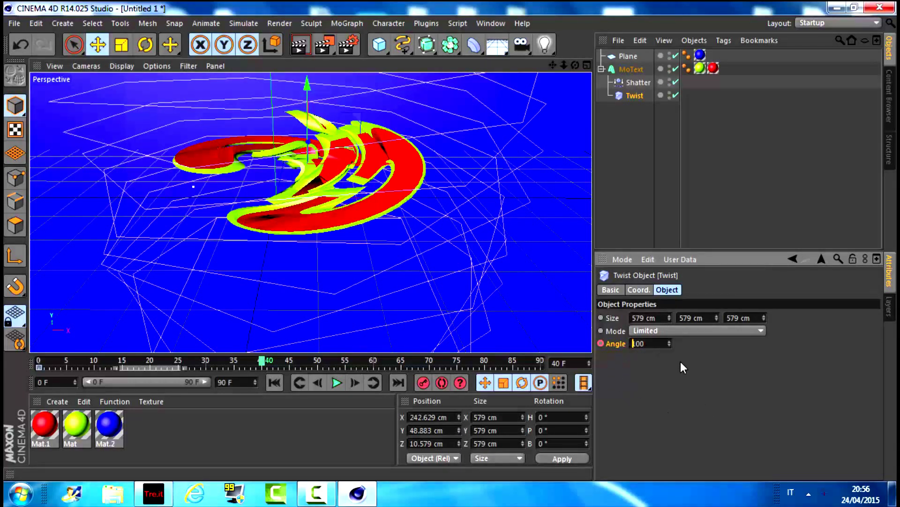
key(Return)
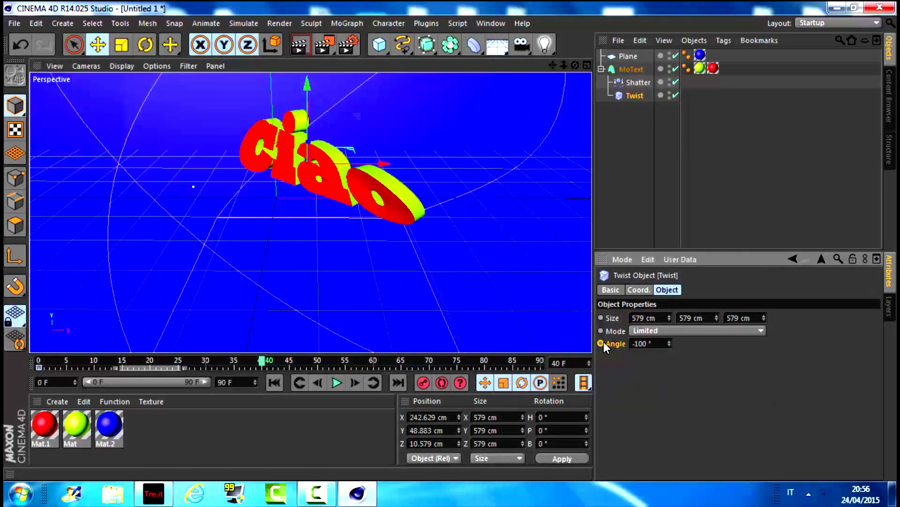
right_click(603, 342)
mouse_move(637, 277)
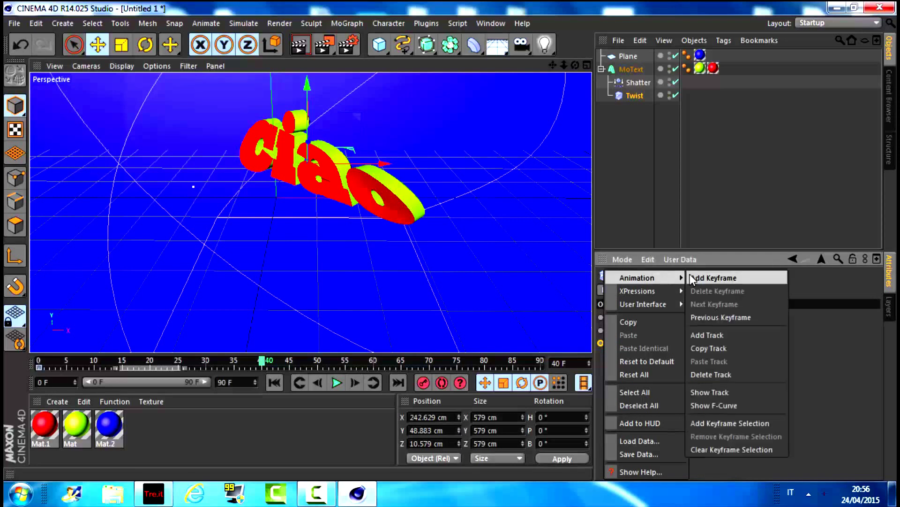
click(707, 277)
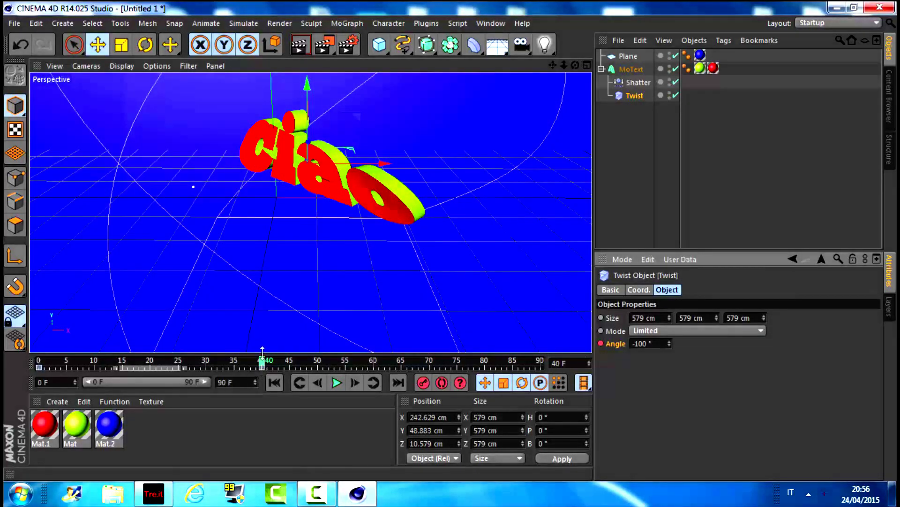
- Keyframe the Twist angle at 0° on frame 60, then start playback
drag(261, 364, 374, 364)
ctrl+click(601, 343)
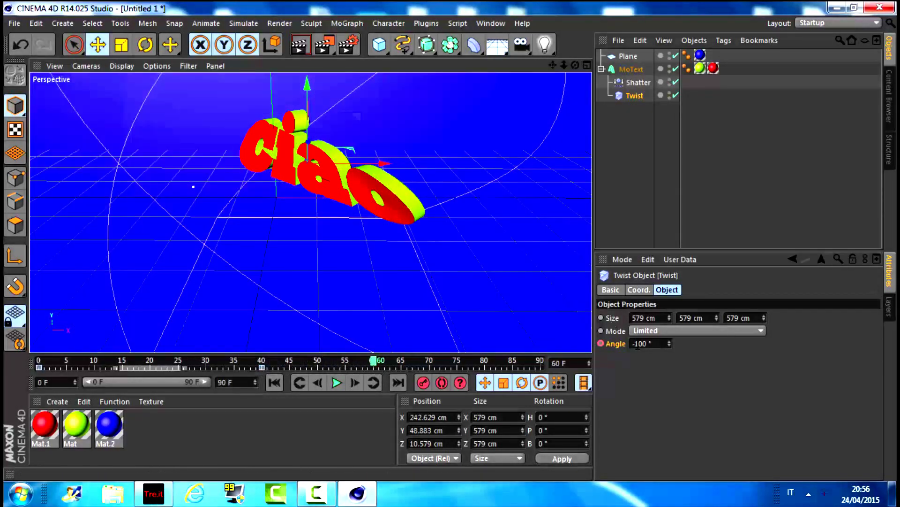
click(633, 344)
key(Delete)
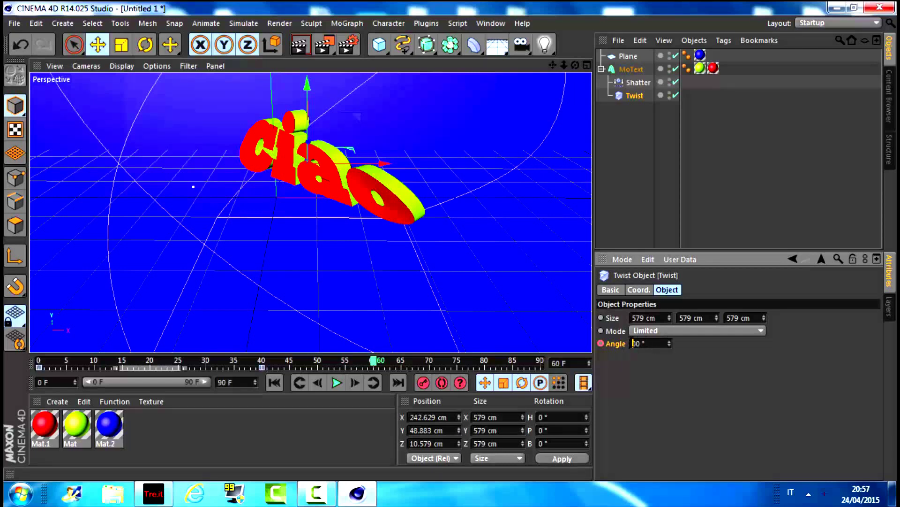
key(Delete)
key(Return)
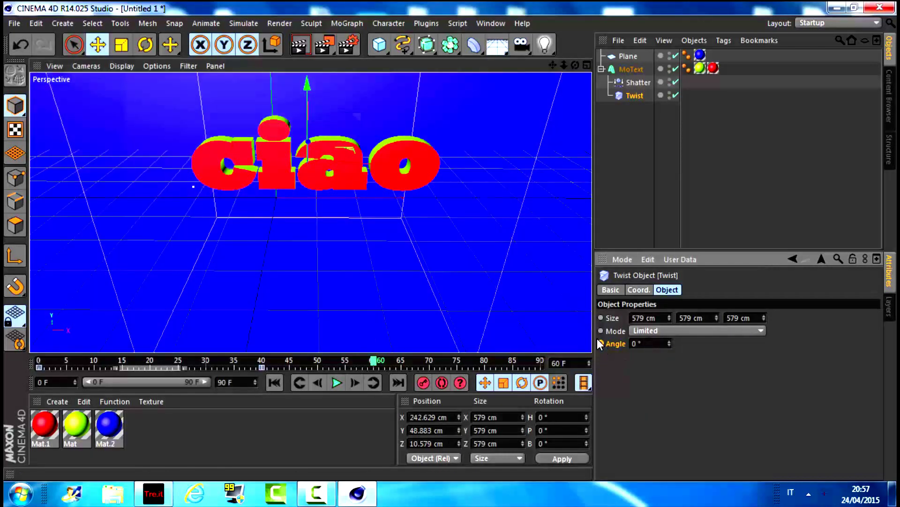
right_click(598, 343)
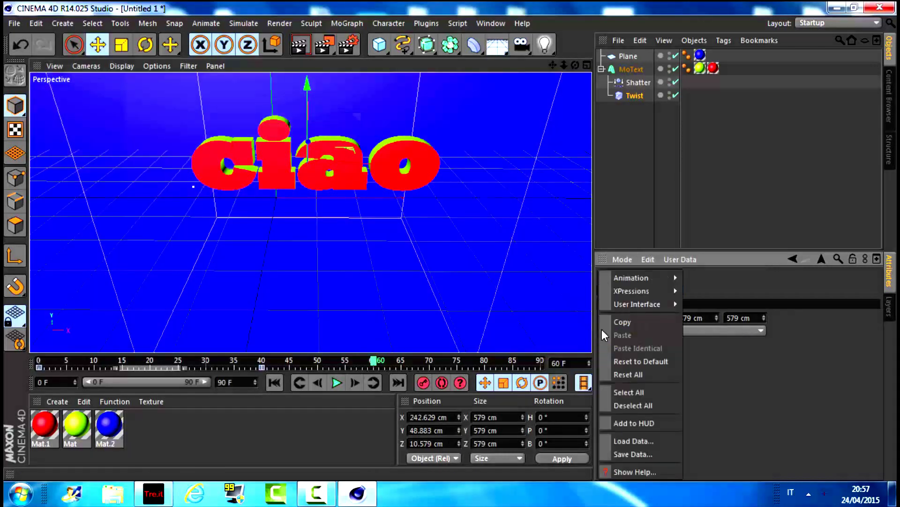
click(705, 280)
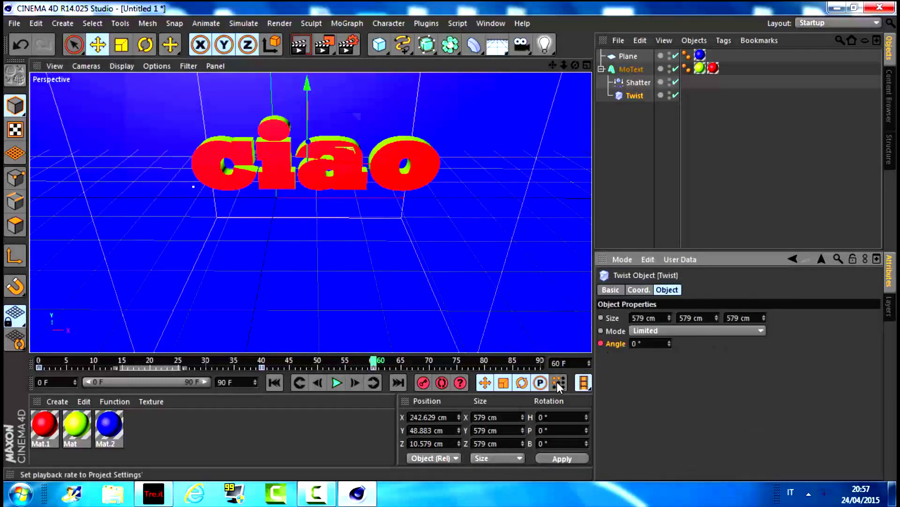
click(337, 382)
- Play the twist animation from frame 0 and pause at frame 33 with 'ciao' reassembled
click(39, 362)
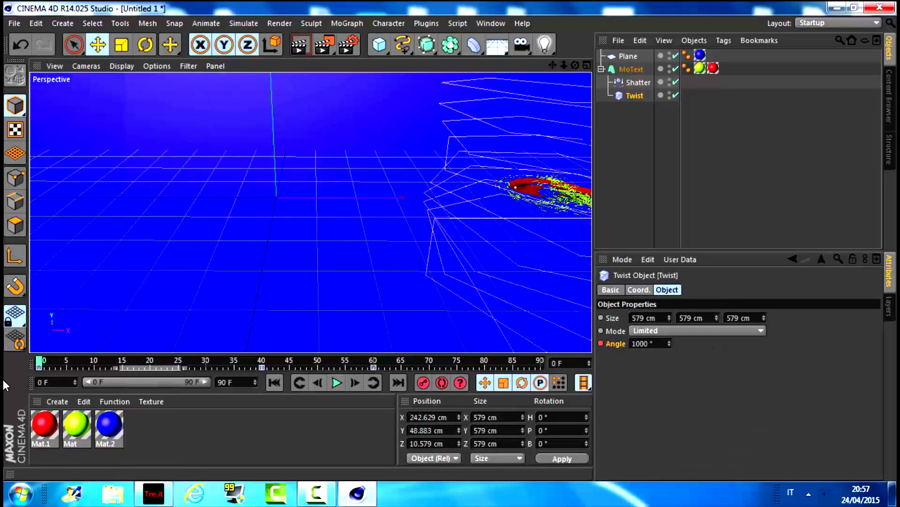
click(336, 386)
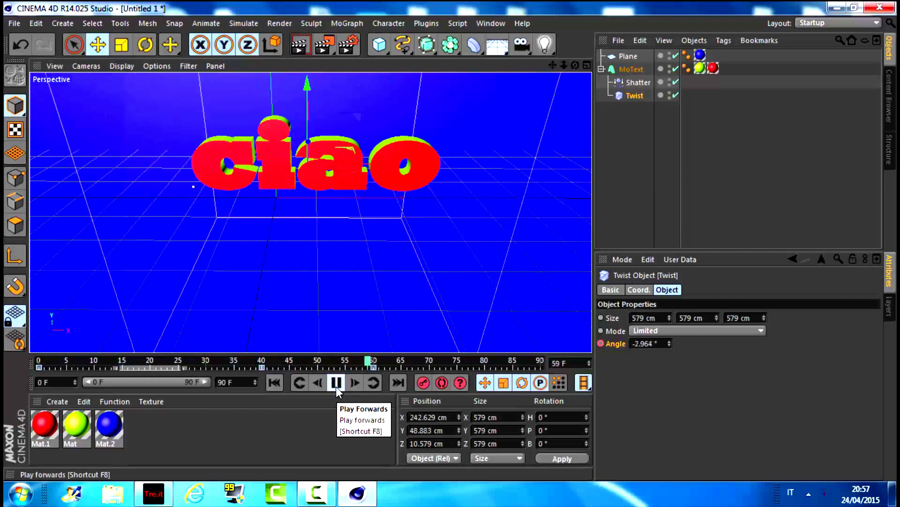
click(336, 386)
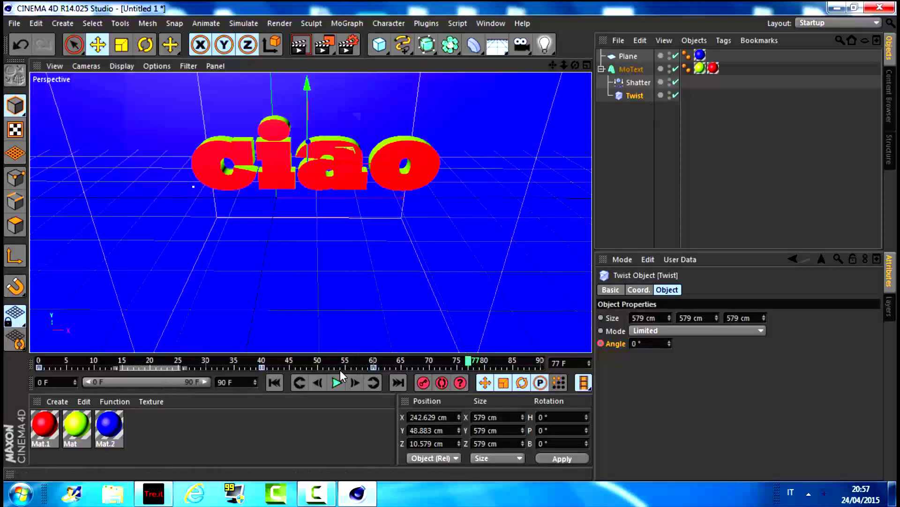
click(337, 383)
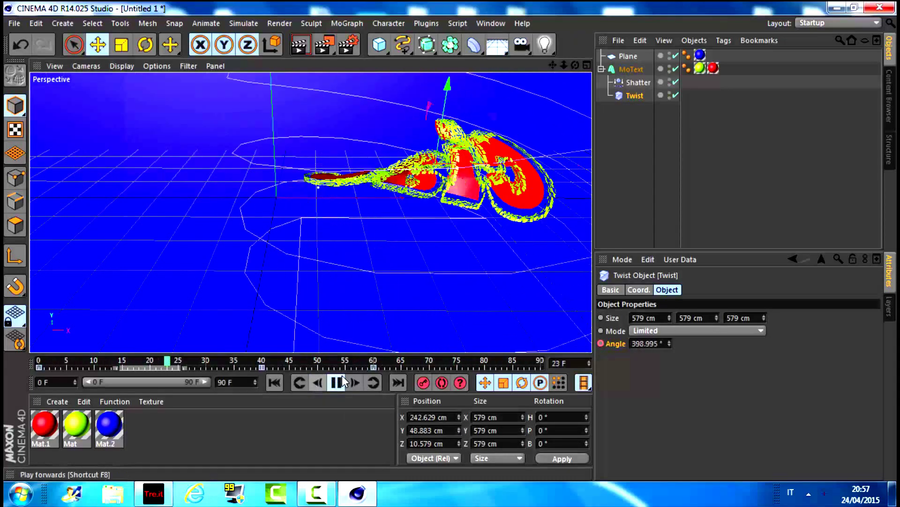
click(341, 381)
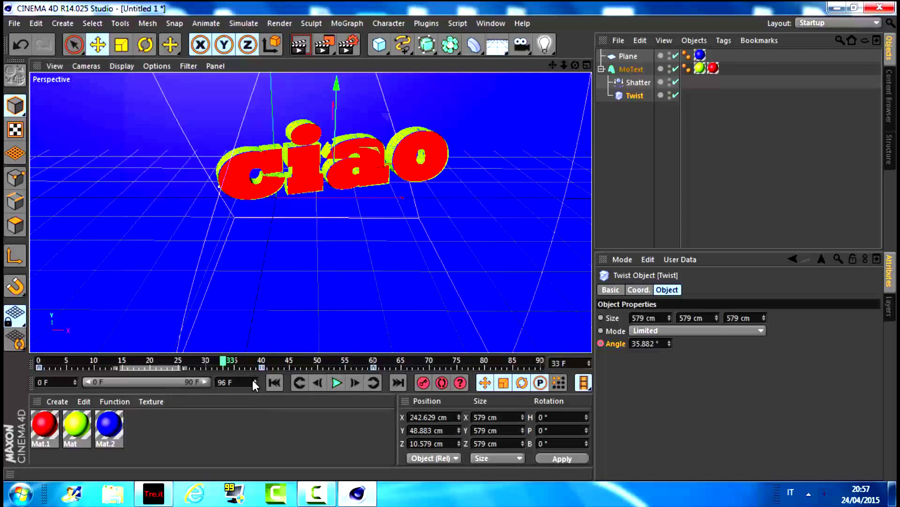
- Extend the scene to 120 frames, show frames 30–120, and set the end frame to 119 F
click(252, 379)
drag(252, 379, 252, 387)
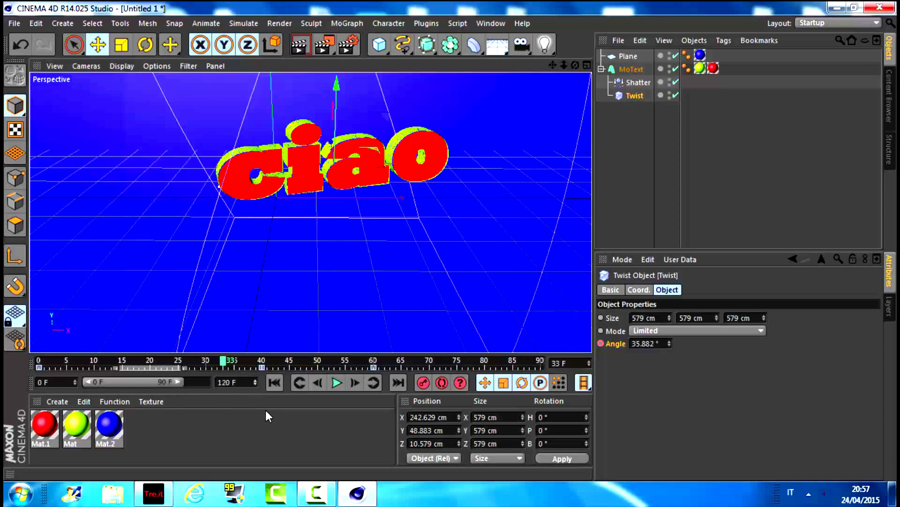
drag(140, 382, 169, 381)
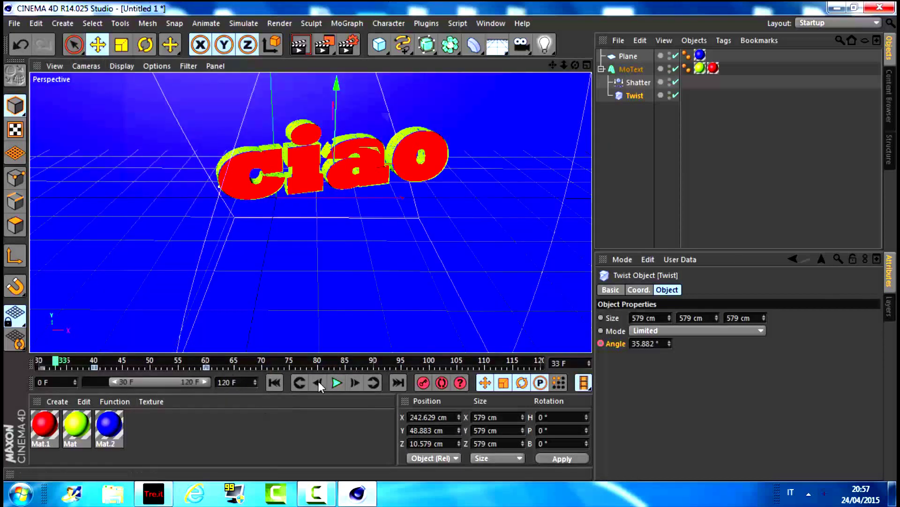
click(255, 384)
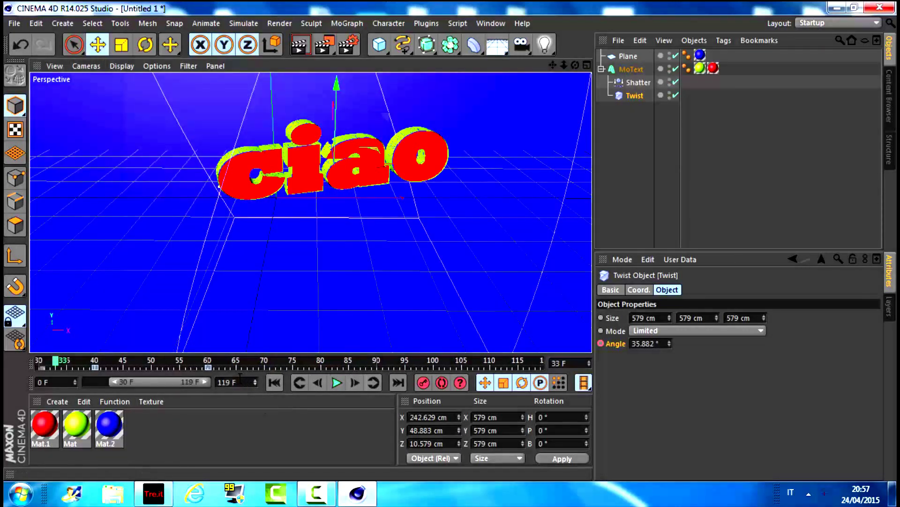
click(221, 382)
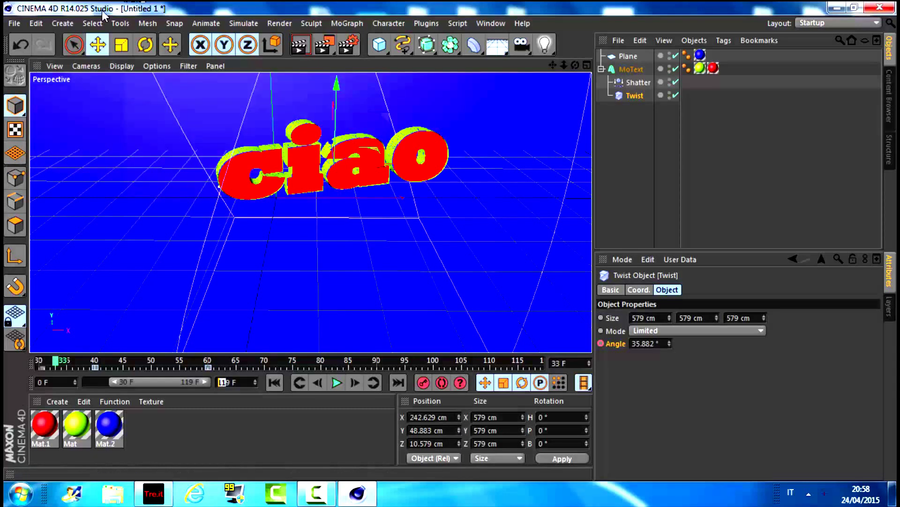
click(52, 22)
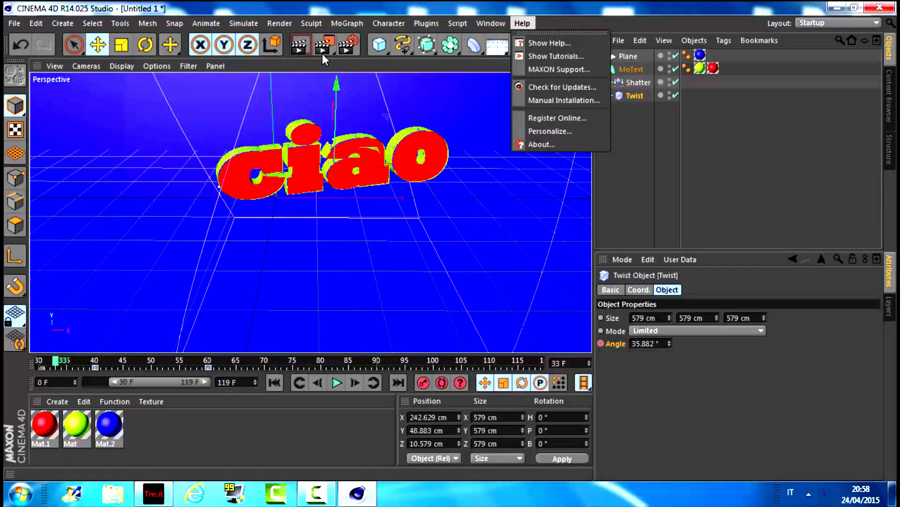
click(350, 46)
click(351, 46)
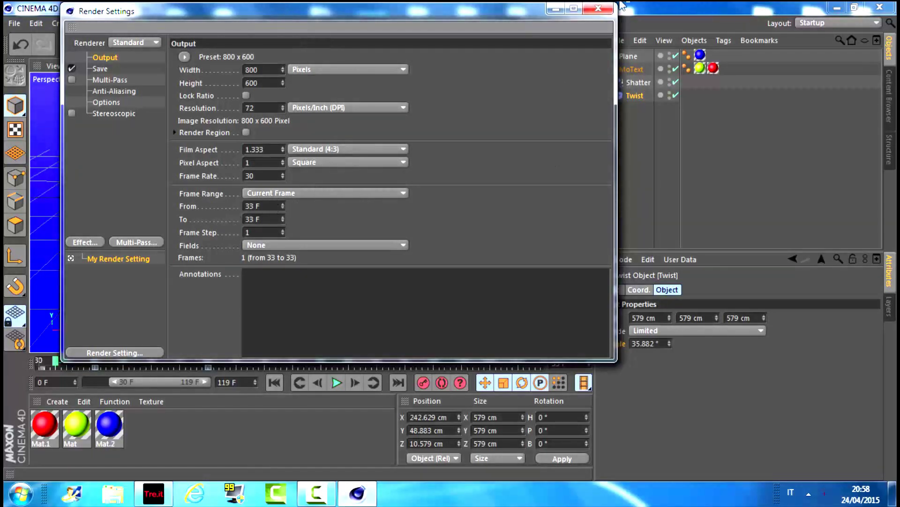
click(598, 8)
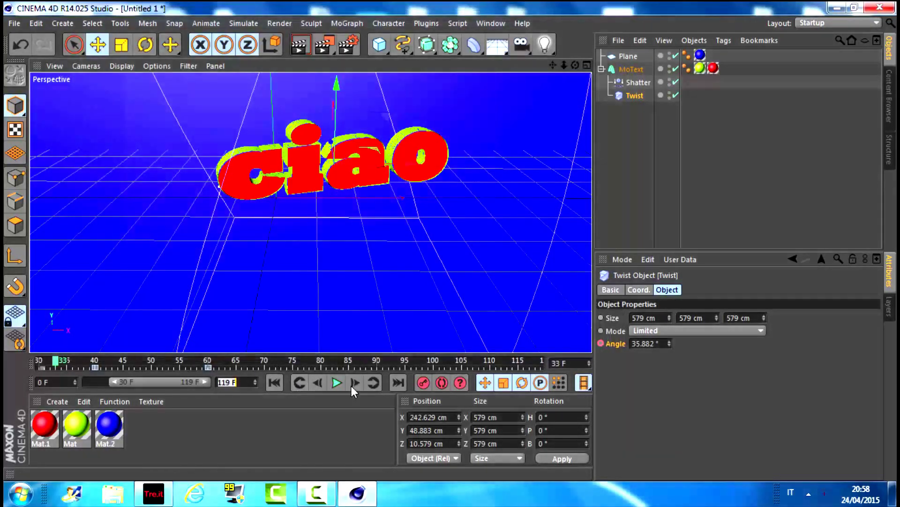
- Replay the animation, stop at frame 80, and bring up the render settings
click(336, 387)
click(336, 388)
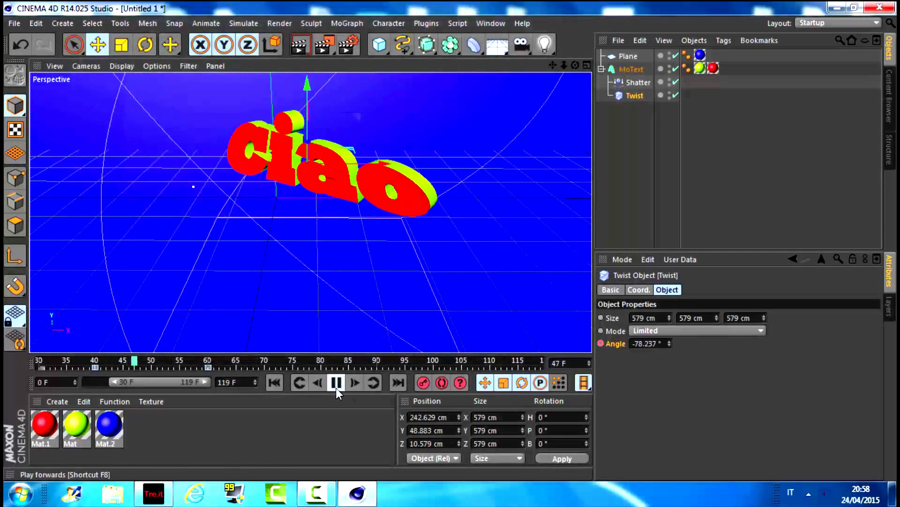
click(335, 387)
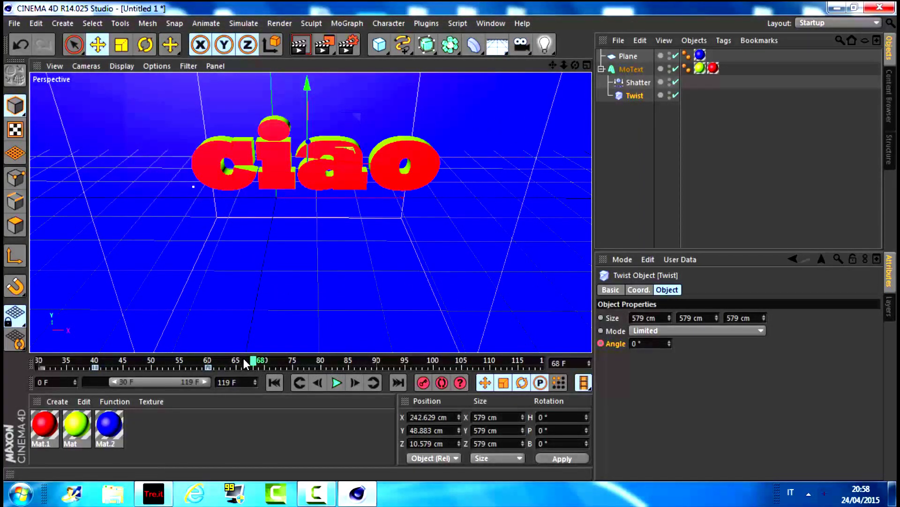
drag(248, 365, 319, 359)
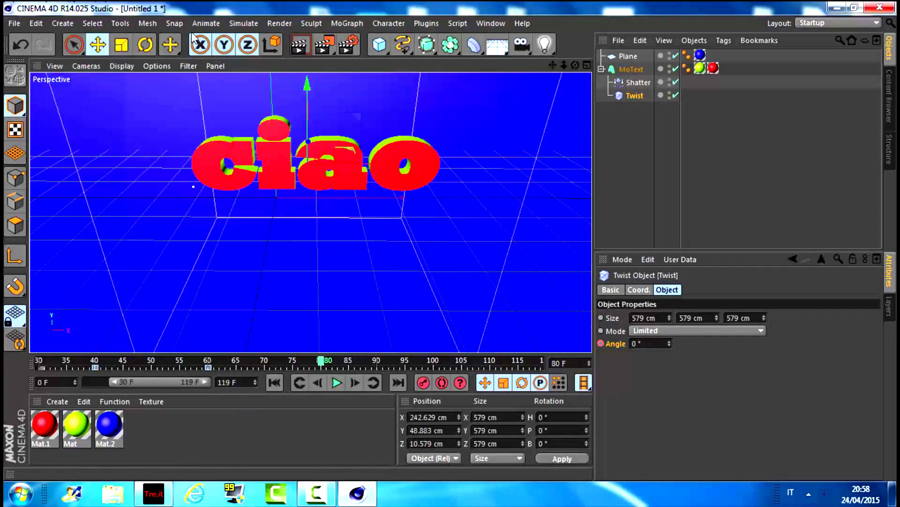
click(350, 44)
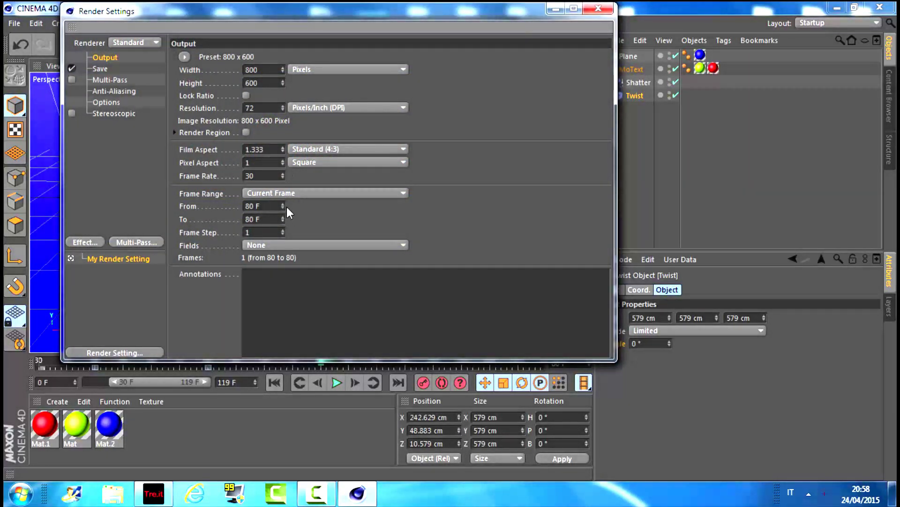
- Set the render range start to frame 0 and show the Anti-Aliasing page
double_click(249, 206)
text(0)
click(108, 79)
click(119, 91)
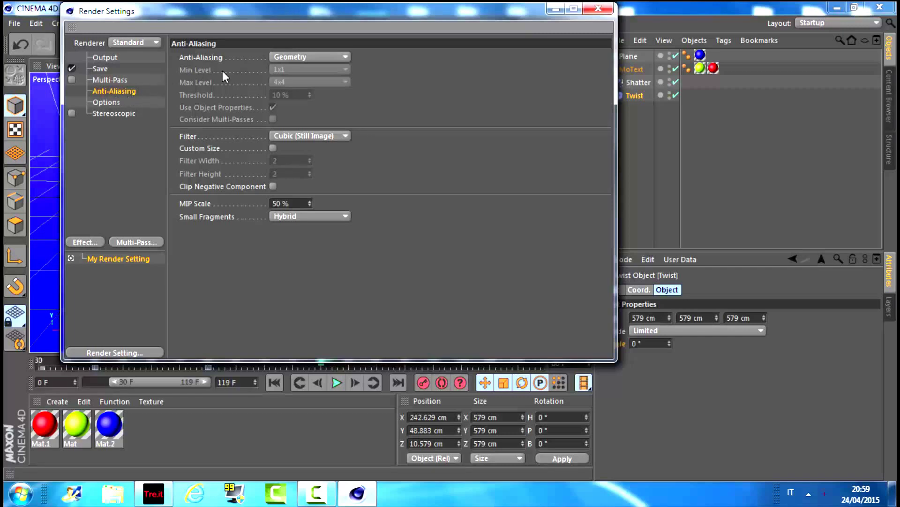
- Set anti-aliasing to Best and leave the filter unchanged
click(313, 55)
click(291, 97)
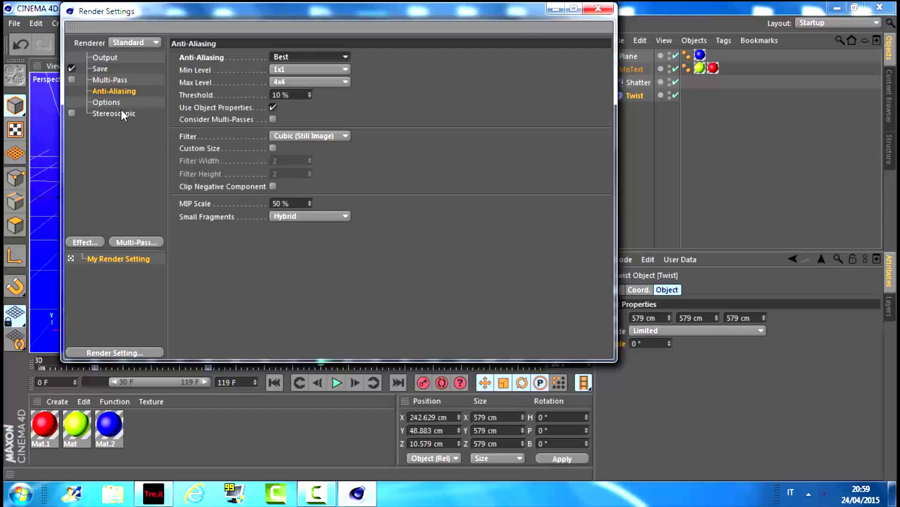
click(335, 134)
click(429, 191)
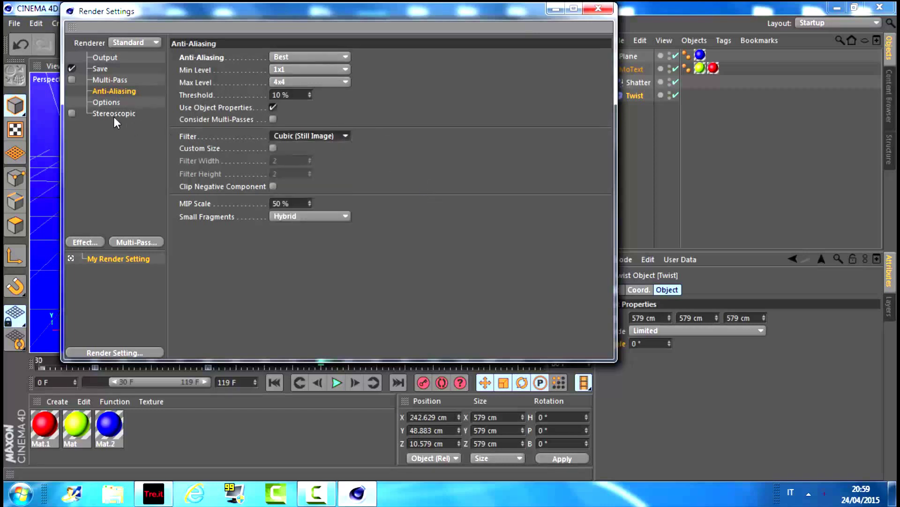
- Browse the Options, Stereoscopic and Multi-Pass pages, ending on Save with 8 Bit/Channel kept
click(114, 103)
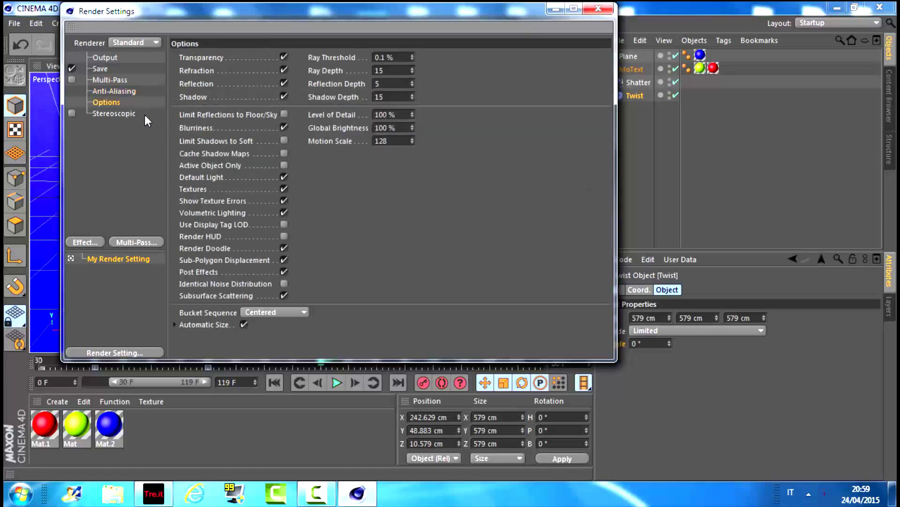
click(110, 115)
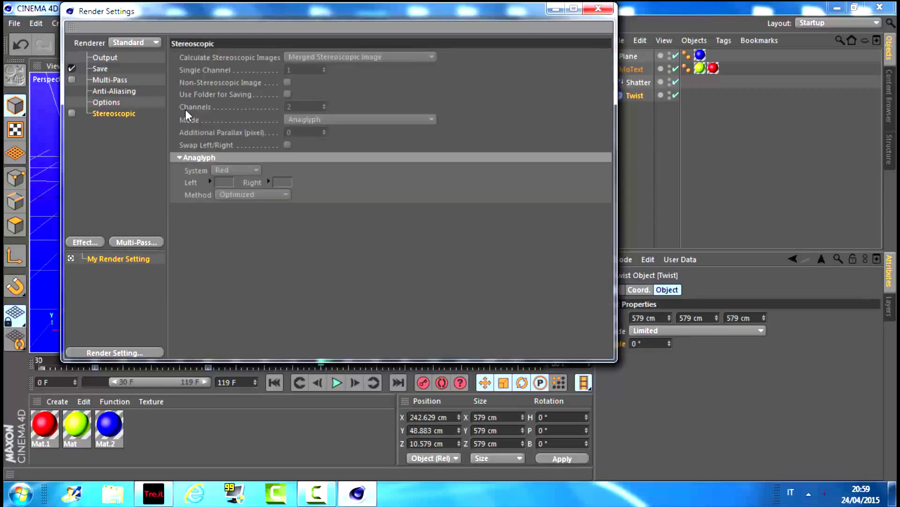
click(121, 103)
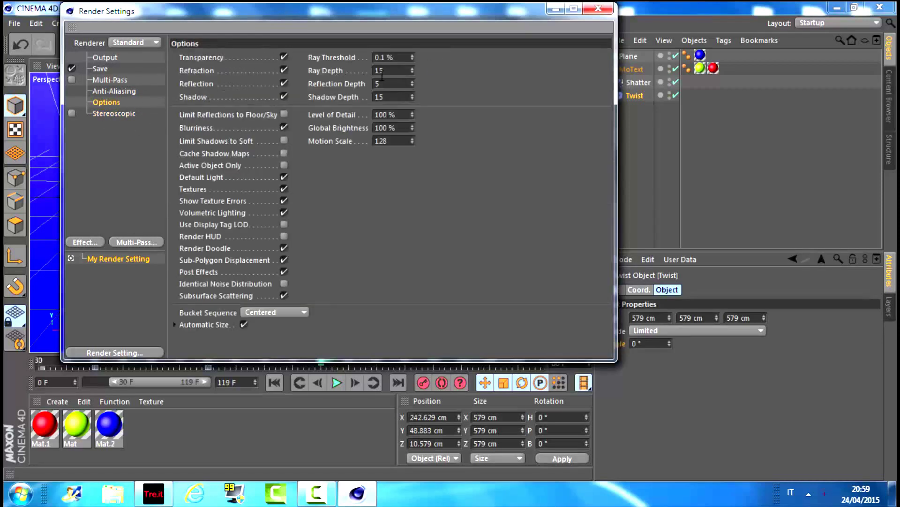
click(97, 80)
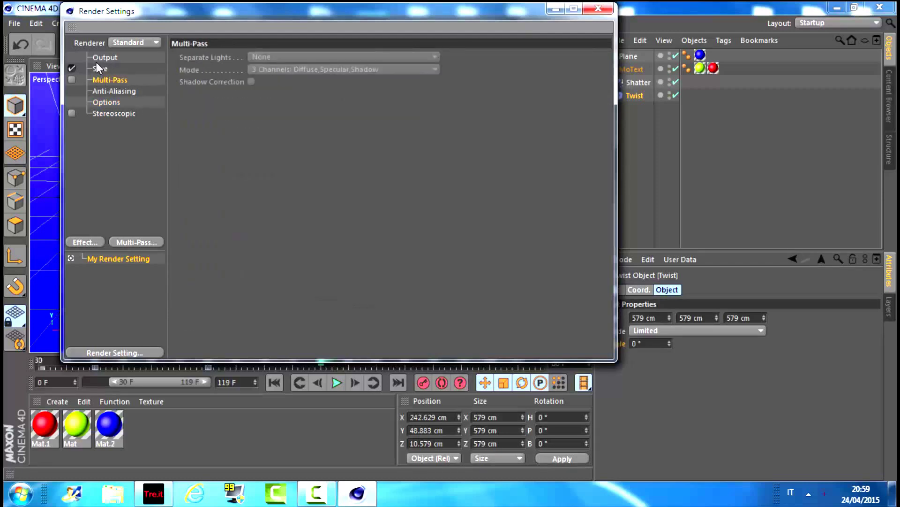
click(98, 69)
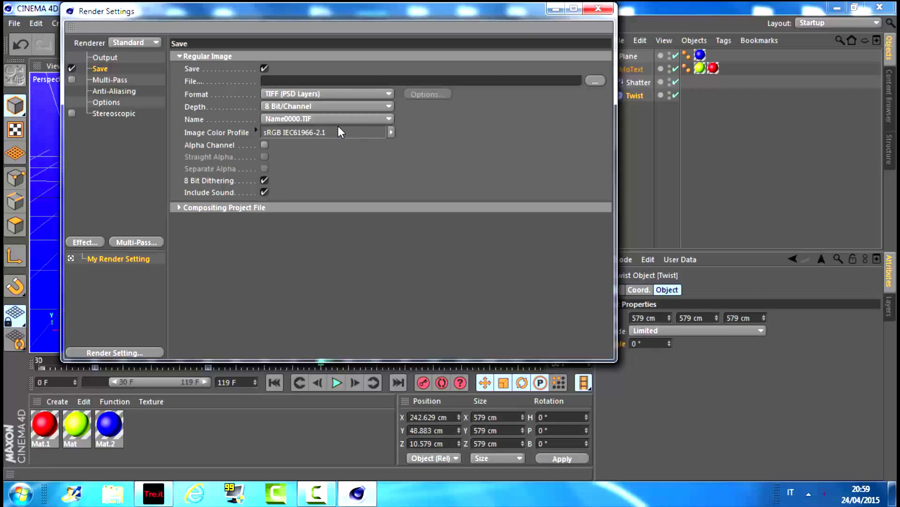
click(361, 107)
click(429, 115)
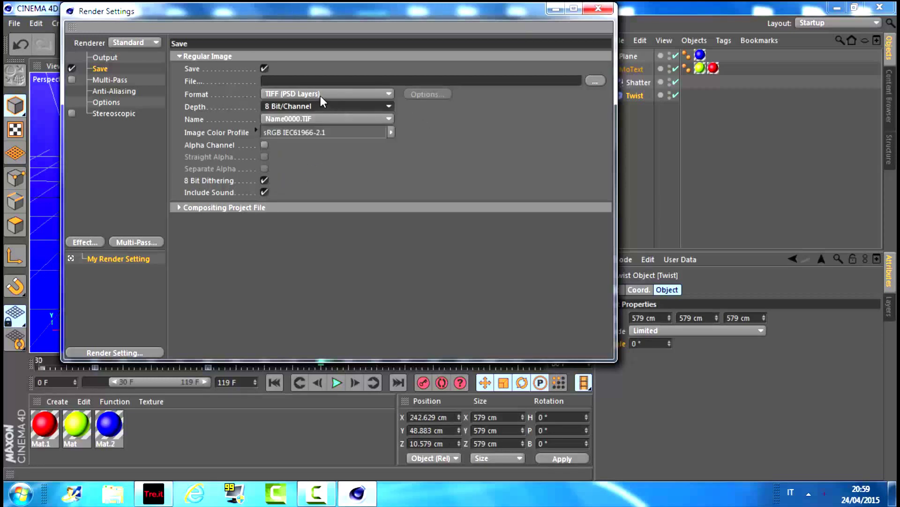
- Save renders as AVI Movie and confirm the 800x600 pixel output covering frames 0–80
click(360, 95)
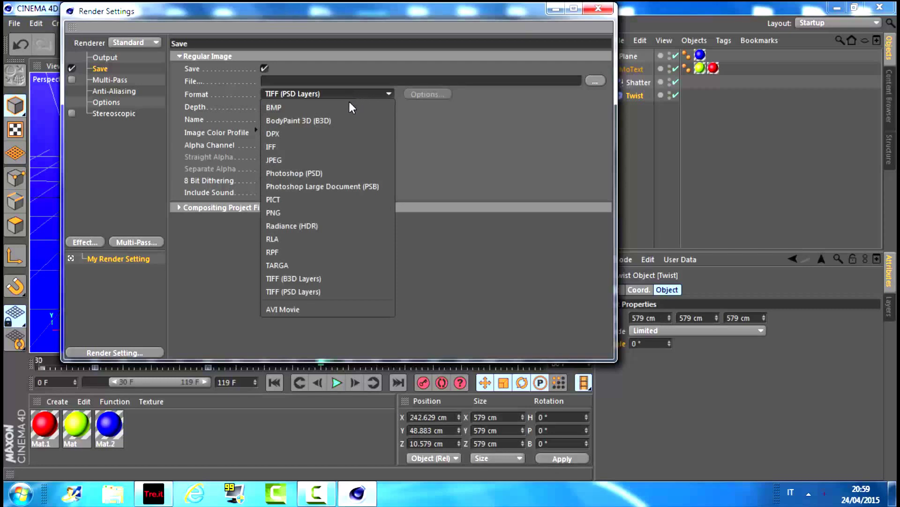
click(317, 308)
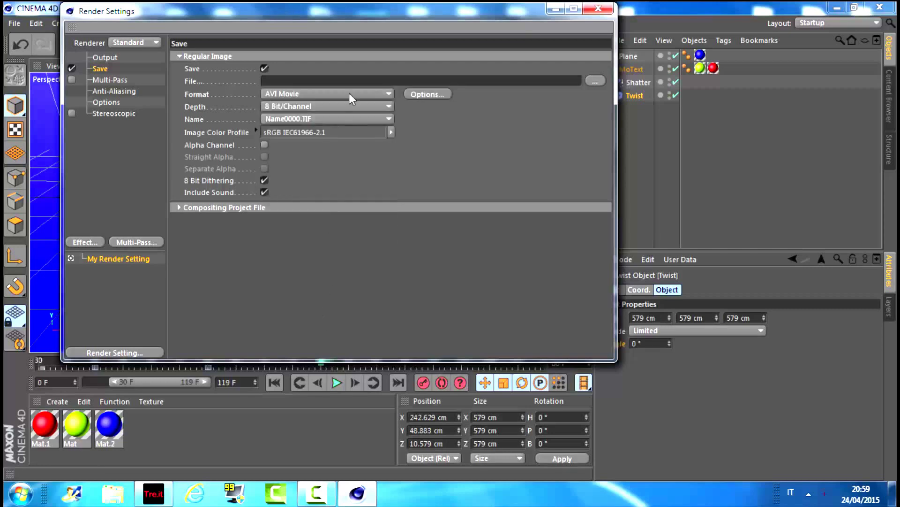
click(384, 93)
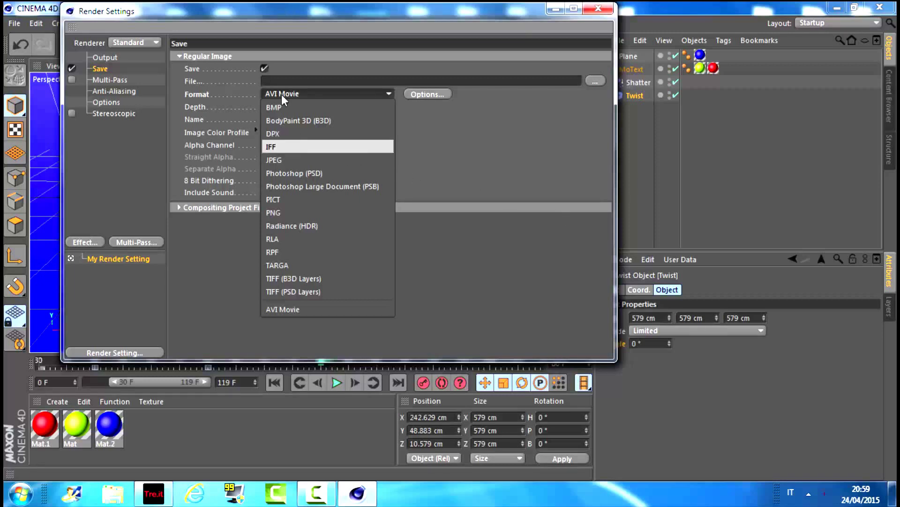
click(579, 143)
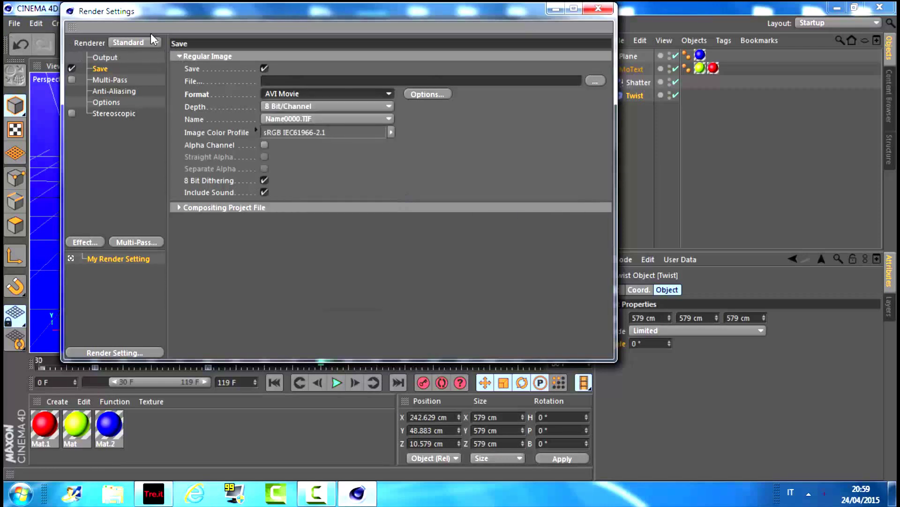
click(105, 57)
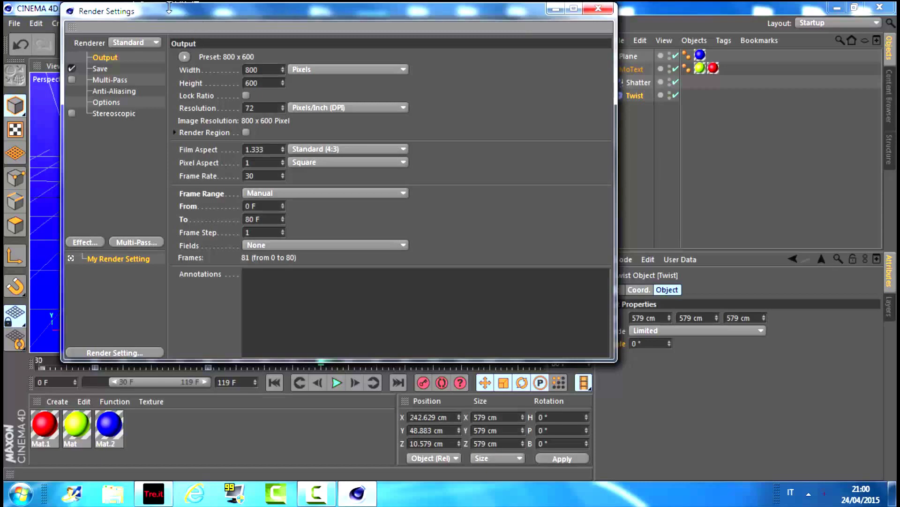
click(399, 69)
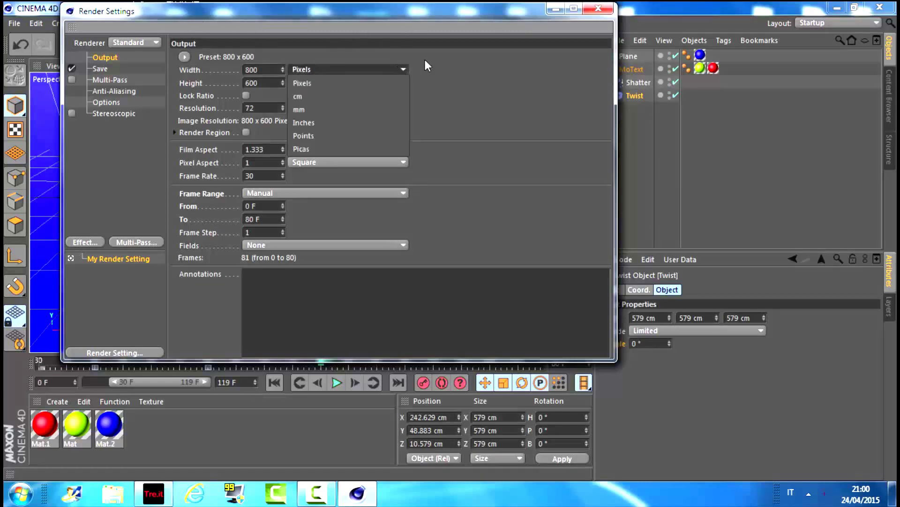
click(480, 72)
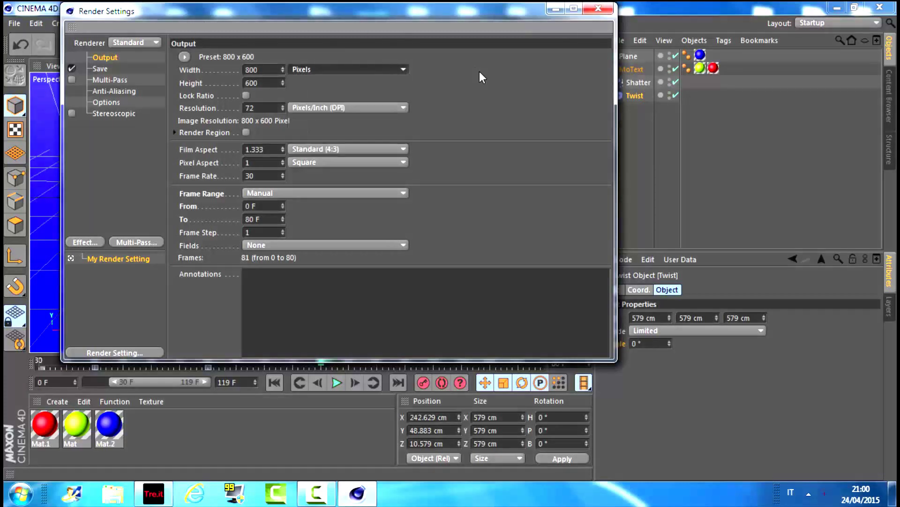
click(97, 69)
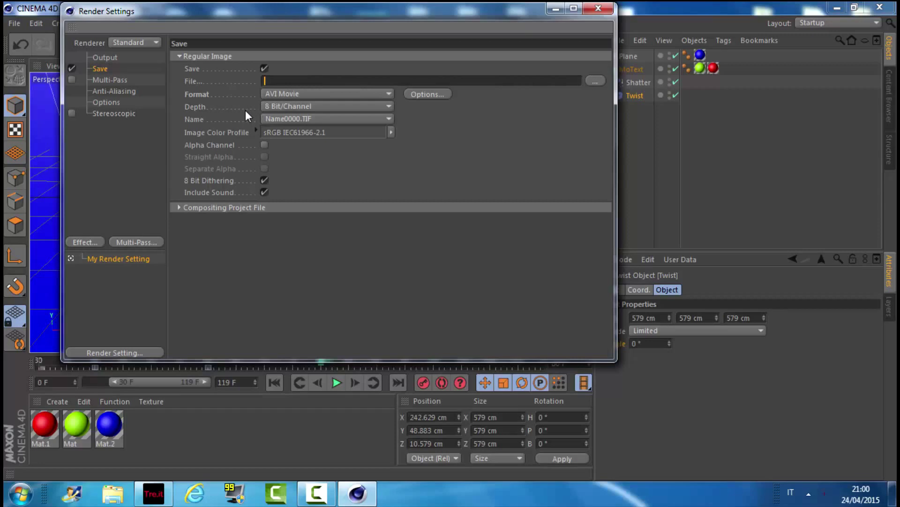
- Save the output movie as 'TUtorial' on the Desktop and close the render settings
text(TUP)
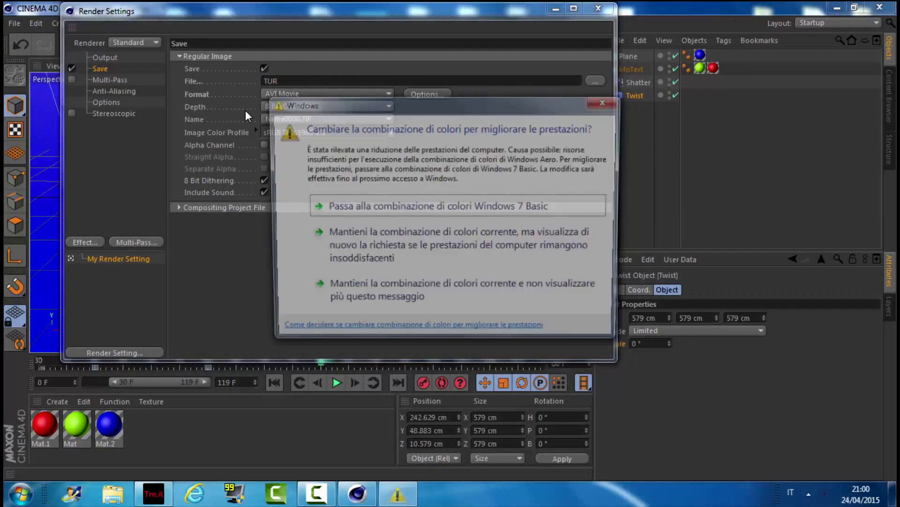
click(608, 100)
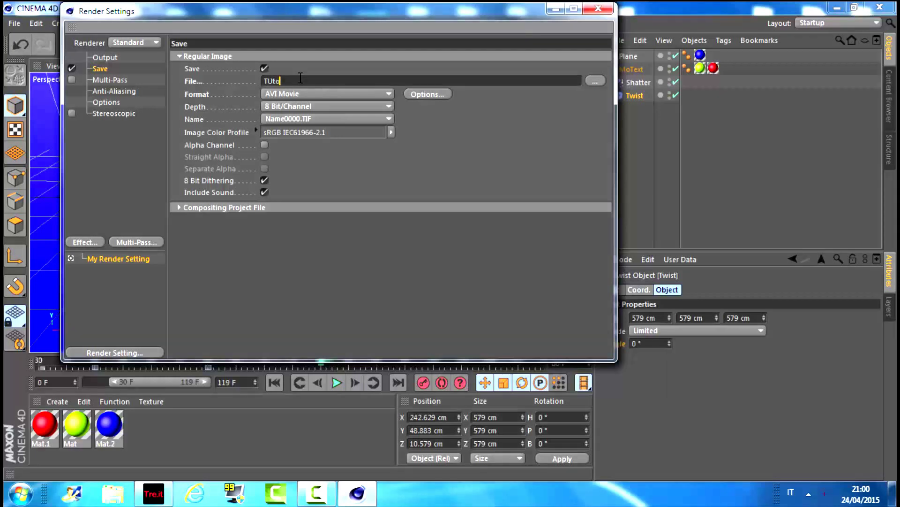
text(ria)
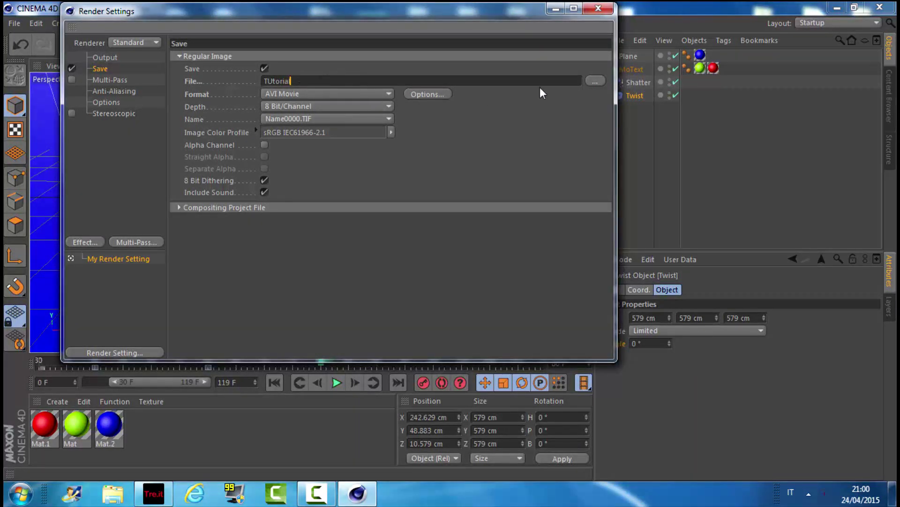
text(l)
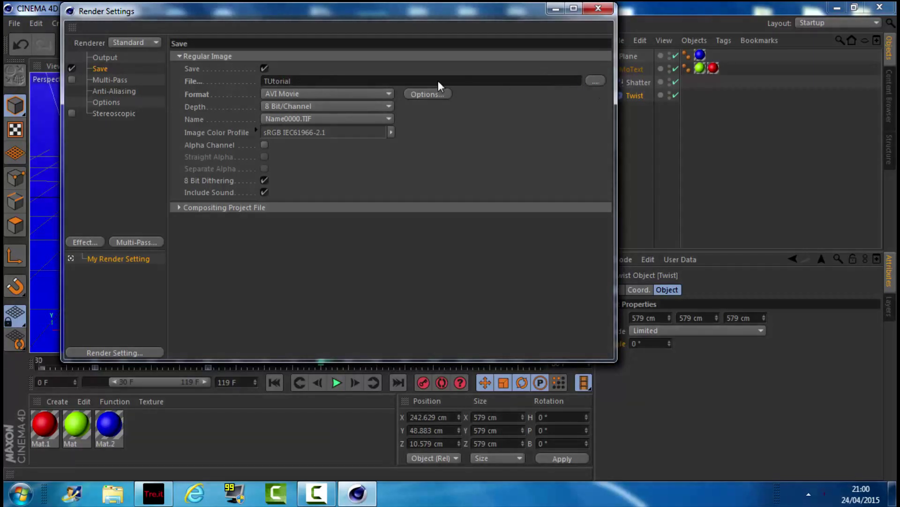
key(Return)
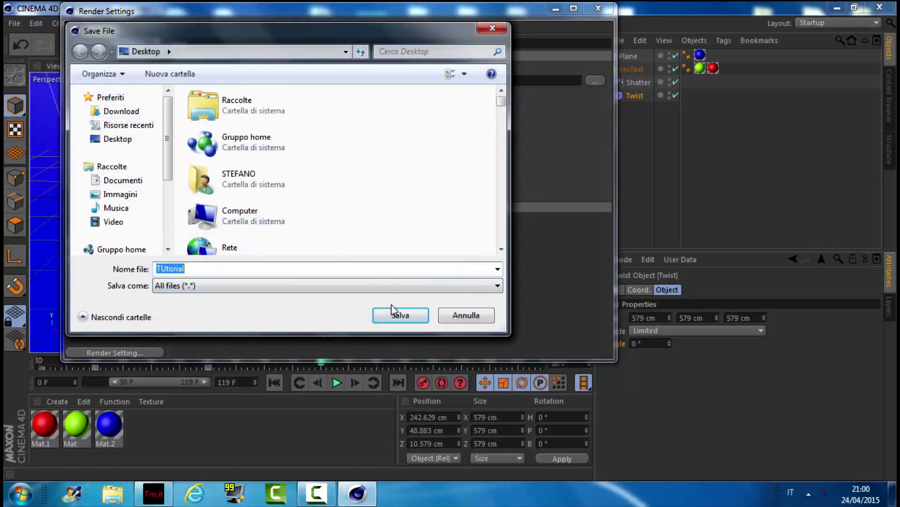
click(492, 28)
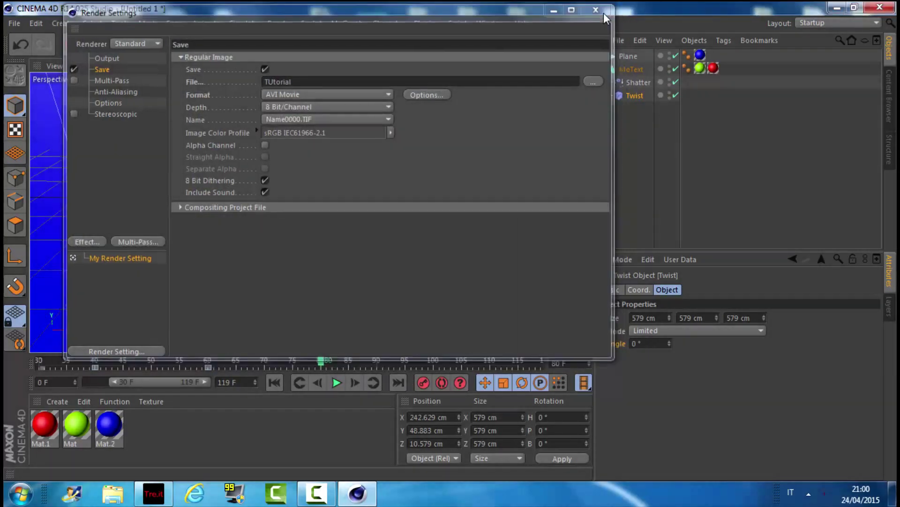
click(603, 14)
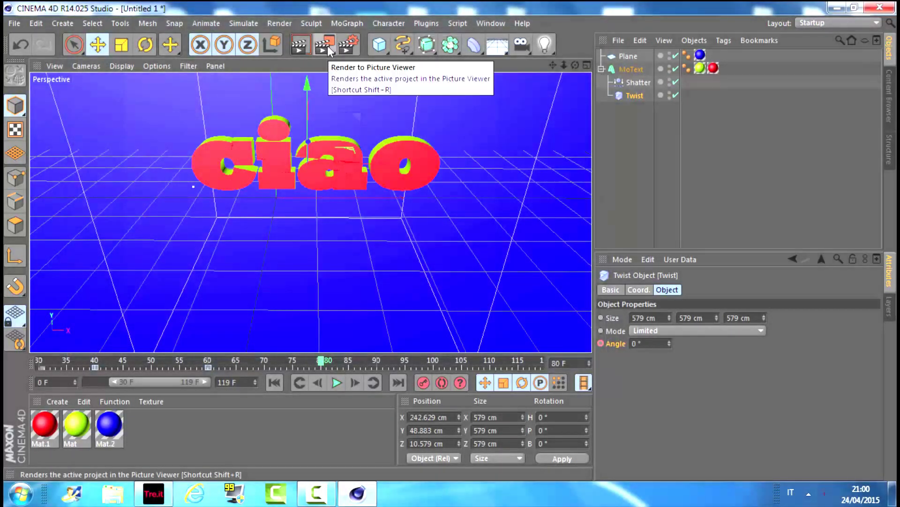
- Render all 81 frames at 800x600 in the Picture Viewer, then close it
click(330, 45)
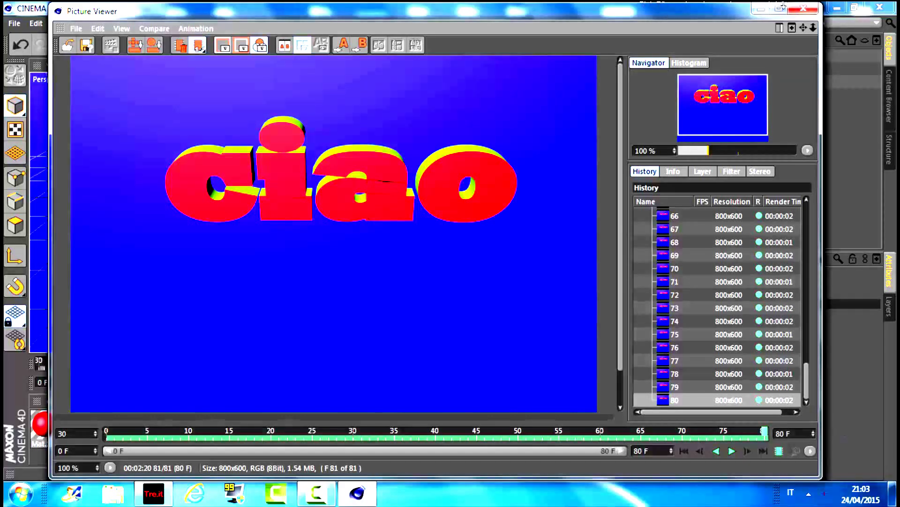
click(807, 9)
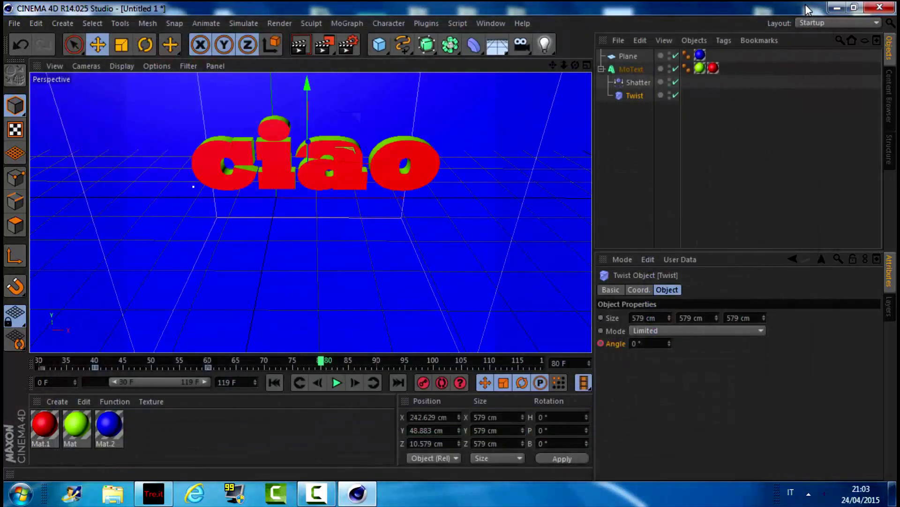
- Minimize Cinema 4D and browse the Documents library, then close it
click(838, 7)
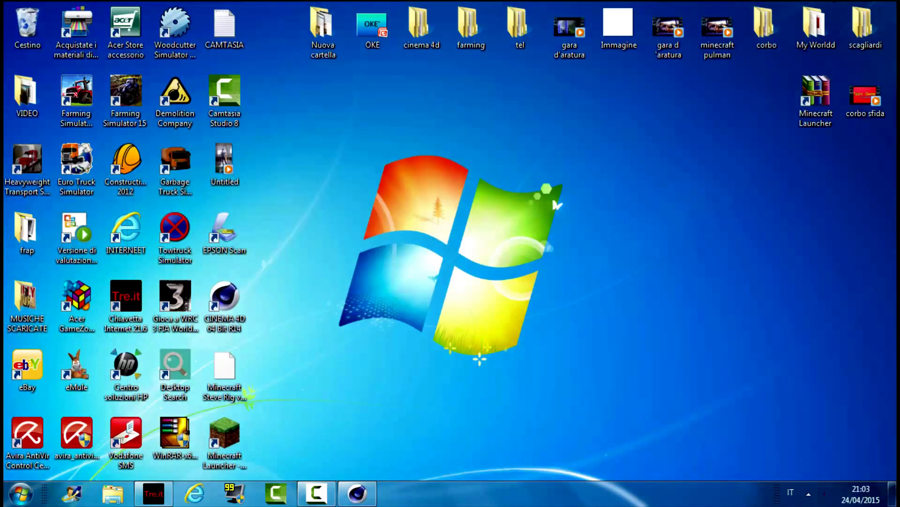
click(20, 493)
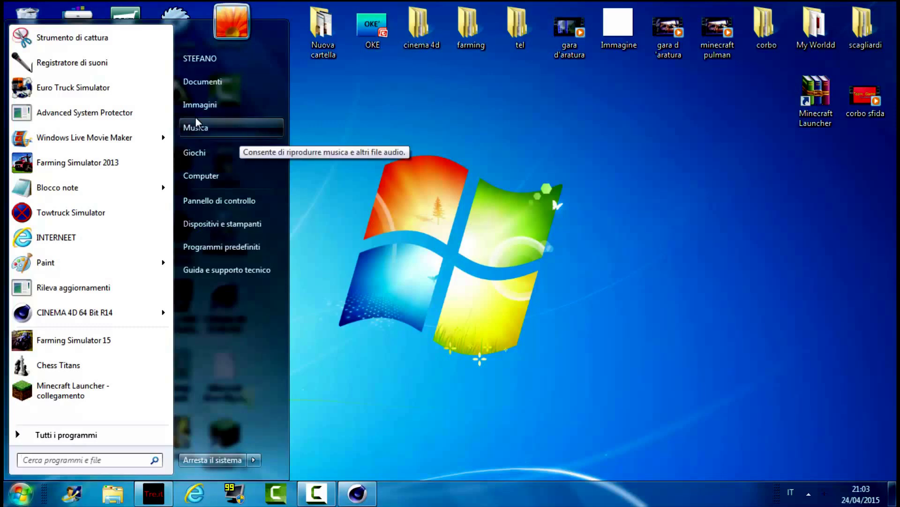
click(205, 82)
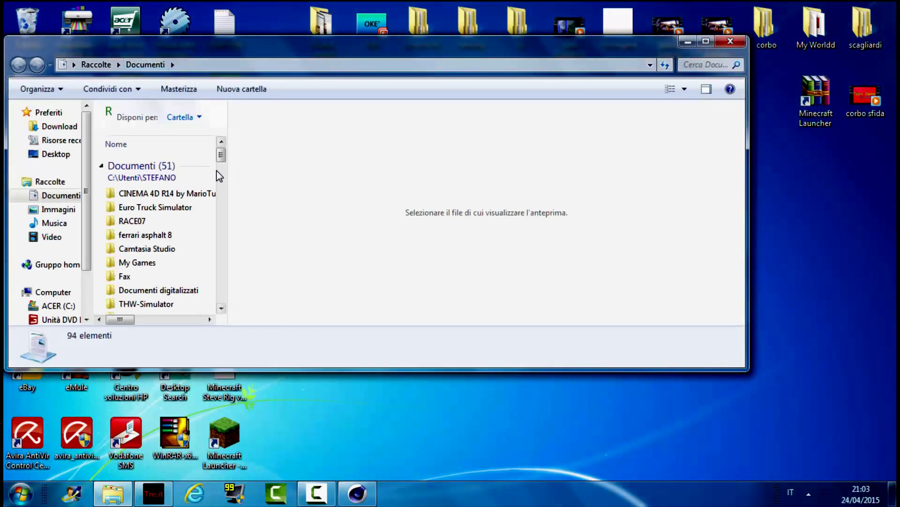
drag(221, 155, 225, 205)
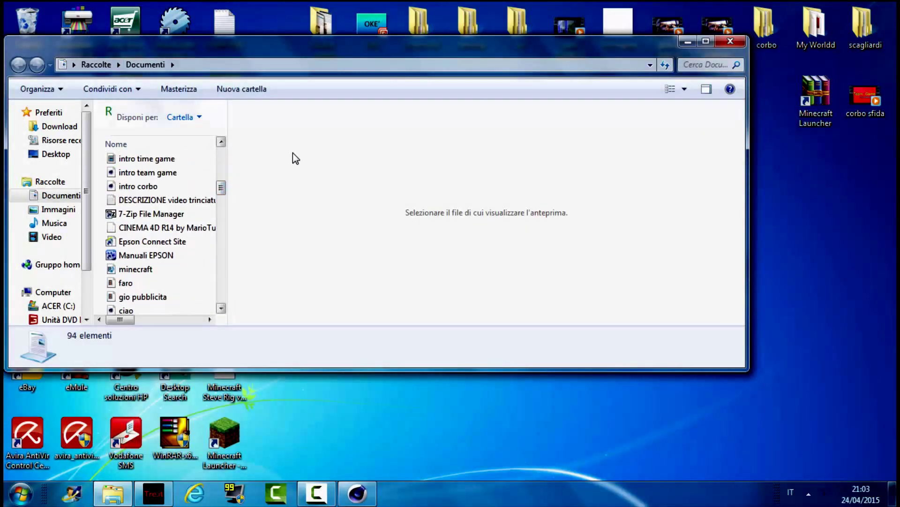
click(735, 43)
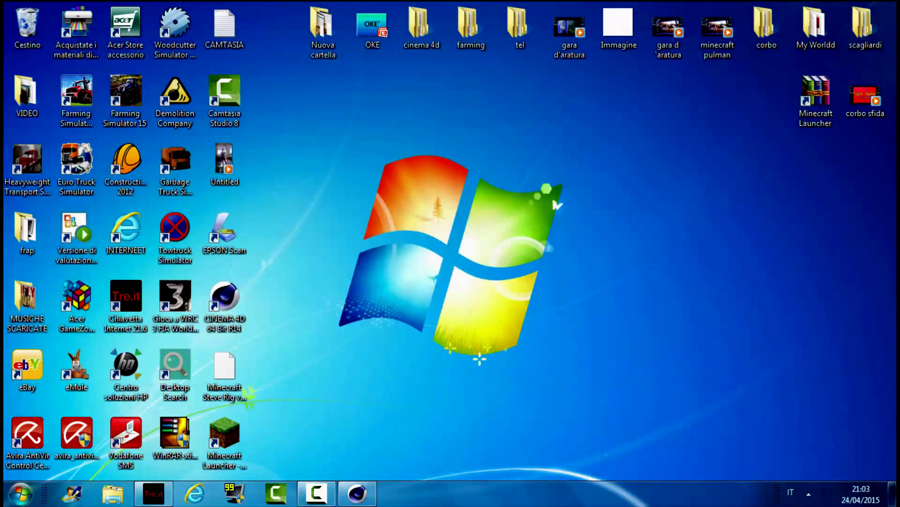
- Search the Start menu for 'tutorial' to locate the rendered Tutorial file, then return to Cinema 4D
key(super)
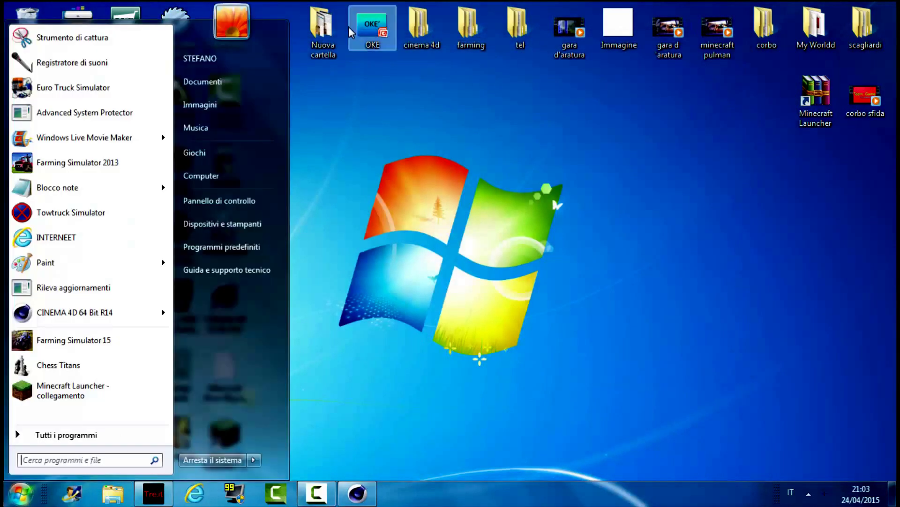
text(tutorial)
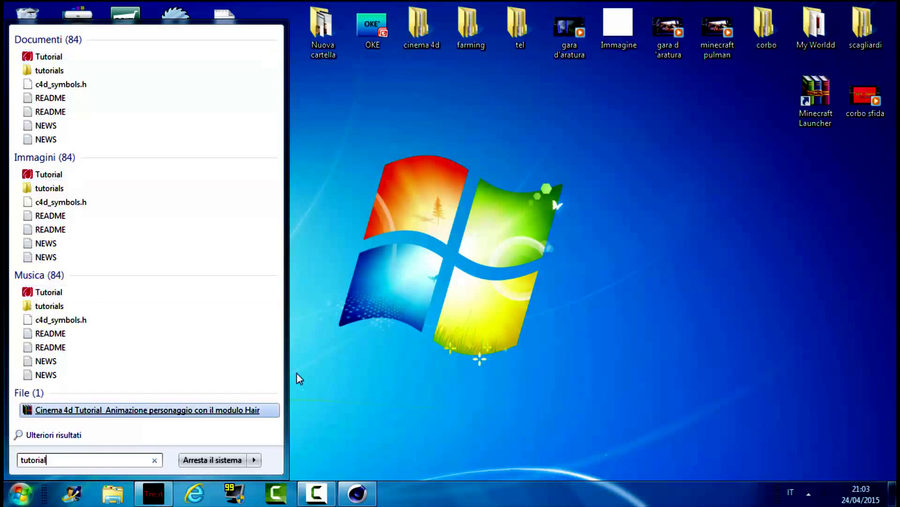
key(Up)
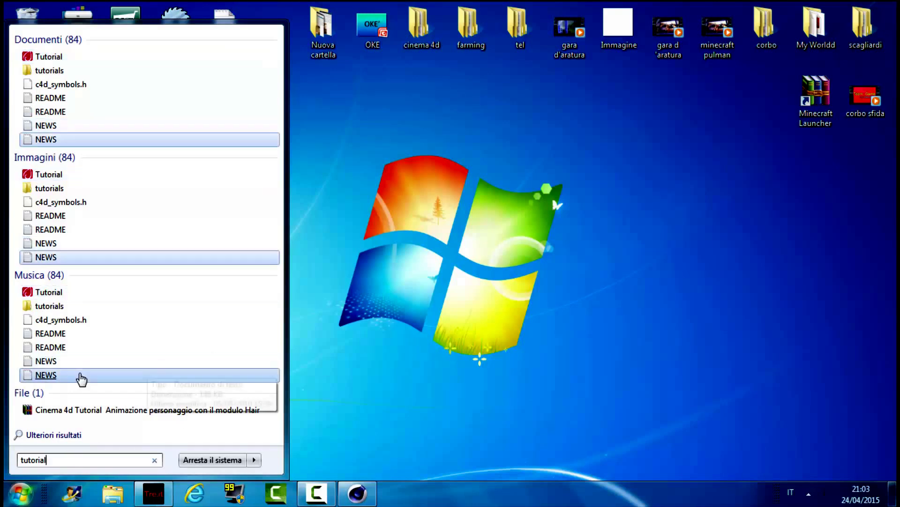
key(Up)
key(Up)
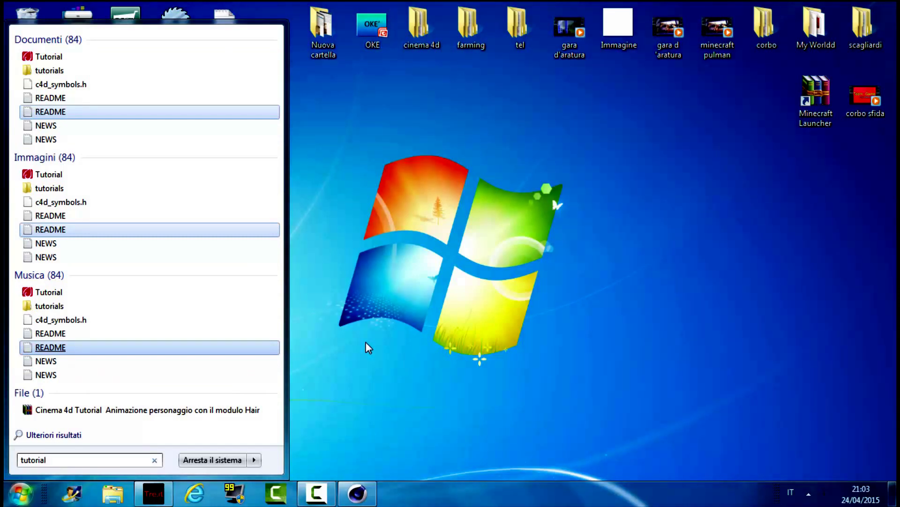
click(365, 342)
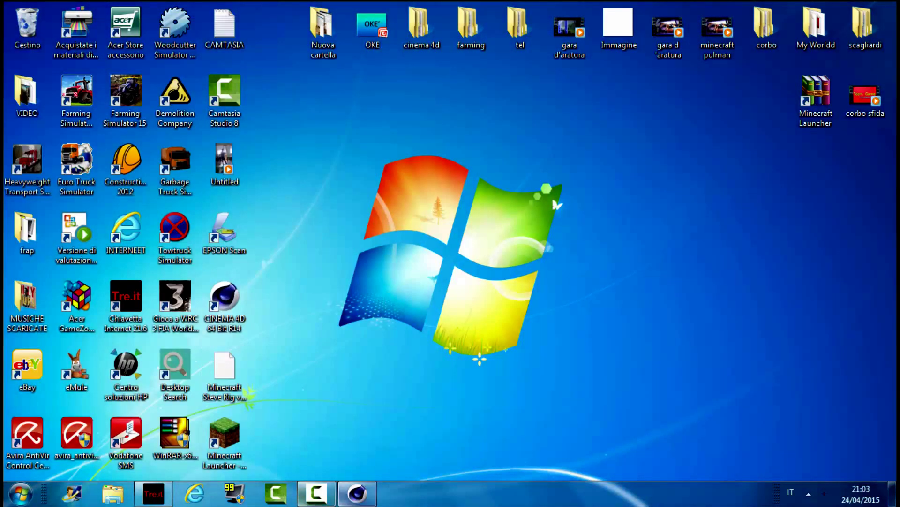
click(357, 493)
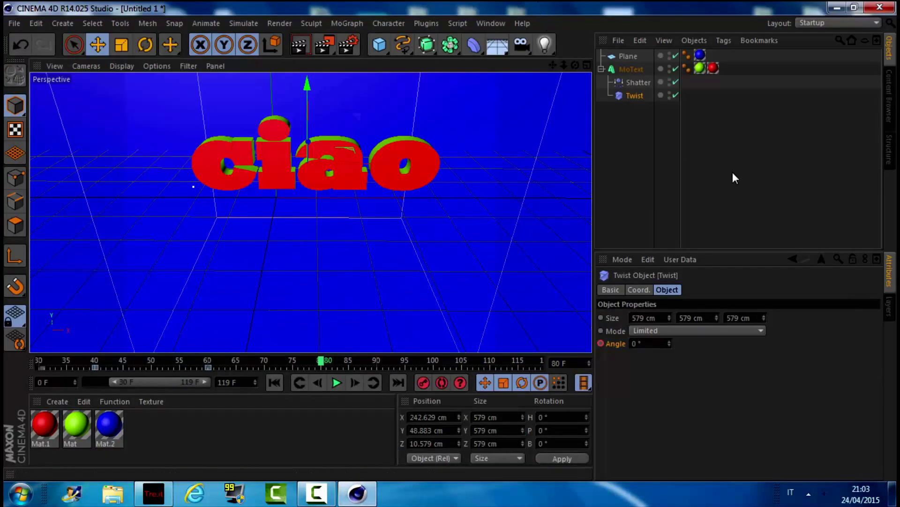
- Minimize Cinema 4D and select the new TUtorial movie file on the desktop
click(357, 492)
click(313, 493)
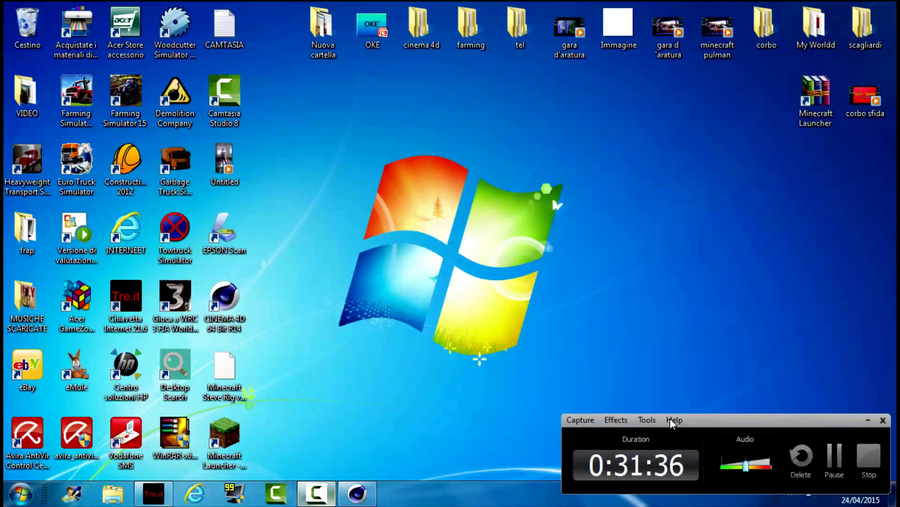
click(836, 463)
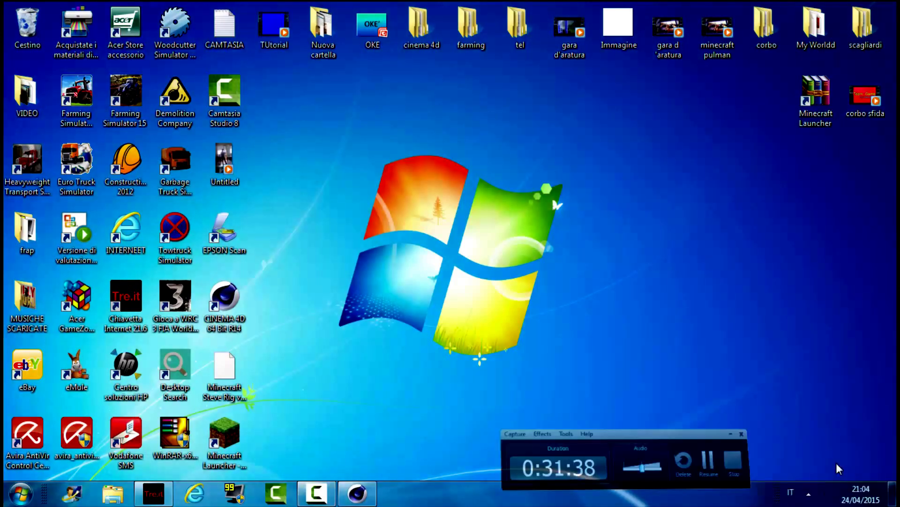
click(267, 30)
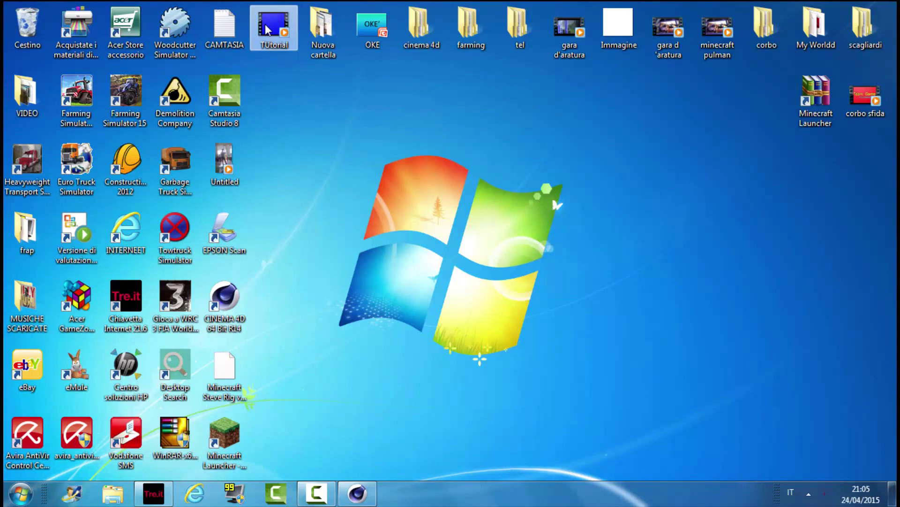
double_click(266, 30)
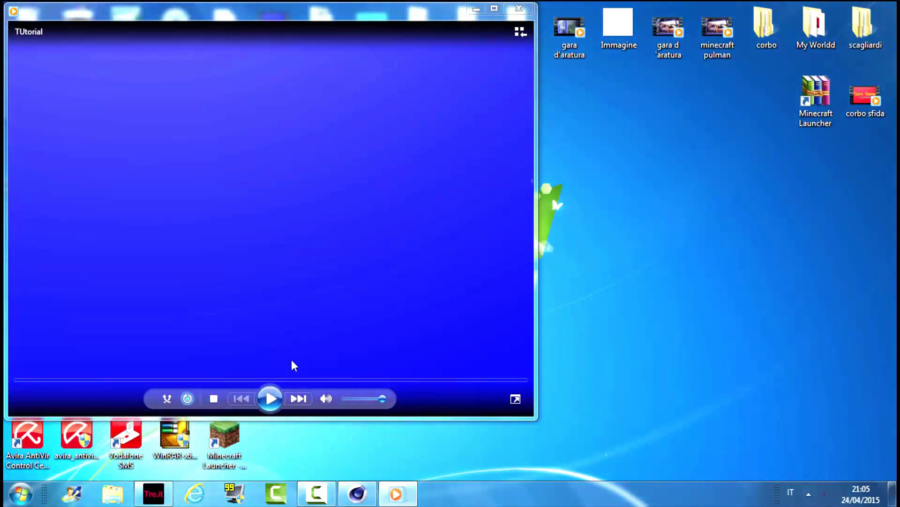
click(523, 8)
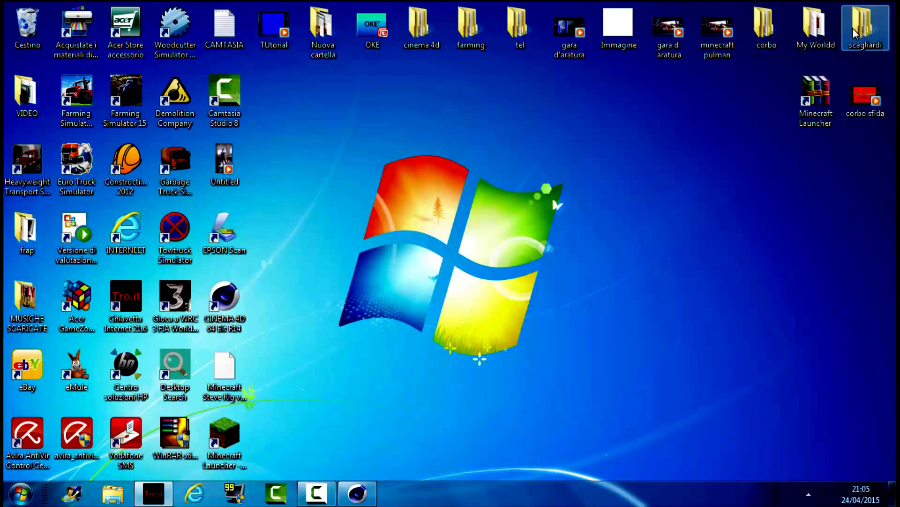
- Trash the TUtorial movie and open the cinema 4d > intro finite folder
drag(274, 24, 16, 18)
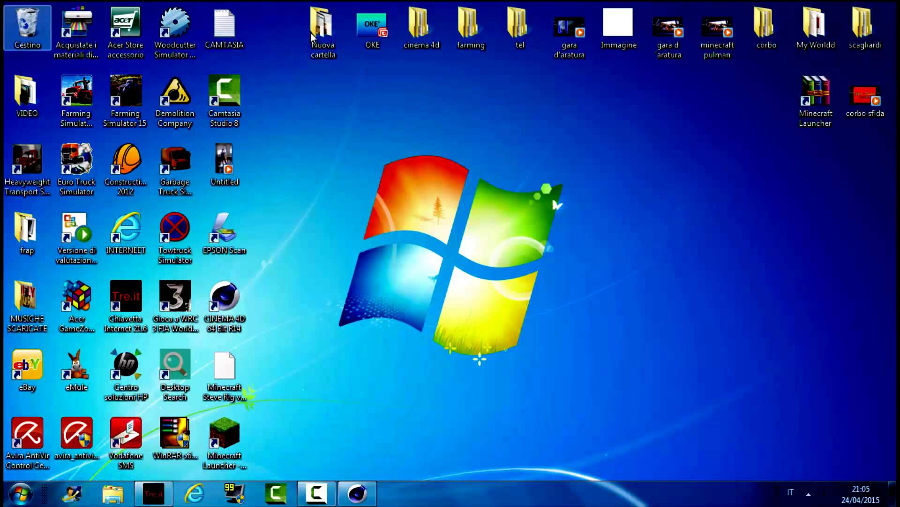
double_click(437, 21)
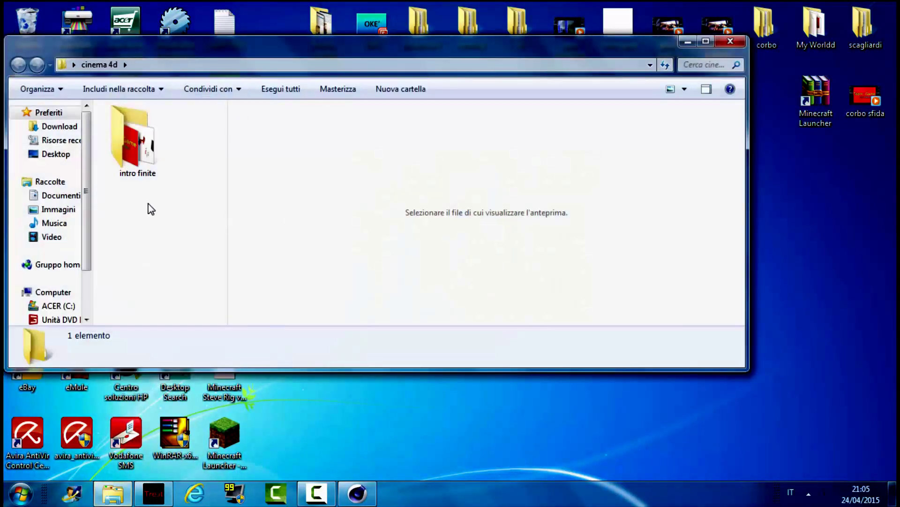
double_click(155, 175)
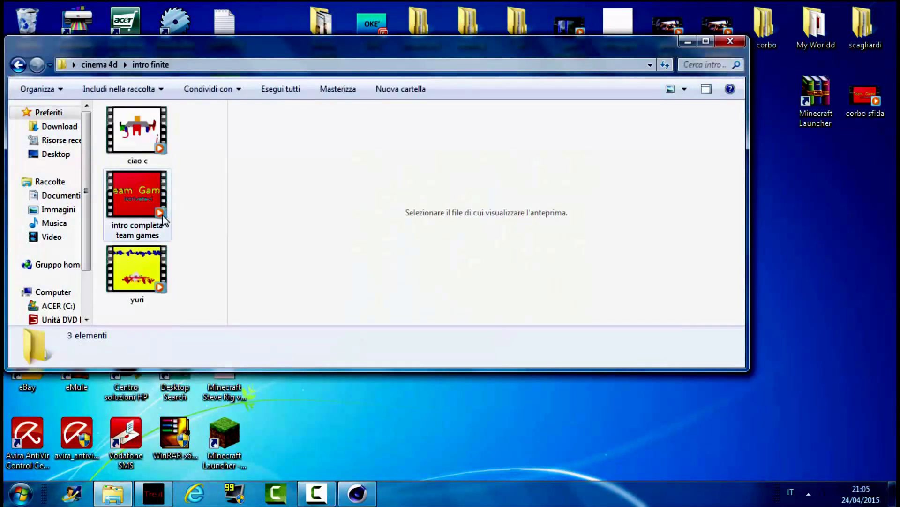
- Play the yuri video maximized, then close the player
click(155, 268)
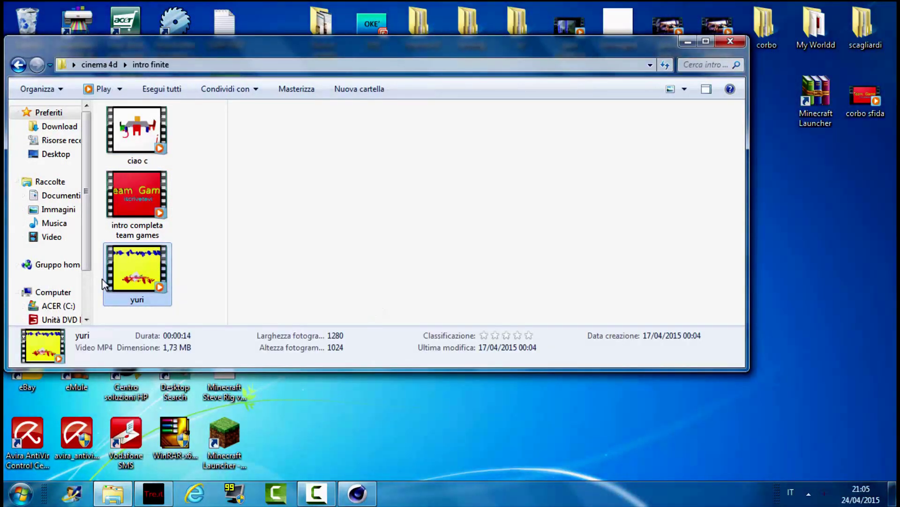
double_click(164, 273)
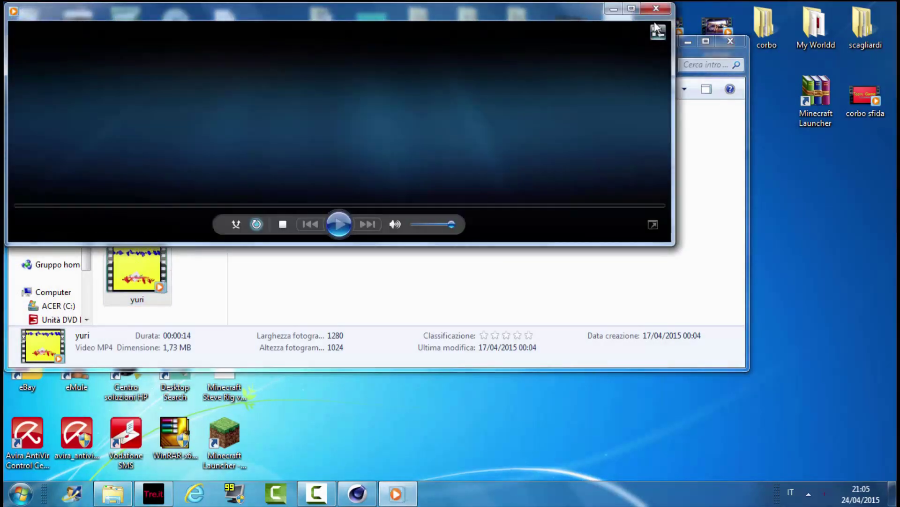
click(633, 9)
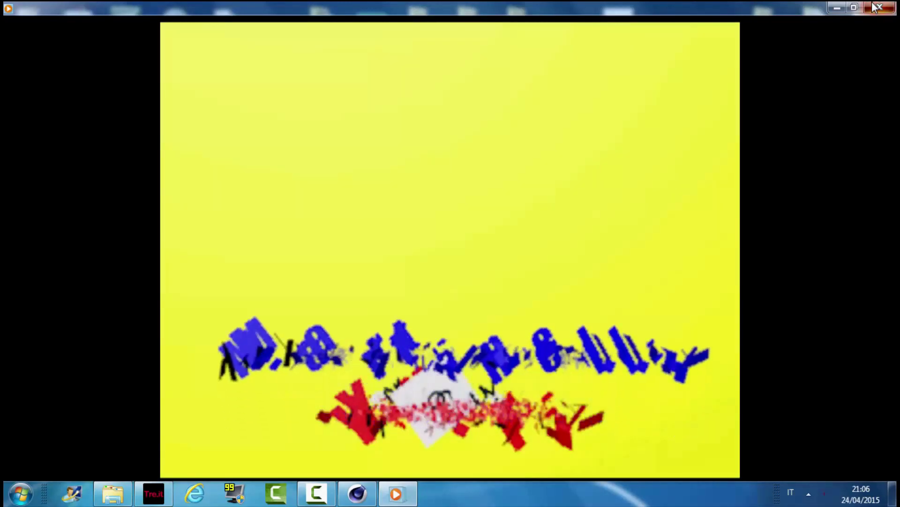
click(880, 7)
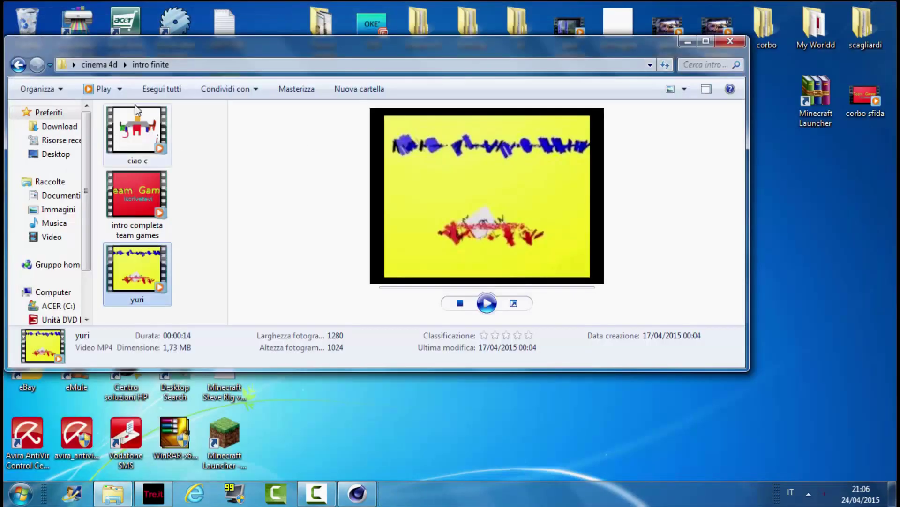
- Play the 'intro completa team games' video maximized, then close it
double_click(144, 220)
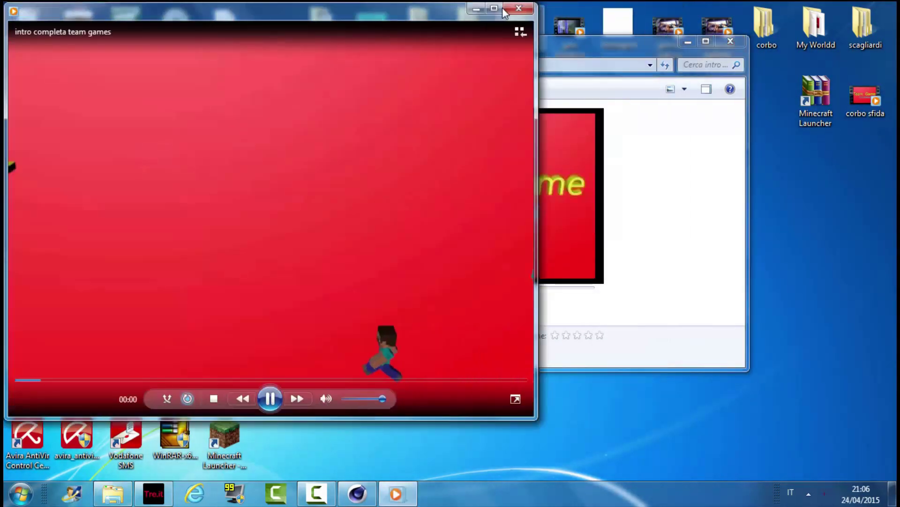
double_click(507, 5)
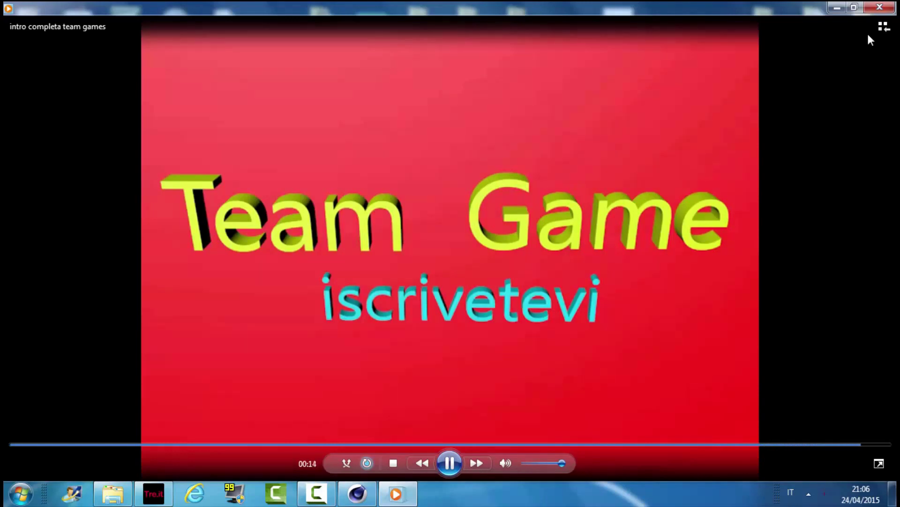
click(880, 6)
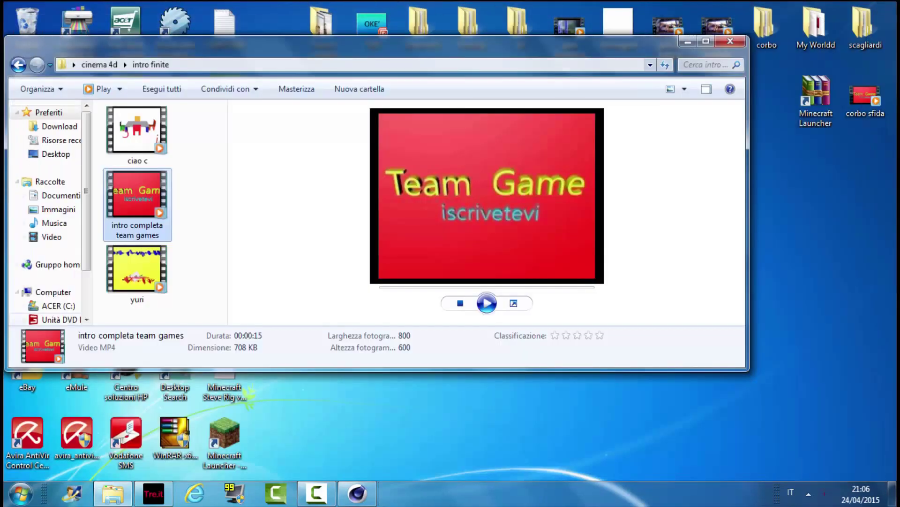
key(super)
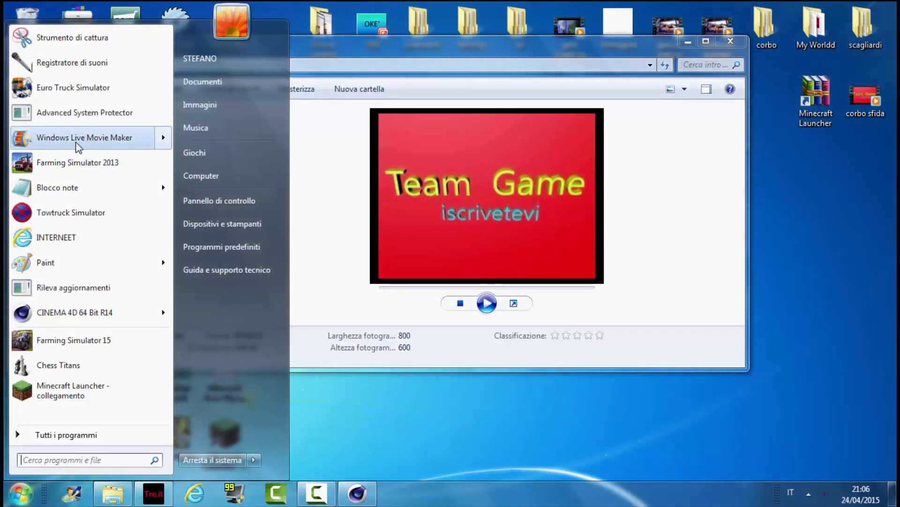
click(401, 395)
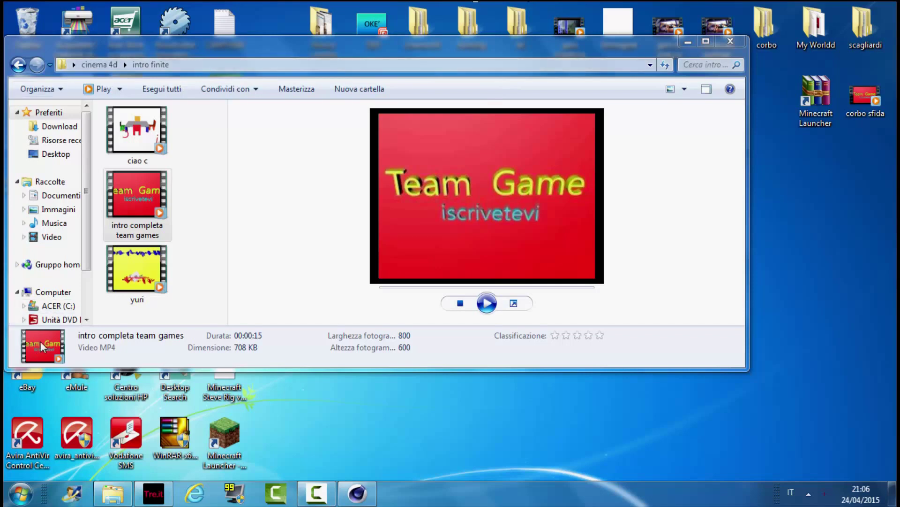
- Play ciao c maximized in Media Player, then close it and the intro finite folder
double_click(117, 150)
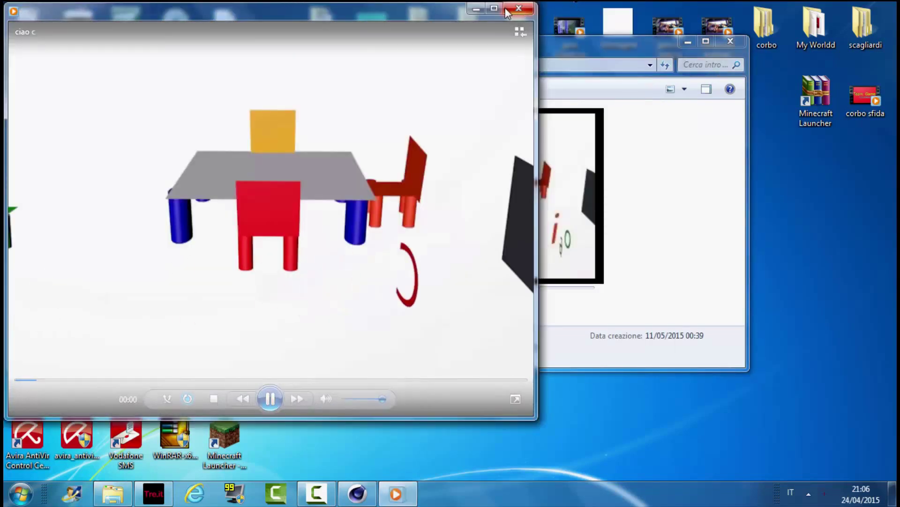
click(493, 9)
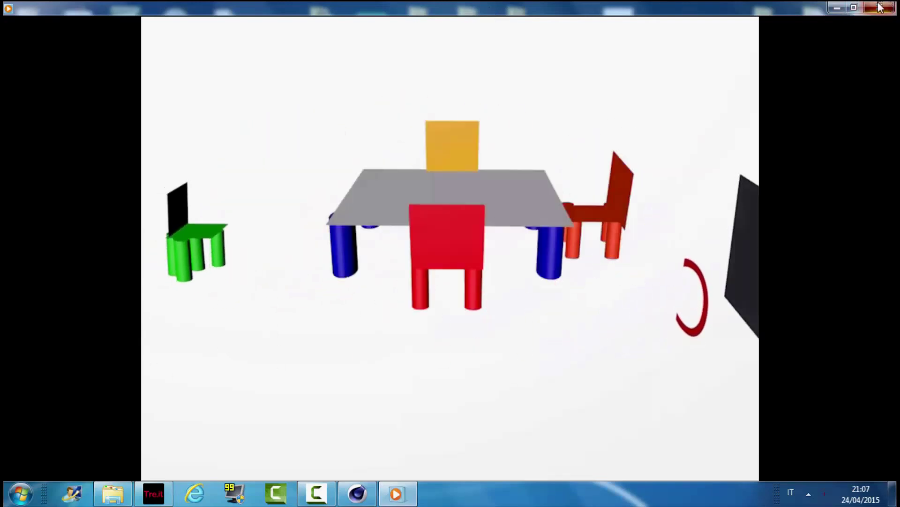
click(880, 6)
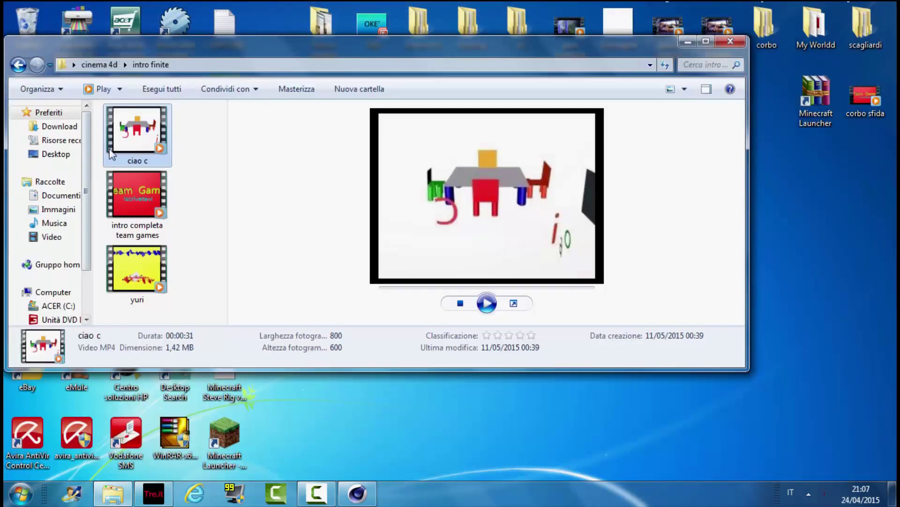
click(738, 41)
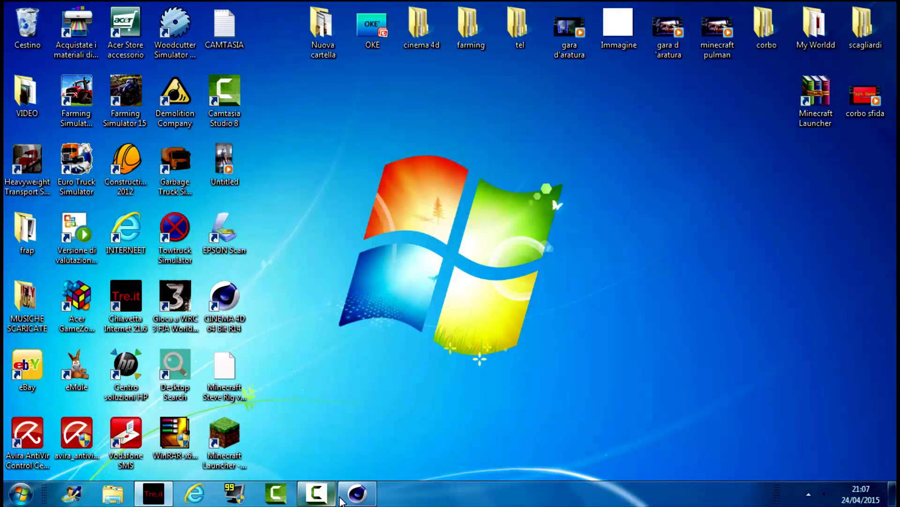
- Quit Cinema 4D without saving the ciao project, then open Cestino (Recycle Bin)
click(357, 493)
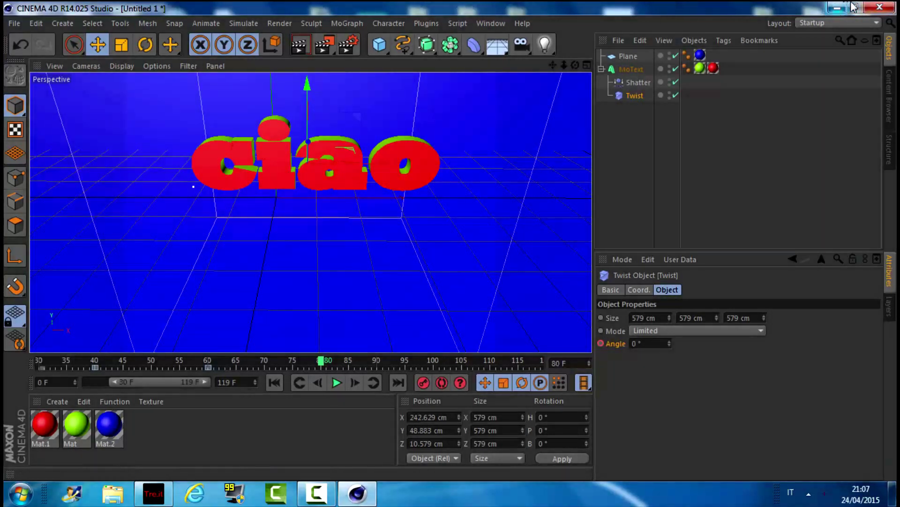
click(880, 6)
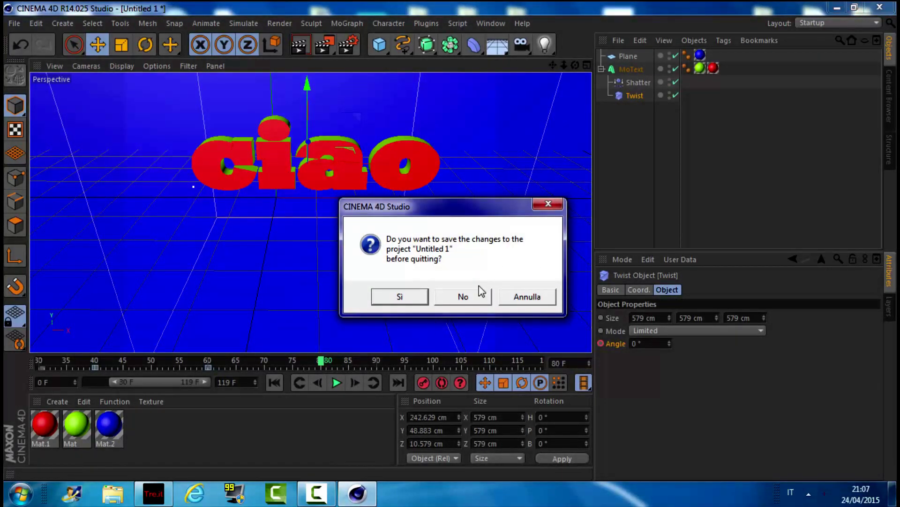
click(477, 295)
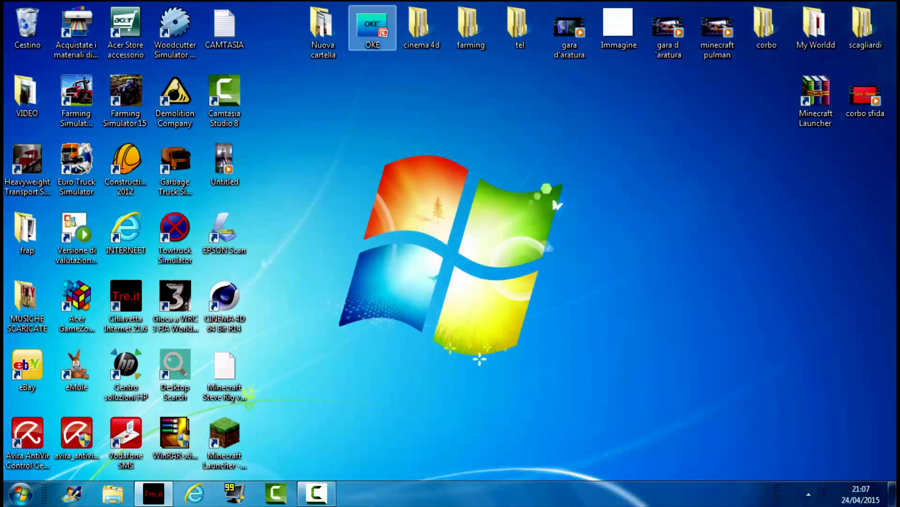
double_click(27, 26)
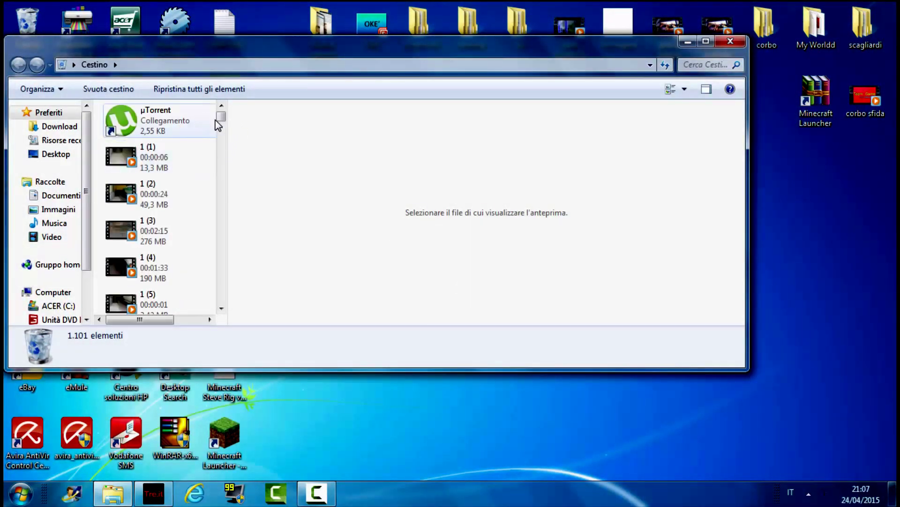
- Drag the deleted TUtorial video from the Recycle Bin back onto the desktop and close the bin
mouse_move(219, 117)
mouse_down()
mouse_move(241, 205)
mouse_move(244, 300)
mouse_up()
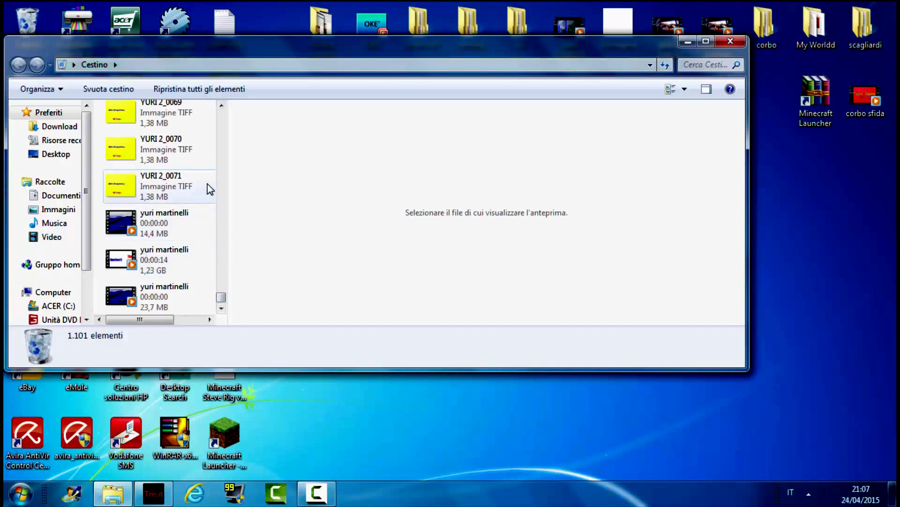
click(221, 106)
click(221, 106)
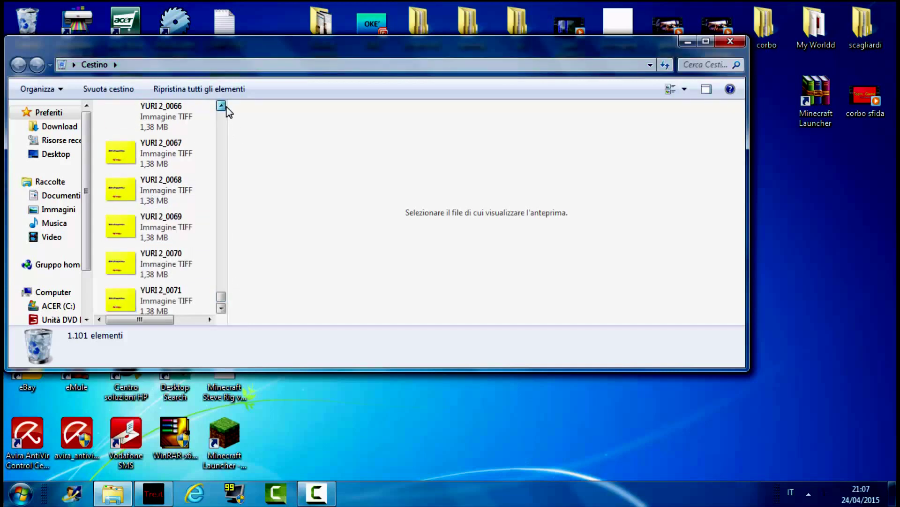
click(220, 105)
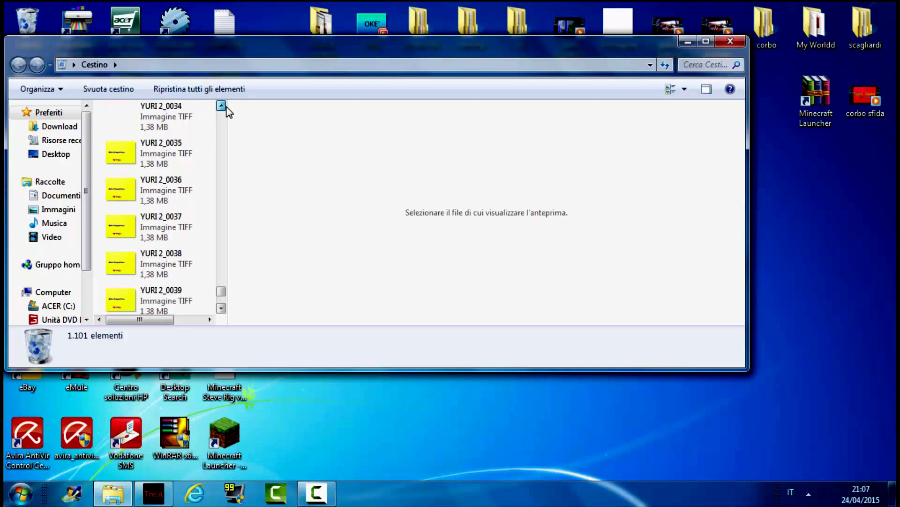
click(220, 106)
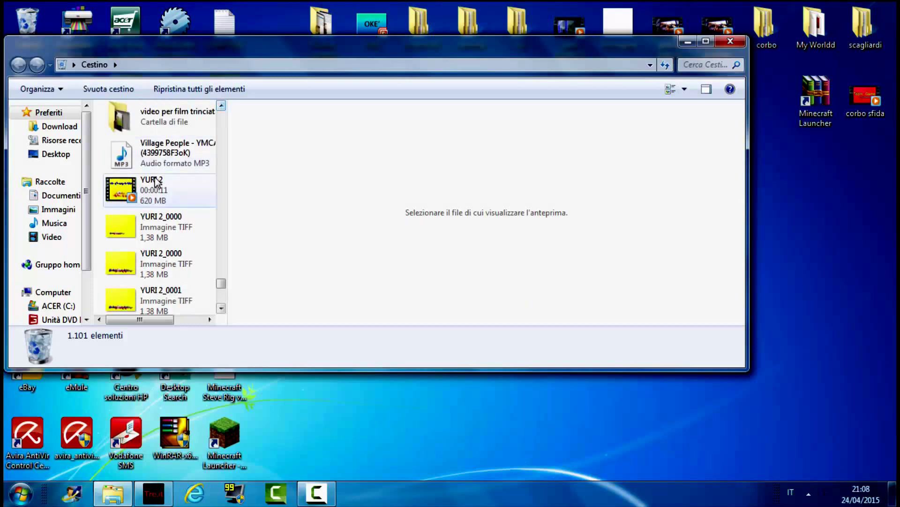
click(221, 106)
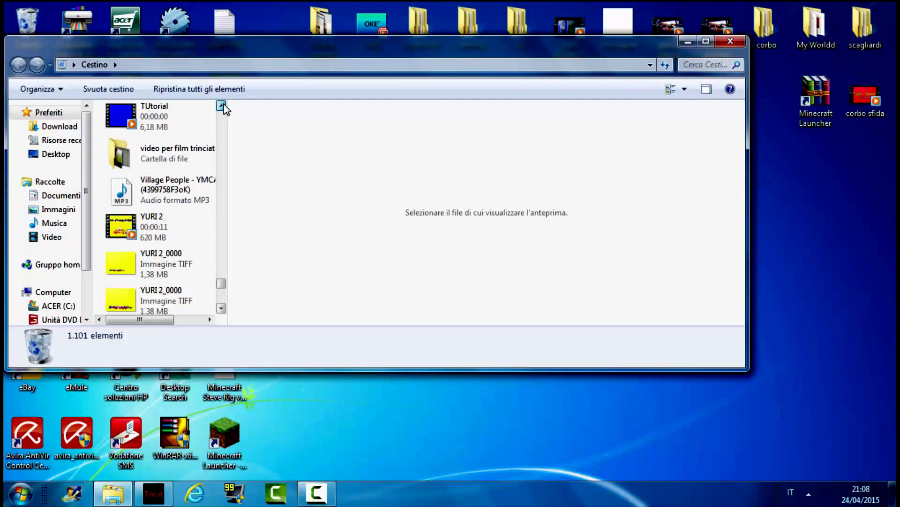
click(154, 153)
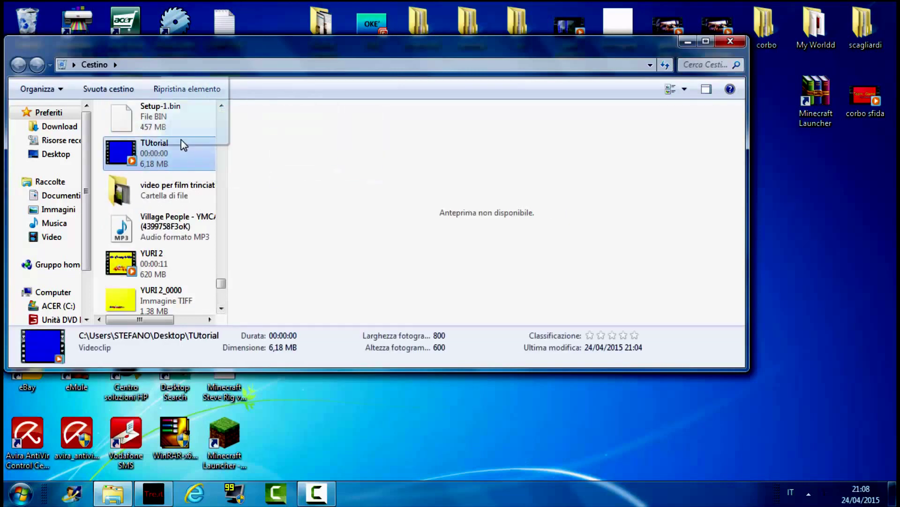
mouse_move(181, 144)
mouse_down()
mouse_move(125, 165)
mouse_move(26, 492)
mouse_up()
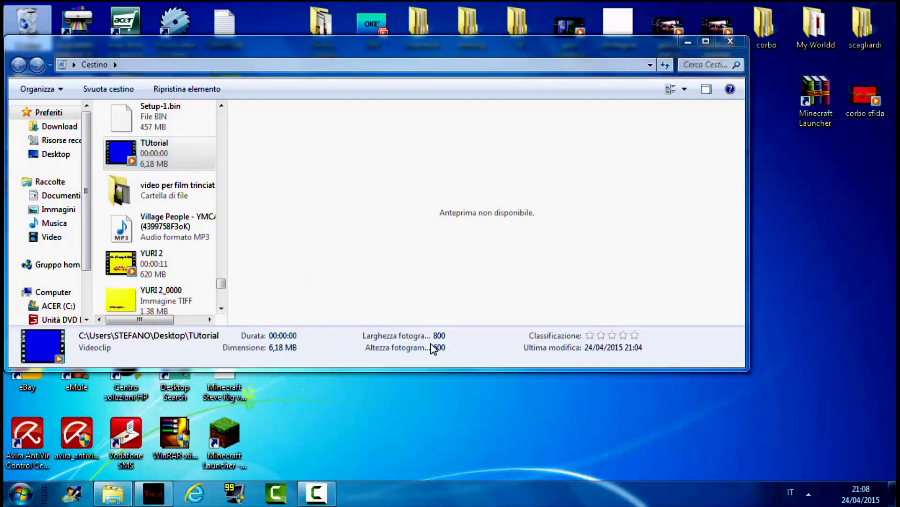
drag(26, 493, 422, 382)
click(731, 41)
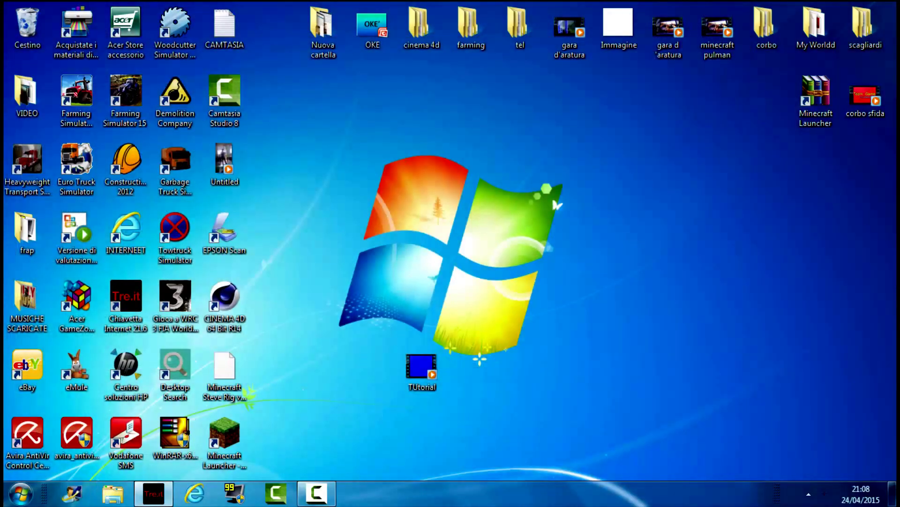
click(20, 493)
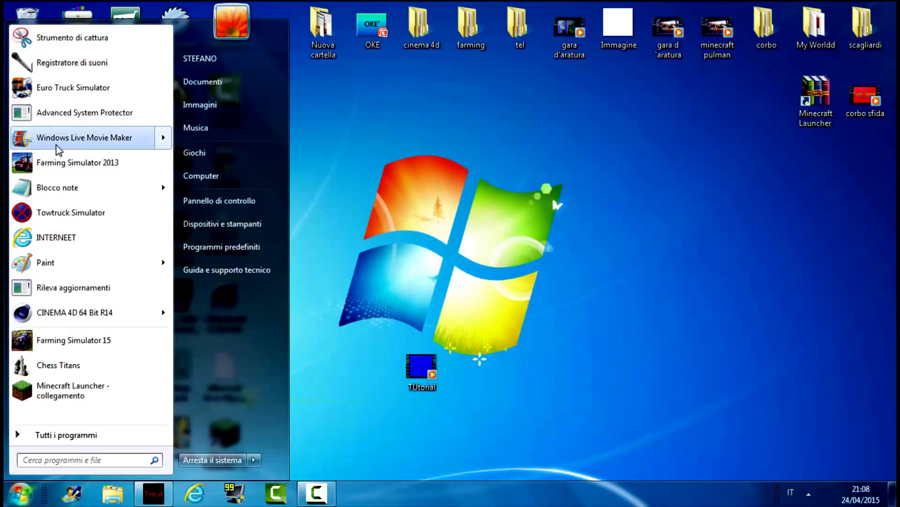
- Launch Windows Live Movie Maker and shrink its window to uncover the TUtorial file
click(6, 396)
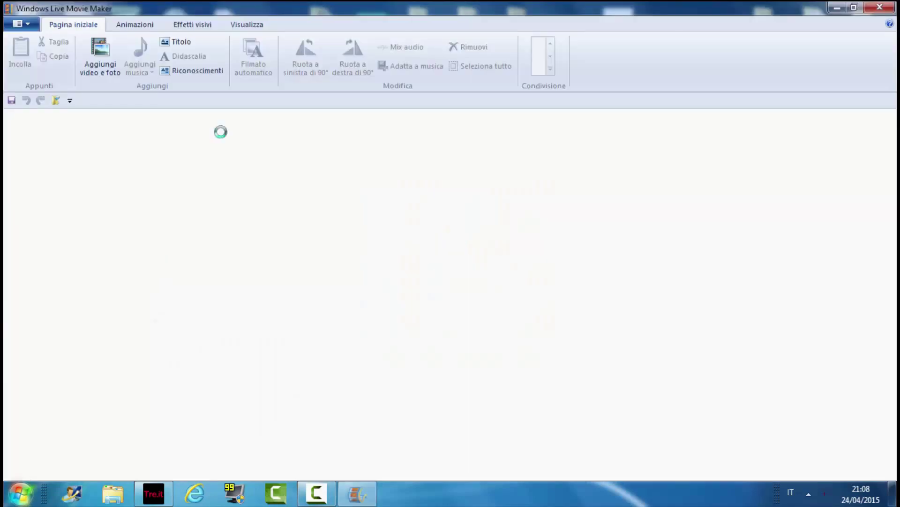
key(super+Down)
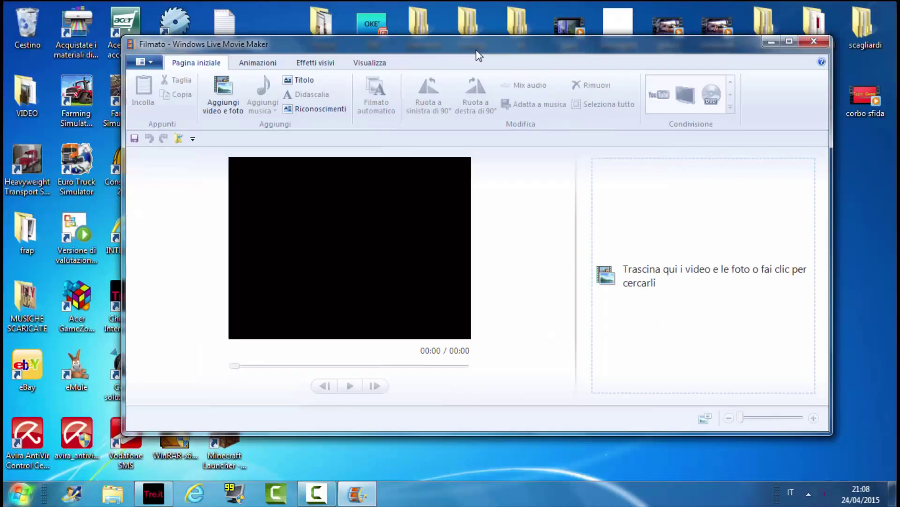
key(super+Down)
mouse_move(503, 444)
mouse_down()
mouse_move(645, 72)
mouse_move(852, 42)
mouse_up()
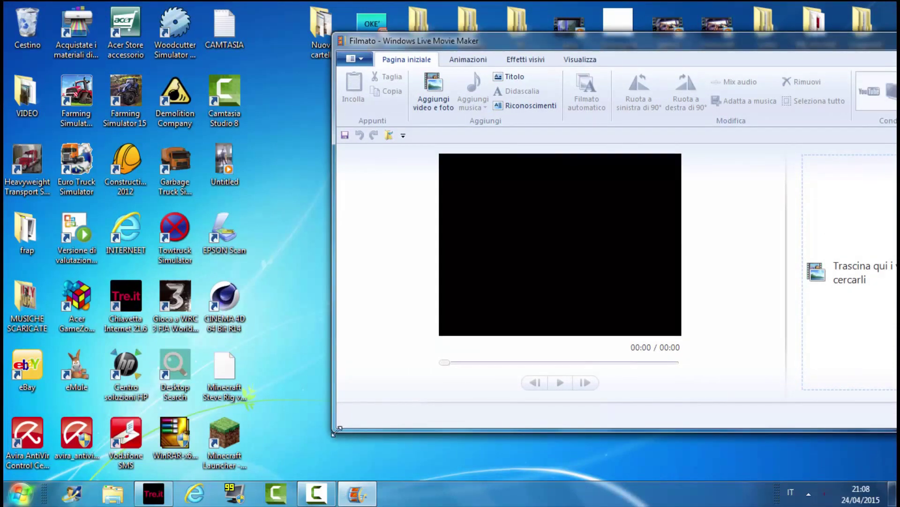
drag(336, 430, 367, 345)
mouse_move(421, 370)
mouse_down()
mouse_move(863, 184)
mouse_move(824, 207)
mouse_up()
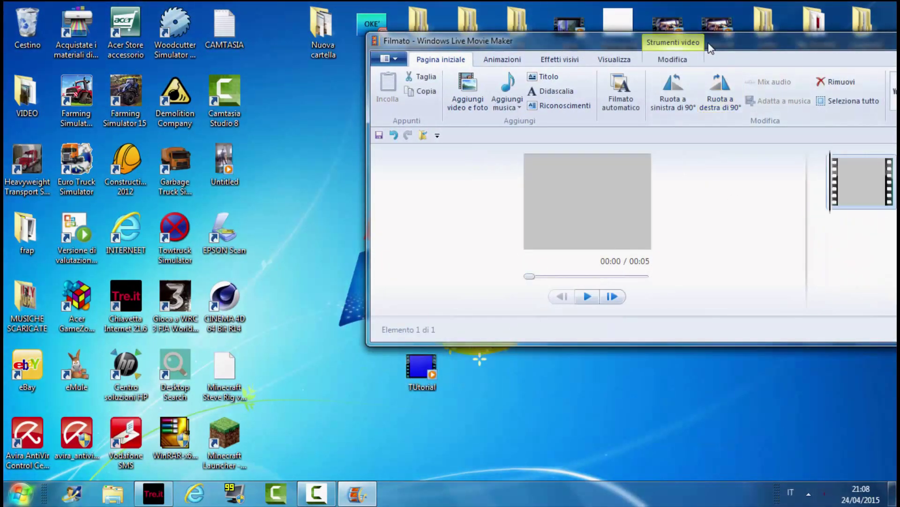
- Add the TUtorial clip to the movie and Avicii_-_Wake_Me_Up as its music
drag(709, 45, 405, 20)
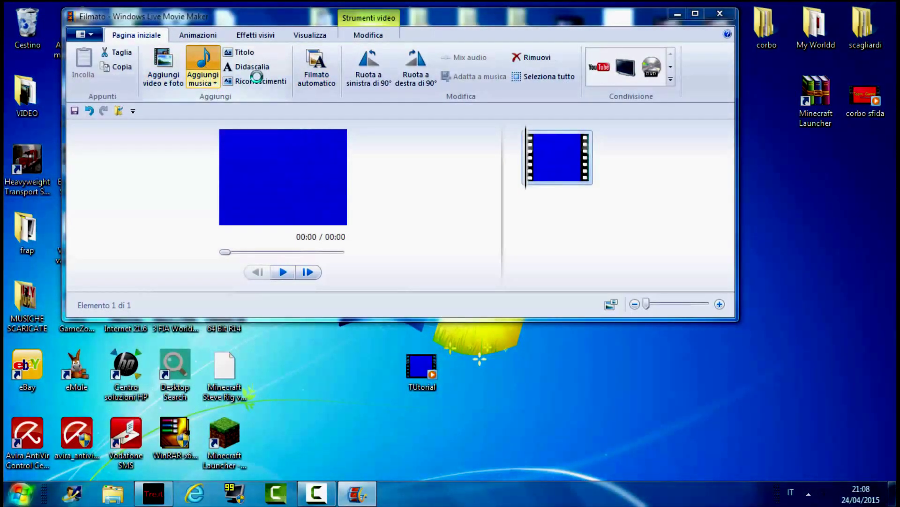
click(222, 77)
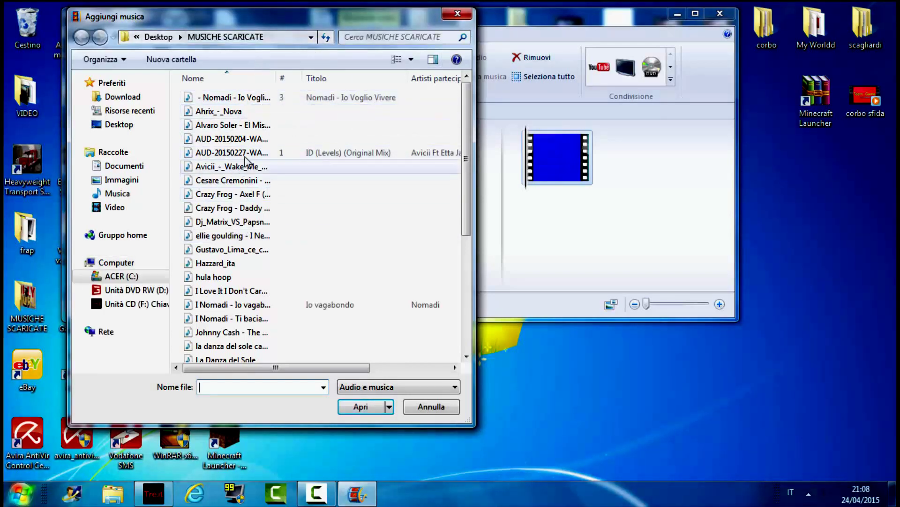
click(239, 167)
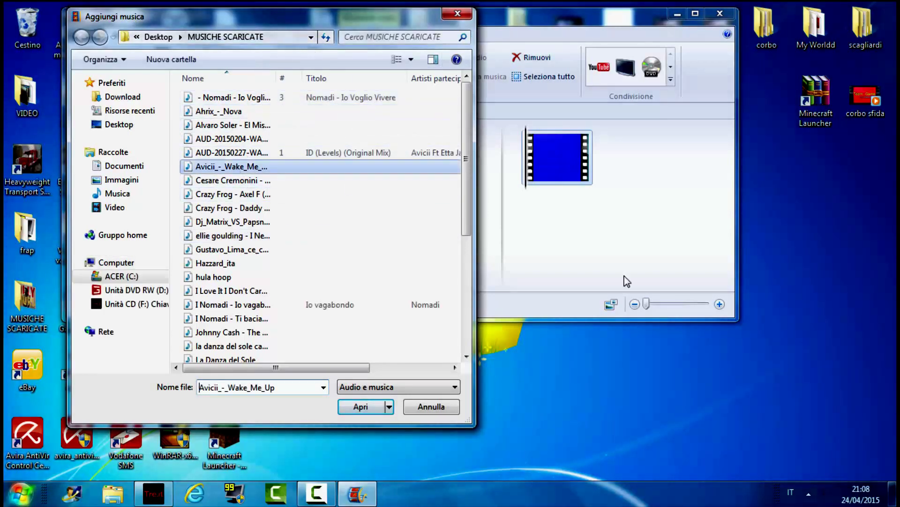
click(369, 400)
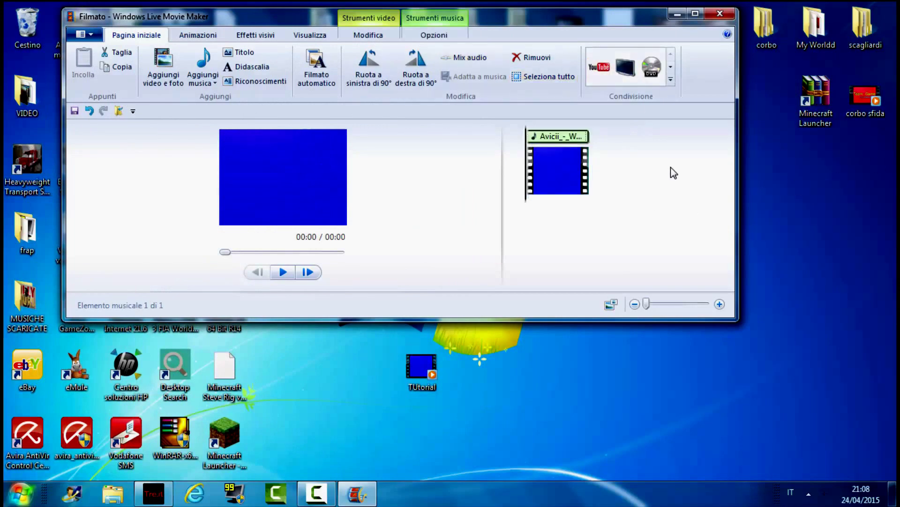
- Preview the movie and look at the Salva filmato save options
click(284, 272)
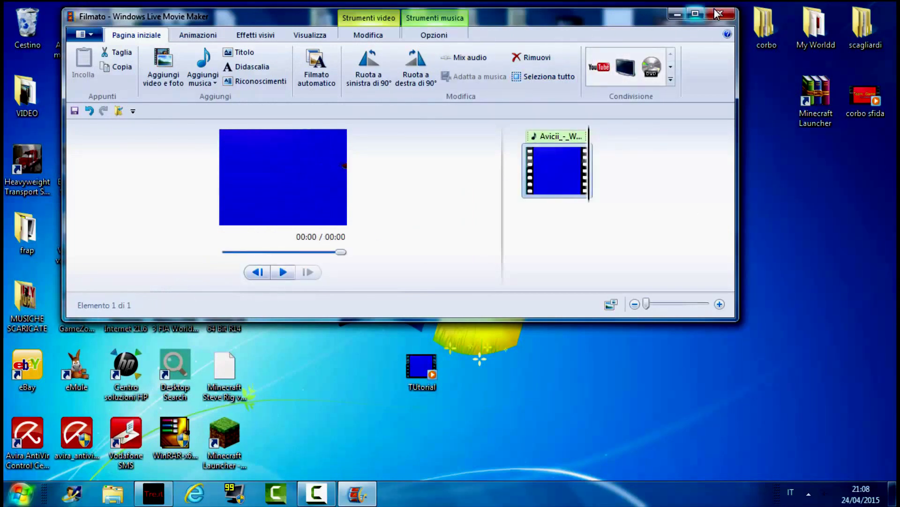
click(84, 34)
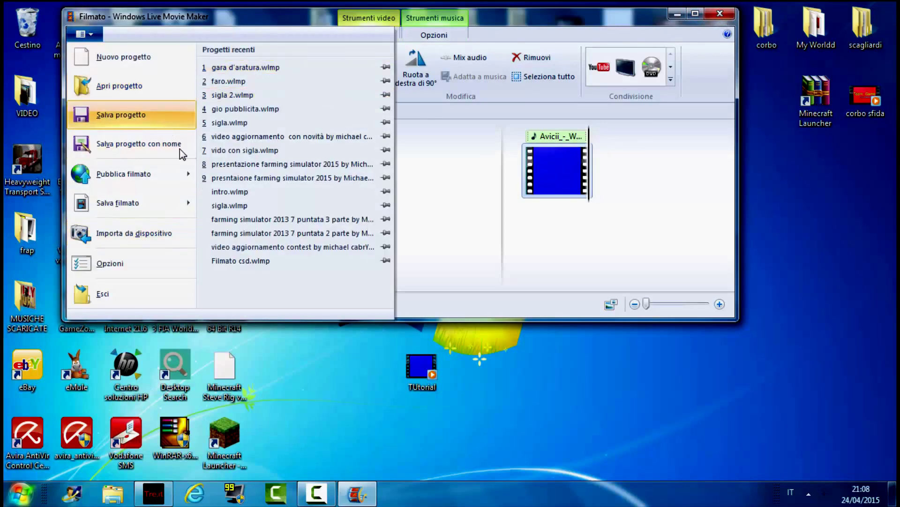
click(121, 207)
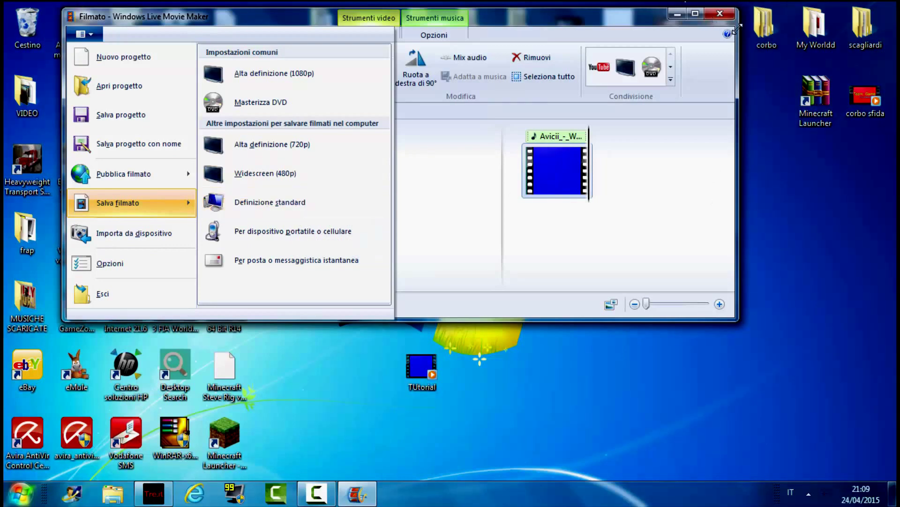
- Quit Movie Maker without saving and delete the TUtorial video from the desktop
click(720, 13)
click(475, 291)
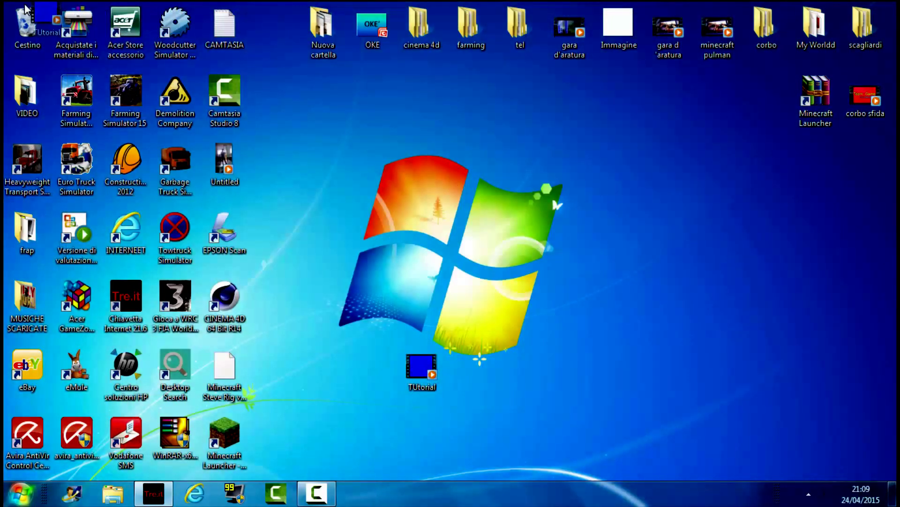
key(Delete)
click(261, 293)
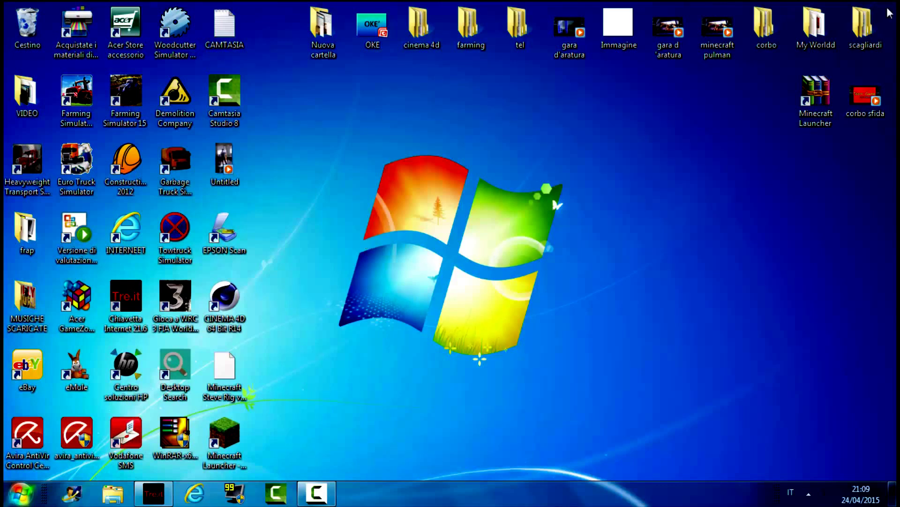
- Bring up the Camtasia Recorder panel, showing a recording time of 0:36:42
click(317, 493)
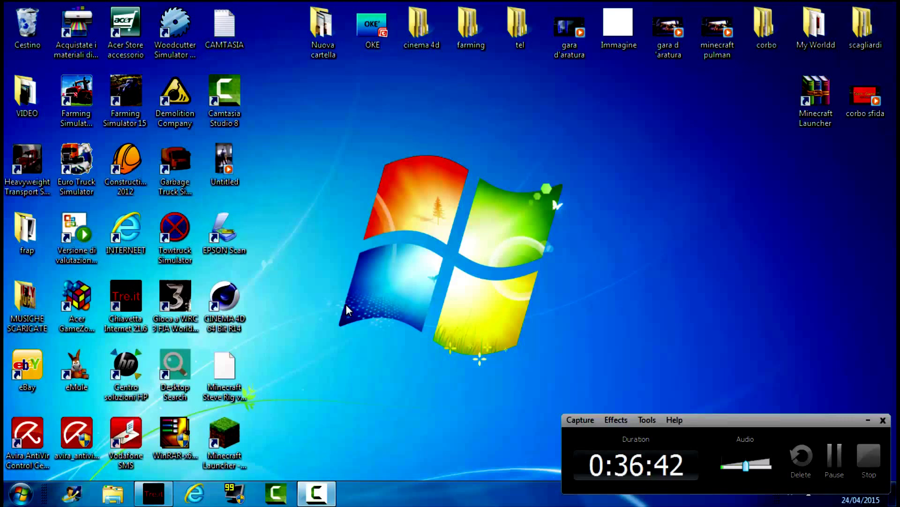